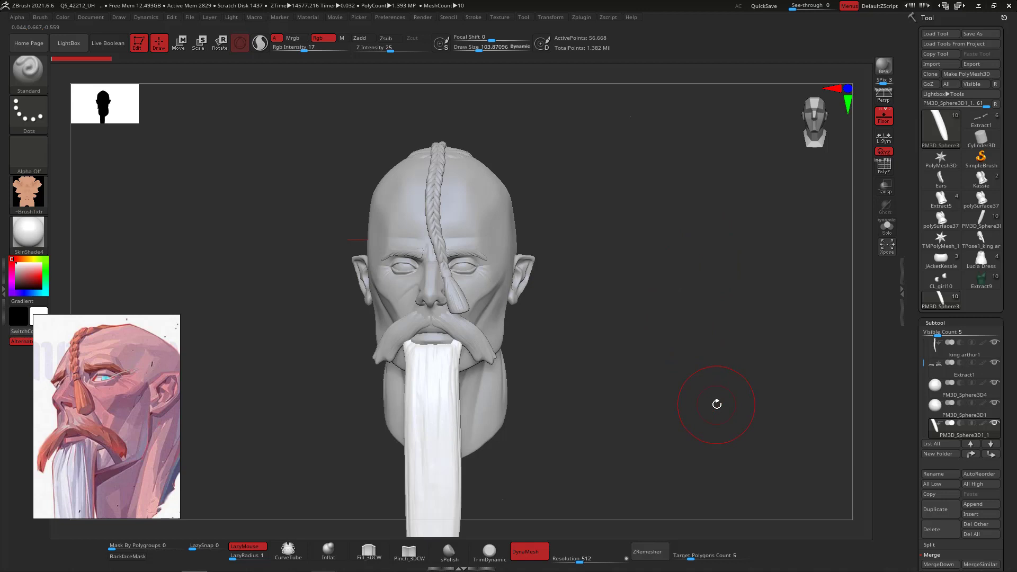
# Examine the sculpted head from the front, side and above, checking the braid, moustache, beard and ears.
pyautogui.moveTo(695, 219)
pyautogui.mouseDown()
pyautogui.moveTo(683, 227)
pyautogui.moveTo(712, 266)
pyautogui.moveTo(699, 254)
pyautogui.moveTo(709, 284)
pyautogui.moveTo(738, 223)
pyautogui.moveTo(734, 202)
pyautogui.mouseUp()
pyautogui.moveTo(453, 194)
pyautogui.mouseDown()
pyautogui.moveTo(500, 203)
pyautogui.moveTo(499, 168)
pyautogui.moveTo(503, 200)
pyautogui.moveTo(419, 184)
pyautogui.mouseUp()
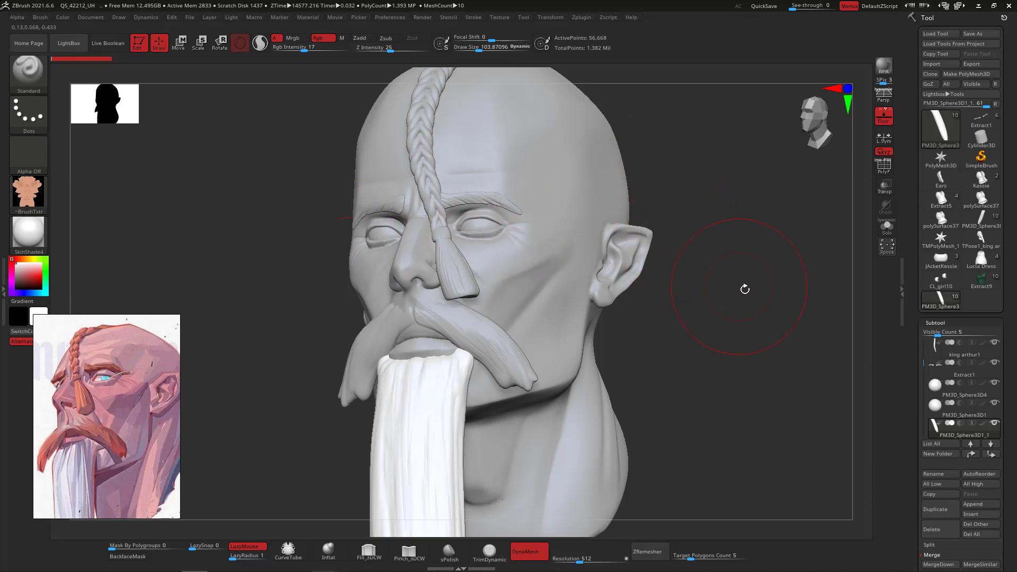
pyautogui.moveTo(742, 289)
pyautogui.mouseDown()
pyautogui.moveTo(742, 334)
pyautogui.moveTo(662, 275)
pyautogui.mouseUp()
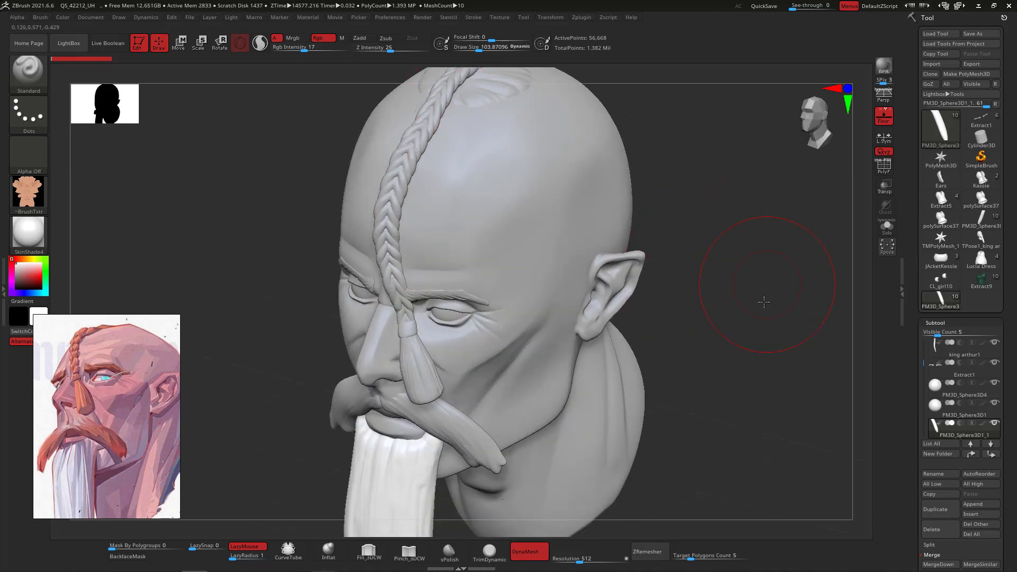
pyautogui.moveTo(763, 300); pyautogui.dragTo(586, 216)
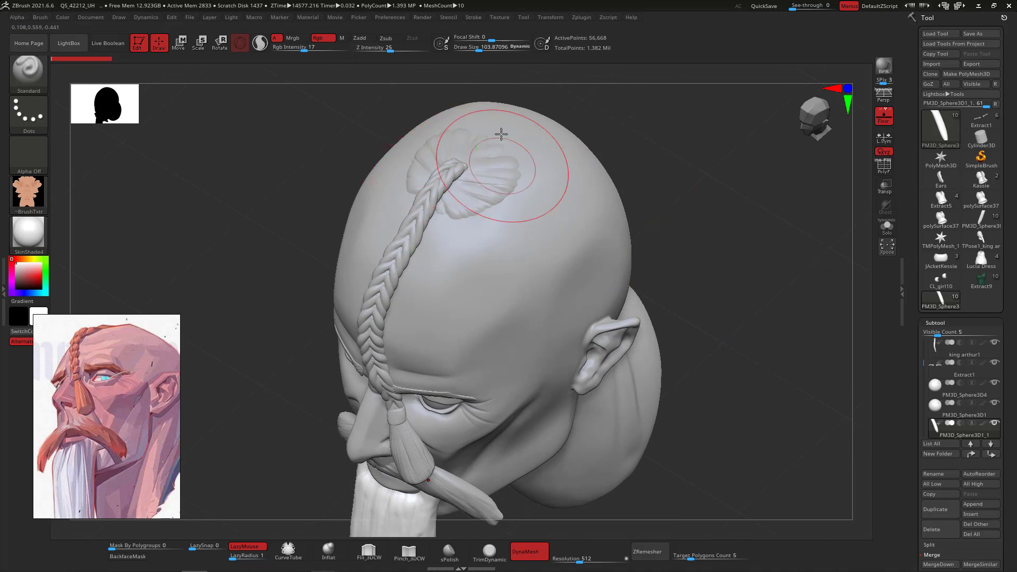
pyautogui.moveTo(758, 180)
pyautogui.mouseDown()
pyautogui.moveTo(757, 253)
pyautogui.moveTo(733, 272)
pyautogui.moveTo(767, 243)
pyautogui.moveTo(768, 177)
pyautogui.mouseUp()
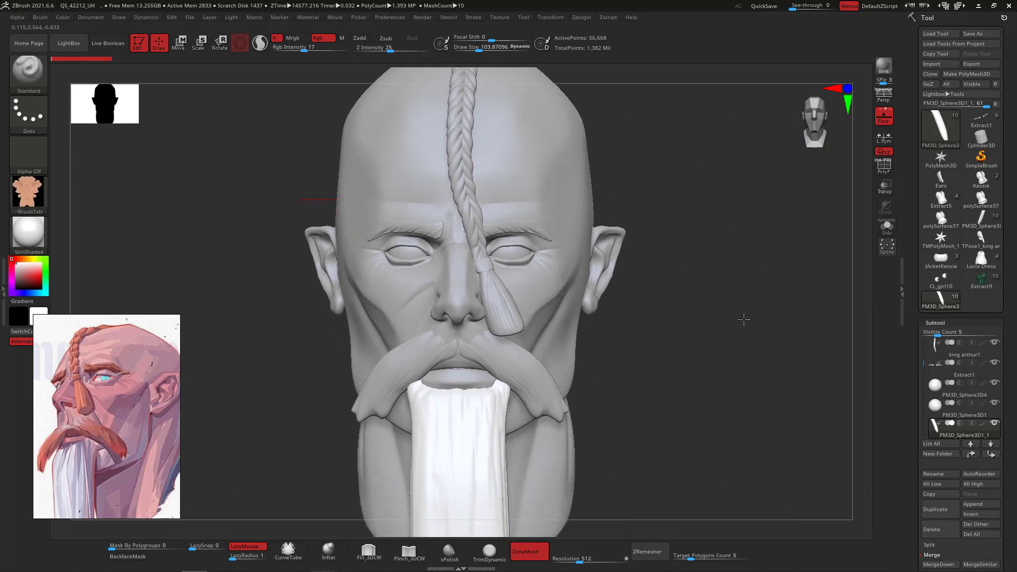
pyautogui.moveTo(744, 319)
pyautogui.mouseDown()
pyautogui.moveTo(635, 302)
pyautogui.moveTo(535, 265)
pyautogui.mouseUp()
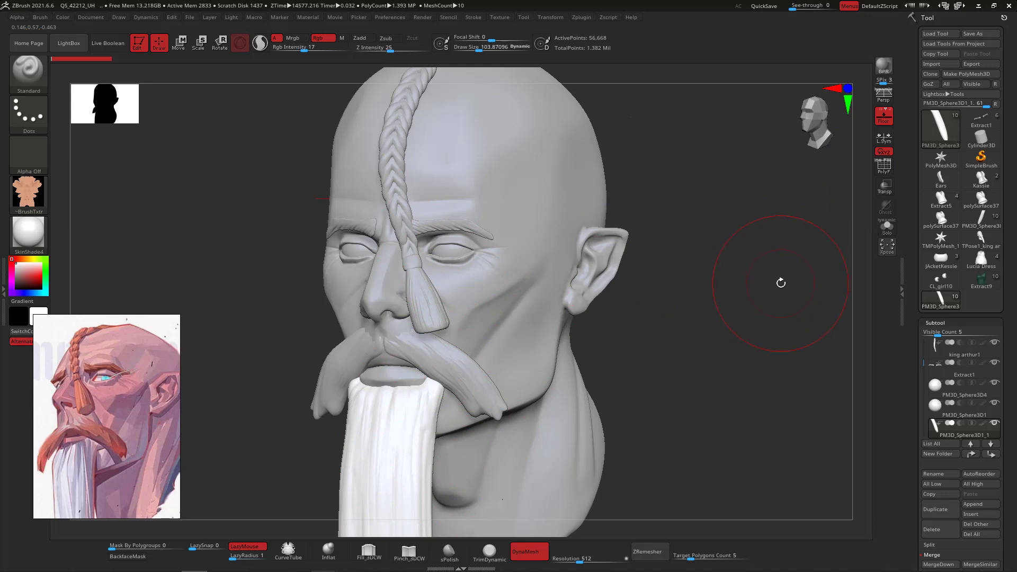
pyautogui.moveTo(762, 252); pyautogui.dragTo(700, 237)
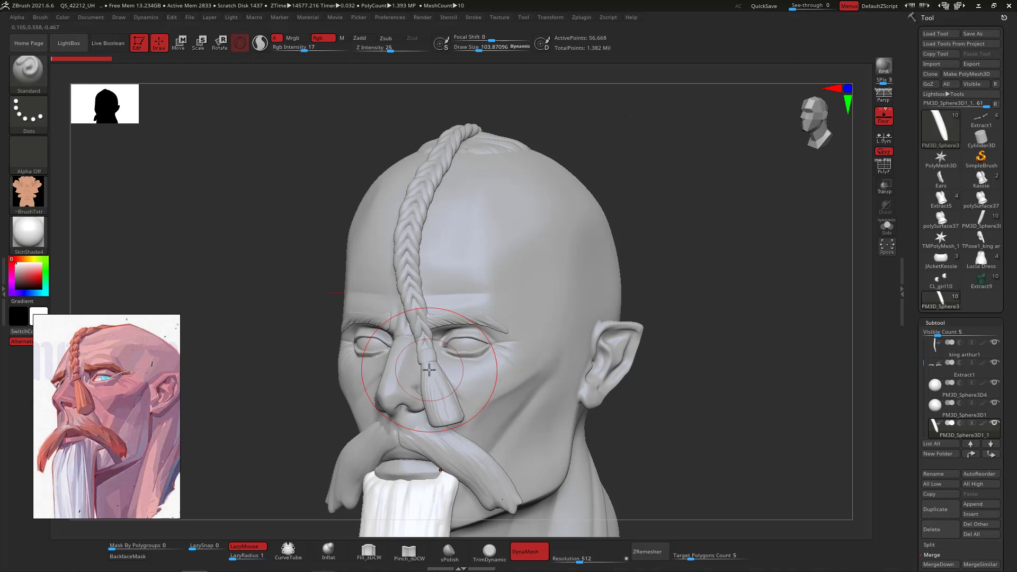
pyautogui.moveTo(733, 230); pyautogui.dragTo(718, 186)
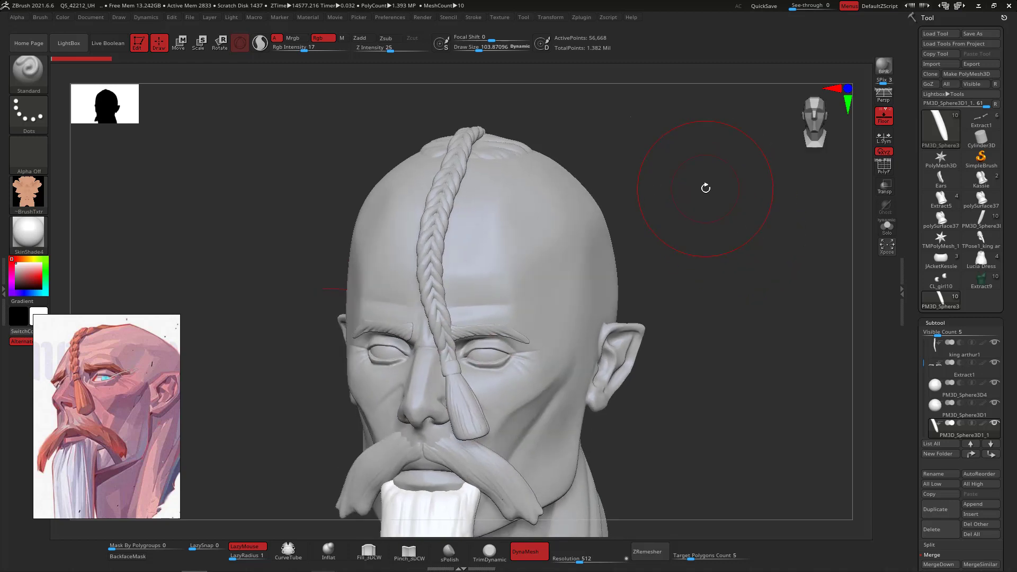
pyautogui.moveTo(774, 264); pyautogui.dragTo(675, 254)
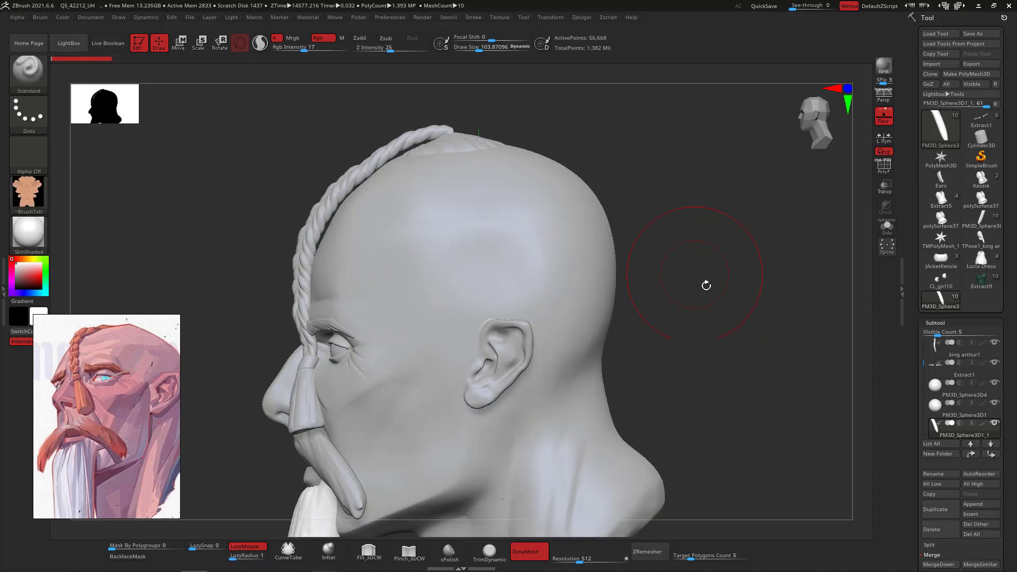
pyautogui.moveTo(706, 284); pyautogui.dragTo(681, 173)
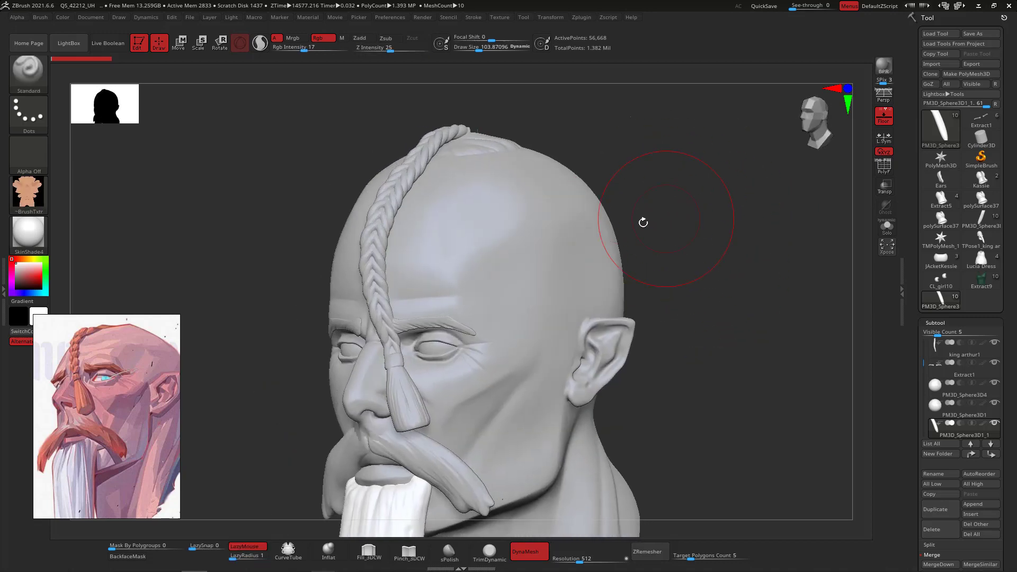
# Choose the Braid Brush v2 and make the king arthur head the active subtool.
pyautogui.click(29, 75)
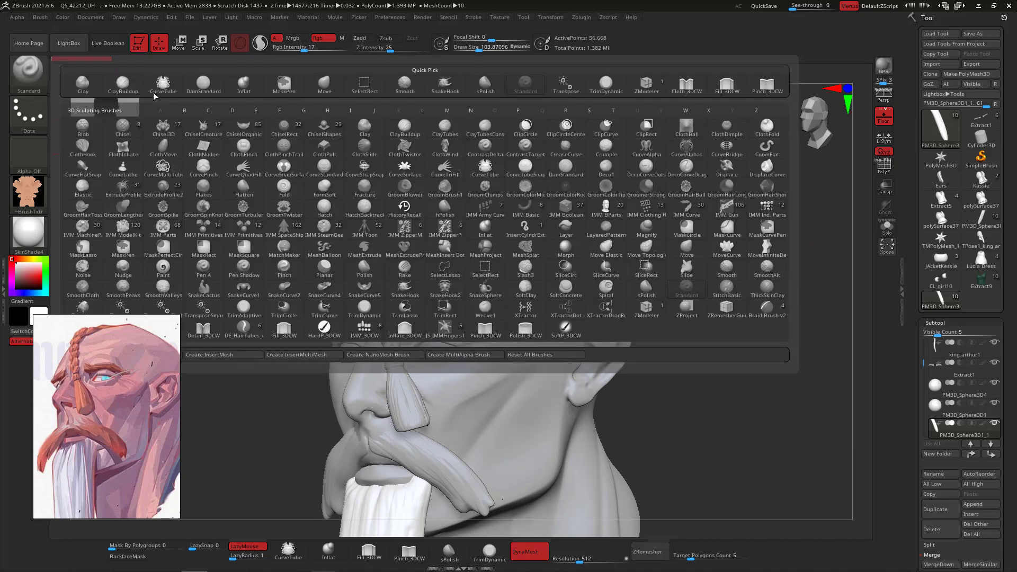
pyautogui.click(769, 312)
pyautogui.moveTo(927, 367); pyautogui.dragTo(939, 315)
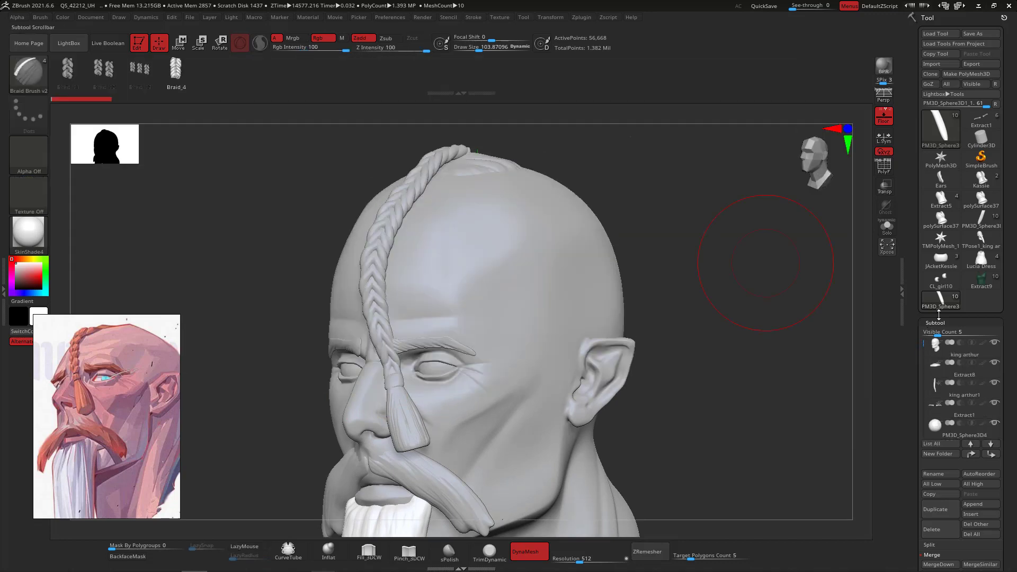
pyautogui.click(948, 345)
# Try drawing test braids down the side of the head with a smaller brush size, and undo them.
pyautogui.moveTo(509, 191)
pyautogui.mouseDown()
pyautogui.moveTo(510, 329)
pyautogui.moveTo(551, 428)
pyautogui.mouseUp()
pyautogui.hotkey('ctrl', 'z')
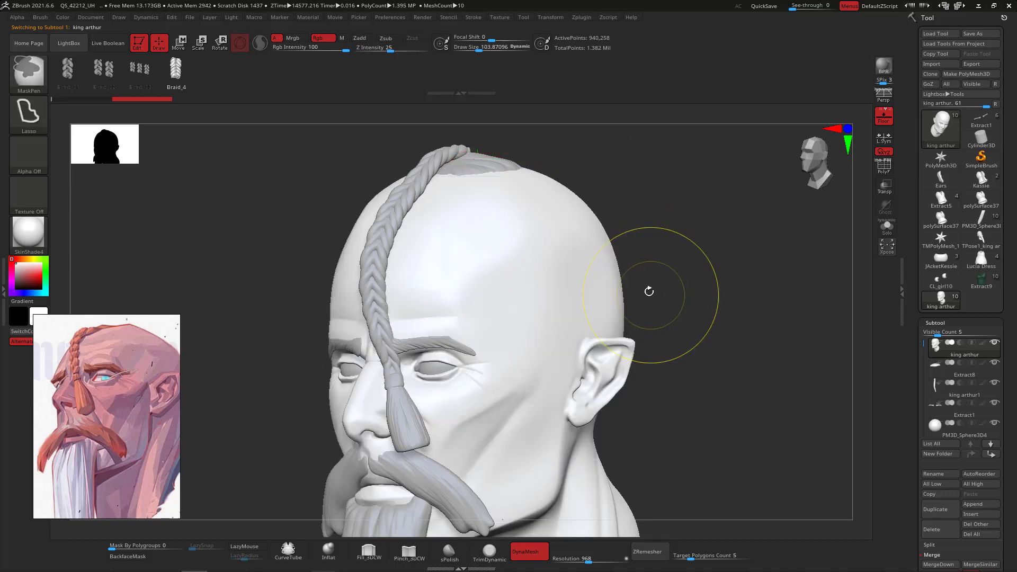
pyautogui.press('space')
pyautogui.moveTo(653, 287); pyautogui.dragTo(645, 287)
pyautogui.moveTo(488, 202)
pyautogui.mouseDown()
pyautogui.moveTo(536, 254)
pyautogui.moveTo(518, 454)
pyautogui.mouseUp()
pyautogui.hotkey('ctrl', 'z')
pyautogui.hotkey('ctrl', 'z')
pyautogui.hotkey('ctrl', 'z')
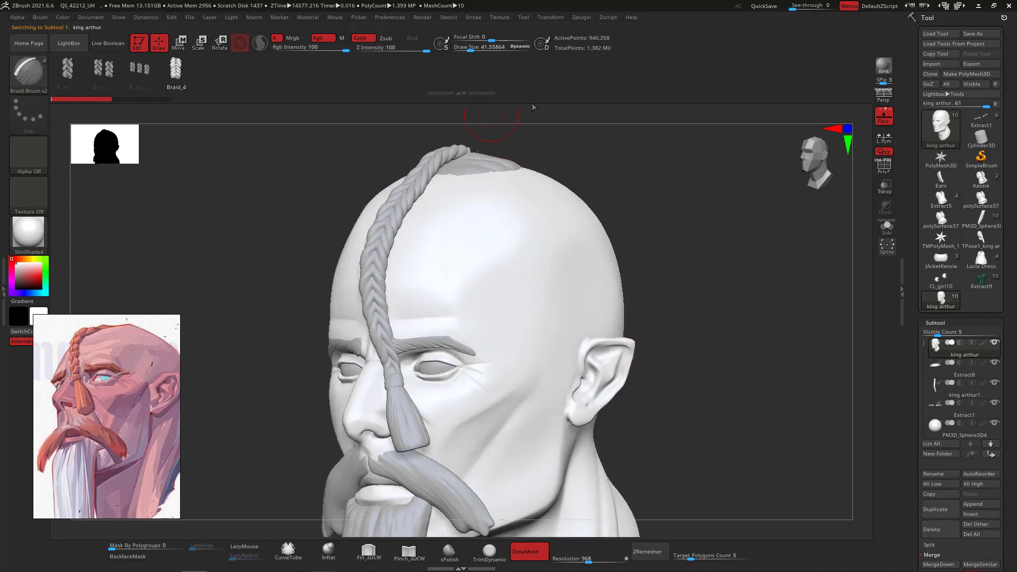
# Reshape the Curve Falloff in the curve modifiers, try another braid down the side of the head, and undo it.
pyautogui.click(473, 17)
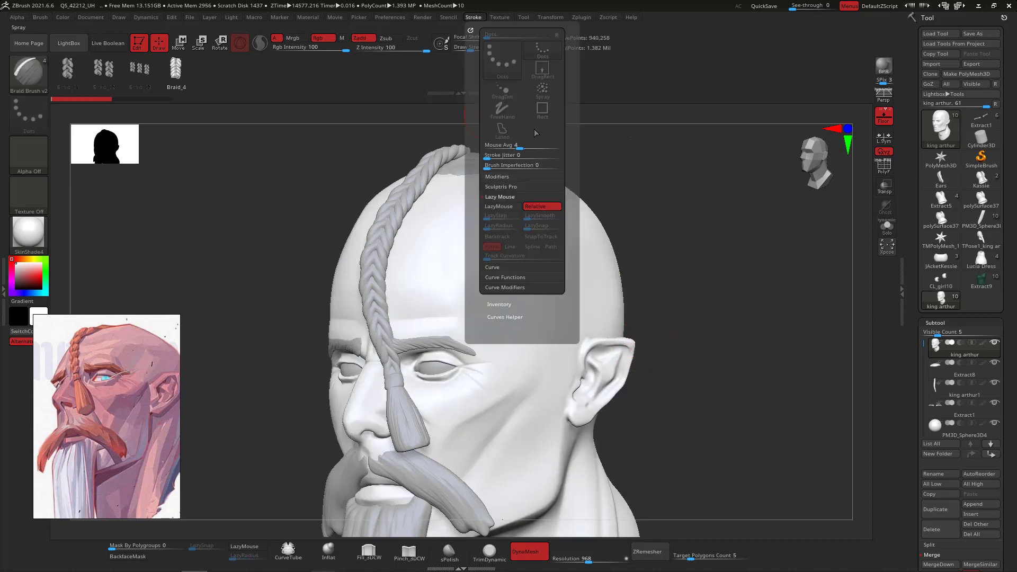
pyautogui.click(522, 287)
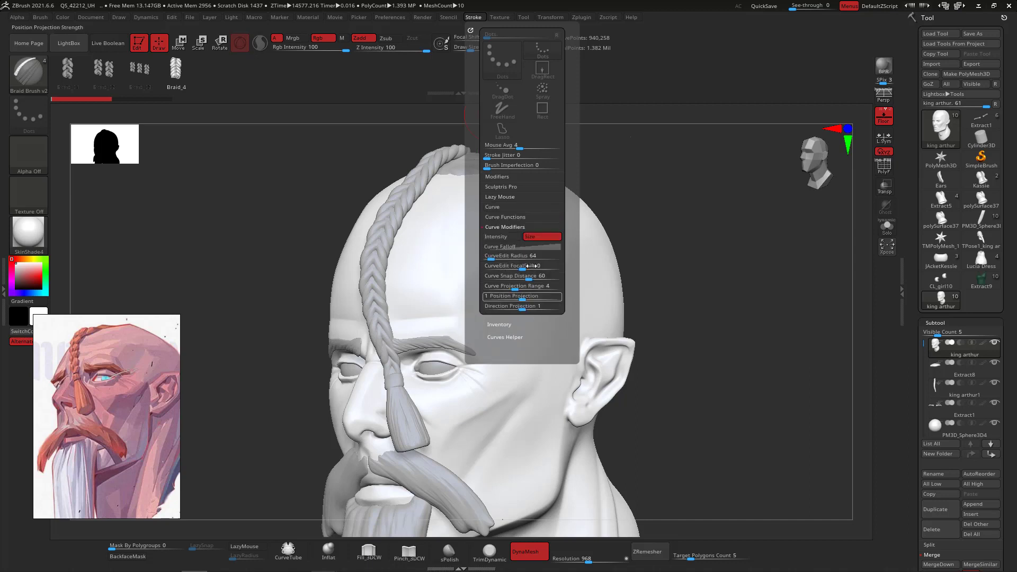
pyautogui.click(537, 246)
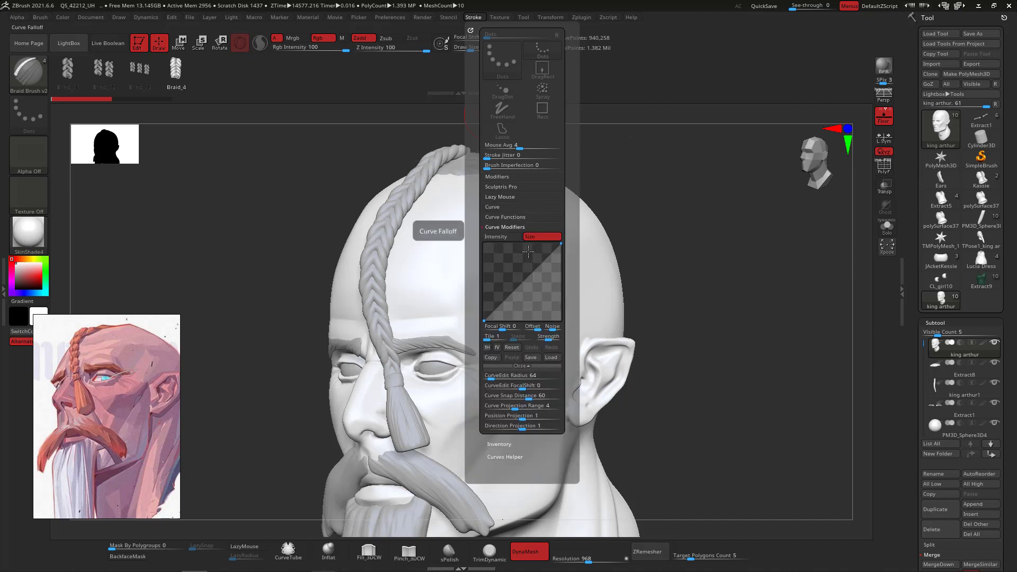
pyautogui.moveTo(485, 319)
pyautogui.mouseDown()
pyautogui.moveTo(484, 273)
pyautogui.moveTo(514, 256)
pyautogui.moveTo(563, 255)
pyautogui.moveTo(562, 276)
pyautogui.mouseUp()
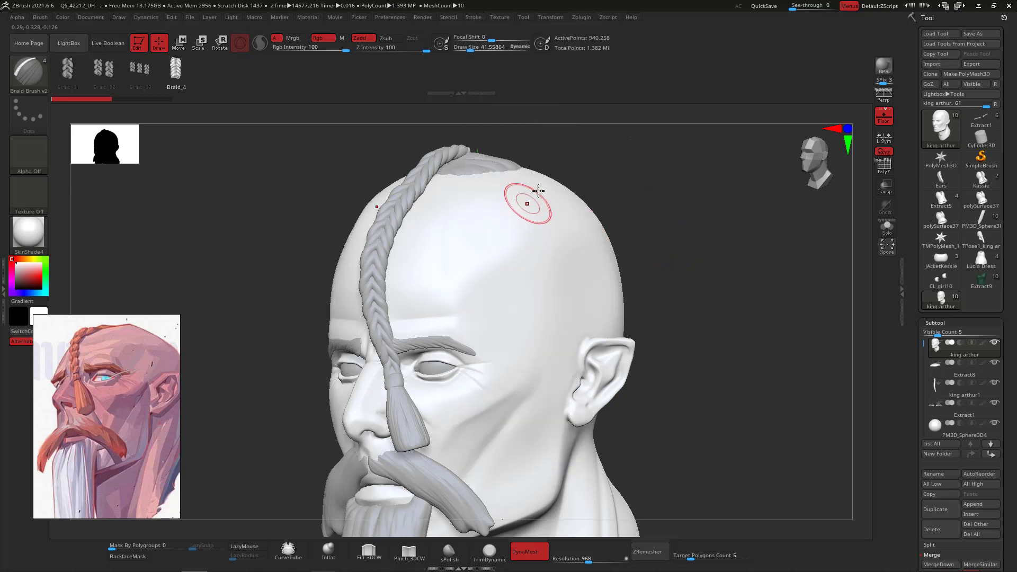
pyautogui.moveTo(542, 189)
pyautogui.mouseDown()
pyautogui.moveTo(520, 286)
pyautogui.moveTo(525, 491)
pyautogui.mouseUp()
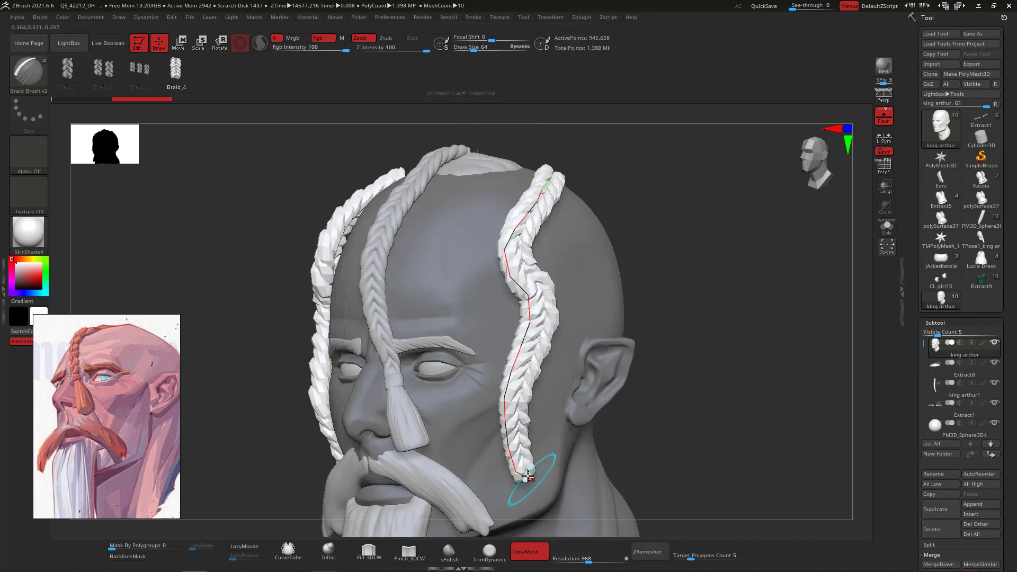
pyautogui.moveTo(676, 291)
pyautogui.mouseDown()
pyautogui.moveTo(733, 288)
pyautogui.moveTo(706, 281)
pyautogui.moveTo(708, 300)
pyautogui.moveTo(683, 297)
pyautogui.moveTo(744, 296)
pyautogui.moveTo(773, 248)
pyautogui.mouseUp()
pyautogui.hotkey('ctrl', 'z')
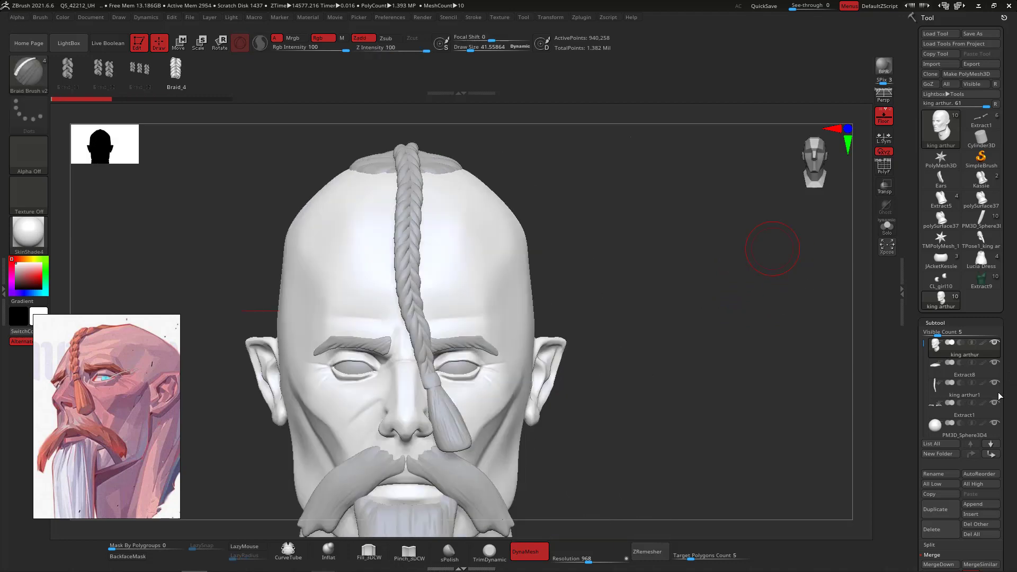
# Change the model's material to zbro_Paint.
pyautogui.moveTo(730, 306); pyautogui.dragTo(740, 295)
pyautogui.moveTo(761, 356); pyautogui.dragTo(777, 318)
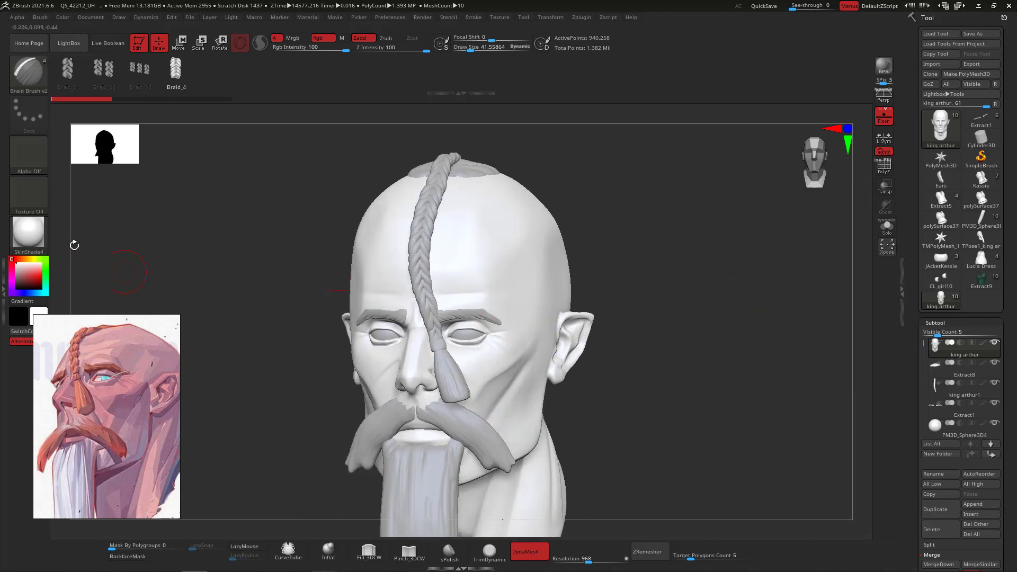
pyautogui.click(28, 233)
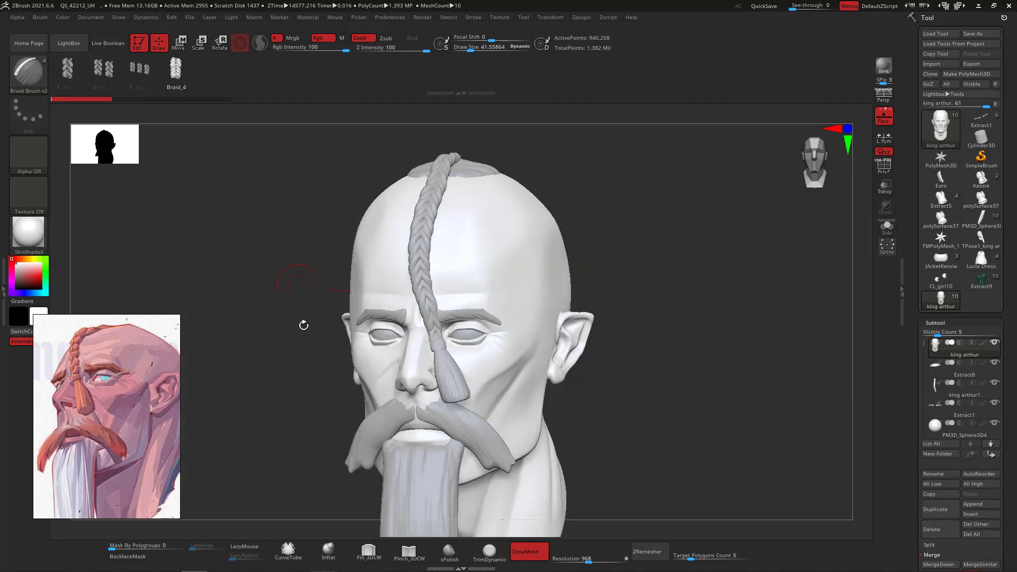
pyautogui.click(28, 233)
pyautogui.click(248, 367)
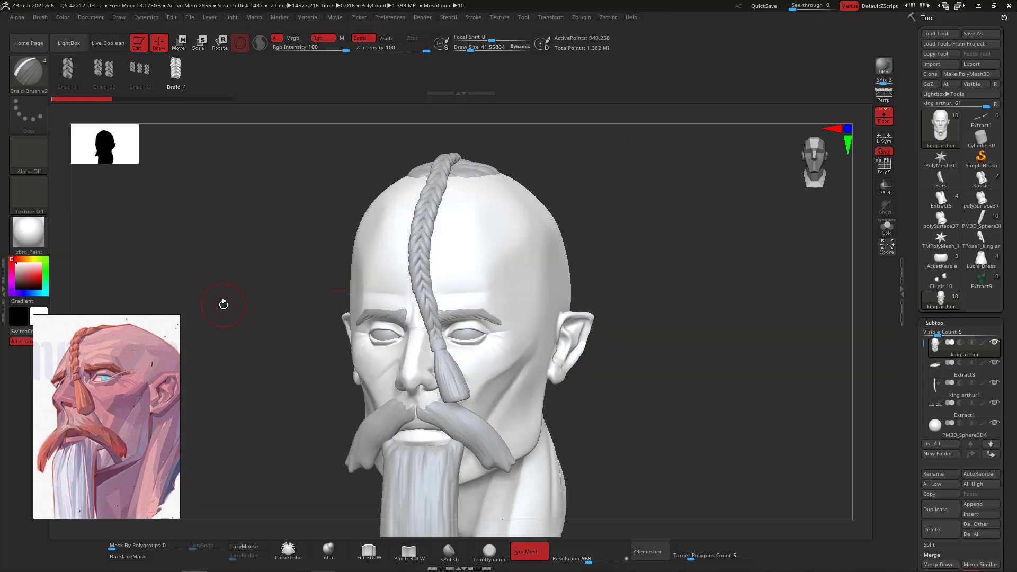
# Switch to the Standard brush and turn its texture off.
pyautogui.moveTo(655, 324); pyautogui.dragTo(701, 332)
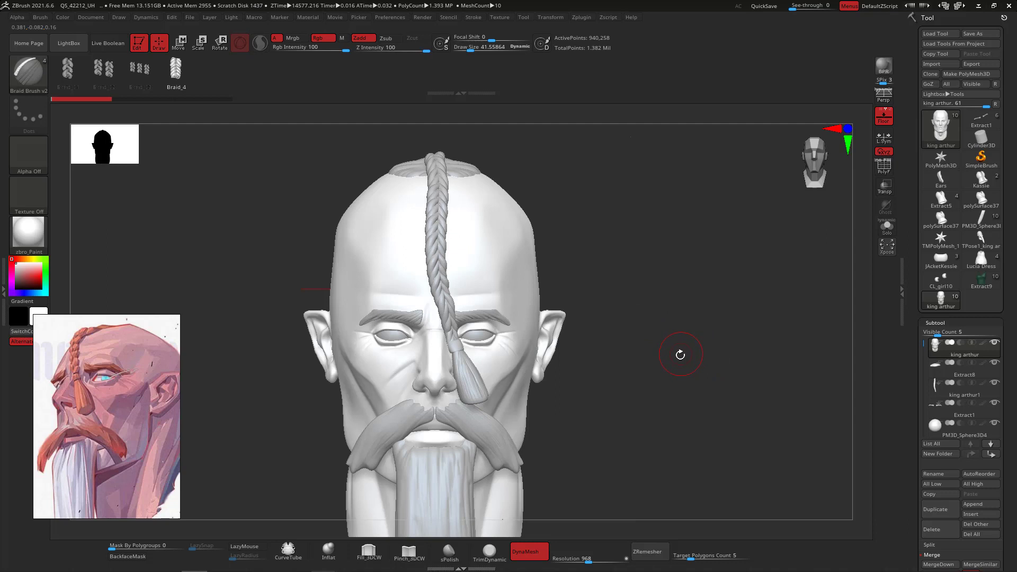
pyautogui.moveTo(700, 295)
pyautogui.mouseDown()
pyautogui.moveTo(689, 302)
pyautogui.moveTo(699, 323)
pyautogui.moveTo(708, 298)
pyautogui.moveTo(692, 276)
pyautogui.mouseUp()
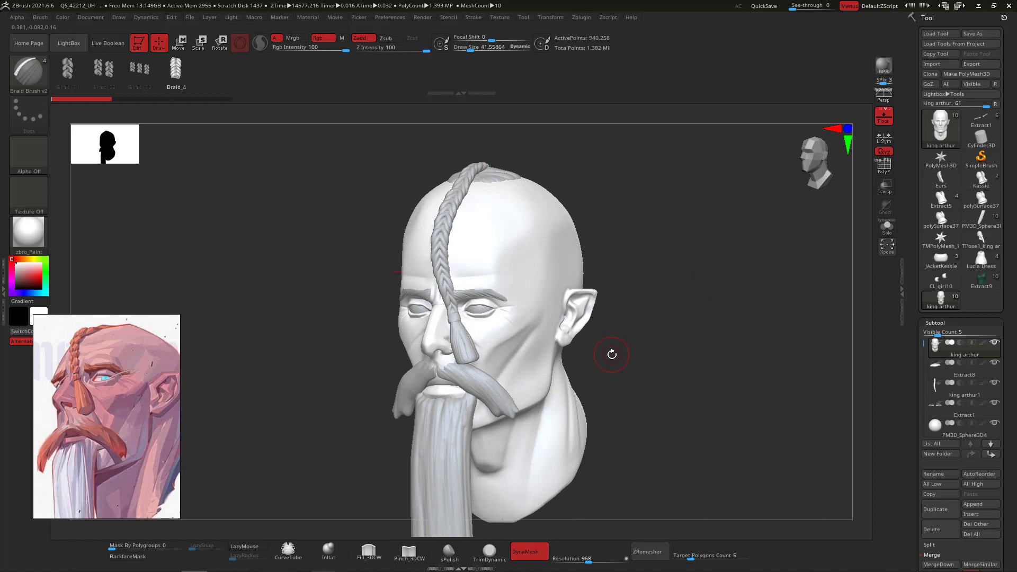
pyautogui.press('b')
pyautogui.press('s')
pyautogui.press('t')
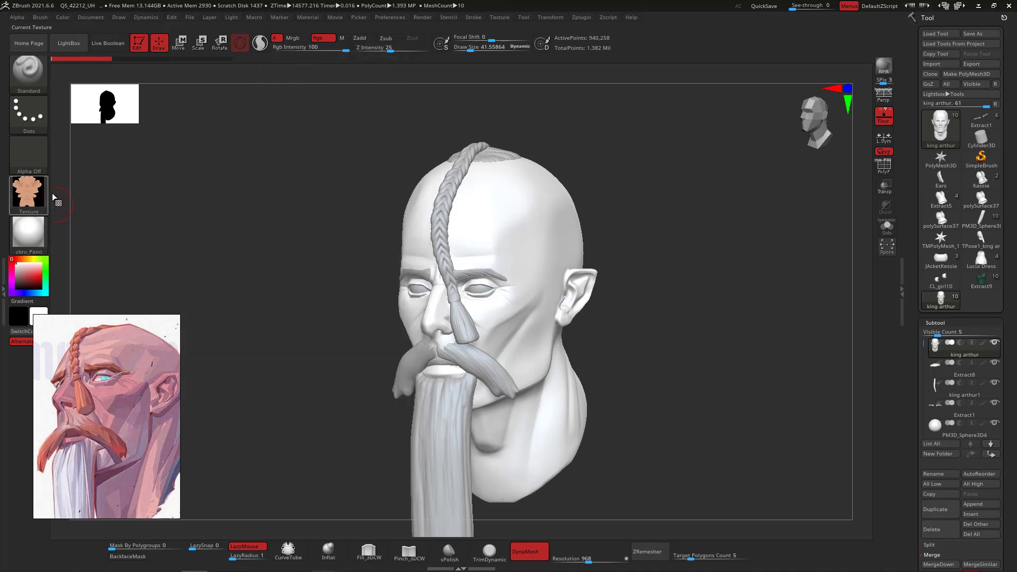
pyautogui.click(28, 194)
pyautogui.click(91, 205)
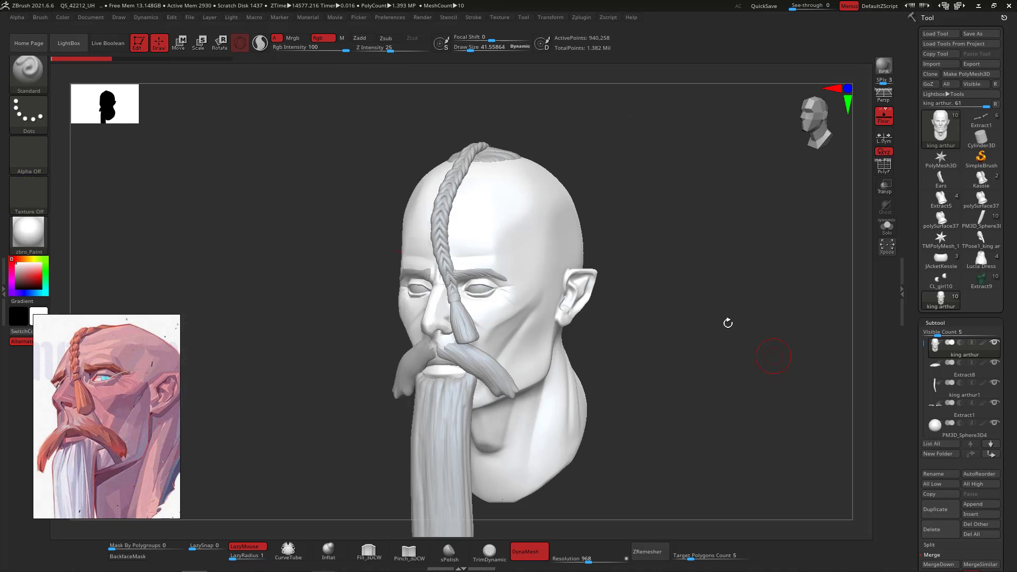
# Choose a light peach skin tone as the main colour and fill the king arthur head with it.
pyautogui.keyDown('shift'); pyautogui.moveTo(745, 268); pyautogui.dragTo(703, 224); pyautogui.keyUp('shift')
pyautogui.click(64, 19)
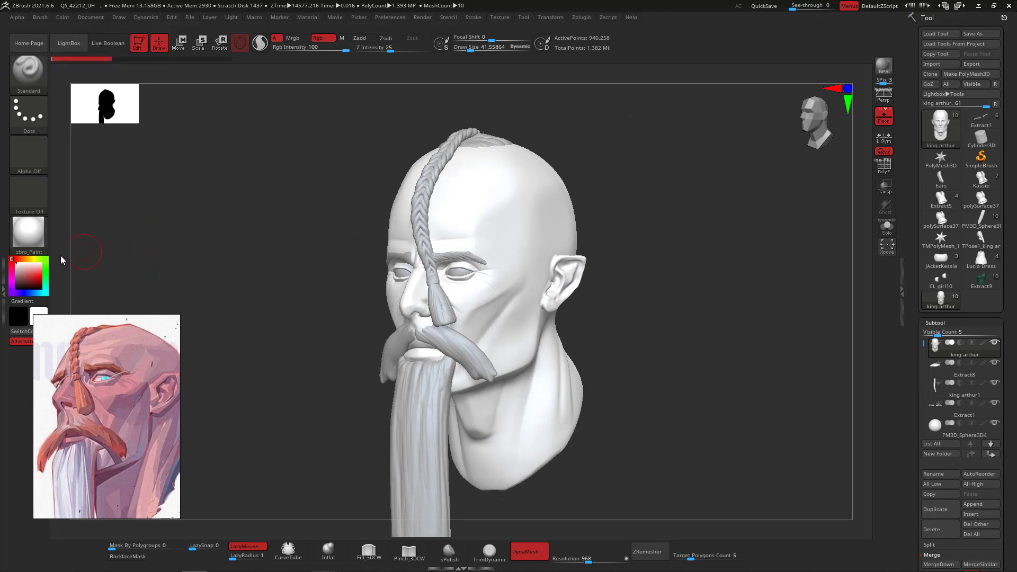
pyautogui.moveTo(34, 269)
pyautogui.mouseDown()
pyautogui.moveTo(23, 259)
pyautogui.moveTo(29, 267)
pyautogui.mouseUp()
pyautogui.click(31, 269)
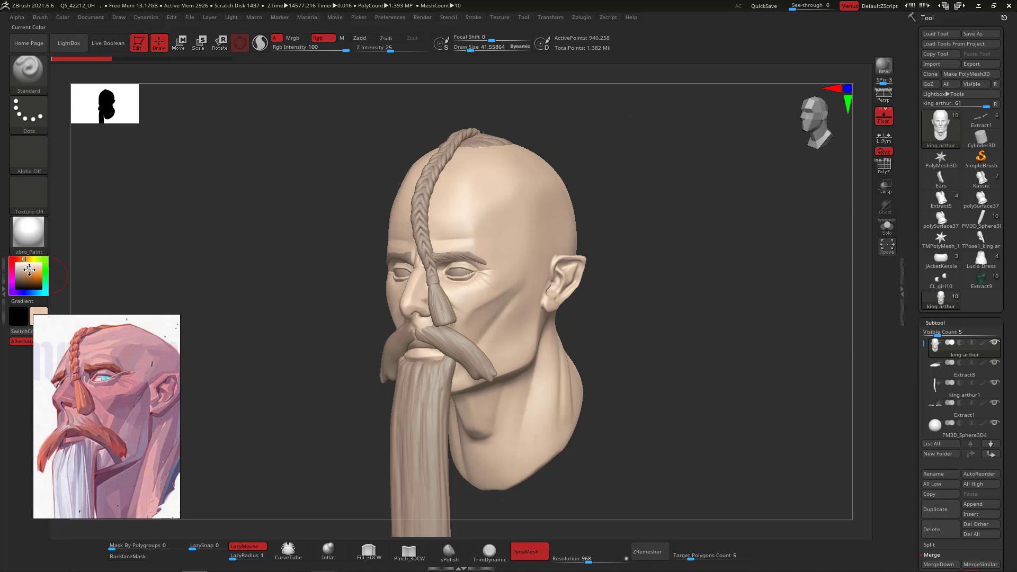
pyautogui.click(21, 259)
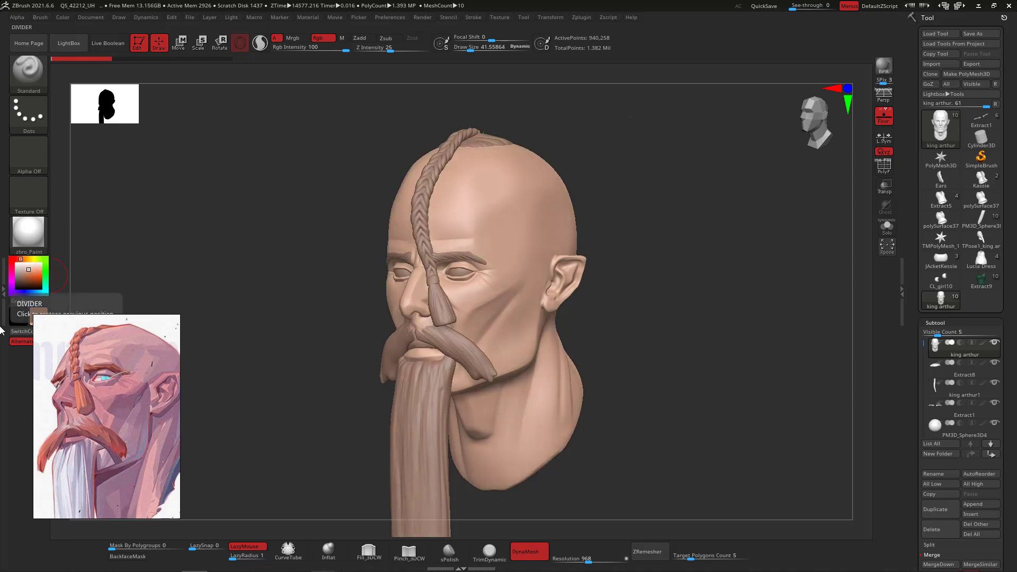
pyautogui.moveTo(710, 333)
pyautogui.mouseDown()
pyautogui.moveTo(742, 338)
pyautogui.moveTo(736, 383)
pyautogui.moveTo(766, 395)
pyautogui.mouseUp()
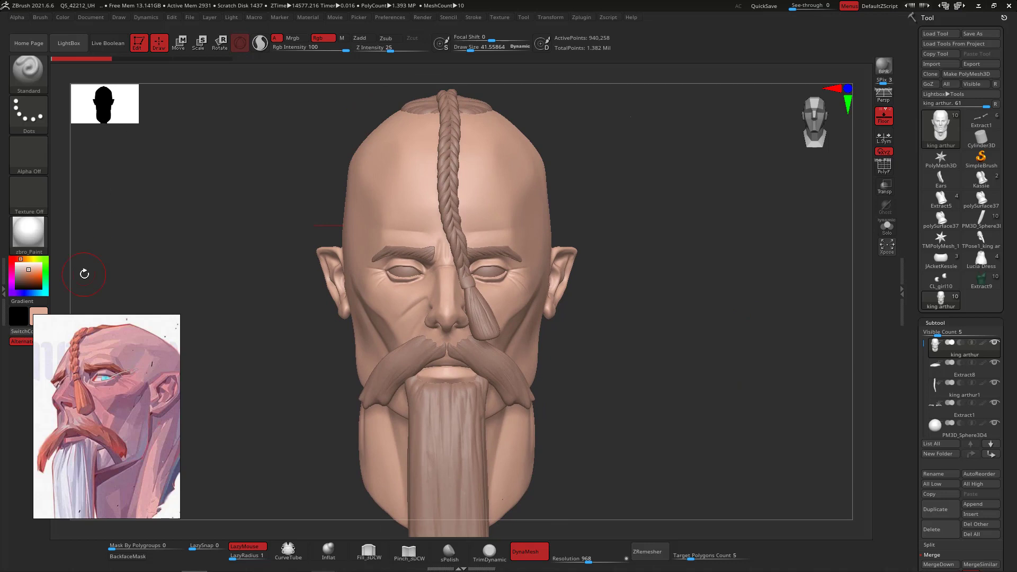
pyautogui.click(63, 17)
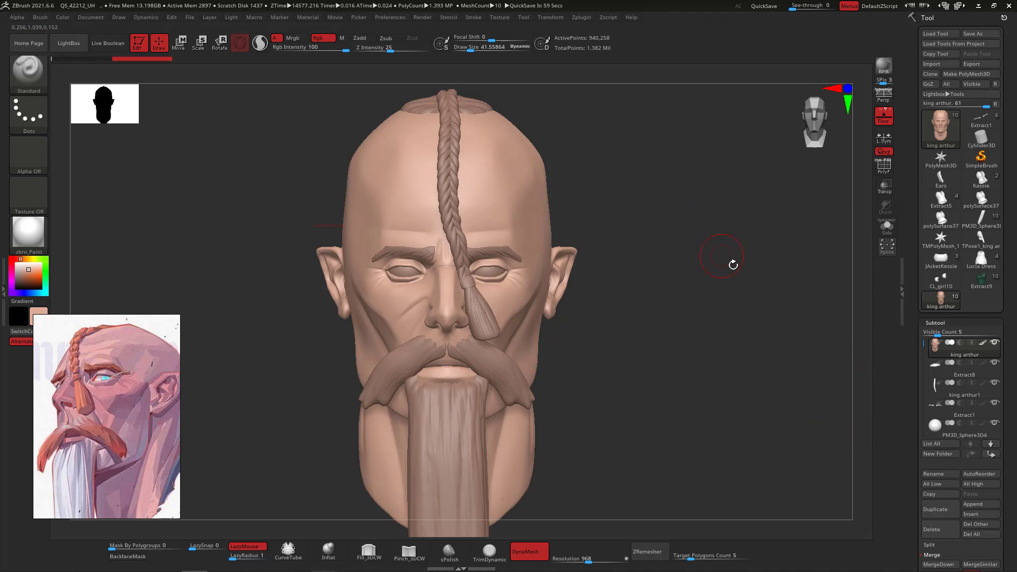
# Lower the brush's Rgb Intensity to 5, switch its stroke to Color Spray and adjust the spray's colour variation.
pyautogui.moveTo(733, 264); pyautogui.dragTo(754, 257)
pyautogui.moveTo(749, 291); pyautogui.dragTo(740, 316)
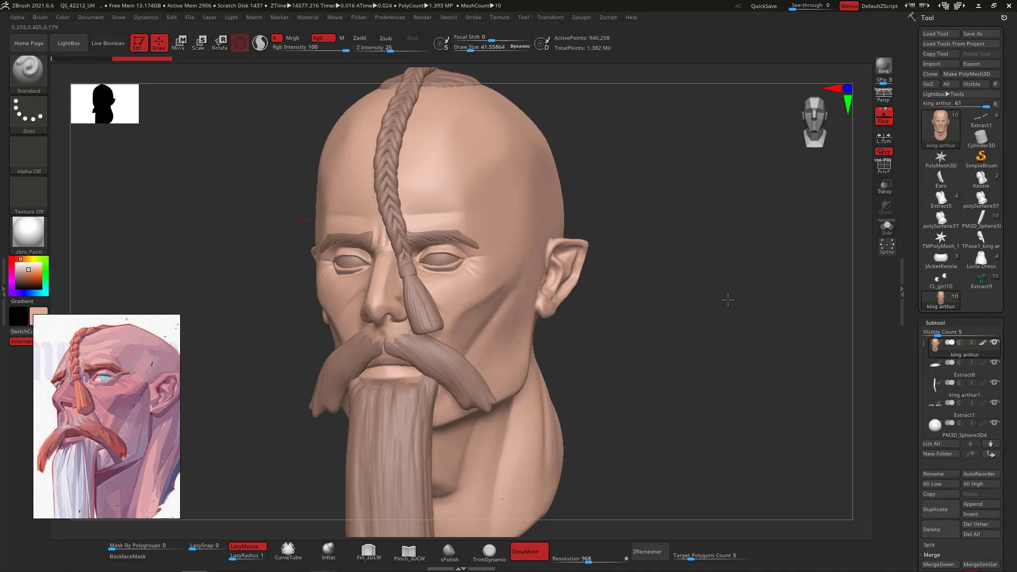
pyautogui.moveTo(727, 297); pyautogui.dragTo(735, 316)
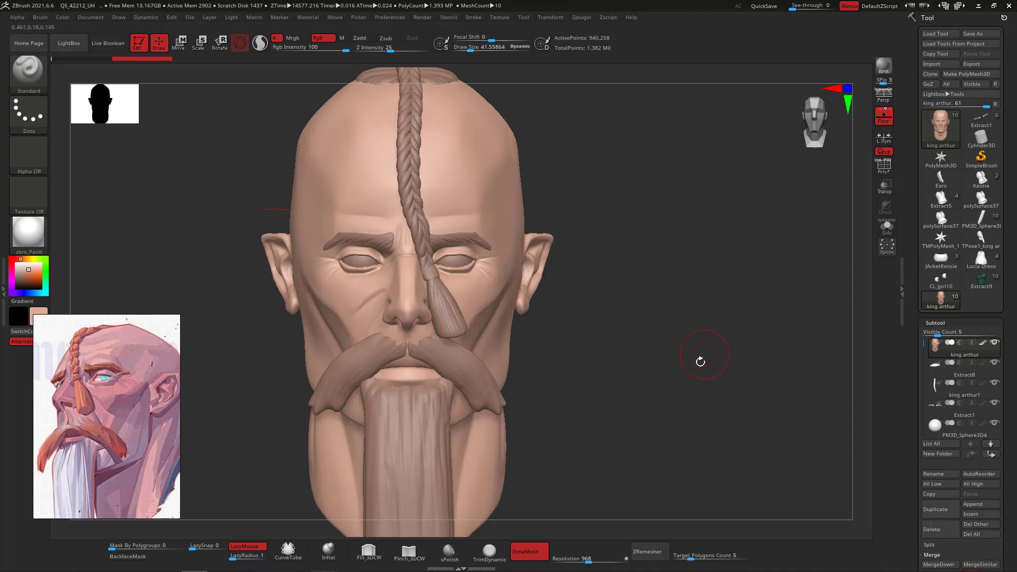
pyautogui.moveTo(346, 50); pyautogui.dragTo(285, 58)
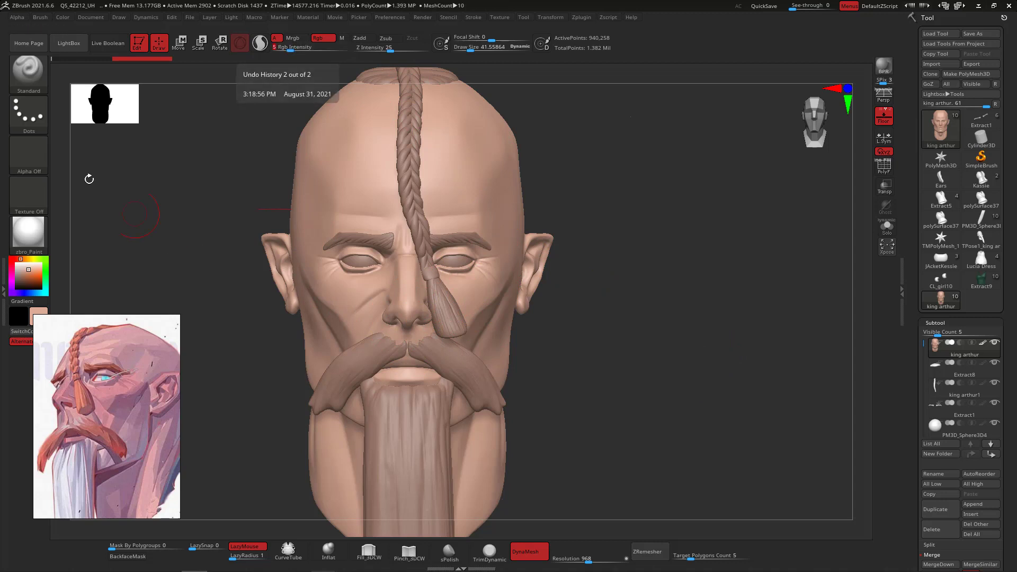
pyautogui.click(36, 118)
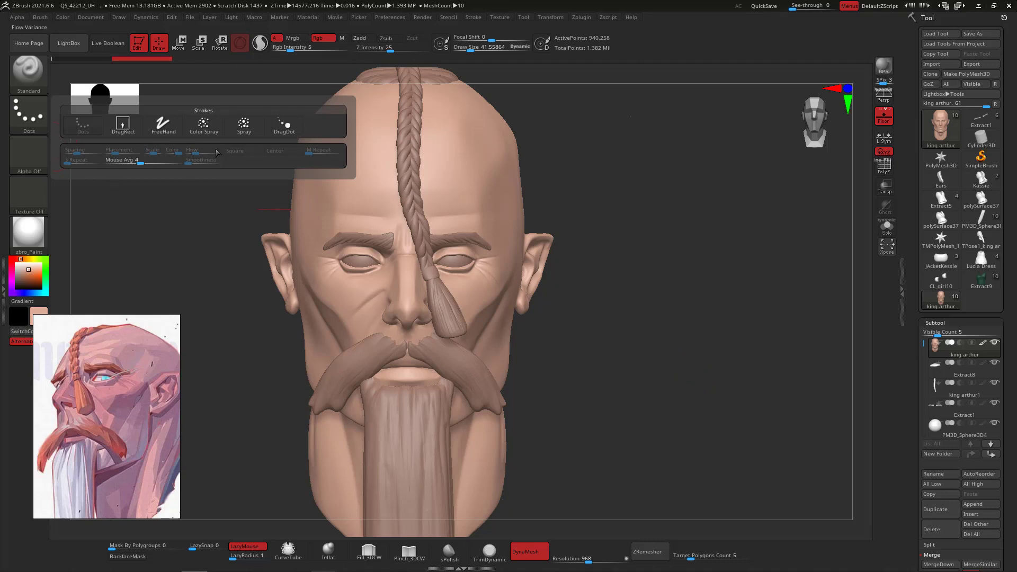
pyautogui.click(204, 127)
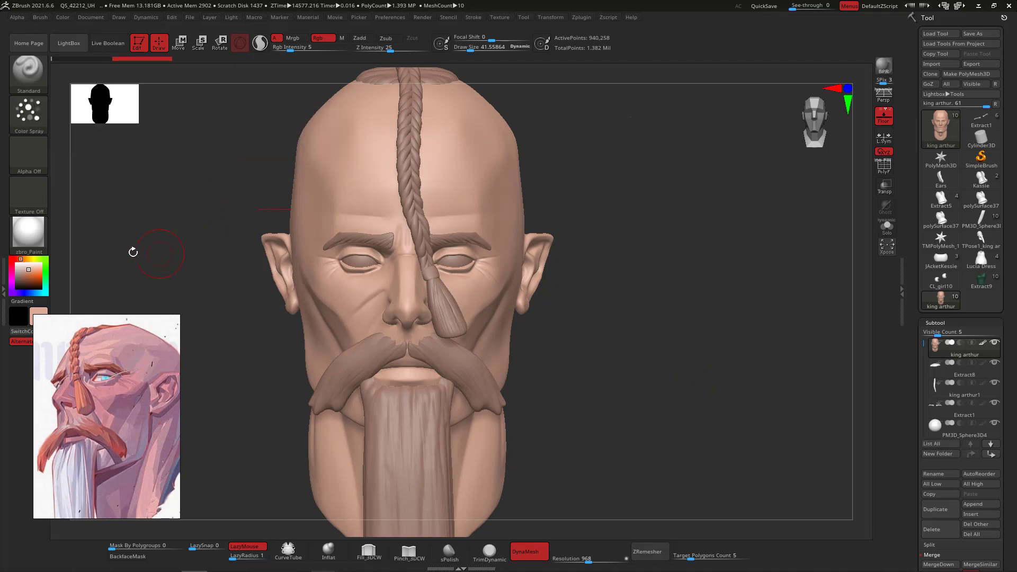
pyautogui.click(39, 121)
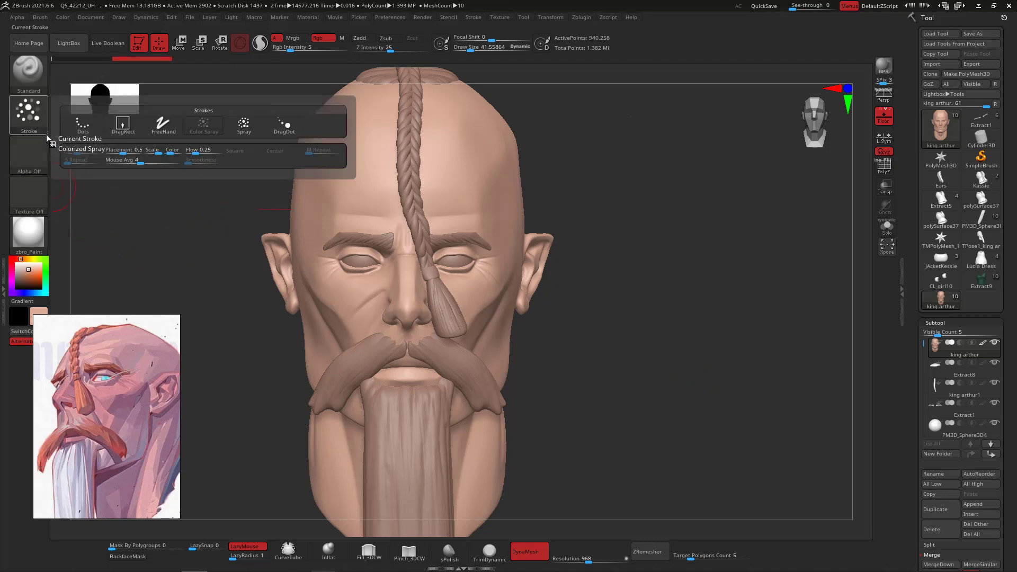
pyautogui.click(169, 153)
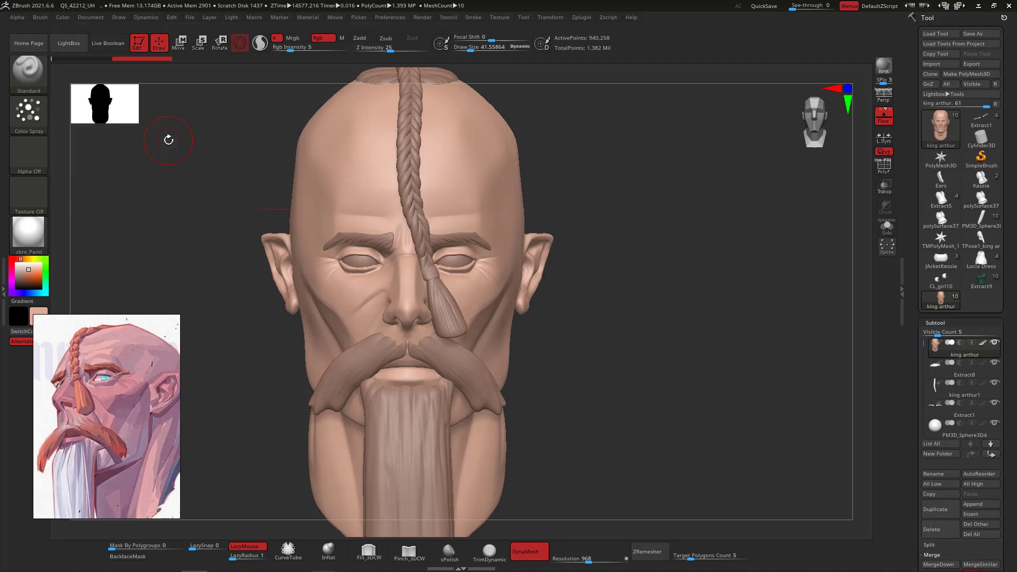
# Change the main colour from the peach skin tone to a pure saturated red.
pyautogui.moveTo(638, 277); pyautogui.dragTo(631, 275)
pyautogui.keyDown('shift'); pyautogui.moveTo(636, 326); pyautogui.dragTo(523, 181); pyautogui.keyUp('shift')
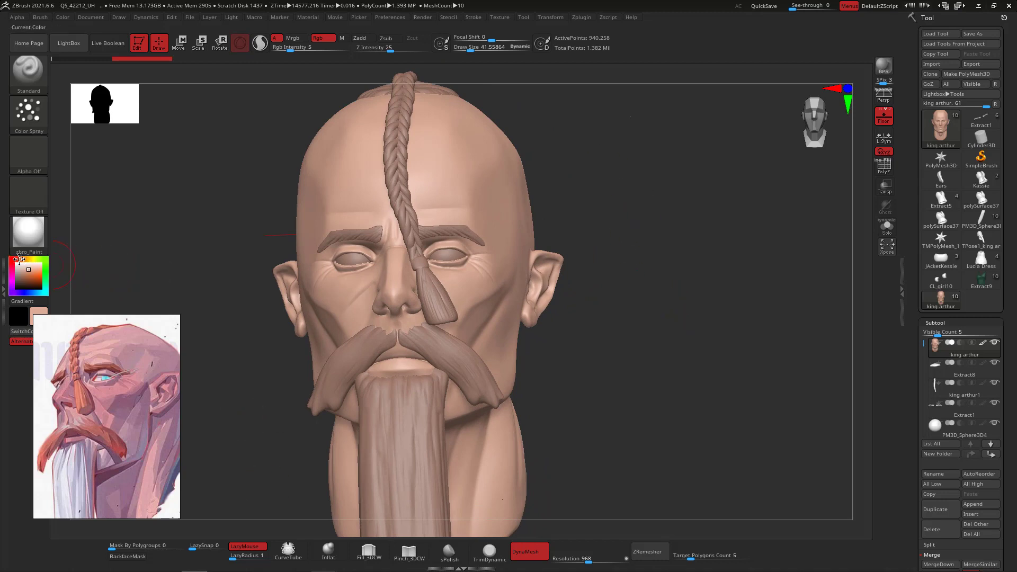
pyautogui.moveTo(19, 259); pyautogui.dragTo(4, 239)
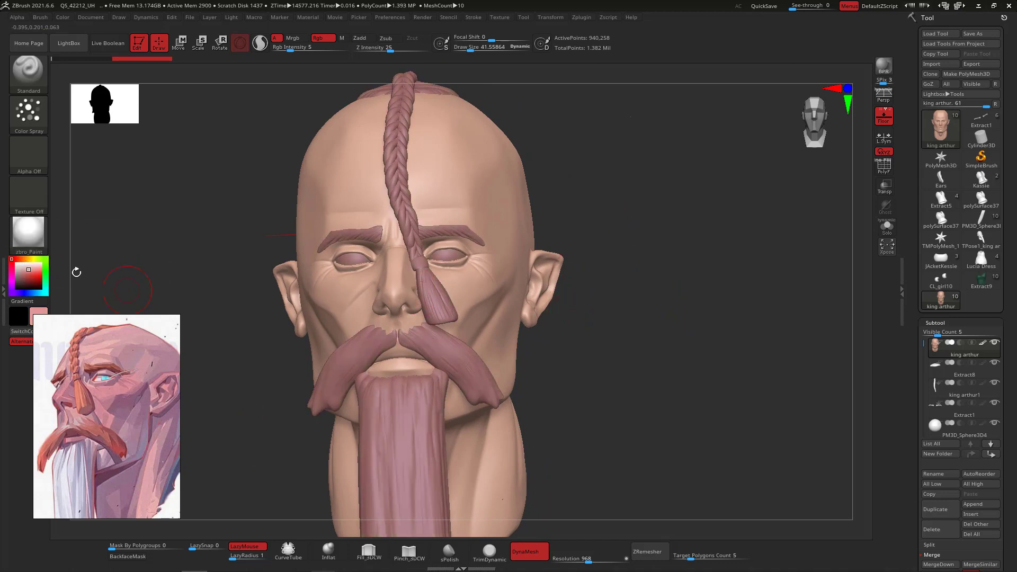
pyautogui.moveTo(50, 272); pyautogui.dragTo(47, 274)
# Paint the nose red with a draw size of about 28 and an Rgb Intensity of 19.
pyautogui.moveTo(657, 291)
pyautogui.mouseDown()
pyautogui.moveTo(689, 309)
pyautogui.moveTo(688, 300)
pyautogui.moveTo(488, 295)
pyautogui.mouseUp()
pyautogui.press('space')
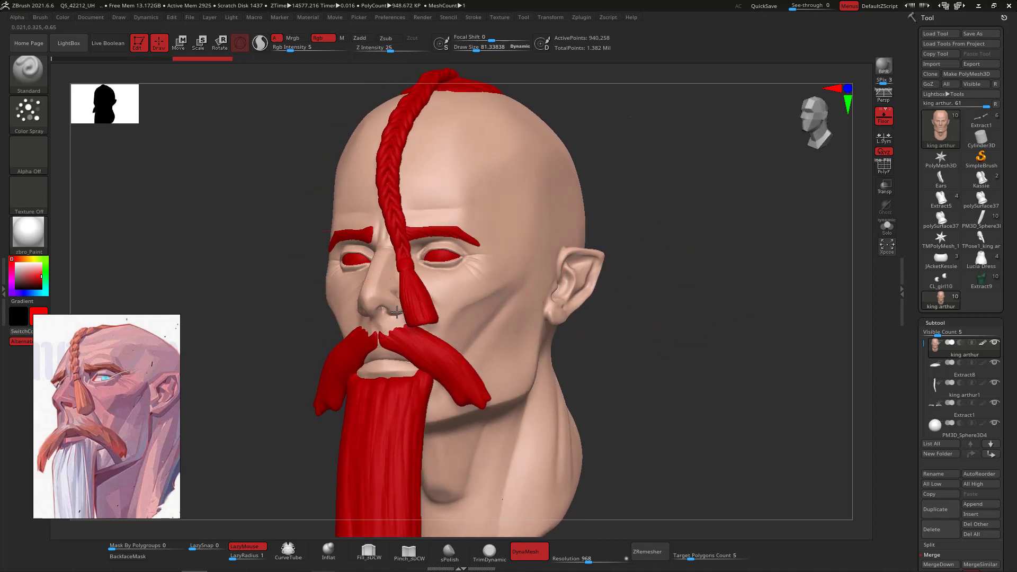
pyautogui.press('space')
pyautogui.moveTo(420, 312); pyautogui.dragTo(412, 313)
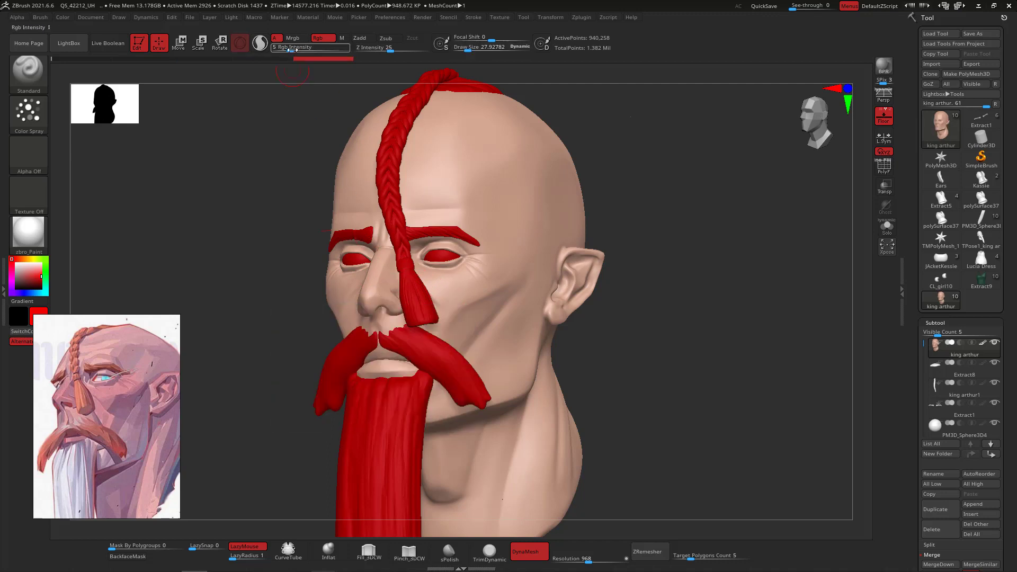
pyautogui.moveTo(290, 48); pyautogui.dragTo(306, 49)
pyautogui.moveTo(371, 296); pyautogui.dragTo(381, 295)
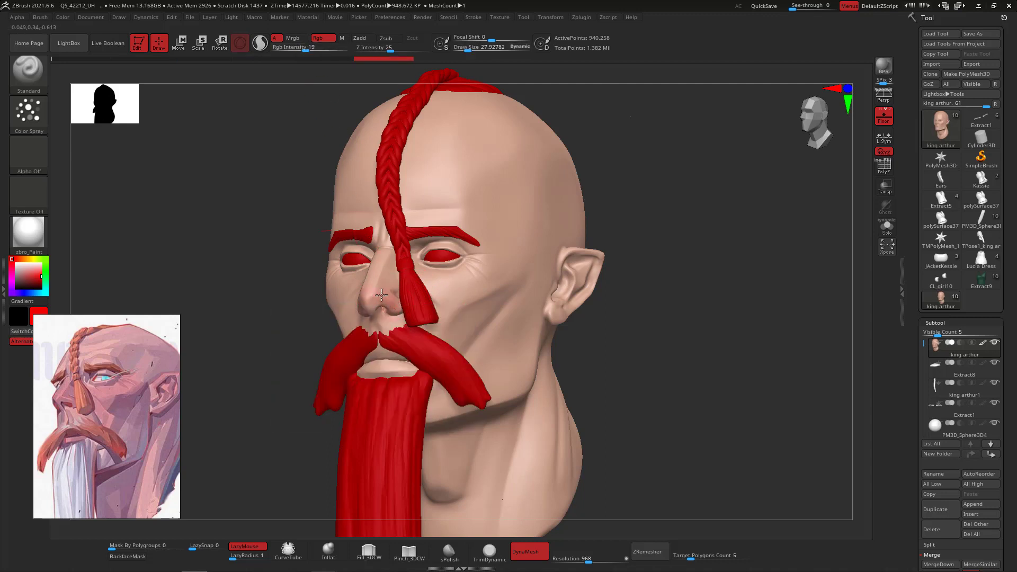
# Enlarge the brush to a draw size of about 90 and spray red over the cheeks, temples and sides of the skull.
pyautogui.press('space')
pyautogui.moveTo(486, 316)
pyautogui.mouseDown()
pyautogui.moveTo(496, 316)
pyautogui.moveTo(434, 313)
pyautogui.mouseUp()
pyautogui.moveTo(609, 265); pyautogui.dragTo(715, 291)
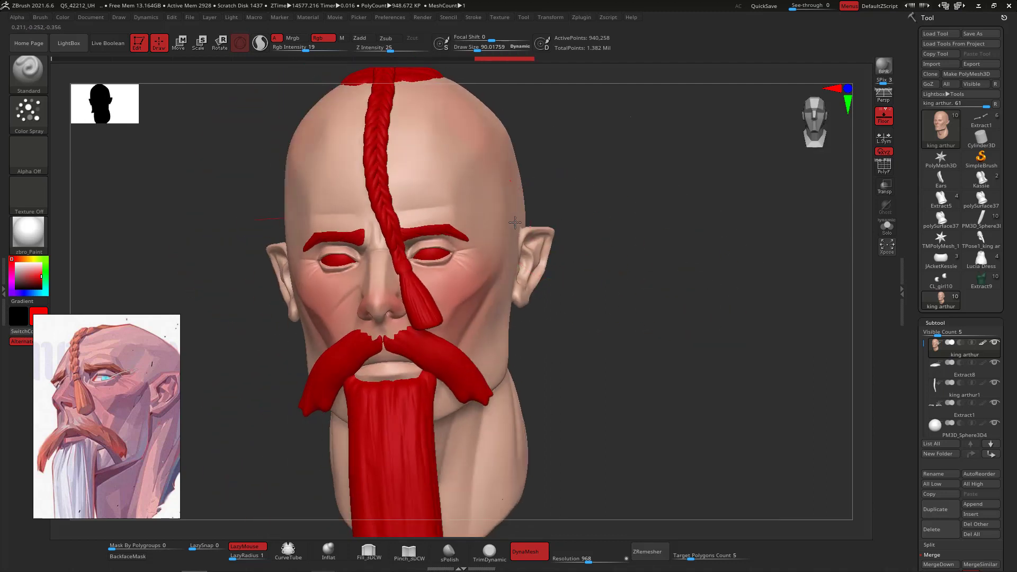
pyautogui.moveTo(515, 223)
pyautogui.mouseDown()
pyautogui.moveTo(432, 101)
pyautogui.moveTo(517, 196)
pyautogui.mouseUp()
pyautogui.moveTo(752, 231); pyautogui.dragTo(643, 227)
pyautogui.moveTo(513, 124)
pyautogui.mouseDown()
pyautogui.moveTo(521, 92)
pyautogui.moveTo(545, 98)
pyautogui.mouseUp()
pyautogui.moveTo(568, 205)
pyautogui.mouseDown()
pyautogui.moveTo(576, 278)
pyautogui.moveTo(564, 301)
pyautogui.moveTo(554, 213)
pyautogui.mouseUp()
pyautogui.moveTo(554, 213); pyautogui.dragTo(465, 86)
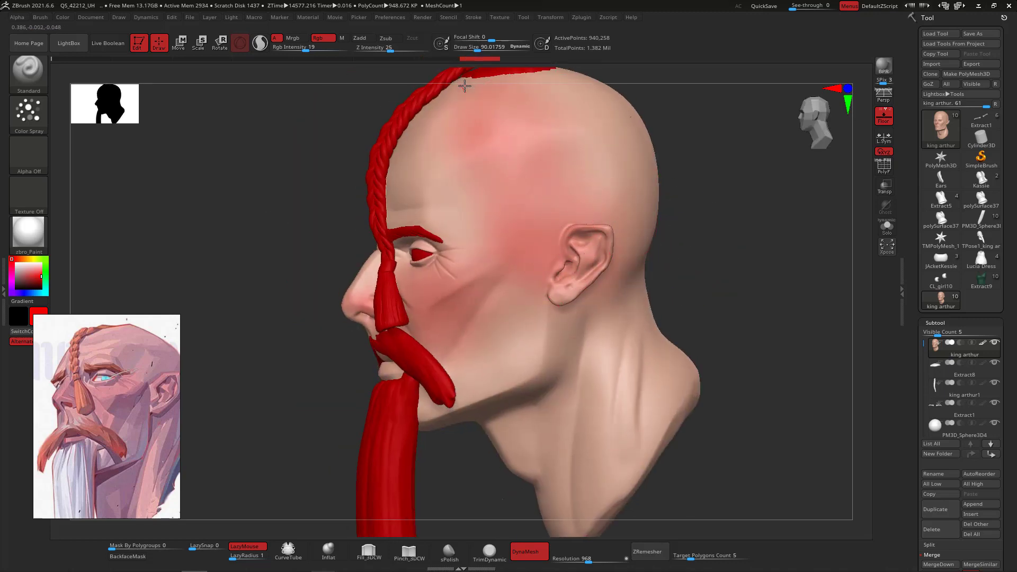
# Reduce the draw size to about 36 and paint the lips red.
pyautogui.moveTo(722, 237); pyautogui.dragTo(826, 246)
pyautogui.moveTo(739, 278)
pyautogui.mouseDown()
pyautogui.moveTo(711, 252)
pyautogui.moveTo(729, 254)
pyautogui.moveTo(725, 215)
pyautogui.mouseUp()
pyautogui.press('space')
pyautogui.moveTo(499, 333); pyautogui.dragTo(488, 333)
pyautogui.moveTo(647, 224)
pyautogui.mouseDown()
pyautogui.moveTo(783, 268)
pyautogui.moveTo(740, 245)
pyautogui.moveTo(705, 265)
pyautogui.mouseUp()
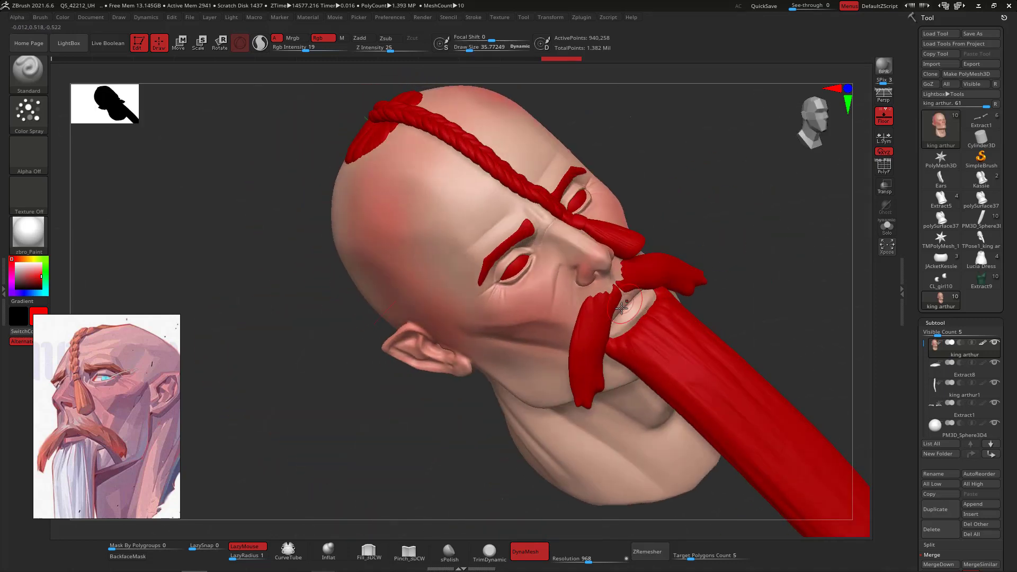
pyautogui.moveTo(621, 322)
pyautogui.mouseDown()
pyautogui.moveTo(633, 307)
pyautogui.moveTo(625, 317)
pyautogui.mouseUp()
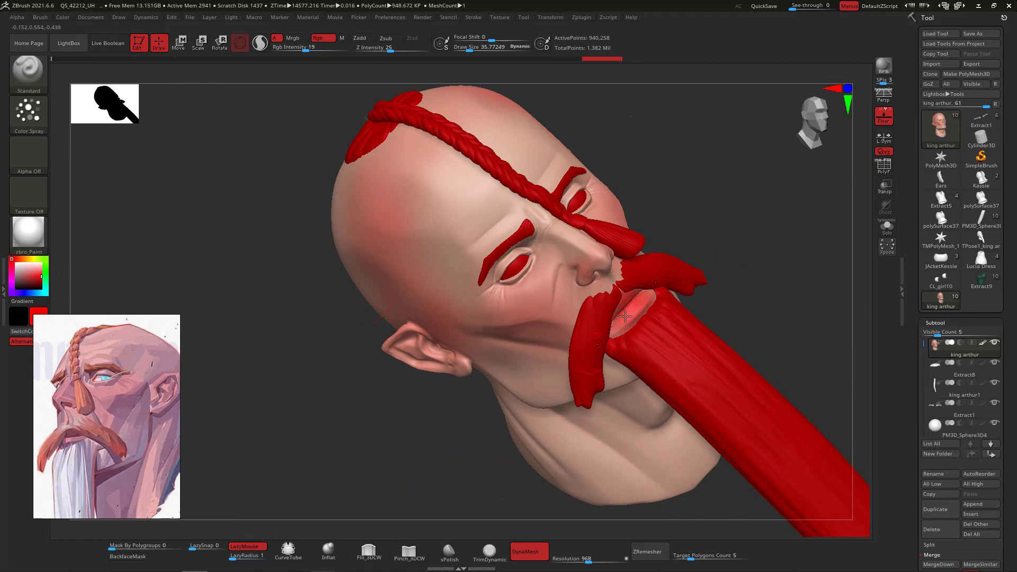
pyautogui.moveTo(756, 225)
pyautogui.mouseDown()
pyautogui.moveTo(781, 170)
pyautogui.moveTo(800, 199)
pyautogui.moveTo(798, 278)
pyautogui.mouseUp()
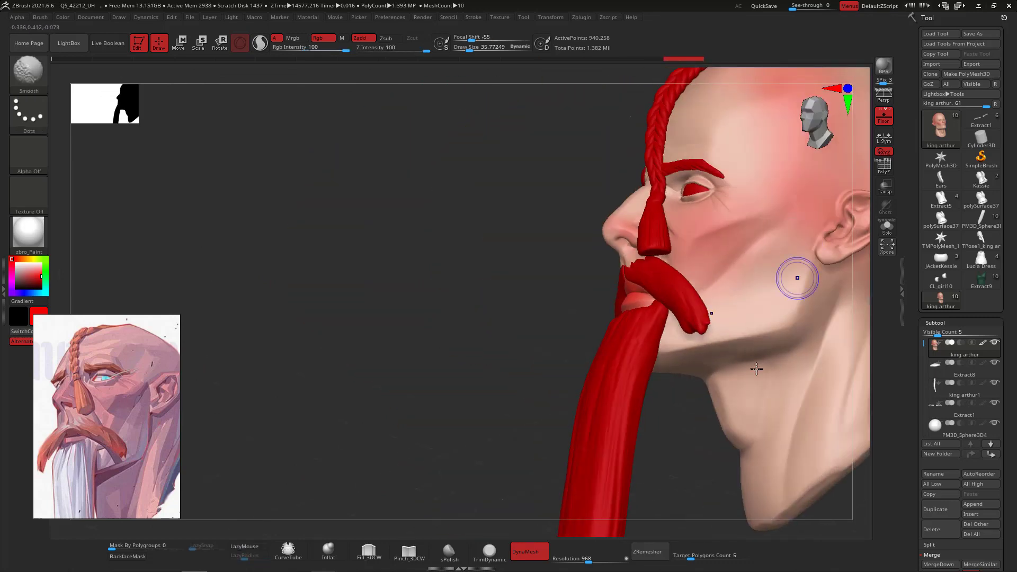
pyautogui.moveTo(710, 445)
pyautogui.keyDown('shift'); pyautogui.mouseDown()
pyautogui.moveTo(696, 480)
pyautogui.moveTo(568, 438)
pyautogui.moveTo(806, 245)
pyautogui.moveTo(767, 227)
pyautogui.mouseUp(); pyautogui.keyUp('shift')
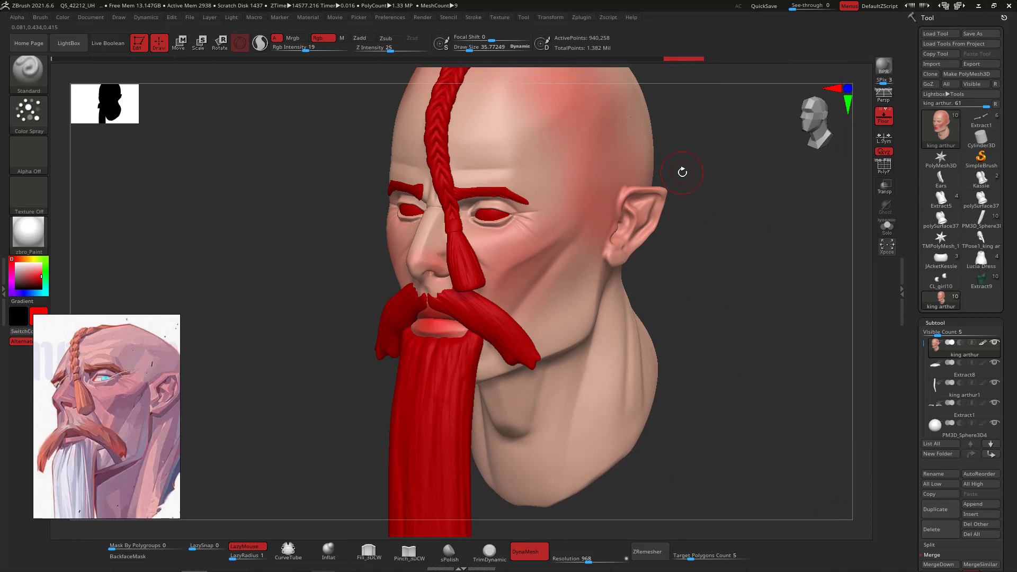
# Choose a golden yellow as the main colour and spray it over the forehead and nose.
pyautogui.moveTo(719, 221); pyautogui.dragTo(728, 251)
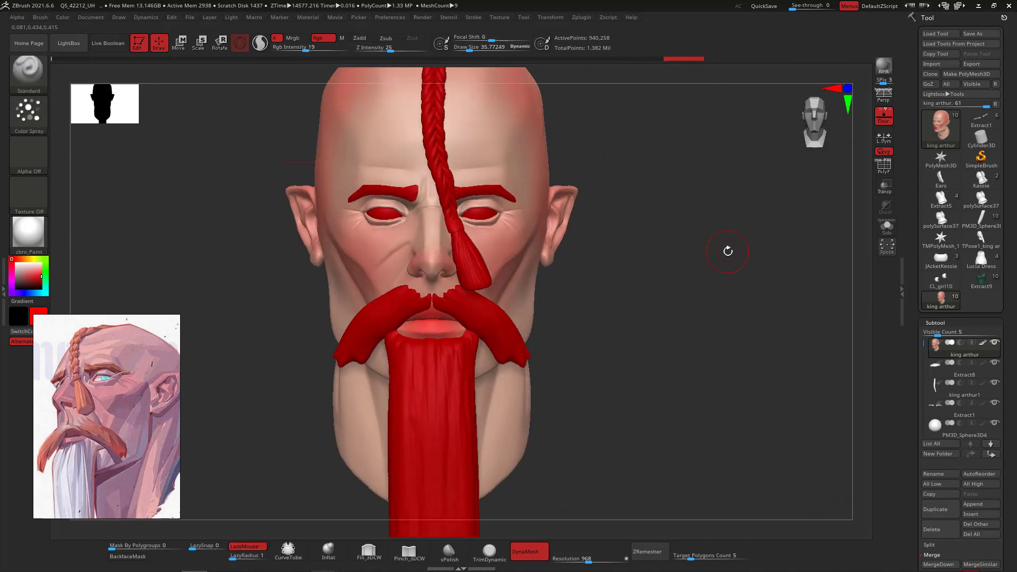
pyautogui.keyDown('alt'); pyautogui.moveTo(693, 218); pyautogui.dragTo(731, 275); pyautogui.keyUp('alt')
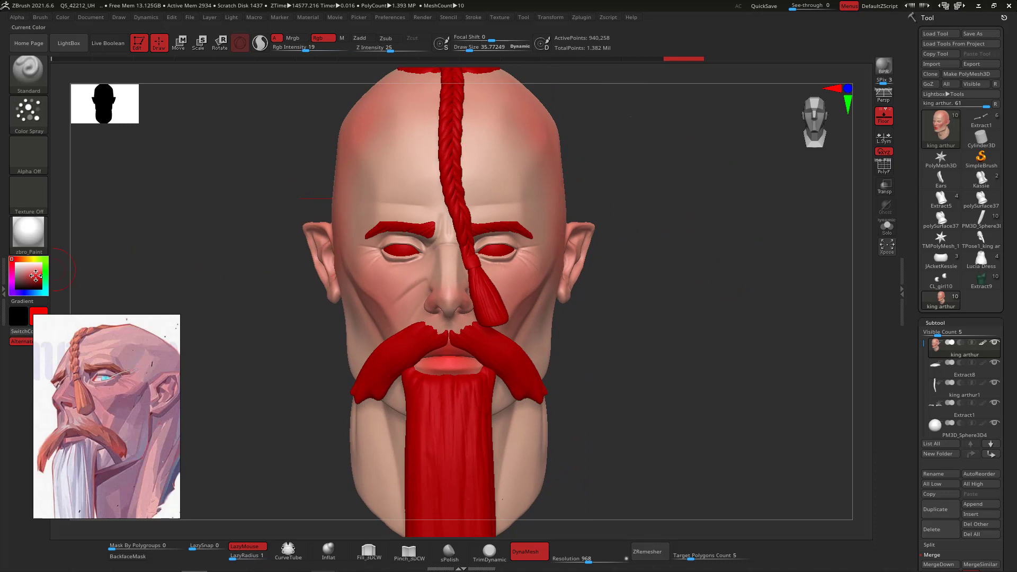
pyautogui.click(30, 258)
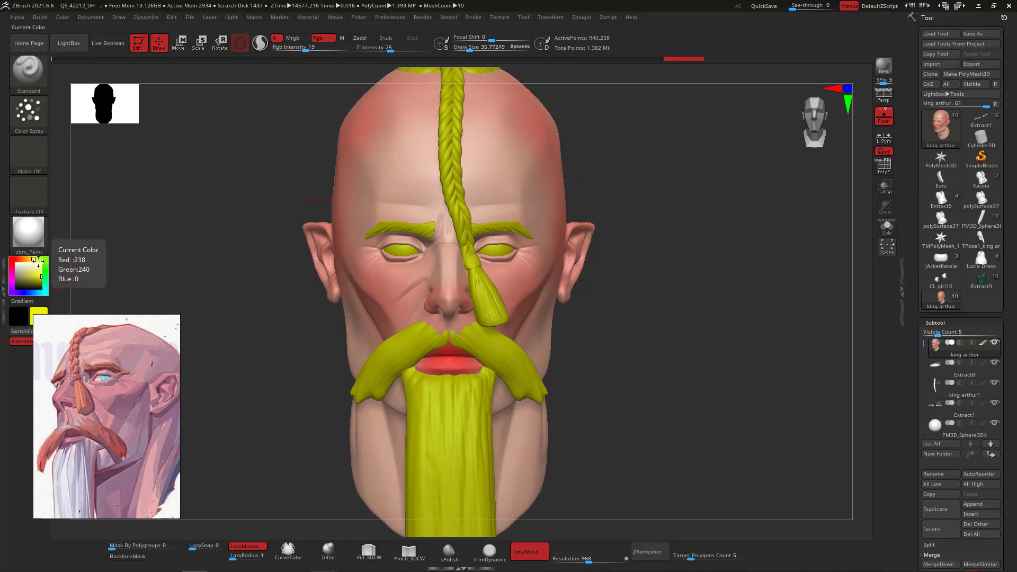
pyautogui.click(30, 258)
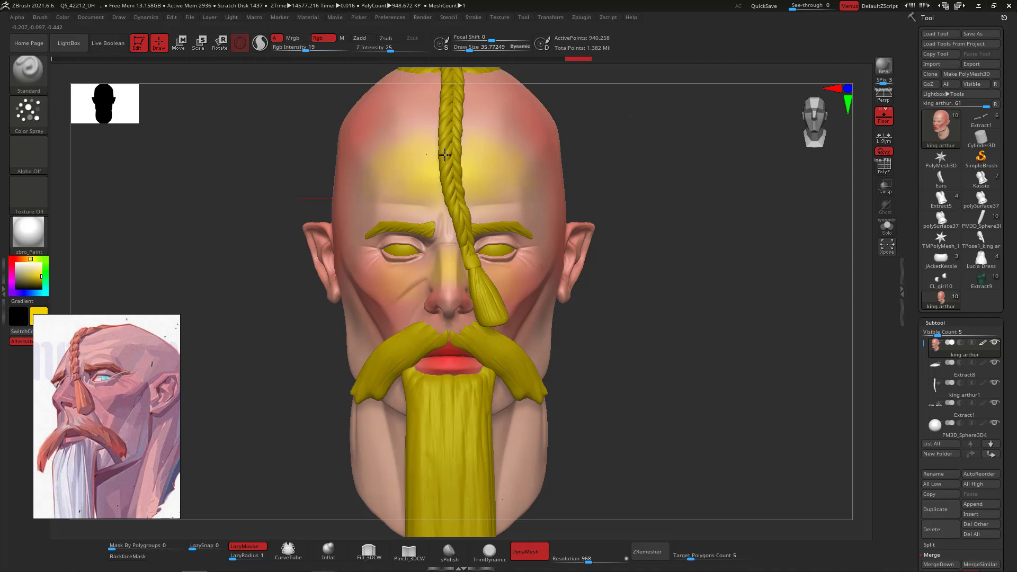
# Hide the braid (king arthur1), beard (PM3D_Sphere3D1_1) and moustache (PM3D_Sphere3D1_2) subtools to expose the face.
pyautogui.moveTo(702, 220); pyautogui.dragTo(636, 288)
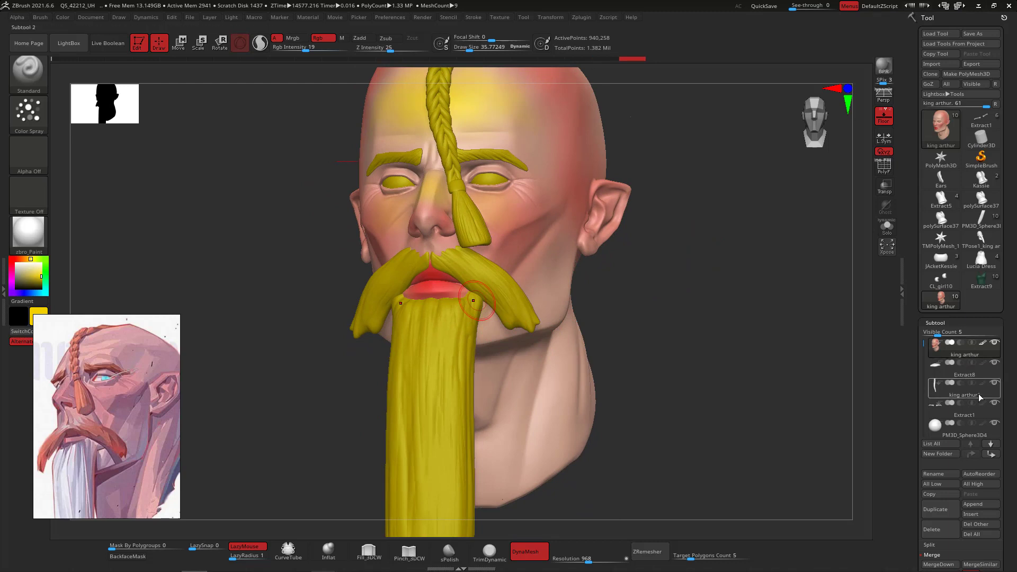
pyautogui.click(996, 384)
pyautogui.click(995, 385)
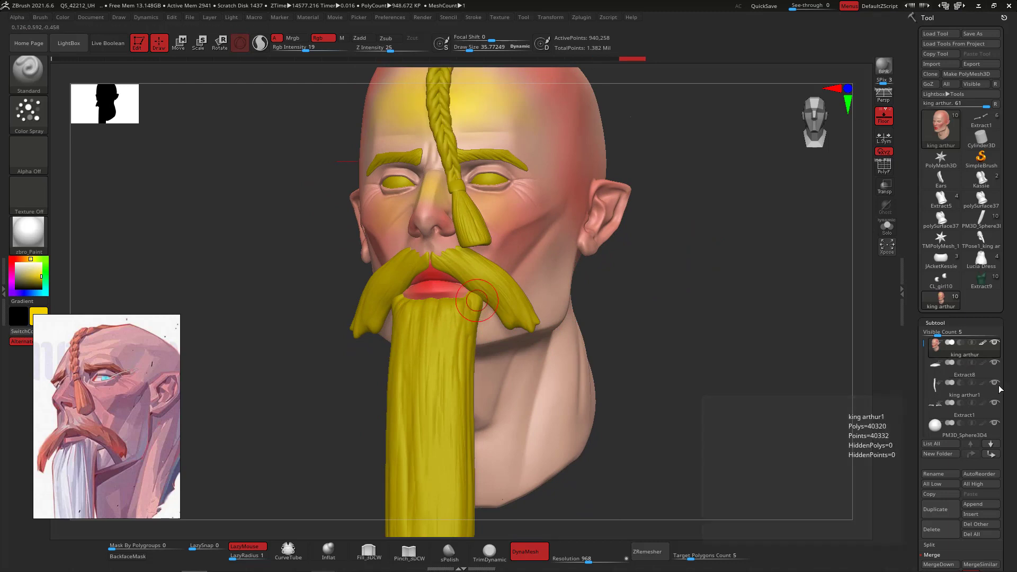
pyautogui.click(995, 385)
pyautogui.scroll(-3, 996, 397)
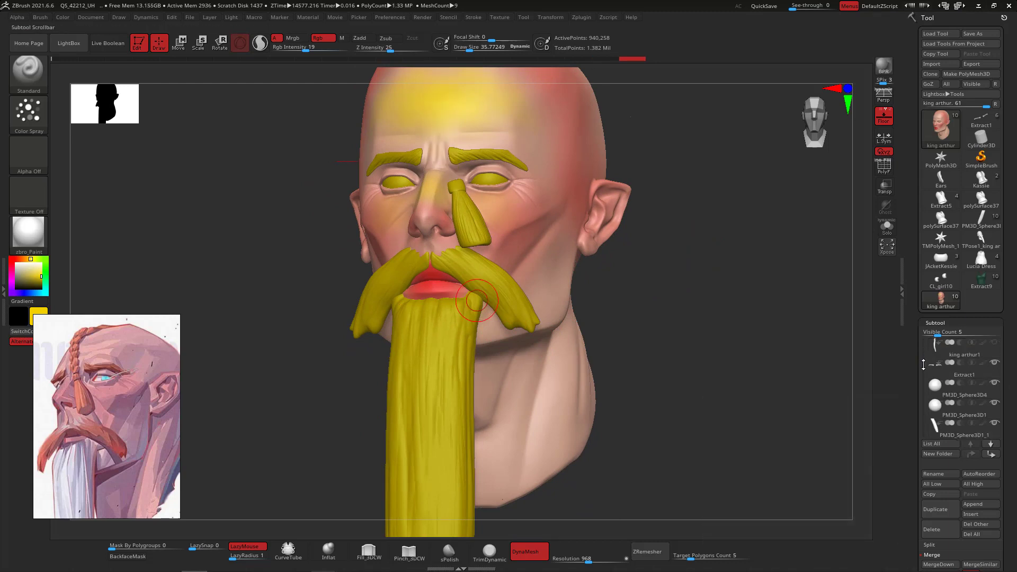
pyautogui.click(997, 410)
pyautogui.click(996, 411)
pyautogui.click(995, 423)
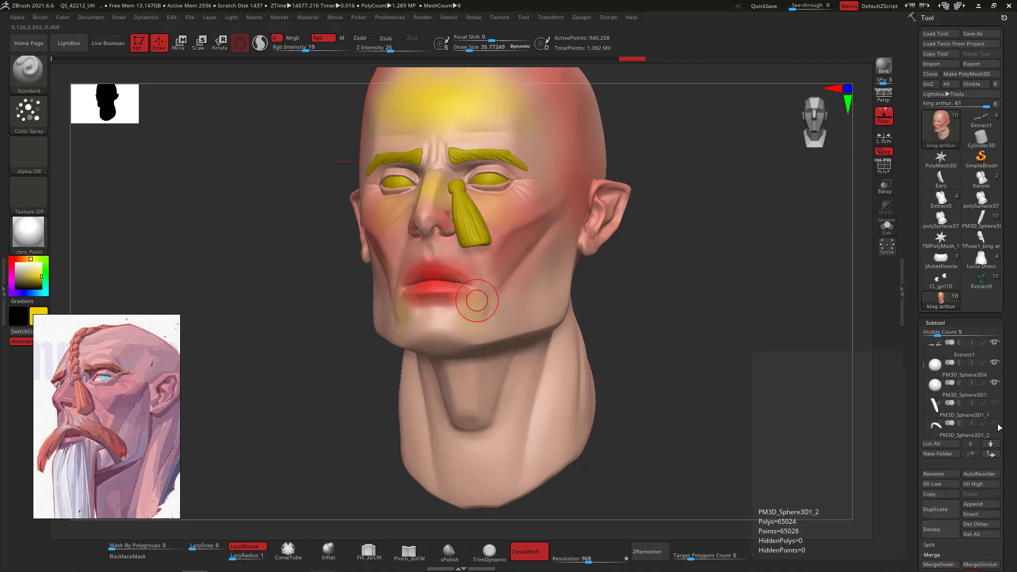
# Spray yellow below the mouth corners and across the cheekbones under the eyes.
pyautogui.moveTo(666, 317)
pyautogui.mouseDown()
pyautogui.moveTo(749, 302)
pyautogui.moveTo(756, 286)
pyautogui.moveTo(702, 288)
pyautogui.moveTo(776, 240)
pyautogui.moveTo(807, 252)
pyautogui.moveTo(756, 229)
pyautogui.mouseUp()
pyautogui.click(481, 318)
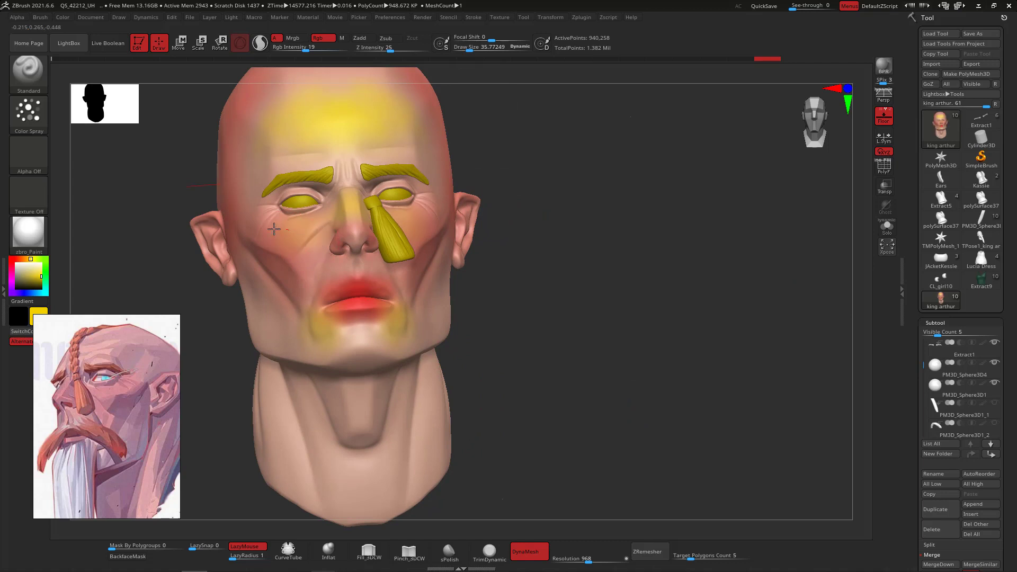
pyautogui.moveTo(634, 182); pyautogui.dragTo(683, 265)
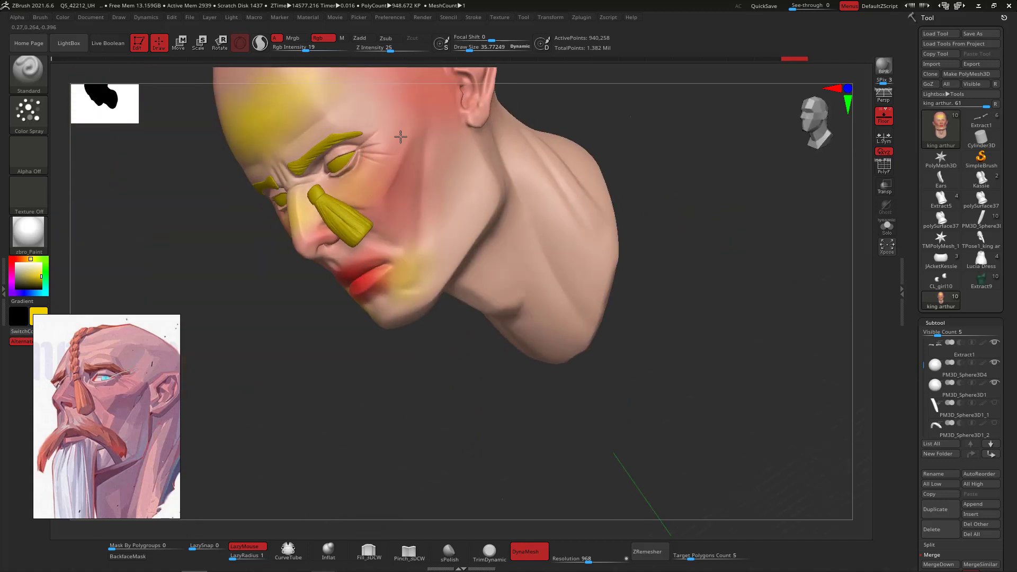
pyautogui.keyDown('shift'); pyautogui.moveTo(720, 233); pyautogui.dragTo(759, 297); pyautogui.keyUp('shift')
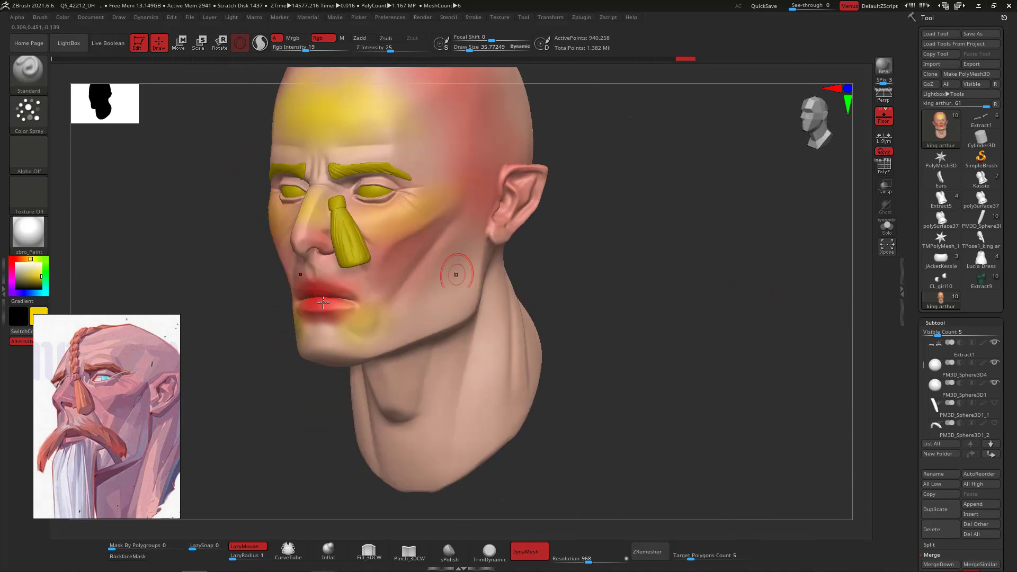
# Choose a bright blue, enlarge the brush to about 73, and spray it along the jaw and the lower throat.
pyautogui.click(31, 293)
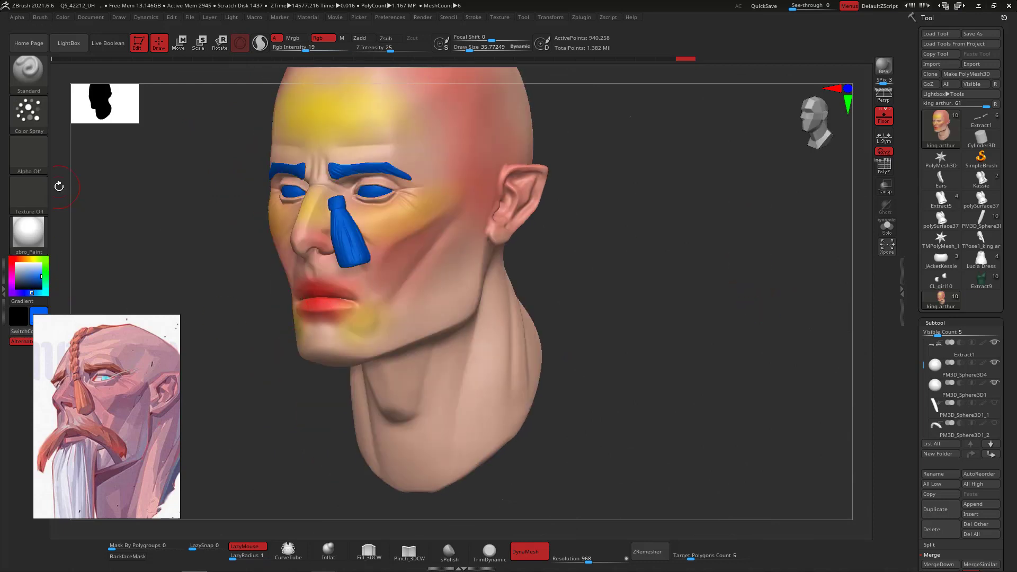
pyautogui.press('space')
pyautogui.moveTo(350, 346)
pyautogui.mouseDown()
pyautogui.moveTo(397, 334)
pyautogui.moveTo(462, 282)
pyautogui.mouseUp()
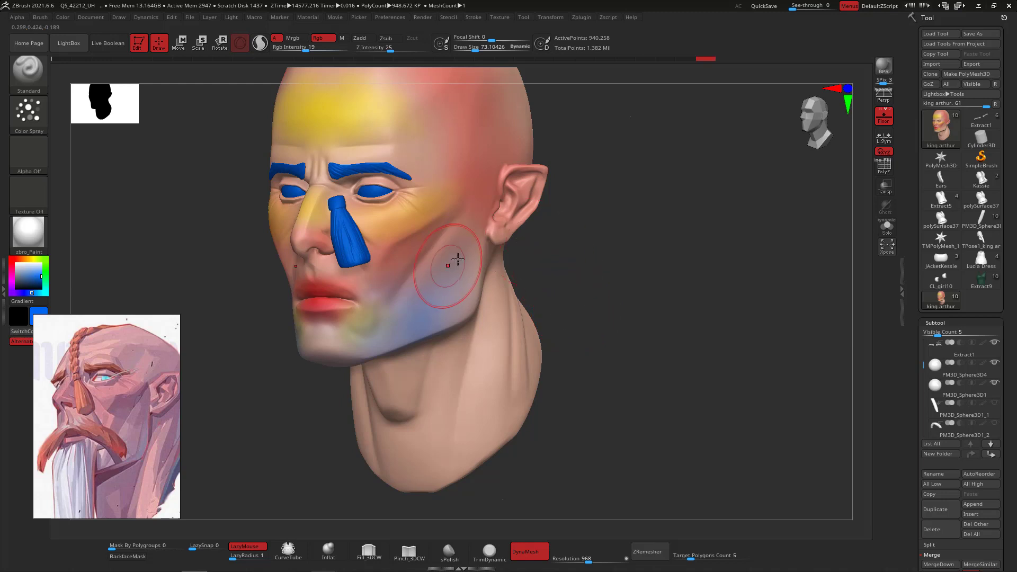
pyautogui.moveTo(451, 263)
pyautogui.mouseDown()
pyautogui.moveTo(465, 268)
pyautogui.moveTo(462, 287)
pyautogui.mouseUp()
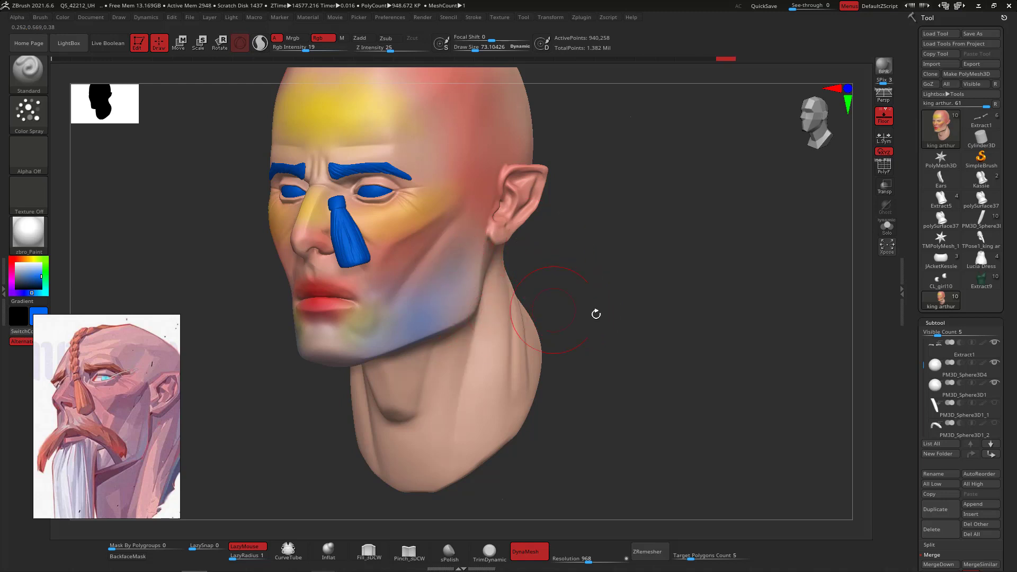
pyautogui.keyDown('shift'); pyautogui.moveTo(595, 313); pyautogui.dragTo(609, 323); pyautogui.keyUp('shift')
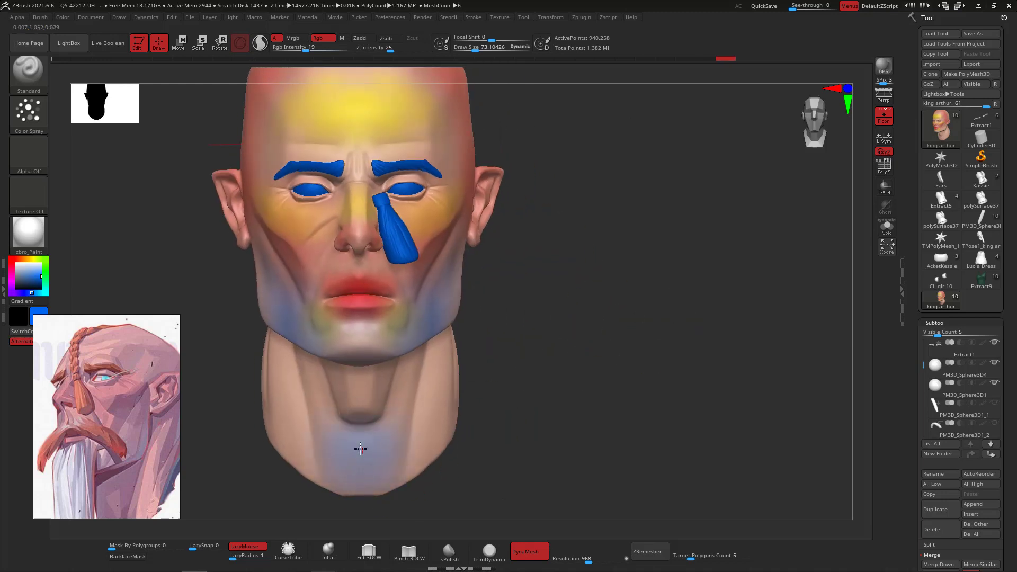
pyautogui.moveTo(360, 449); pyautogui.dragTo(362, 481)
# Sample the red from the lips and spray it over the sides of the neck with a draw size of about 51.
pyautogui.moveTo(609, 222); pyautogui.dragTo(549, 222)
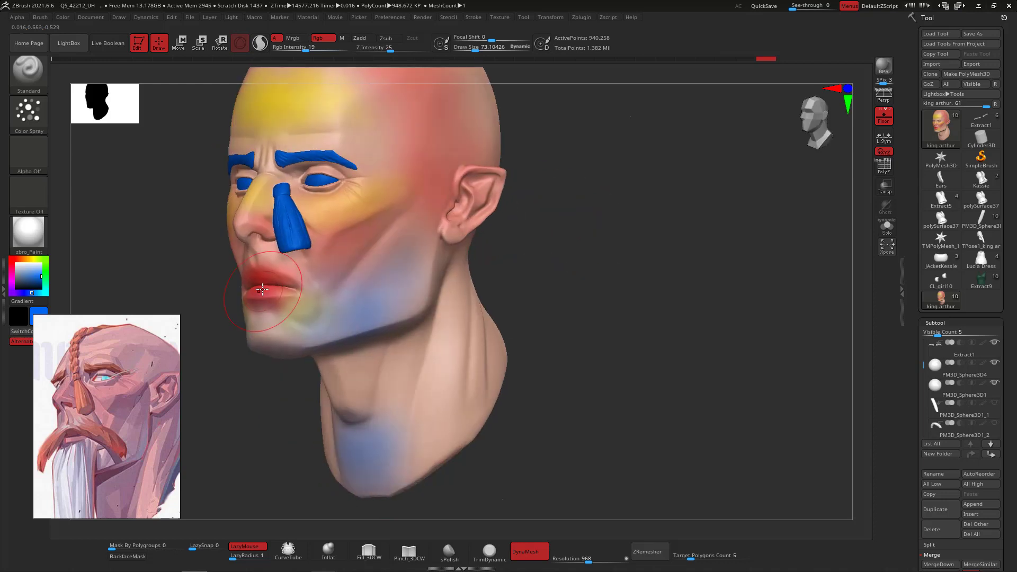
pyautogui.press('c')
pyautogui.press('space')
pyautogui.moveTo(446, 404); pyautogui.dragTo(437, 404)
pyautogui.moveTo(461, 329)
pyautogui.mouseDown()
pyautogui.moveTo(427, 443)
pyautogui.moveTo(454, 329)
pyautogui.moveTo(425, 415)
pyautogui.moveTo(456, 336)
pyautogui.moveTo(448, 395)
pyautogui.mouseUp()
# Sample an orange tone from the face and spray it over the front of the neck beneath the chin.
pyautogui.moveTo(556, 328)
pyautogui.mouseDown()
pyautogui.moveTo(633, 313)
pyautogui.moveTo(625, 345)
pyautogui.moveTo(439, 235)
pyautogui.mouseUp()
pyautogui.press('c')
pyautogui.moveTo(544, 357); pyautogui.dragTo(382, 364)
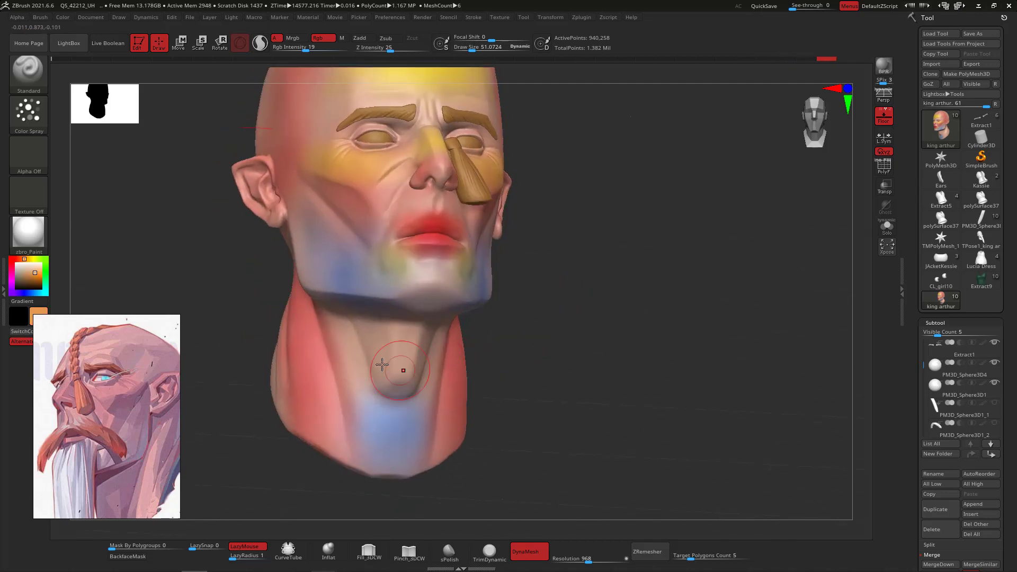
pyautogui.moveTo(579, 295); pyautogui.dragTo(551, 326)
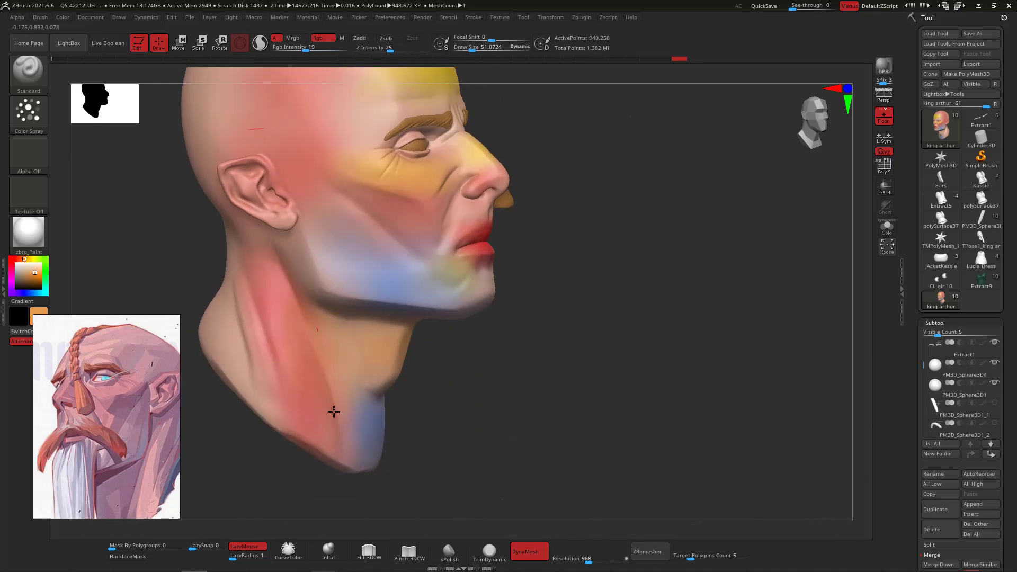
# Sample a muted greyish blue from the model and spray it around the lower throat beside the Adam's apple.
pyautogui.moveTo(530, 371); pyautogui.dragTo(487, 363)
pyautogui.press('c')
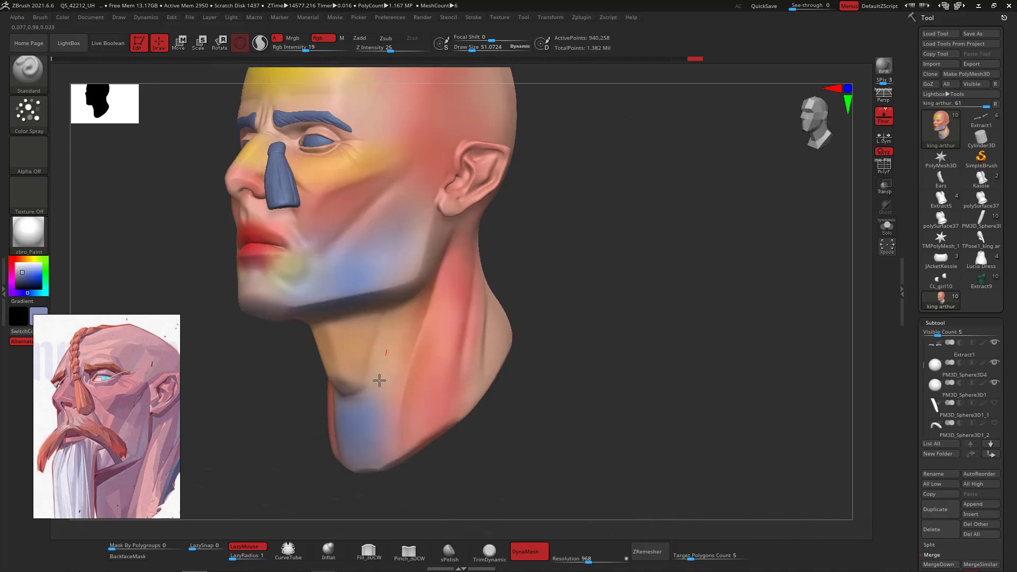
pyautogui.moveTo(546, 333); pyautogui.dragTo(585, 291)
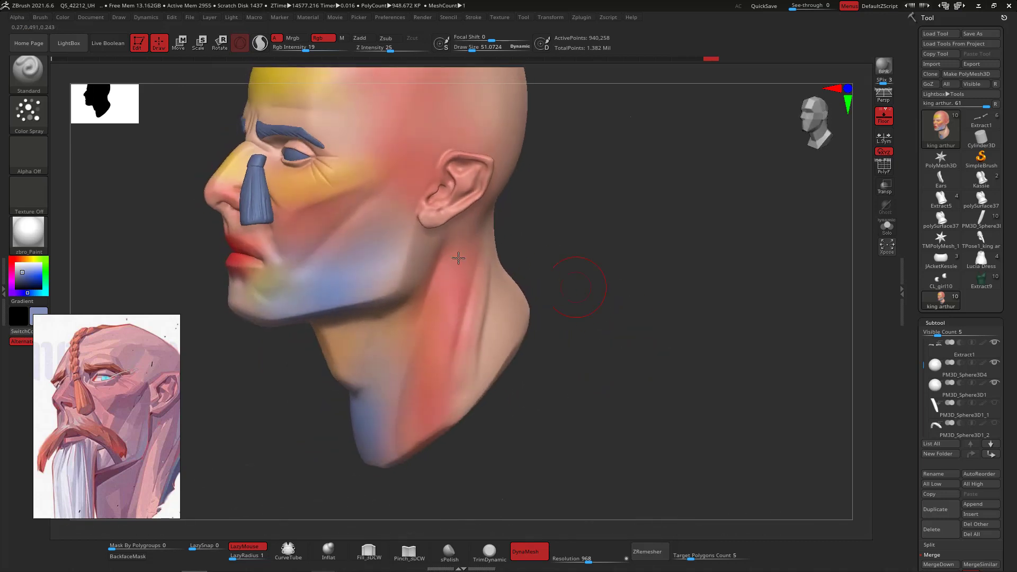
# Sample the orange tone again and spray it down the side and back of the neck.
pyautogui.press('c')
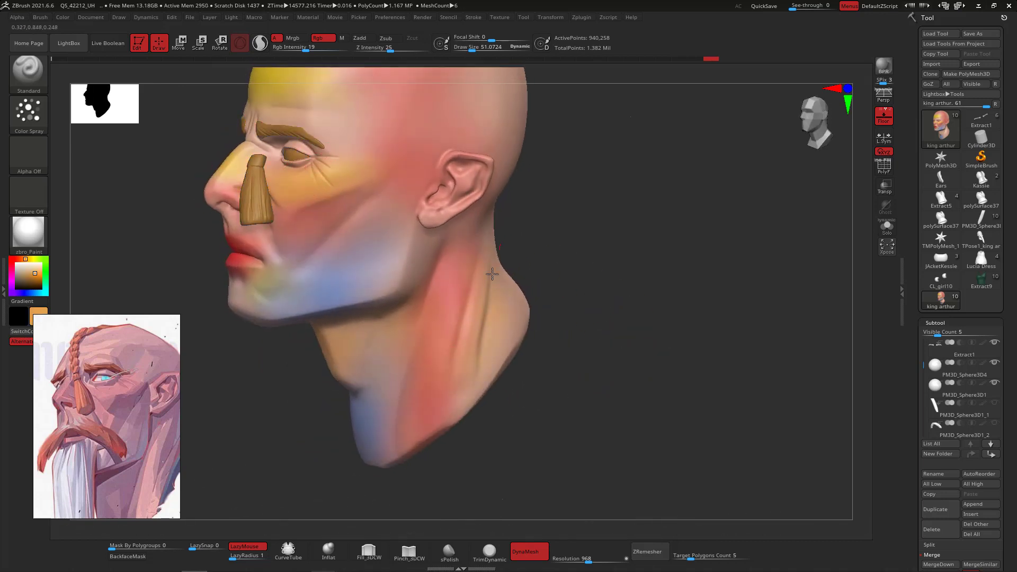
pyautogui.moveTo(546, 318); pyautogui.dragTo(654, 322)
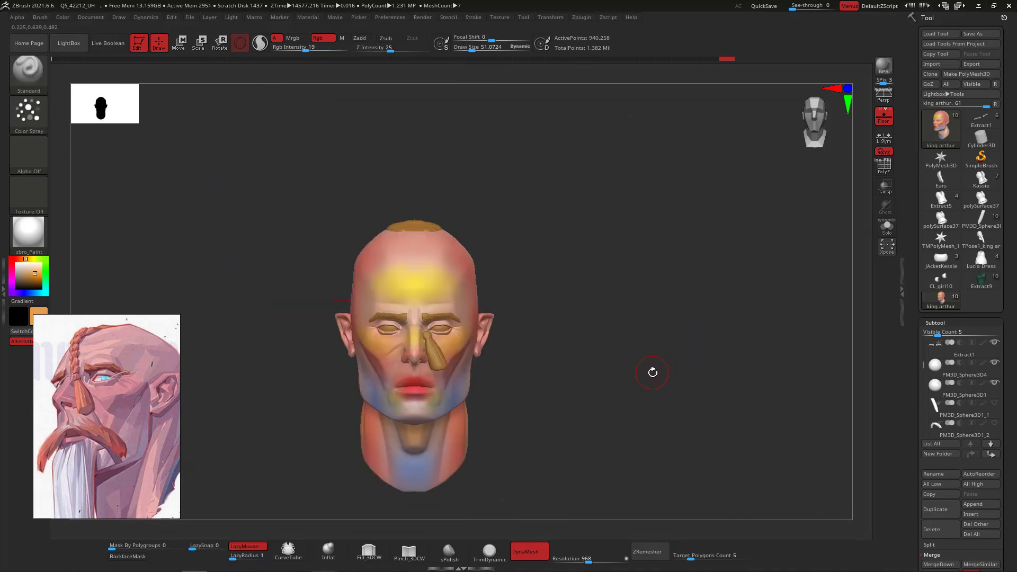
# Pick the peach skin tone (R 221, G 172, B 149) and fill the head with it repeatedly at an RGB intensity of 8.
pyautogui.moveTo(655, 384); pyautogui.dragTo(703, 421)
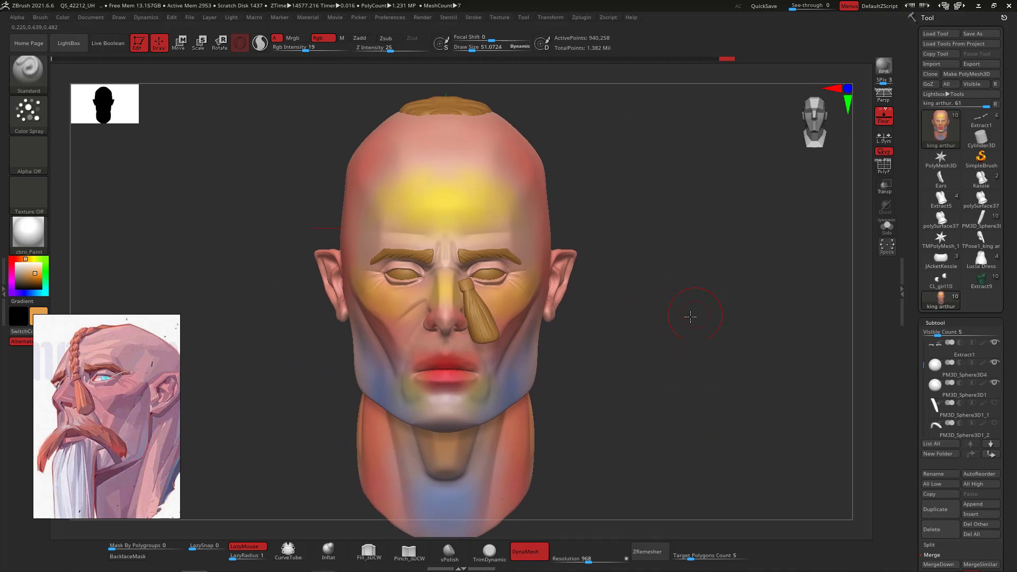
pyautogui.moveTo(691, 317); pyautogui.dragTo(735, 217)
pyautogui.moveTo(742, 285)
pyautogui.mouseDown()
pyautogui.moveTo(747, 270)
pyautogui.moveTo(688, 239)
pyautogui.moveTo(727, 272)
pyautogui.moveTo(722, 252)
pyautogui.mouseUp()
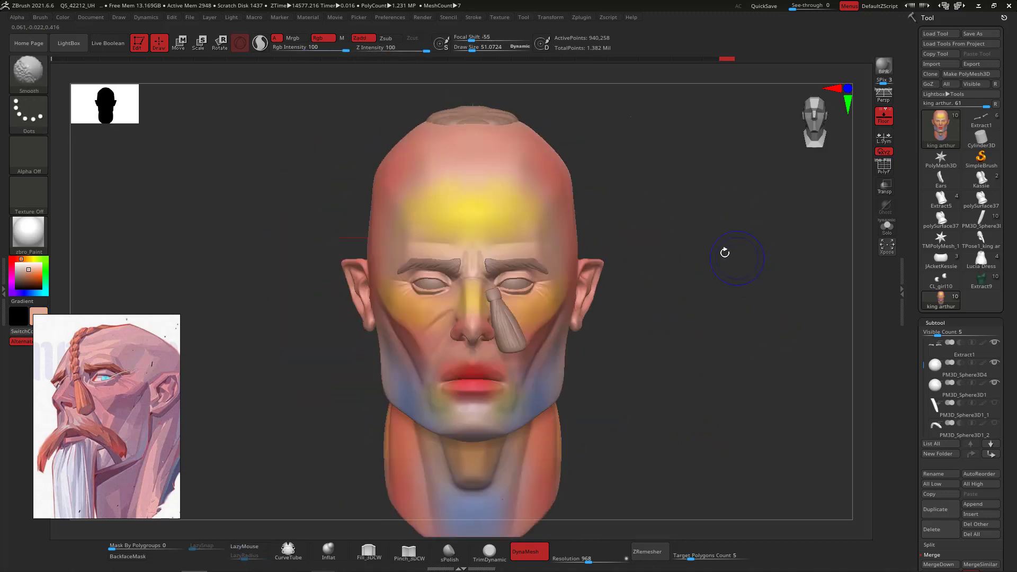
pyautogui.moveTo(310, 52); pyautogui.dragTo(305, 50)
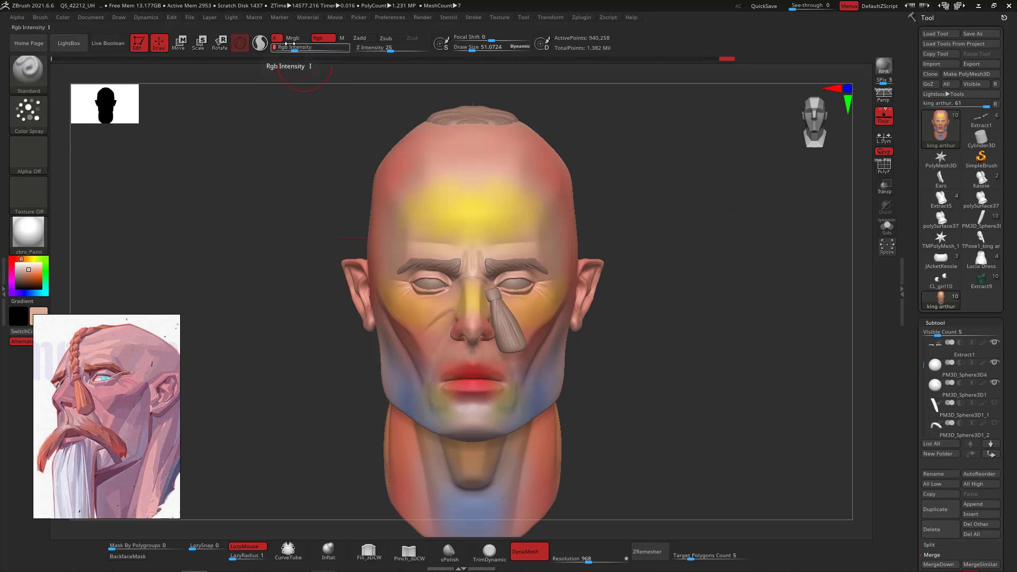
pyautogui.click(66, 20)
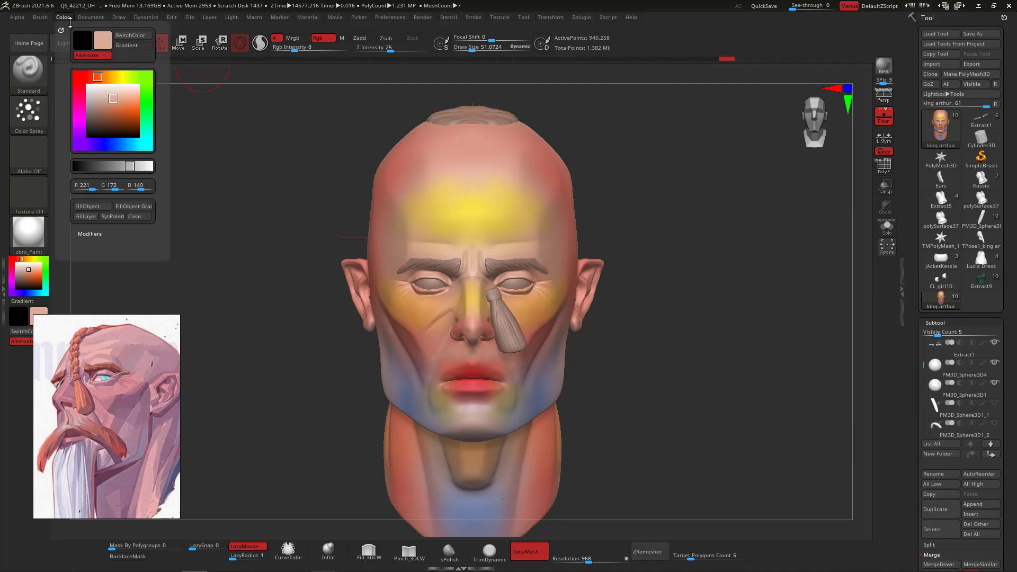
pyautogui.click(100, 206)
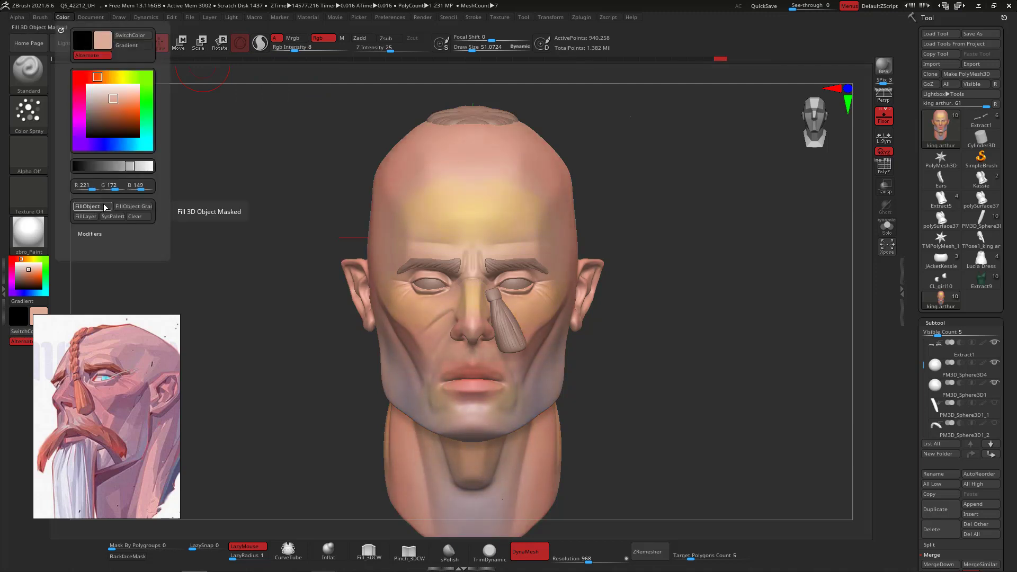
pyautogui.click(104, 208)
# Enlarge the brush to about 77 and spray peach over the forehead and temples to soften the yellow and red zones.
pyautogui.moveTo(711, 295); pyautogui.dragTo(602, 288)
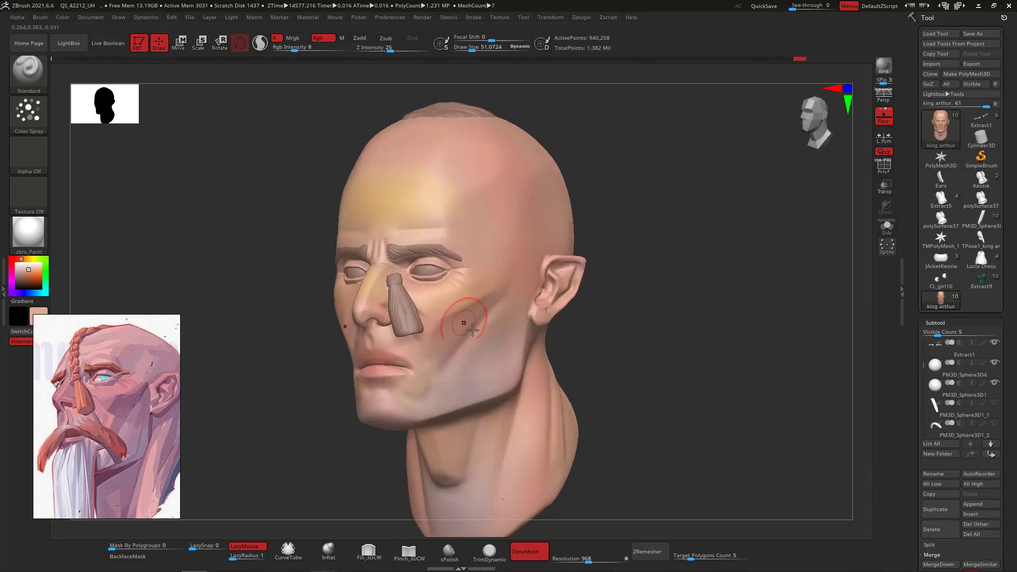
pyautogui.moveTo(663, 297); pyautogui.dragTo(639, 249)
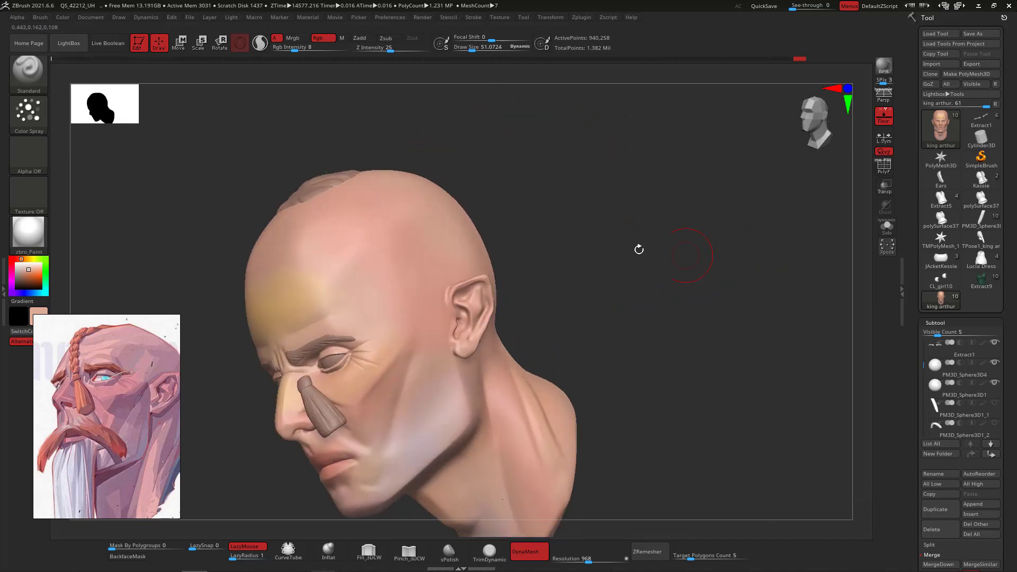
pyautogui.moveTo(486, 231)
pyautogui.mouseDown()
pyautogui.moveTo(663, 245)
pyautogui.moveTo(718, 208)
pyautogui.moveTo(688, 223)
pyautogui.mouseUp()
pyautogui.press('space')
pyautogui.moveTo(497, 218); pyautogui.dragTo(695, 169, button='right')
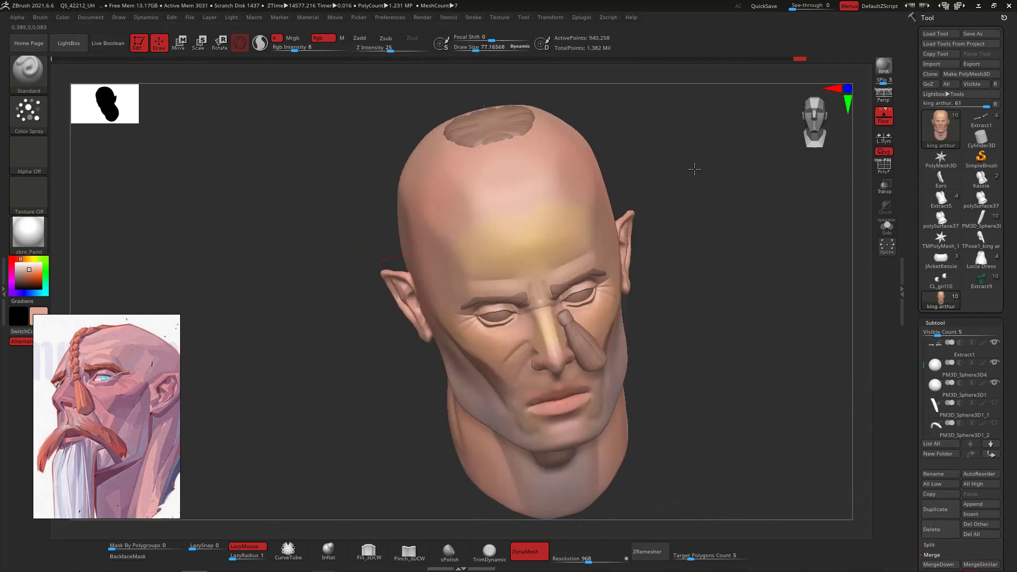
pyautogui.moveTo(695, 169); pyautogui.dragTo(724, 158)
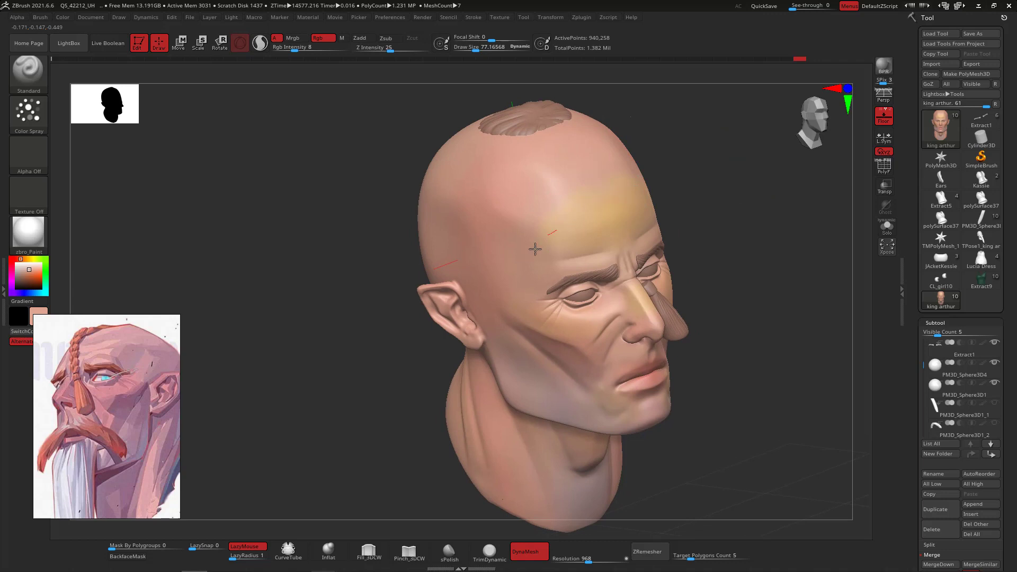
pyautogui.moveTo(535, 249)
pyautogui.mouseDown()
pyautogui.moveTo(570, 197)
pyautogui.moveTo(570, 123)
pyautogui.moveTo(584, 203)
pyautogui.mouseUp()
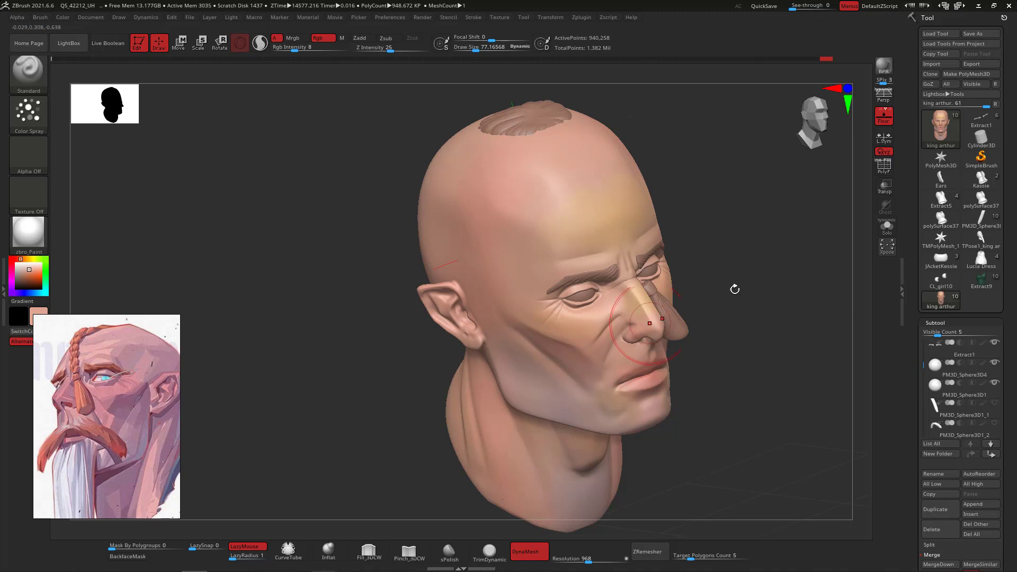
# Raise the RGB intensity to 12 and spray peach over the forehead, temples and face to blend the color zones further.
pyautogui.moveTo(733, 288); pyautogui.dragTo(754, 307)
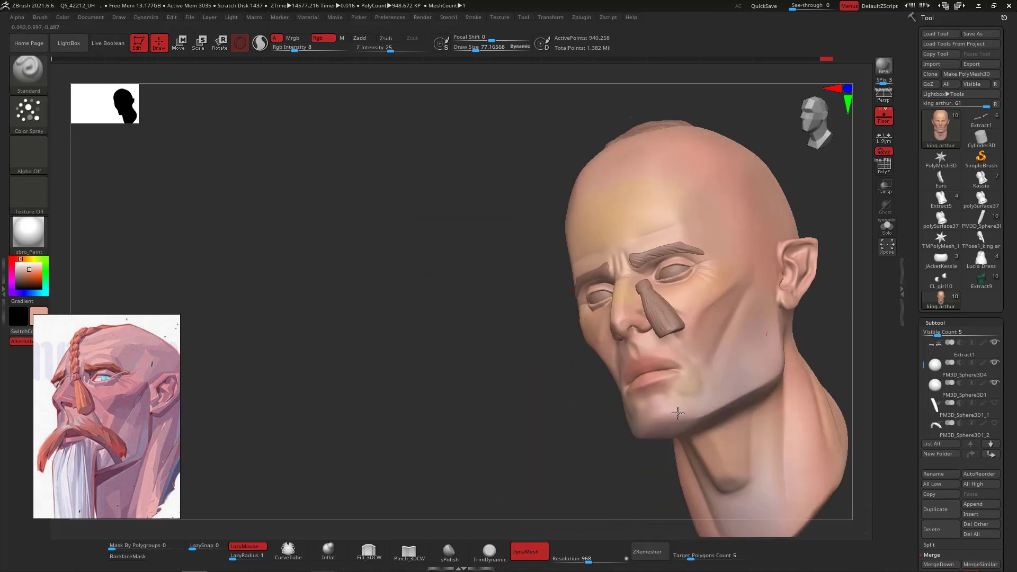
pyautogui.moveTo(294, 48); pyautogui.dragTo(300, 48)
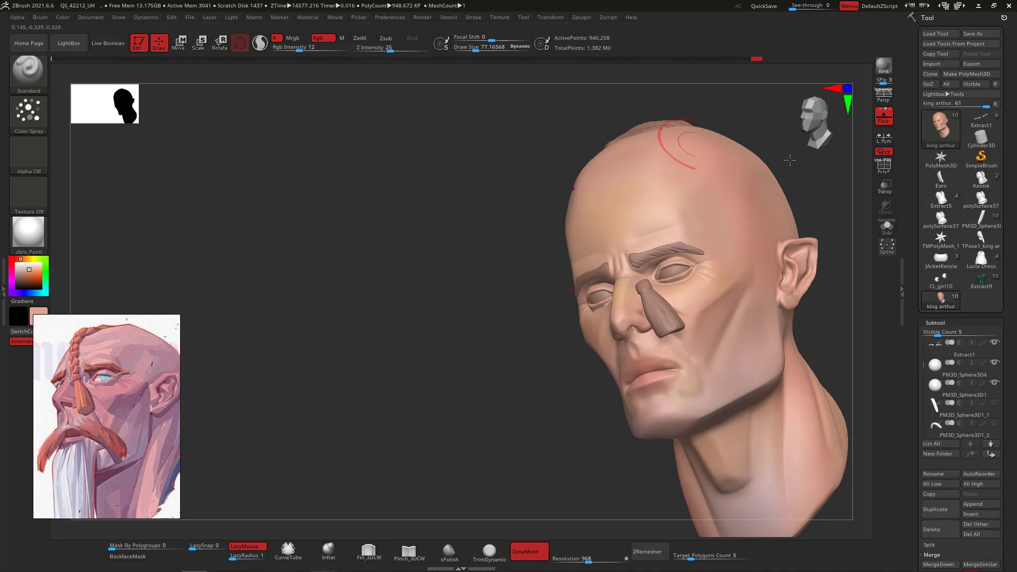
pyautogui.moveTo(861, 206); pyautogui.dragTo(801, 229)
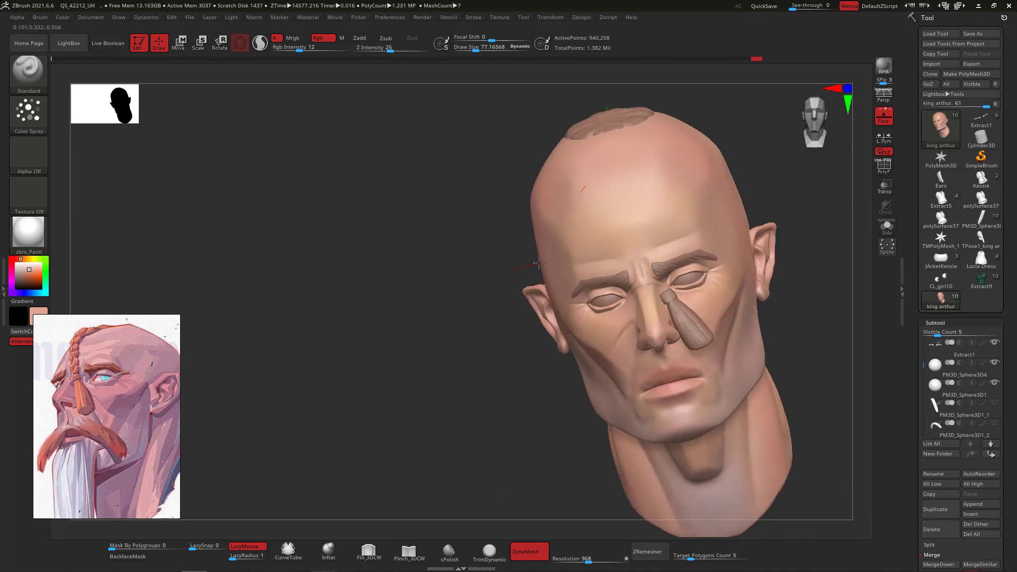
pyautogui.moveTo(539, 263); pyautogui.dragTo(599, 267)
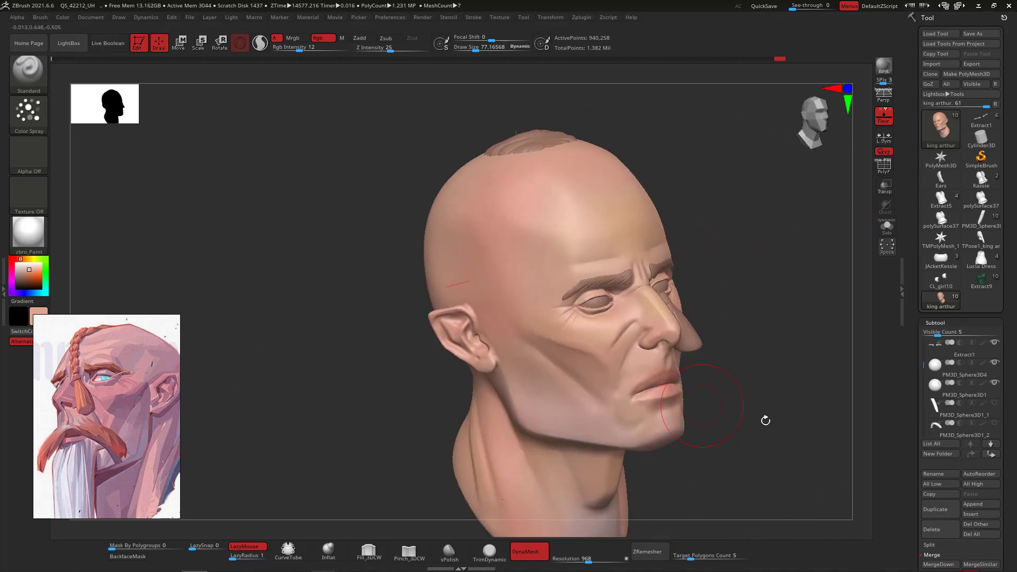
pyautogui.moveTo(766, 420); pyautogui.dragTo(652, 364)
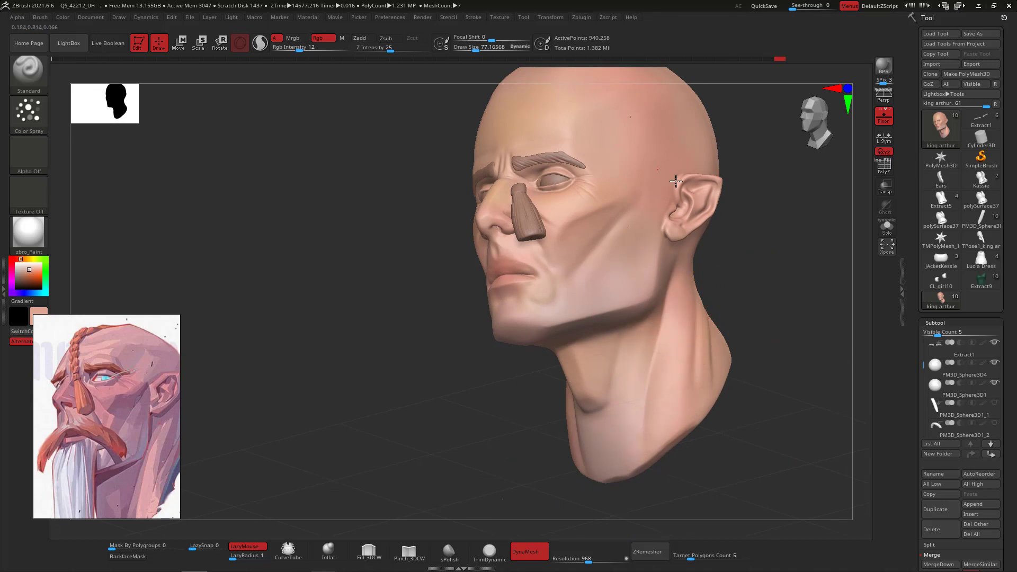
pyautogui.moveTo(775, 173)
pyautogui.keyDown('alt'); pyautogui.mouseDown()
pyautogui.moveTo(729, 297)
pyautogui.moveTo(606, 316)
pyautogui.mouseUp(); pyautogui.keyUp('alt')
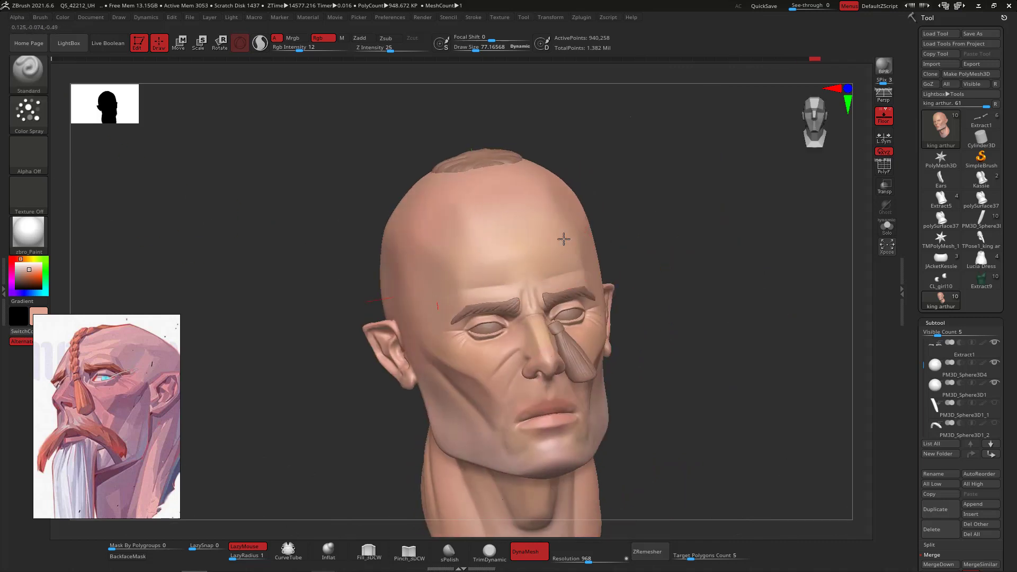
pyautogui.moveTo(625, 234); pyautogui.dragTo(488, 261)
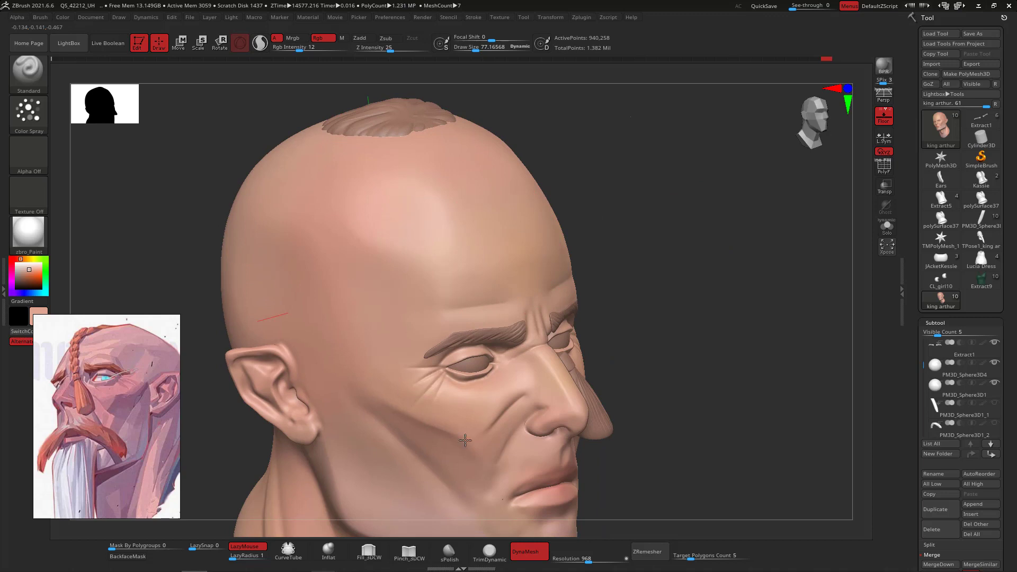
# Undo the last few peach spray strokes on the head.
pyautogui.hotkey('ctrl', 'shift', 'z')
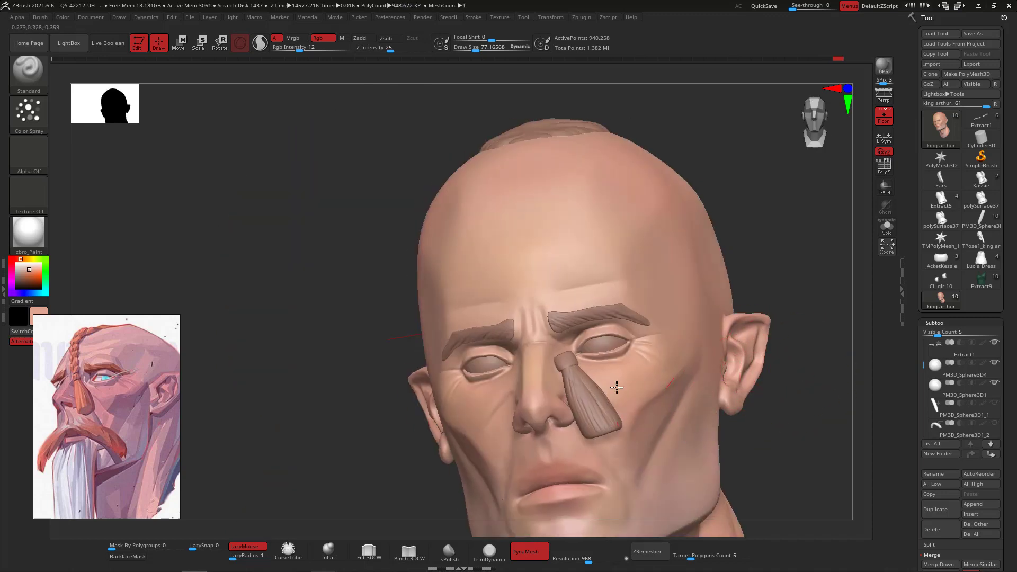
pyautogui.hotkey('ctrl', 'z')
pyautogui.hotkey('ctrl', 'z')
pyautogui.hotkey('ctrl', 'z')
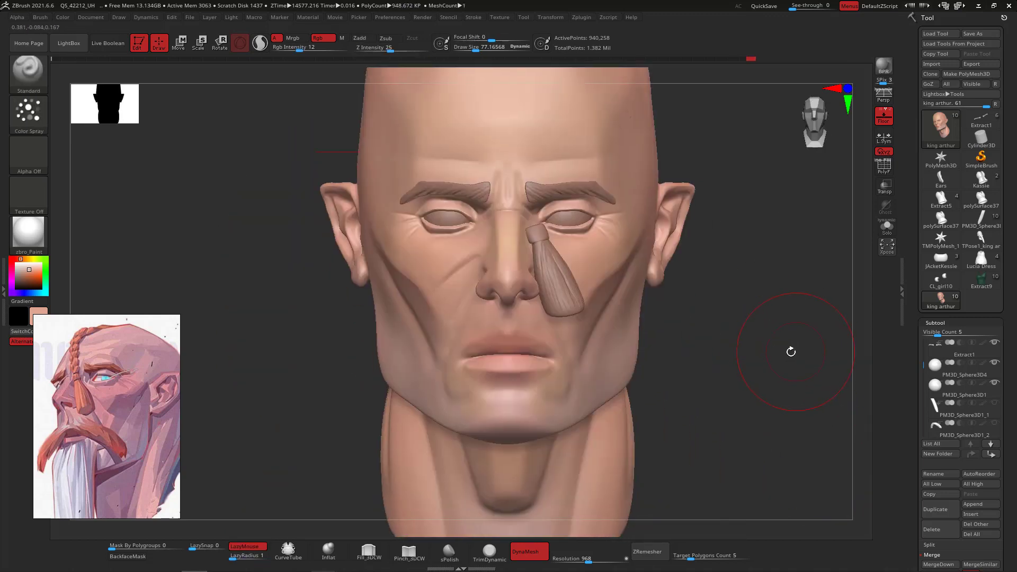
# Choose a saturated pure red as the paint color and lower the RGB intensity to 8.
pyautogui.moveTo(781, 363); pyautogui.dragTo(595, 358)
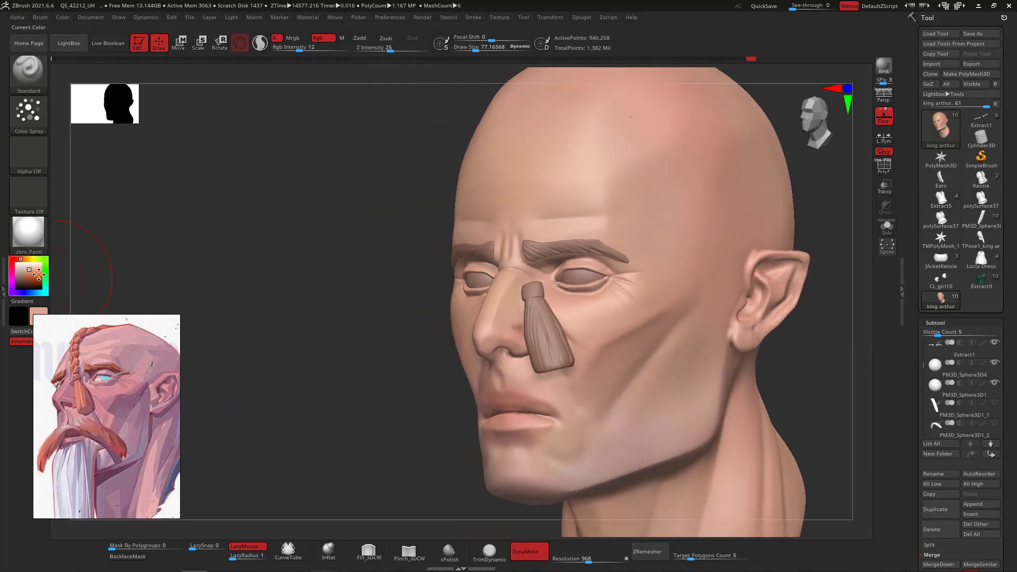
pyautogui.moveTo(36, 270); pyautogui.dragTo(40, 274)
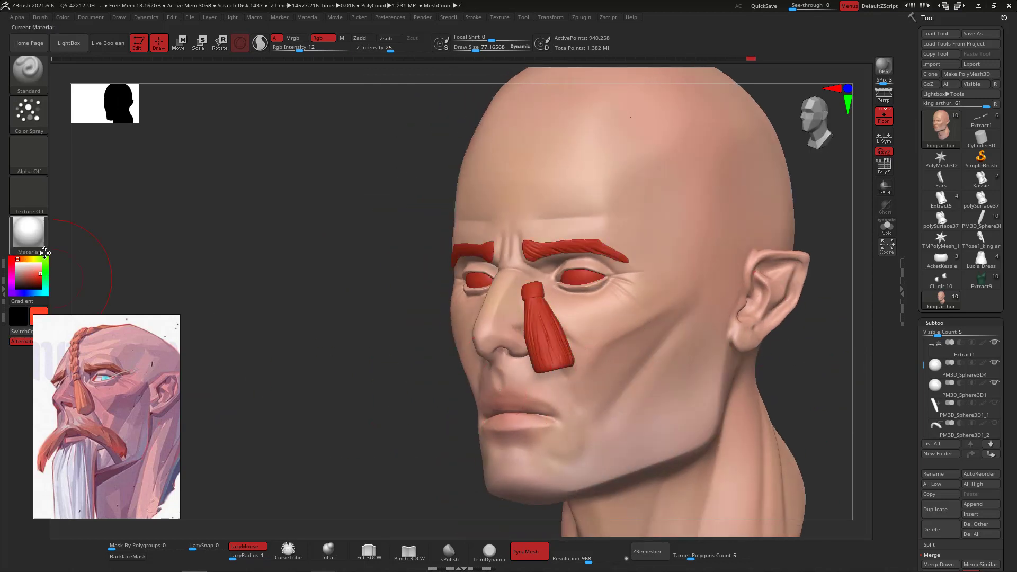
pyautogui.moveTo(300, 48); pyautogui.dragTo(294, 48)
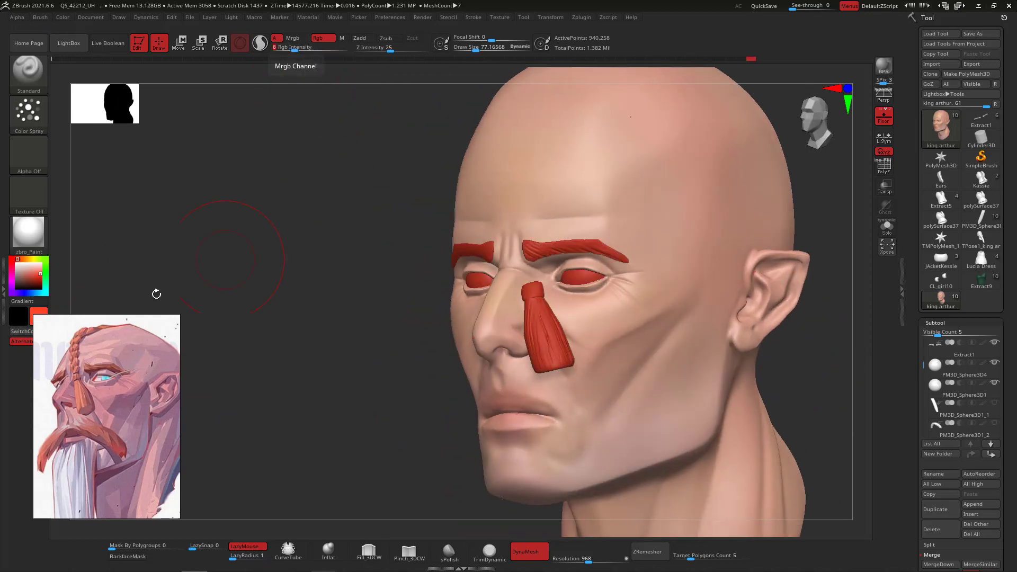
pyautogui.click(12, 258)
pyautogui.moveTo(806, 328); pyautogui.dragTo(823, 350)
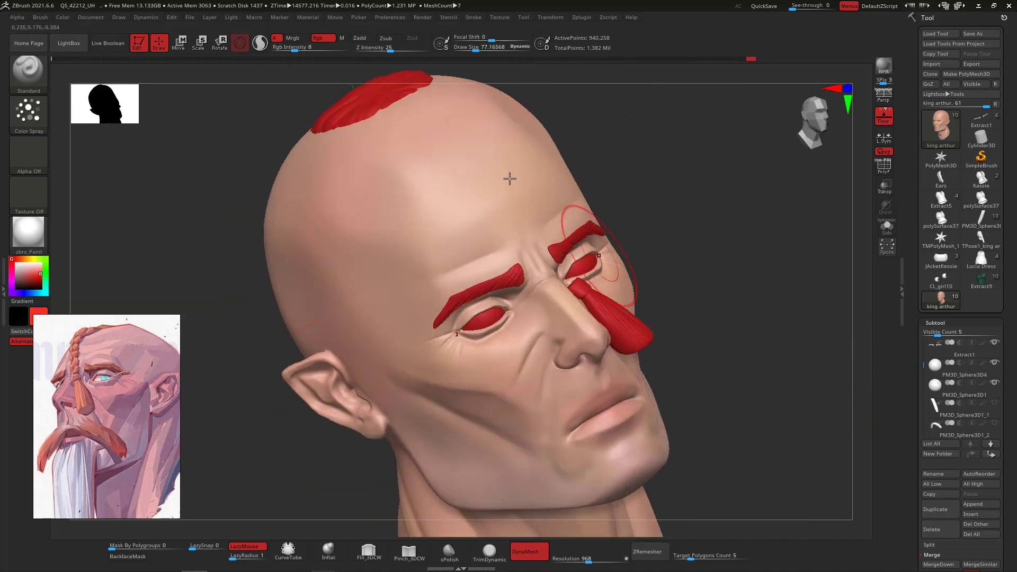
# Lower the RGB intensity to 3, reduce the draw size to about 51, and spray red lightly over the nose.
pyautogui.moveTo(294, 48); pyautogui.dragTo(288, 49)
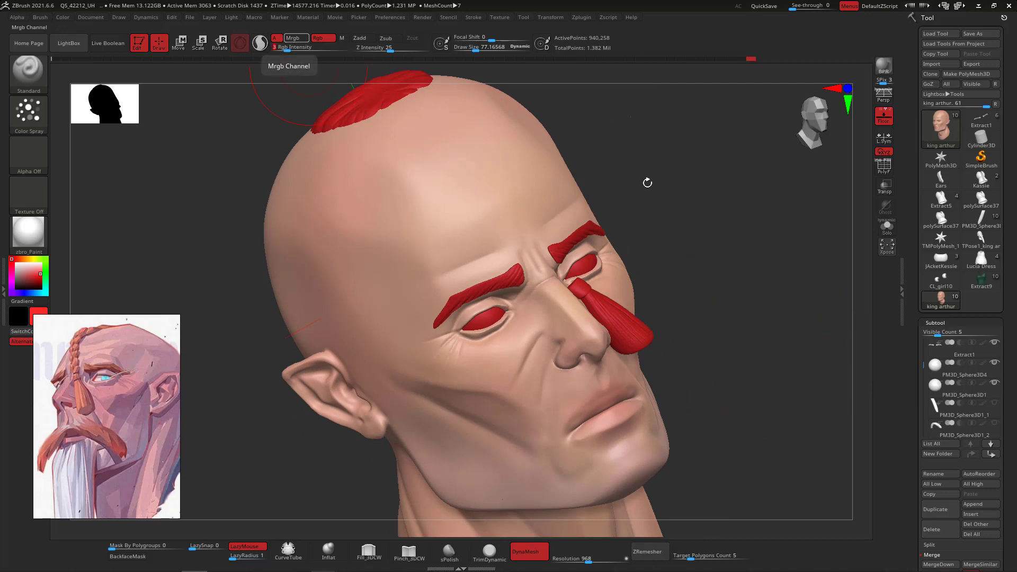
pyautogui.press('space')
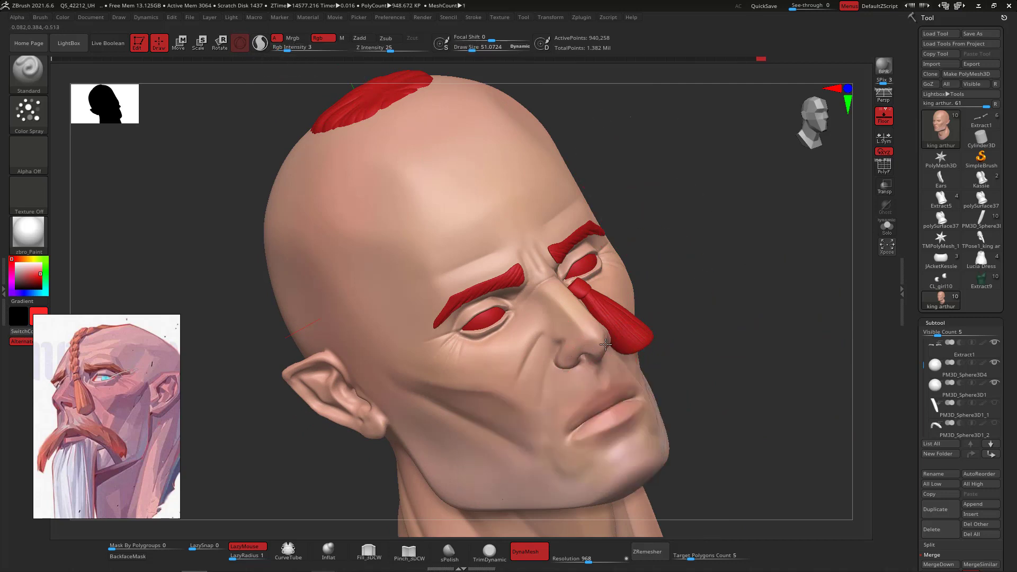
pyautogui.moveTo(774, 266); pyautogui.dragTo(572, 341)
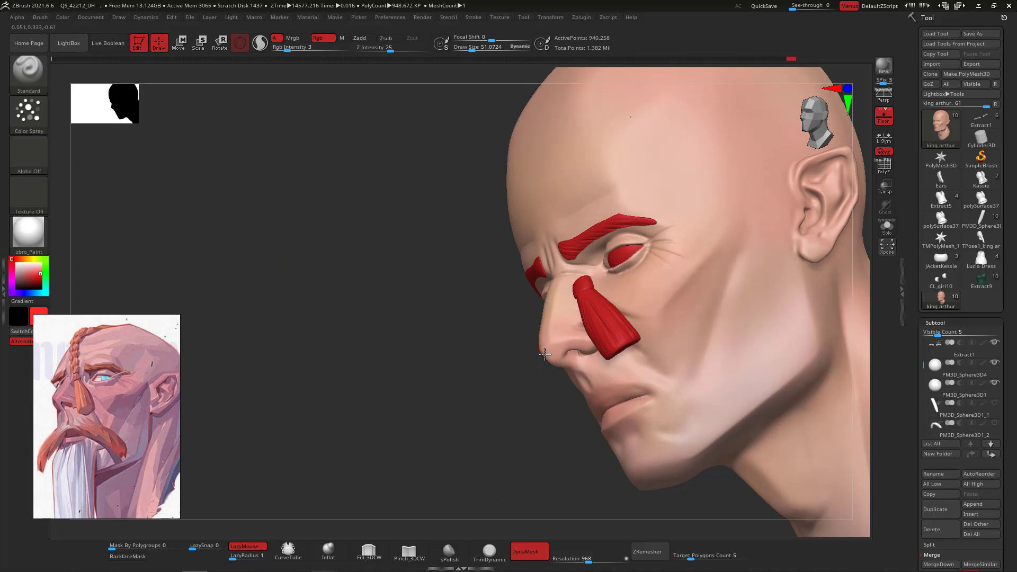
# Raise the RGB intensity to 8 and spray more red over the nose and ears.
pyautogui.moveTo(551, 416); pyautogui.dragTo(582, 397)
pyautogui.click(295, 48)
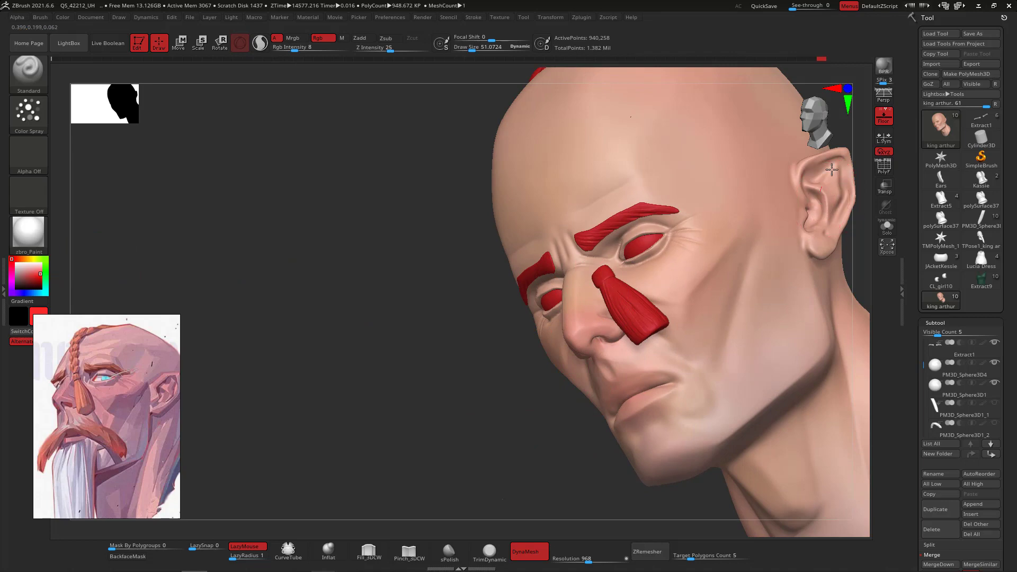
pyautogui.moveTo(545, 490); pyautogui.dragTo(668, 345)
pyautogui.keyDown('alt'); pyautogui.moveTo(593, 440); pyautogui.dragTo(223, 420); pyautogui.keyUp('alt')
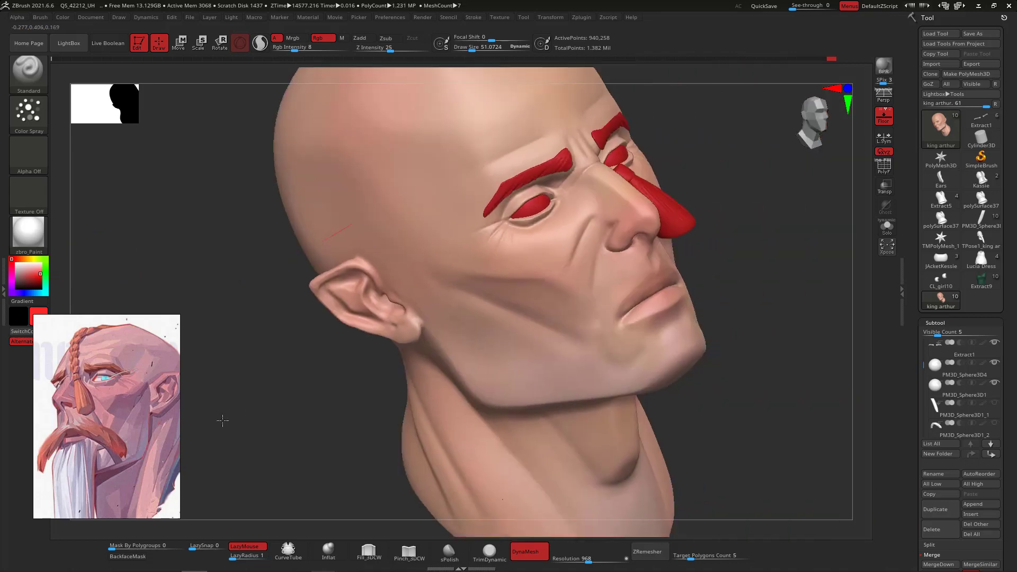
# Reduce the draw size to about 26 and spray red over the lips.
pyautogui.moveTo(688, 201); pyautogui.dragTo(763, 249)
pyautogui.press('space')
pyautogui.moveTo(512, 403); pyautogui.dragTo(499, 402)
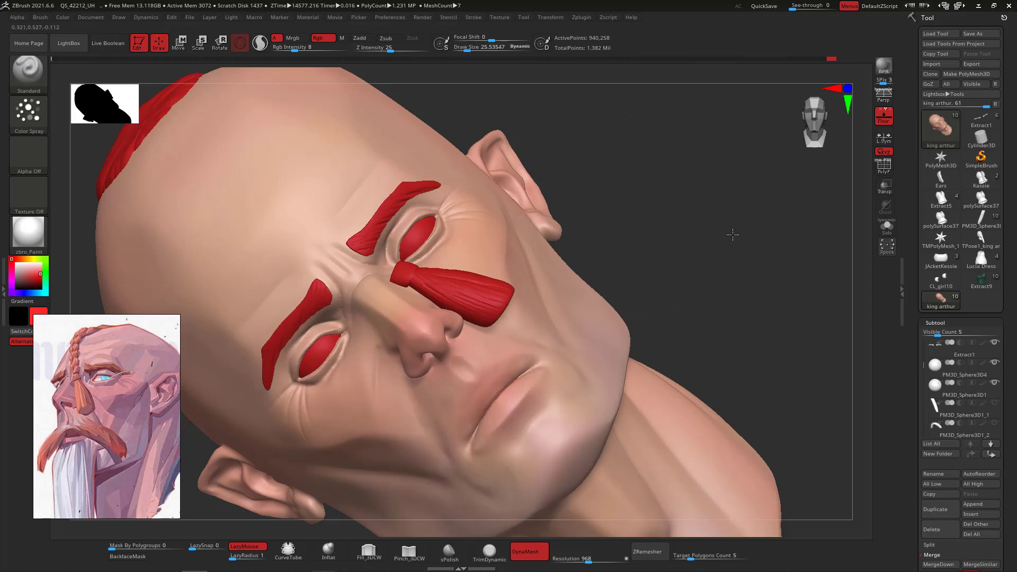
pyautogui.keyDown('alt'); pyautogui.moveTo(733, 235); pyautogui.dragTo(774, 186); pyautogui.keyUp('alt')
pyautogui.moveTo(516, 364); pyautogui.dragTo(529, 338)
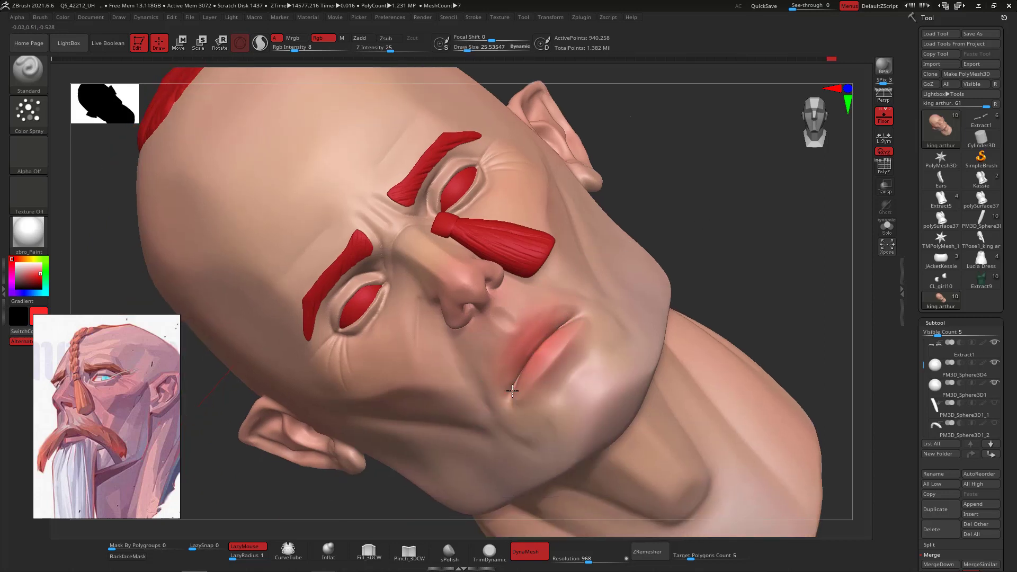
pyautogui.keyDown('shift'); pyautogui.moveTo(818, 373); pyautogui.dragTo(752, 348); pyautogui.keyUp('shift')
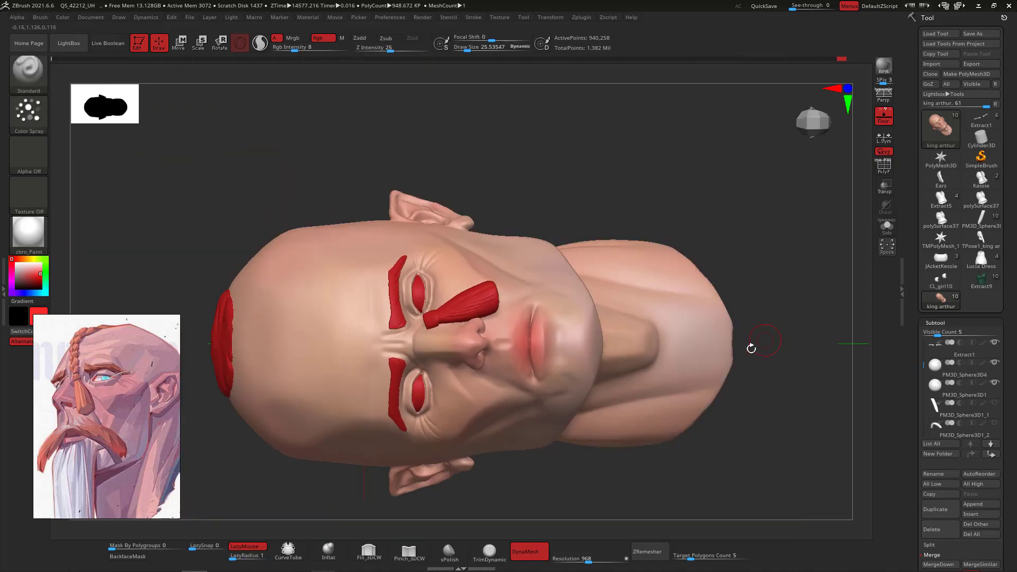
pyautogui.keyDown('alt'); pyautogui.moveTo(761, 286); pyautogui.dragTo(741, 371); pyautogui.keyUp('alt')
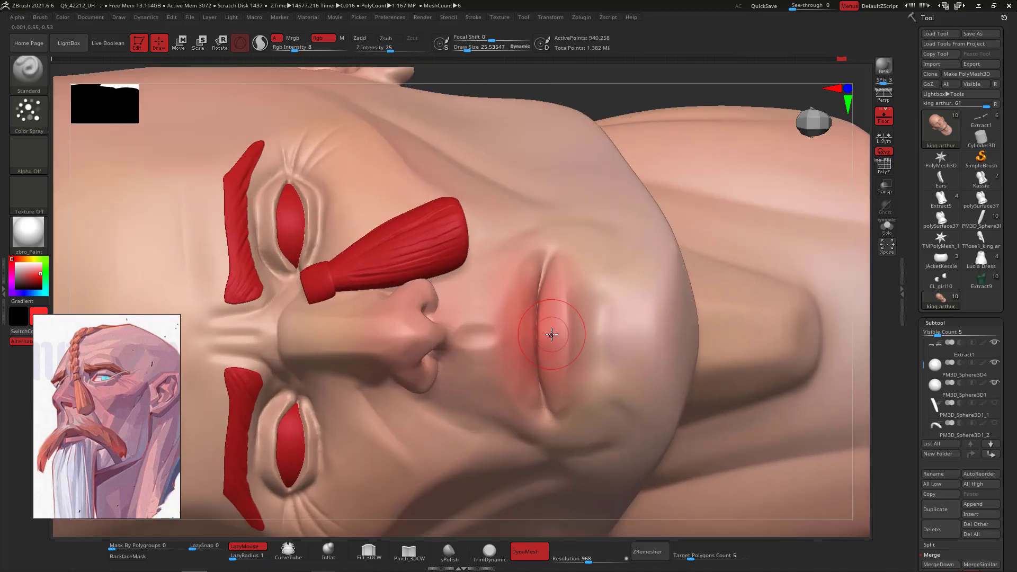
# Sample the lip color, darken it to a deep red, and spray the line between the lips at draw size about 9.
pyautogui.press('c')
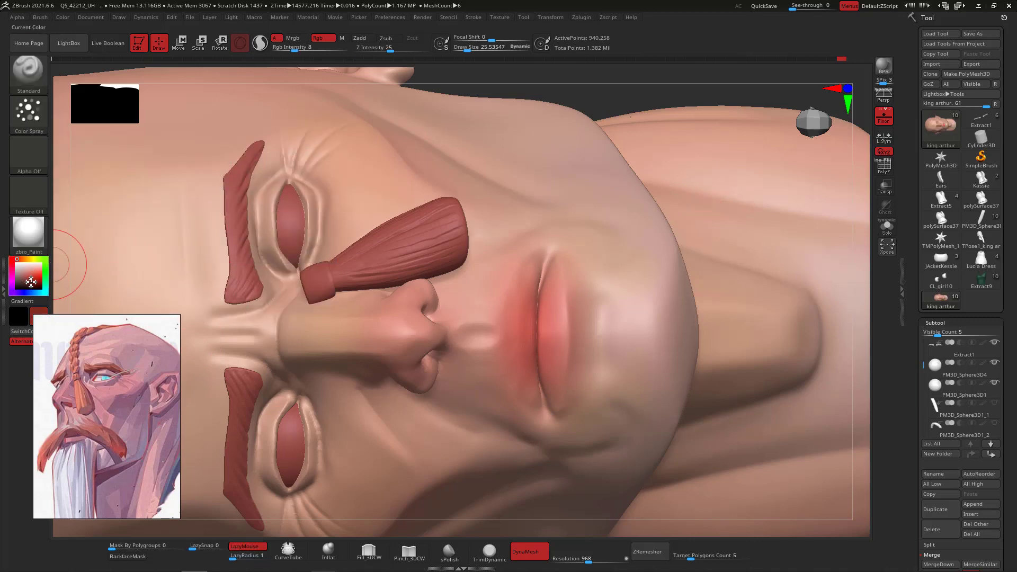
pyautogui.click(31, 282)
pyautogui.press('space')
pyautogui.moveTo(548, 334); pyautogui.dragTo(541, 334)
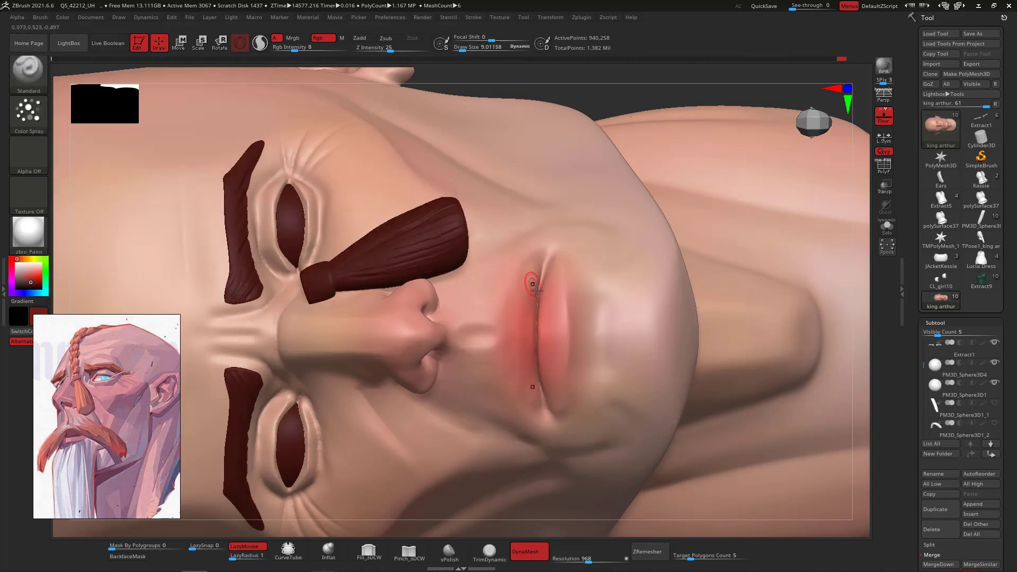
pyautogui.moveTo(537, 290); pyautogui.dragTo(536, 307)
pyautogui.moveTo(541, 269); pyautogui.dragTo(533, 278)
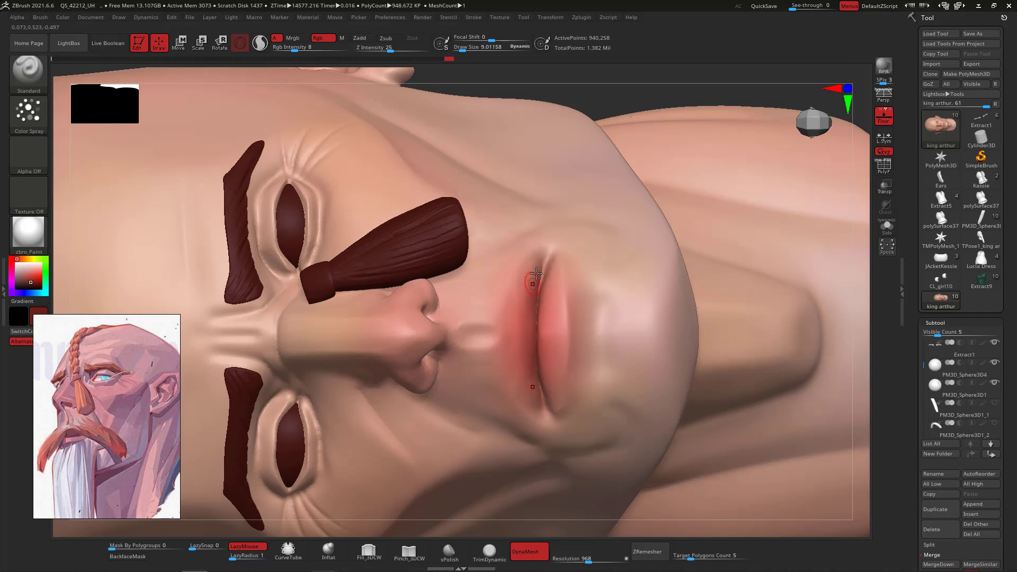
# Sample the lighter red from the lip and spray it over the middle of the mouth.
pyautogui.click(550, 336)
pyautogui.press('c')
pyautogui.moveTo(550, 350); pyautogui.dragTo(552, 335)
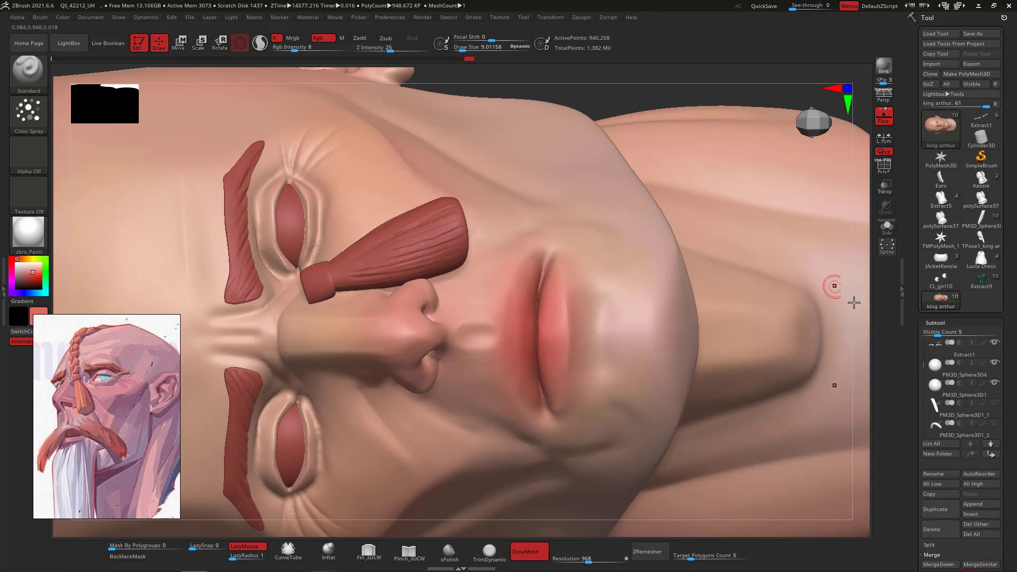
pyautogui.moveTo(853, 303)
pyautogui.keyDown('alt'); pyautogui.mouseDown()
pyautogui.moveTo(828, 246)
pyautogui.moveTo(813, 269)
pyautogui.moveTo(783, 222)
pyautogui.moveTo(628, 257)
pyautogui.moveTo(642, 256)
pyautogui.mouseUp(); pyautogui.keyUp('alt')
# Enlarge the draw size to about 90, choose a more saturated red, and spray a blush over both cheeks below the eyes.
pyautogui.press('space')
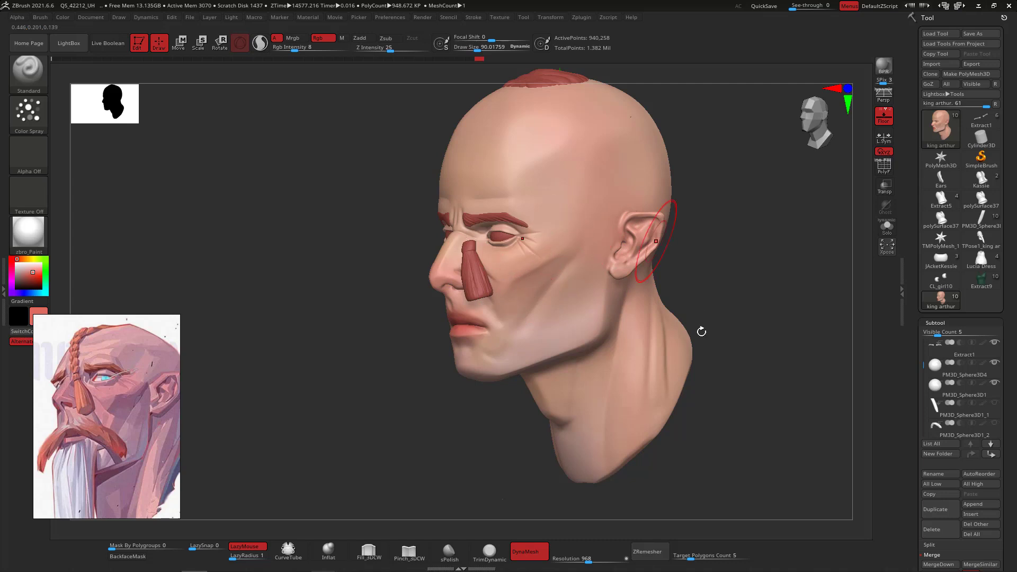
pyautogui.moveTo(699, 332); pyautogui.dragTo(734, 259)
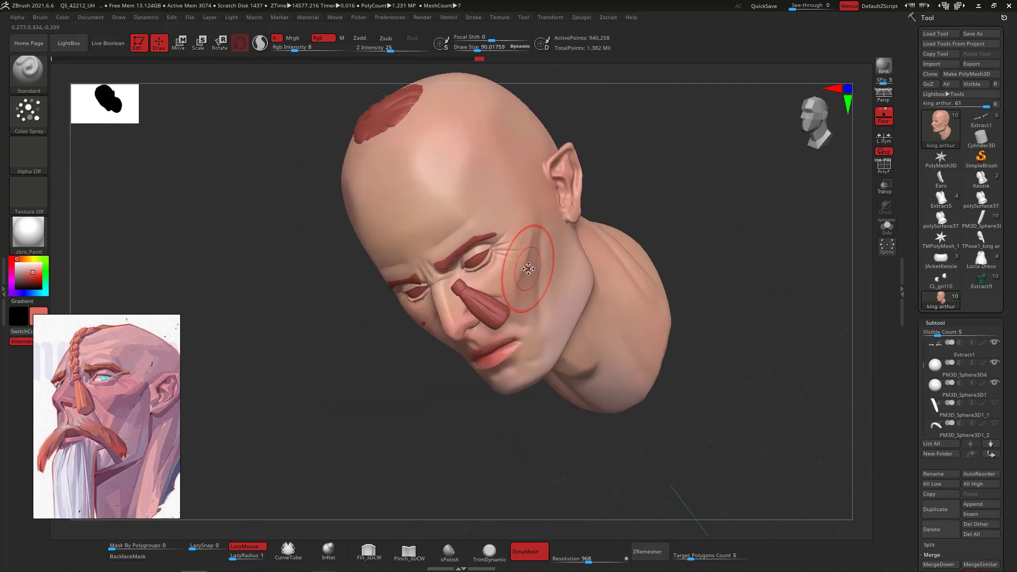
pyautogui.click(38, 274)
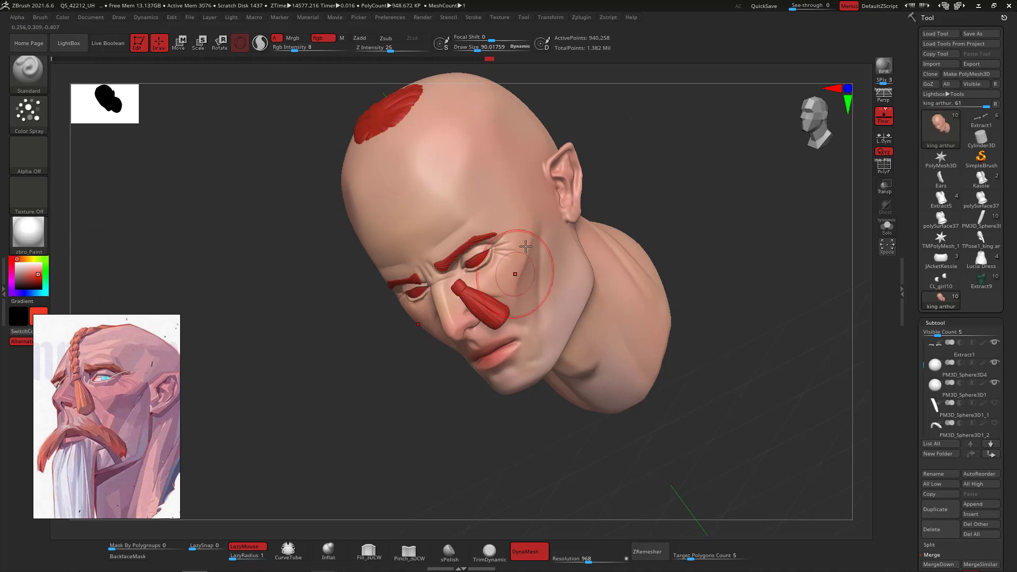
pyautogui.moveTo(522, 272); pyautogui.dragTo(554, 238)
pyautogui.moveTo(625, 199); pyautogui.dragTo(726, 173)
pyautogui.moveTo(396, 333); pyautogui.dragTo(404, 326)
pyautogui.moveTo(602, 225); pyautogui.dragTo(547, 262)
pyautogui.moveTo(496, 284); pyautogui.dragTo(510, 257)
pyautogui.moveTo(510, 252)
pyautogui.mouseDown()
pyautogui.moveTo(486, 297)
pyautogui.moveTo(506, 246)
pyautogui.moveTo(515, 267)
pyautogui.mouseUp()
pyautogui.keyDown('shift'); pyautogui.moveTo(738, 223); pyautogui.dragTo(734, 237); pyautogui.keyUp('shift')
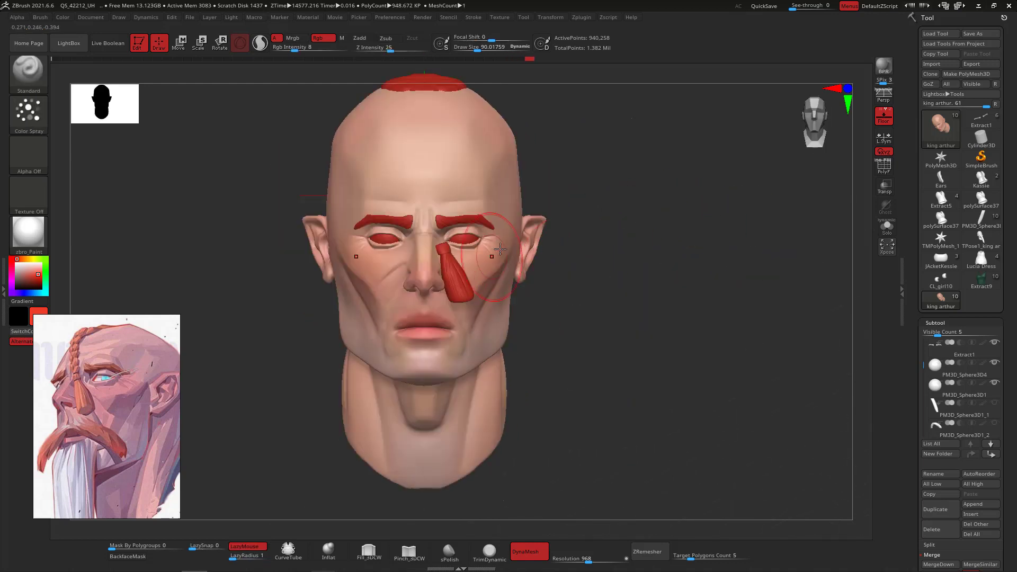
# Sample a skin tone, adjust it to a muted brown, and move the reference image clear of the color swatches.
pyautogui.moveTo(687, 314); pyautogui.dragTo(425, 270)
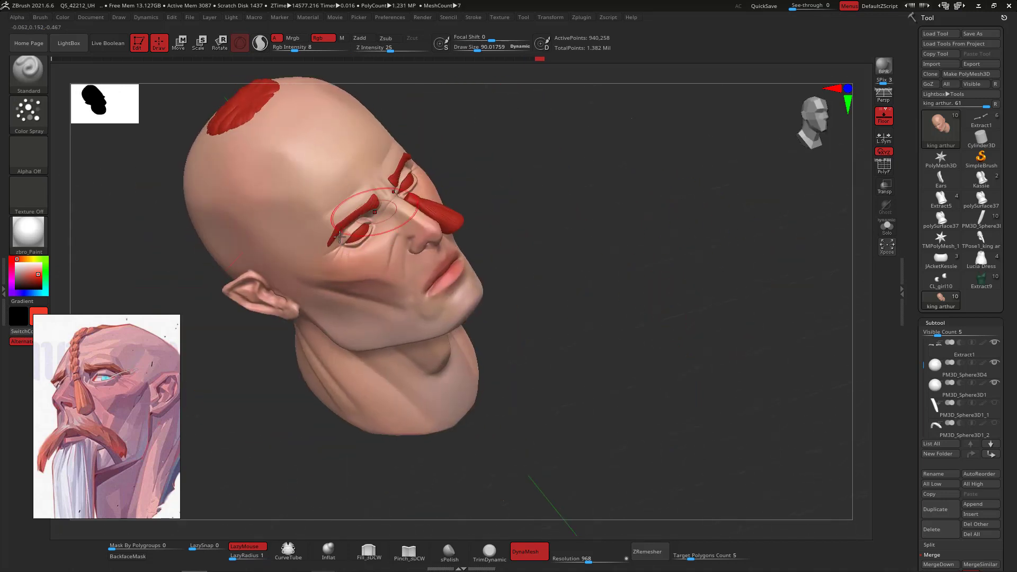
pyautogui.moveTo(647, 227)
pyautogui.mouseDown()
pyautogui.moveTo(753, 302)
pyautogui.moveTo(617, 186)
pyautogui.mouseUp()
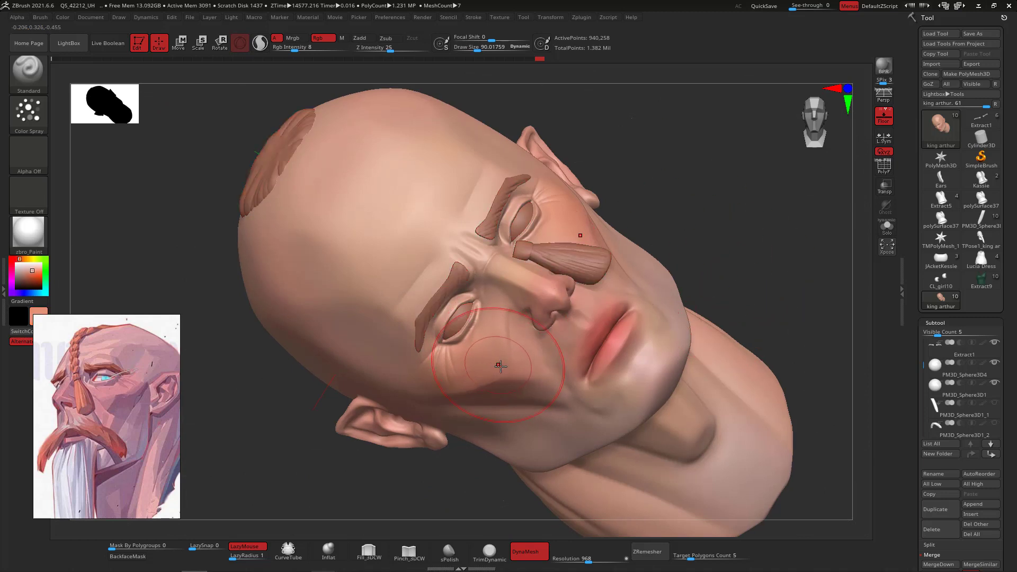
pyautogui.click(34, 272)
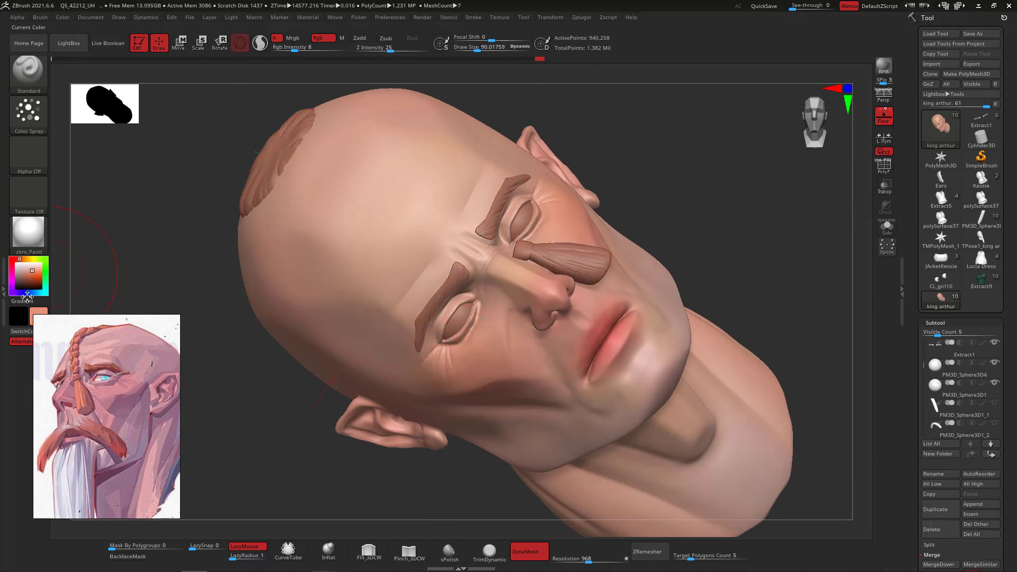
pyautogui.press('c')
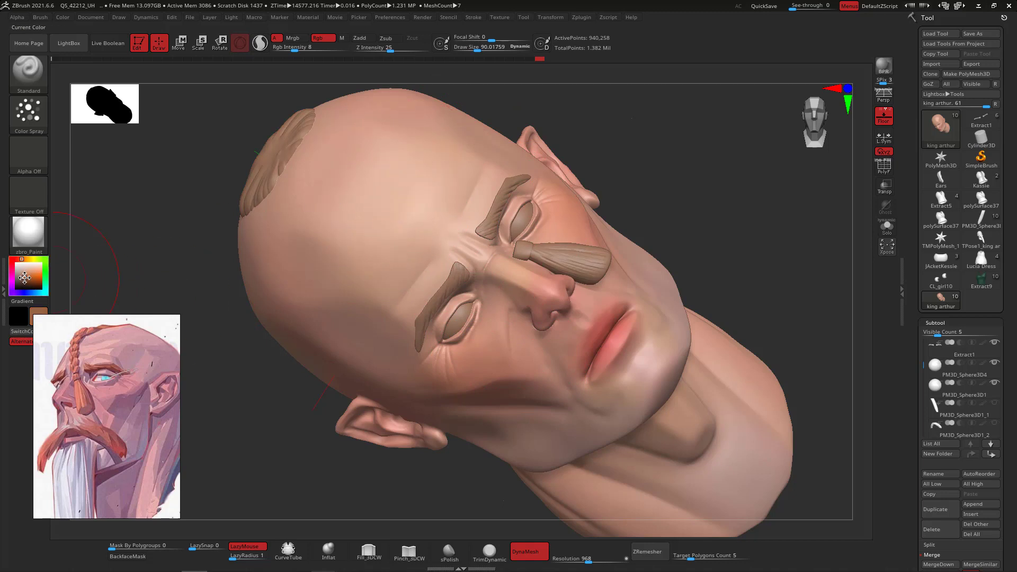
pyautogui.click(24, 277)
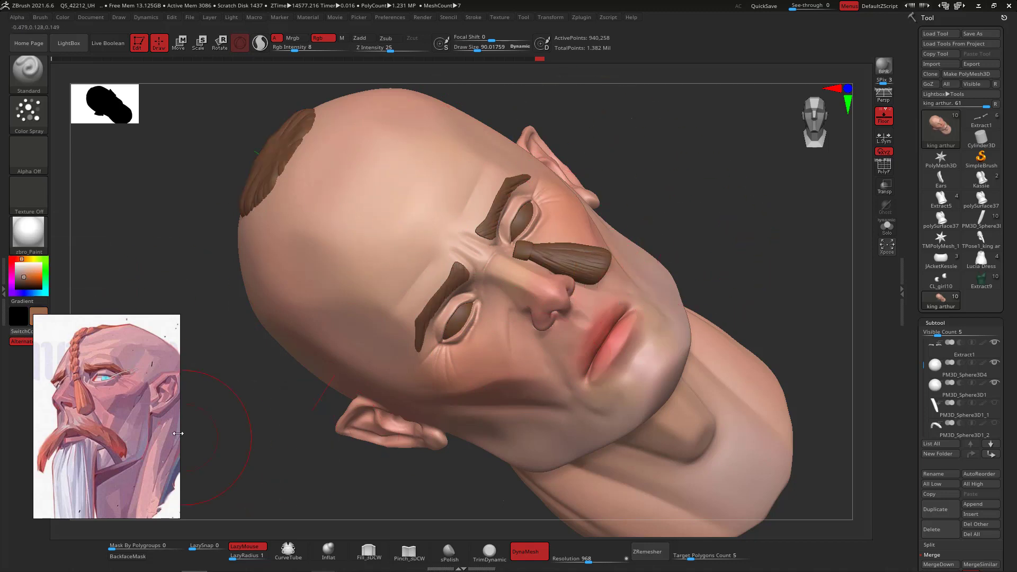
pyautogui.moveTo(78, 358); pyautogui.dragTo(119, 349)
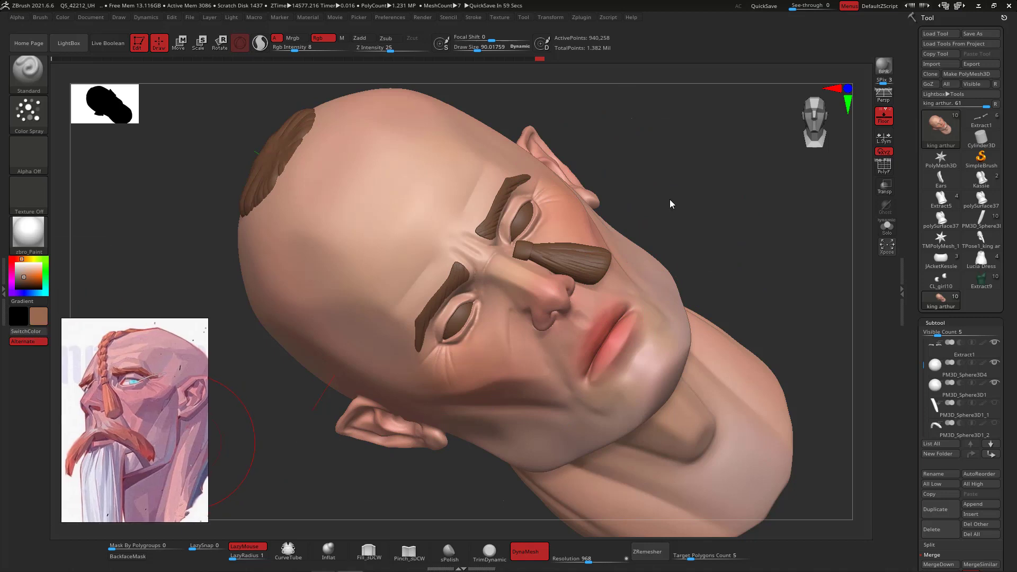
# Reduce the draw size to about 33, raise the RGB intensity to 13, and spray brown around the eye sockets.
pyautogui.moveTo(692, 188)
pyautogui.keyDown('alt'); pyautogui.mouseDown()
pyautogui.moveTo(480, 295)
pyautogui.moveTo(461, 293)
pyautogui.mouseUp(); pyautogui.keyUp('alt')
pyautogui.press('space')
pyautogui.moveTo(761, 110); pyautogui.dragTo(733, 89)
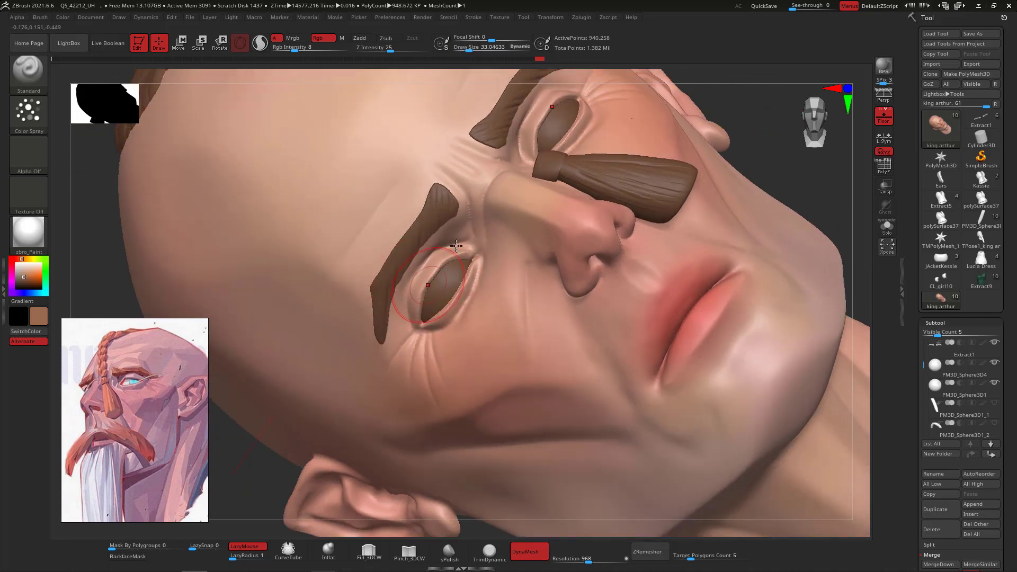
pyautogui.moveTo(296, 51); pyautogui.dragTo(302, 51)
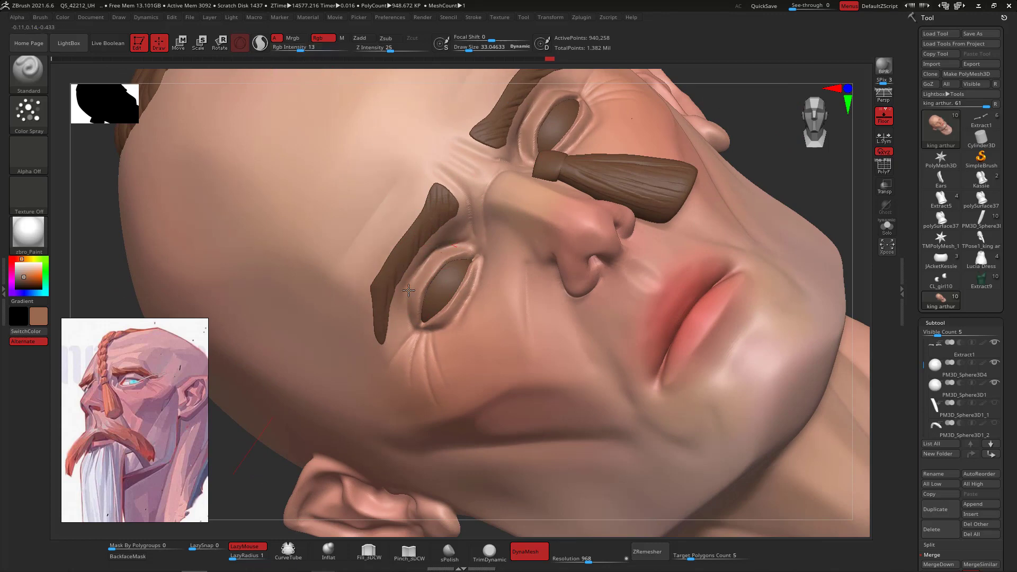
# Set the RGB intensity to 17 and draw size to about 6.6, and shade the eyelid folds and outer eye wrinkles with brown and grayish brown.
pyautogui.moveTo(300, 51); pyautogui.dragTo(305, 50)
pyautogui.press('space')
pyautogui.moveTo(448, 282); pyautogui.dragTo(481, 275)
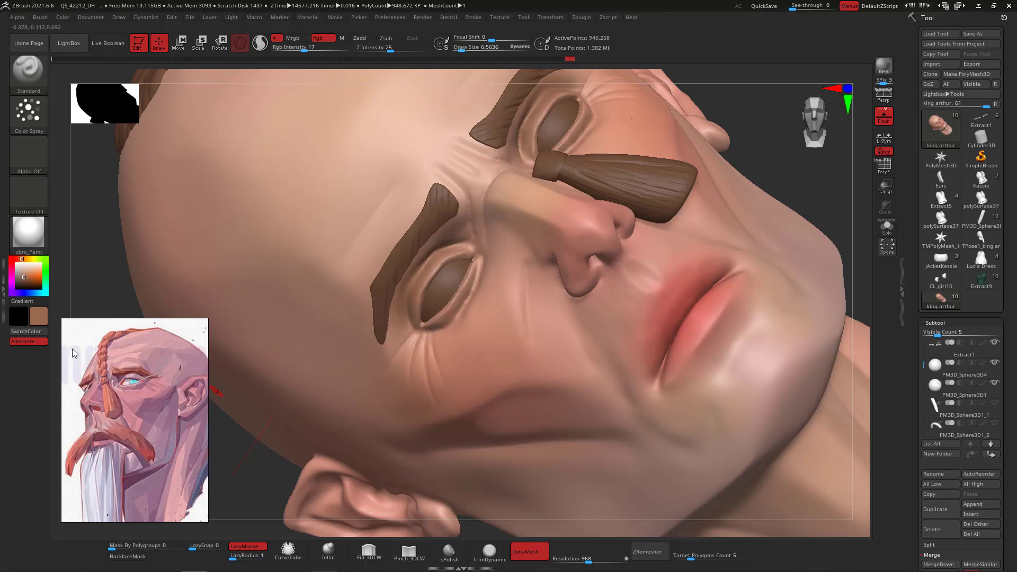
pyautogui.moveTo(24, 274); pyautogui.dragTo(20, 278)
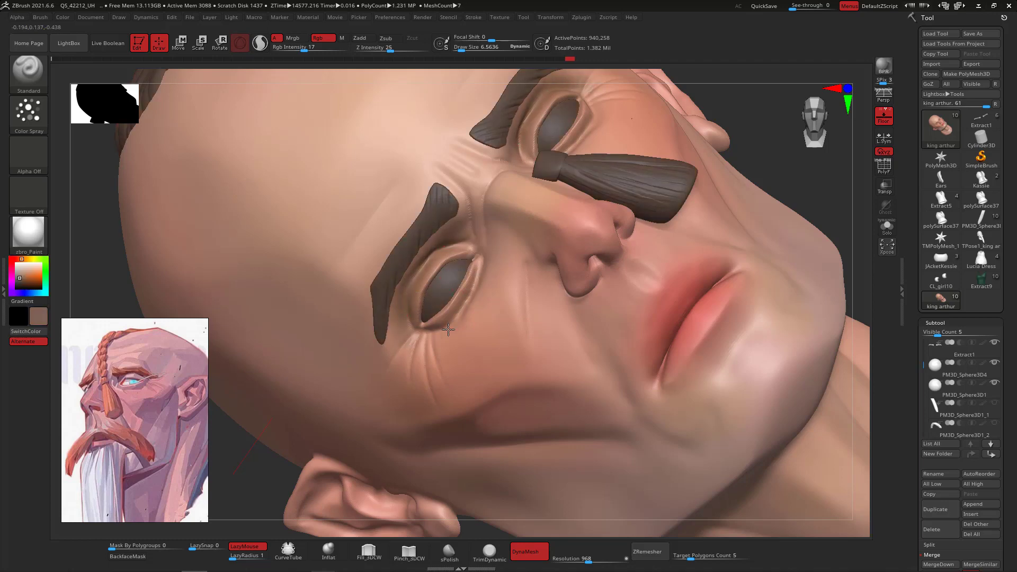
pyautogui.moveTo(425, 343); pyautogui.dragTo(434, 368)
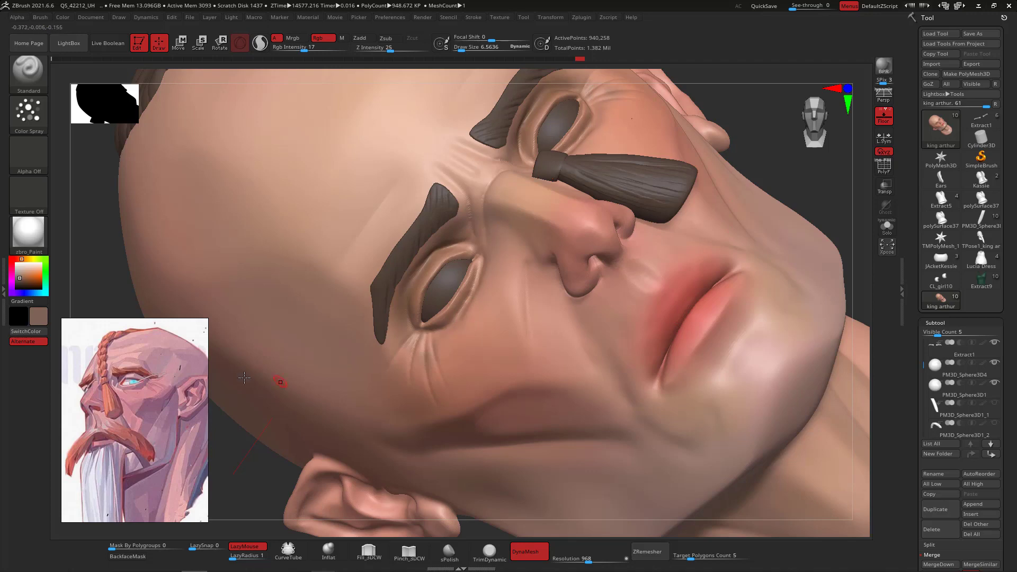
# Choose a medium red, set the draw size to about 17, and spray it along the lower eyelids.
pyautogui.moveTo(22, 259); pyautogui.dragTo(16, 259)
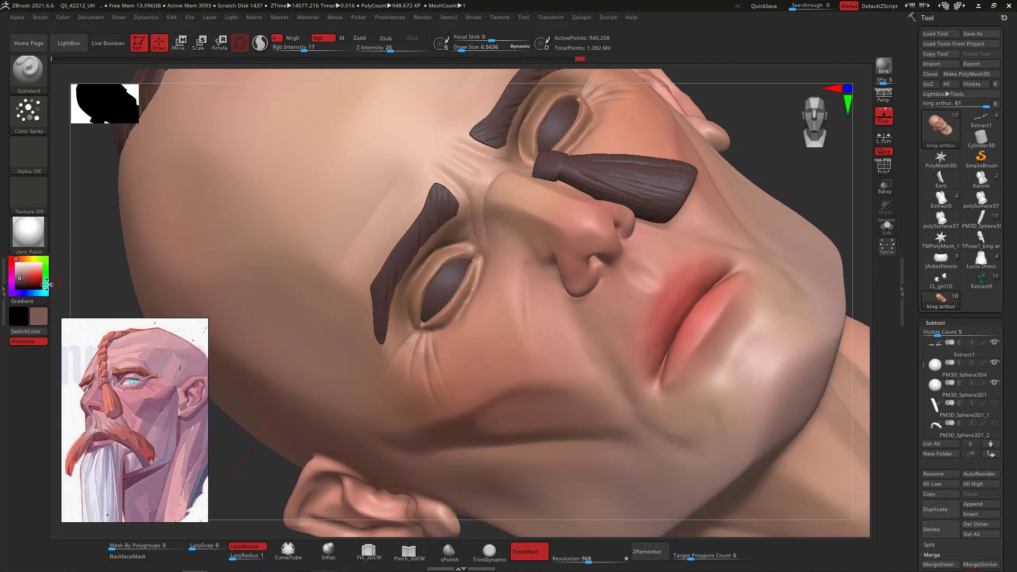
pyautogui.click(30, 274)
pyautogui.press('space')
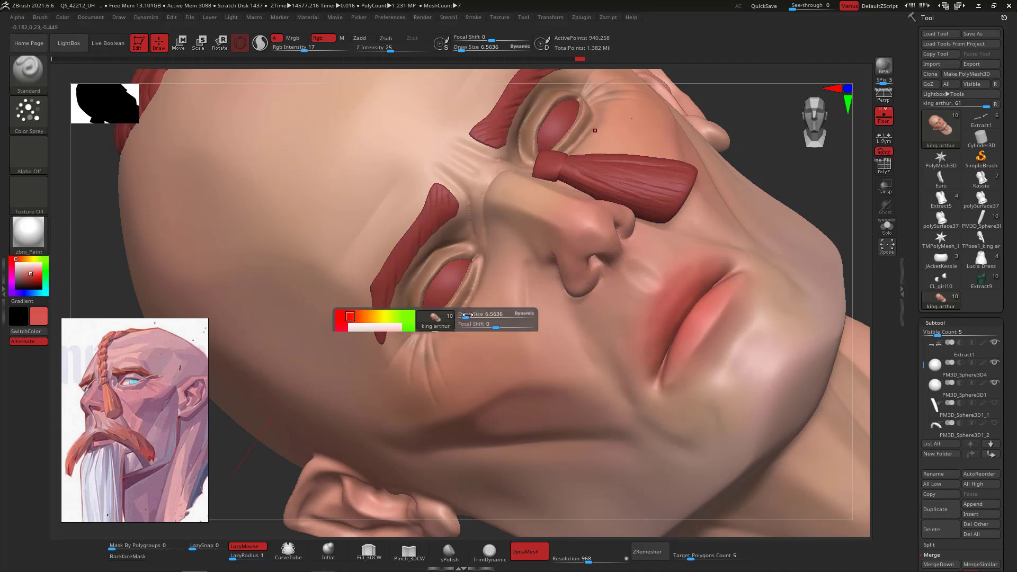
pyautogui.click(468, 314)
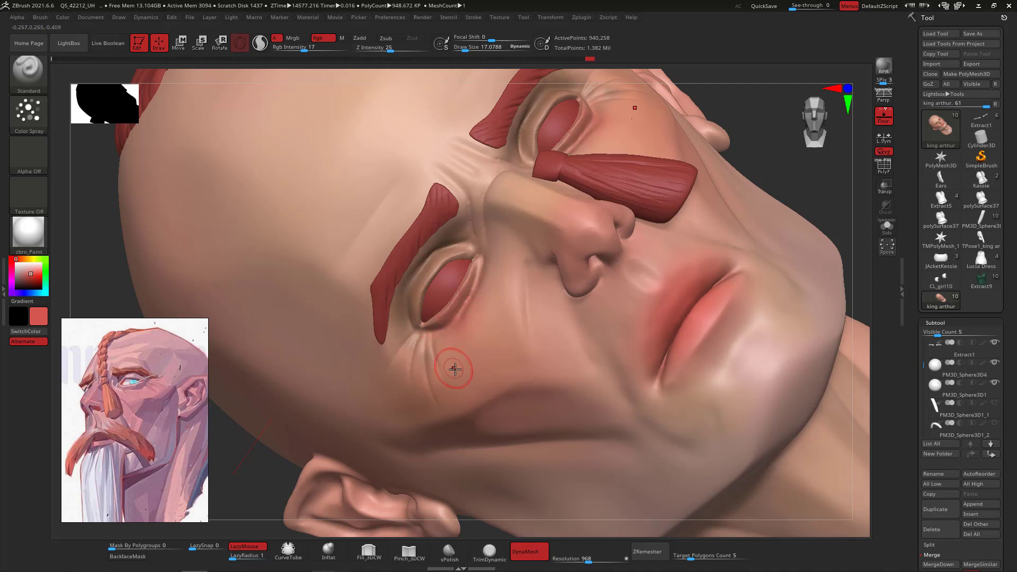
# Sample a peach skin tone and switch the brush stroke type to Dots.
pyautogui.press('c')
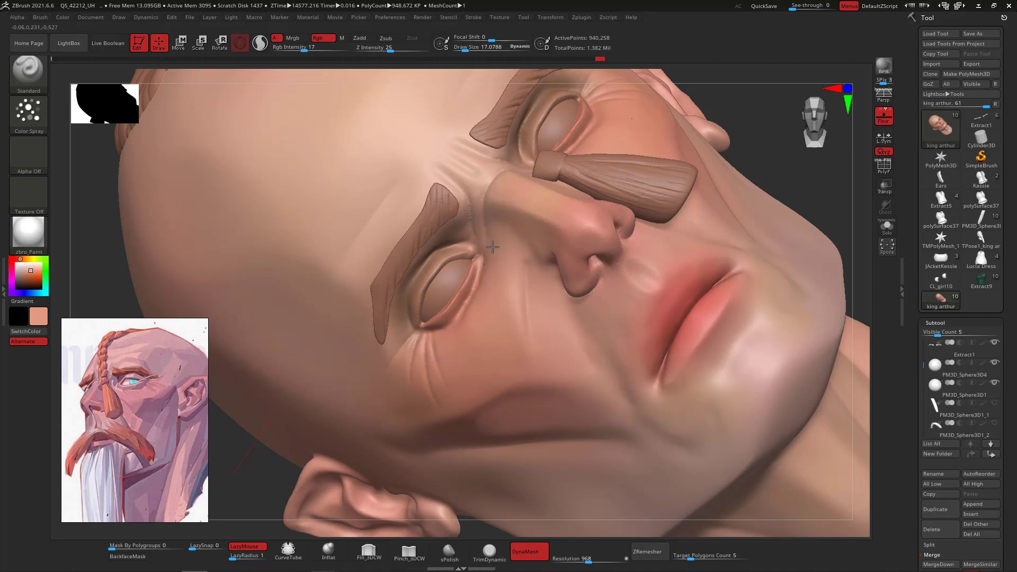
pyautogui.moveTo(855, 371)
pyautogui.mouseDown()
pyautogui.moveTo(859, 200)
pyautogui.moveTo(827, 280)
pyautogui.moveTo(772, 296)
pyautogui.moveTo(806, 300)
pyautogui.moveTo(790, 260)
pyautogui.moveTo(793, 270)
pyautogui.moveTo(729, 245)
pyautogui.moveTo(745, 263)
pyautogui.moveTo(746, 292)
pyautogui.moveTo(750, 285)
pyautogui.moveTo(665, 232)
pyautogui.mouseUp()
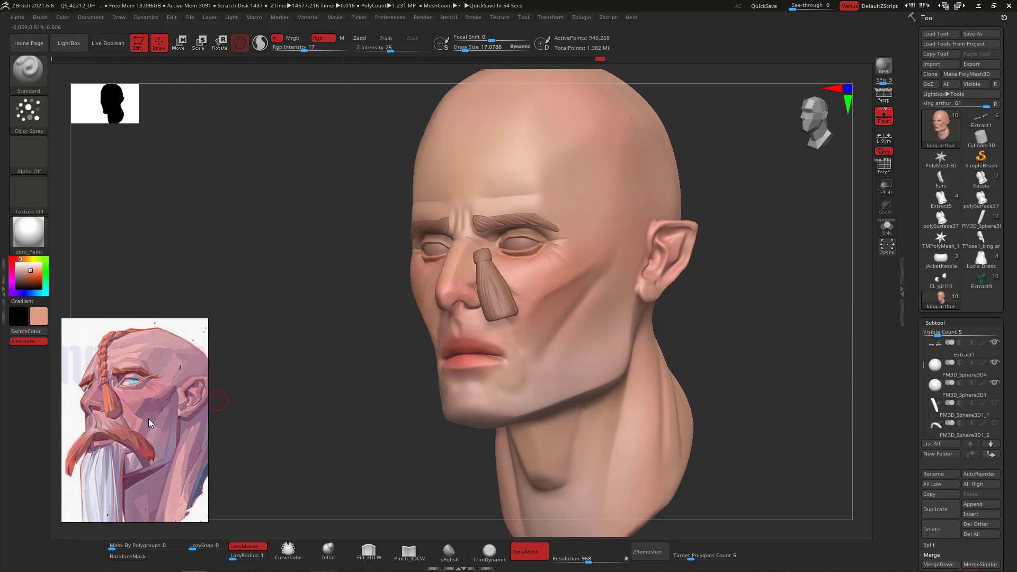
pyautogui.moveTo(699, 214)
pyautogui.mouseDown()
pyautogui.moveTo(781, 214)
pyautogui.moveTo(770, 231)
pyautogui.moveTo(482, 312)
pyautogui.mouseUp()
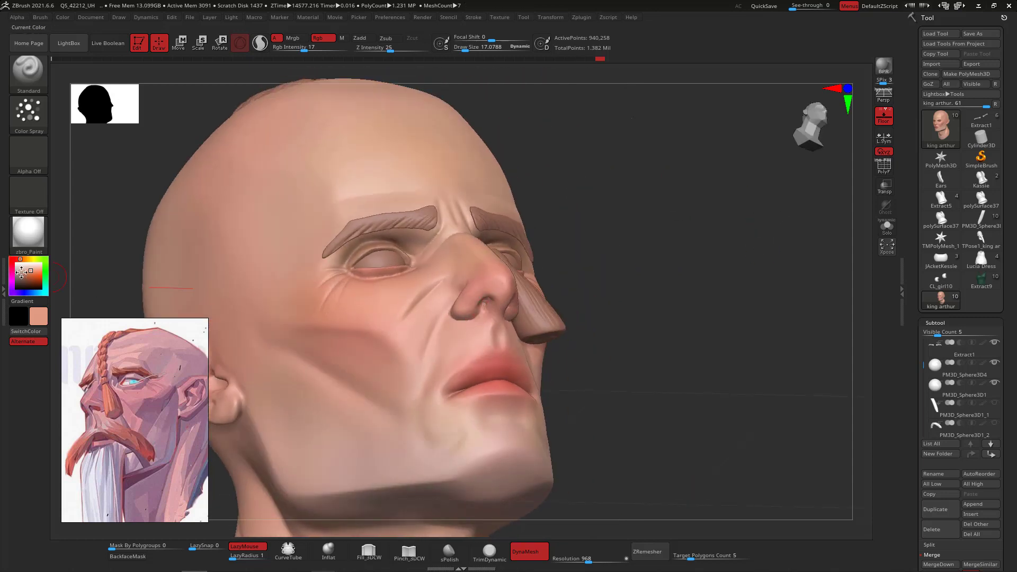
pyautogui.click(29, 113)
pyautogui.click(29, 112)
pyautogui.click(82, 124)
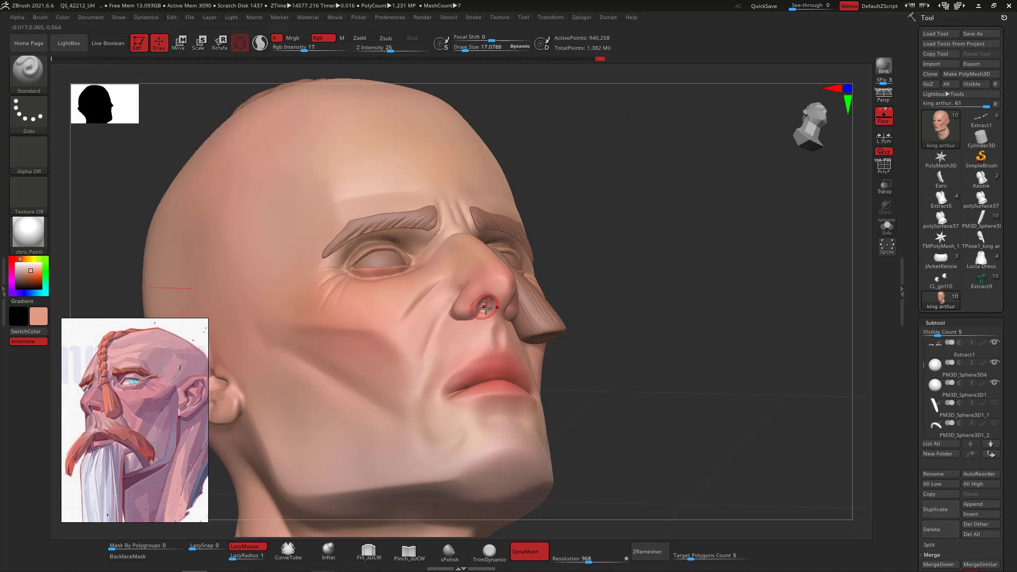
# Sample a brown tone, raise the RGB intensity to 32, and shade the nostrils.
pyautogui.press('c')
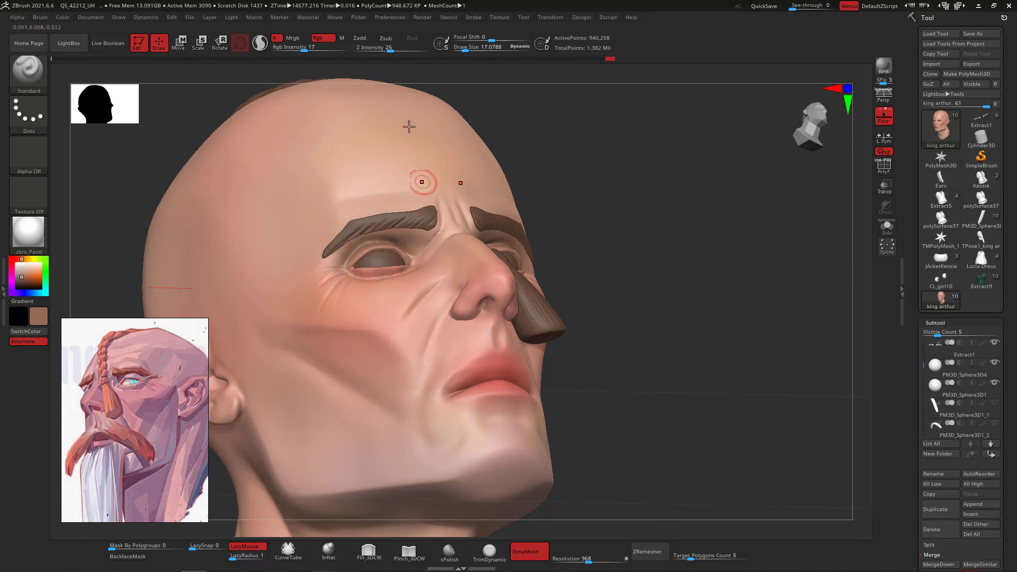
pyautogui.click(314, 48)
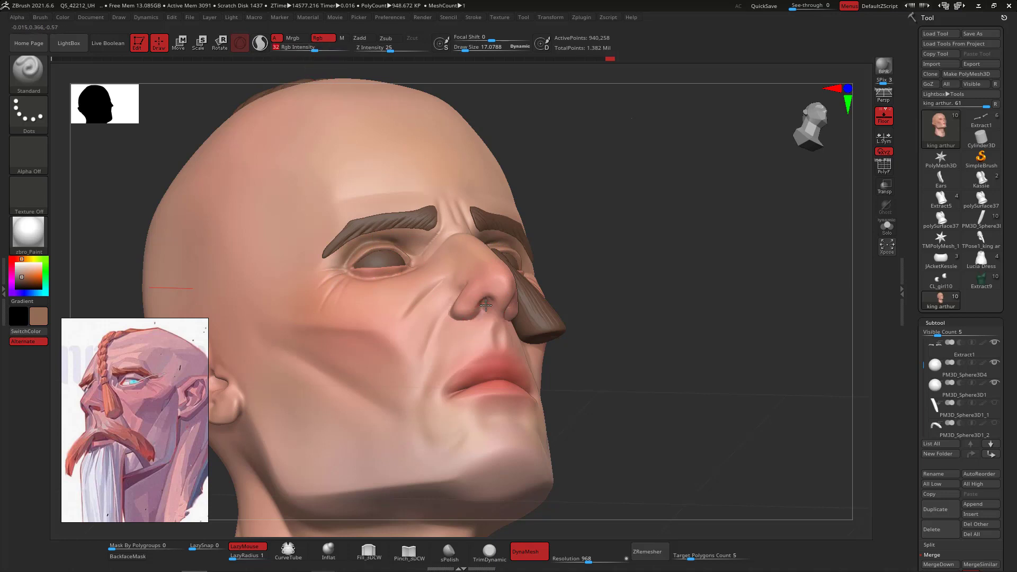
pyautogui.moveTo(655, 226)
pyautogui.mouseDown()
pyautogui.moveTo(738, 231)
pyautogui.moveTo(650, 230)
pyautogui.mouseUp()
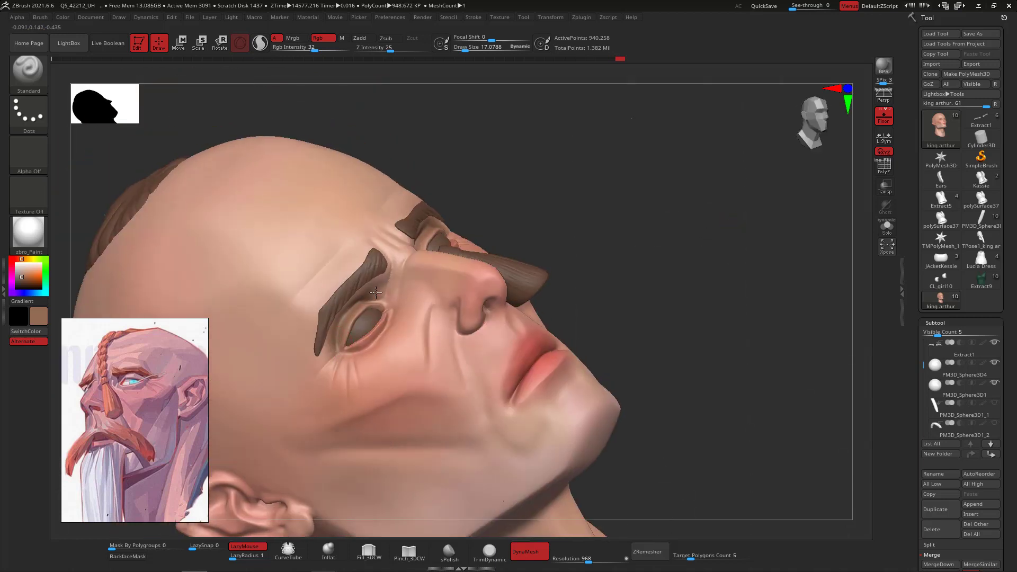
# Set the draw size to about 51 and blend sampled face tones around the eye sockets and upper cheeks.
pyautogui.press('space')
pyautogui.moveTo(393, 411); pyautogui.dragTo(399, 411)
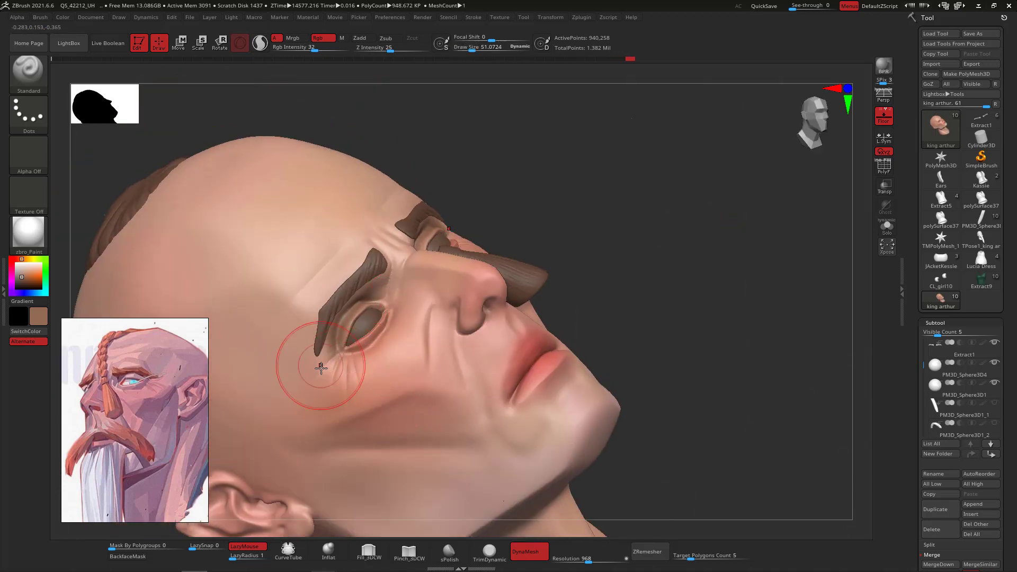
pyautogui.press('c')
pyautogui.moveTo(316, 364)
pyautogui.mouseDown()
pyautogui.moveTo(339, 306)
pyautogui.moveTo(383, 305)
pyautogui.mouseUp()
pyautogui.moveTo(687, 294)
pyautogui.mouseDown()
pyautogui.moveTo(769, 266)
pyautogui.moveTo(760, 314)
pyautogui.moveTo(729, 318)
pyautogui.moveTo(767, 291)
pyautogui.moveTo(734, 252)
pyautogui.moveTo(599, 319)
pyautogui.mouseUp()
pyautogui.press('c')
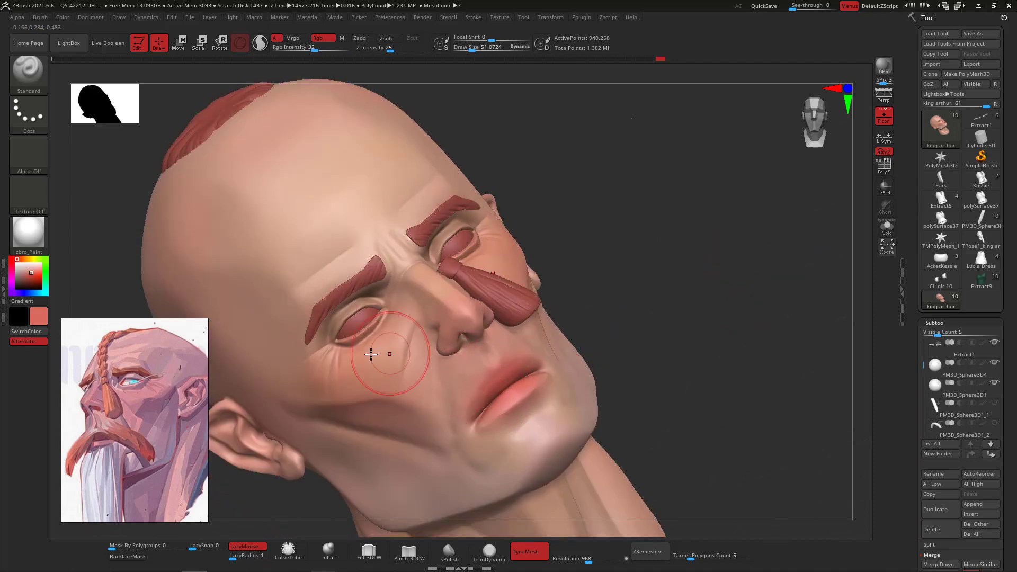
# Set the draw size to about 14 and touch up the red along the lower eyelids.
pyautogui.press('space')
pyautogui.moveTo(366, 355); pyautogui.dragTo(357, 354)
pyautogui.moveTo(666, 318)
pyautogui.mouseDown()
pyautogui.moveTo(738, 273)
pyautogui.moveTo(451, 352)
pyautogui.mouseUp()
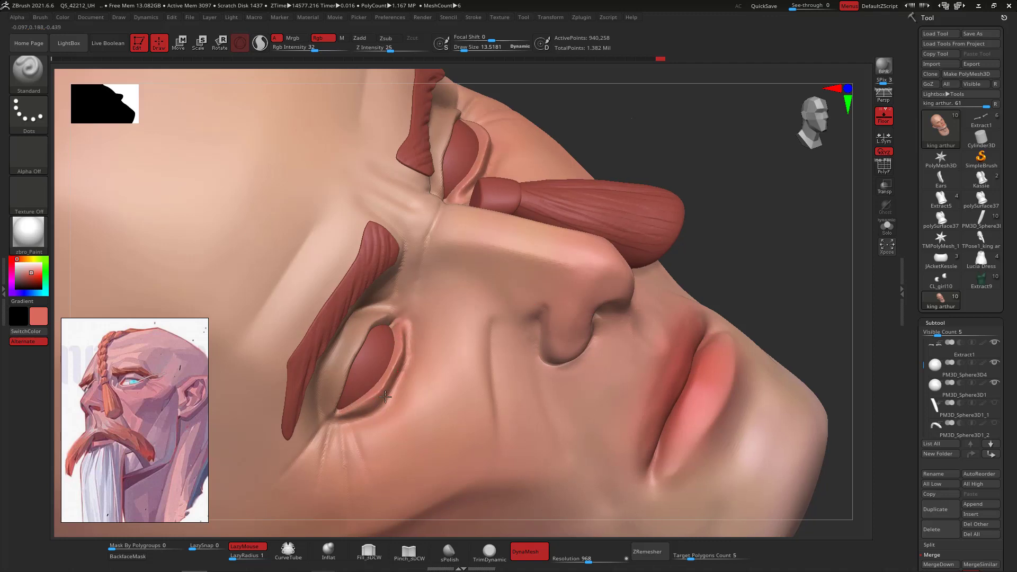
pyautogui.moveTo(735, 215); pyautogui.dragTo(546, 257)
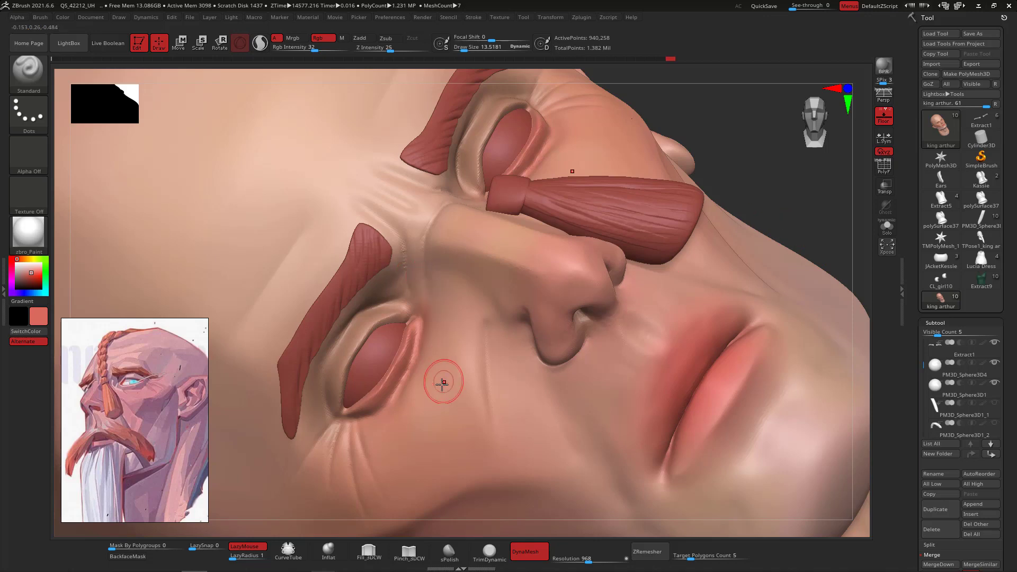
pyautogui.moveTo(794, 214)
pyautogui.keyDown('alt'); pyautogui.mouseDown()
pyautogui.moveTo(793, 205)
pyautogui.moveTo(831, 212)
pyautogui.moveTo(636, 313)
pyautogui.moveTo(685, 409)
pyautogui.moveTo(818, 425)
pyautogui.moveTo(715, 380)
pyautogui.moveTo(765, 325)
pyautogui.moveTo(754, 298)
pyautogui.mouseUp(); pyautogui.keyUp('alt')
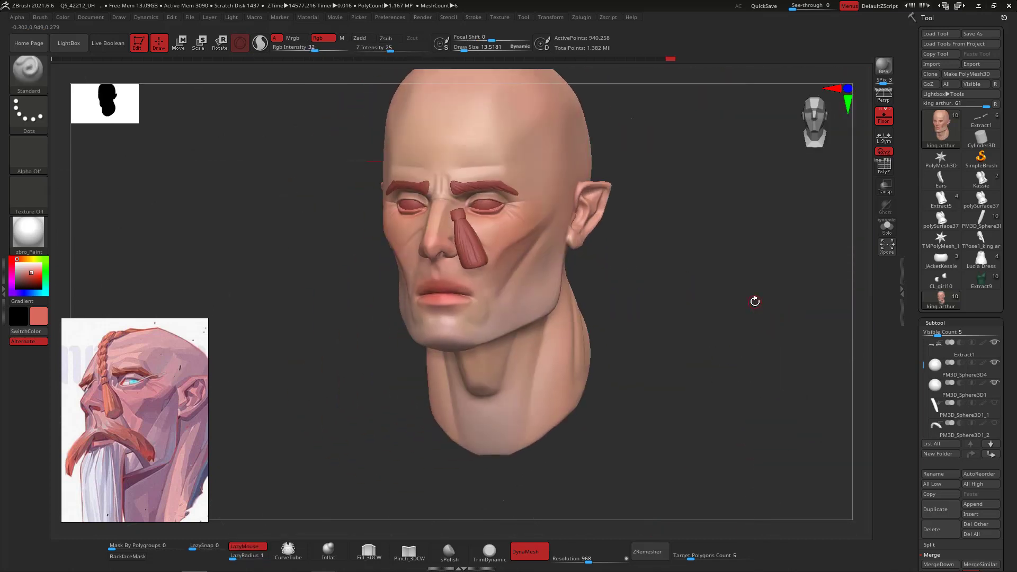
pyautogui.moveTo(679, 260)
pyautogui.mouseDown()
pyautogui.moveTo(695, 268)
pyautogui.moveTo(697, 243)
pyautogui.mouseUp()
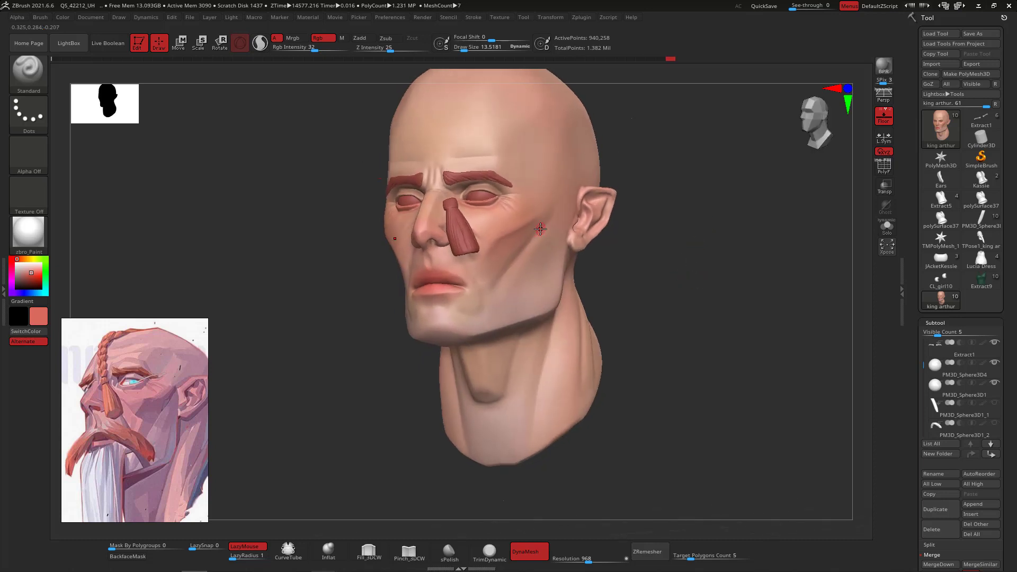
pyautogui.moveTo(698, 269)
pyautogui.mouseDown()
pyautogui.moveTo(721, 291)
pyautogui.moveTo(714, 309)
pyautogui.mouseUp()
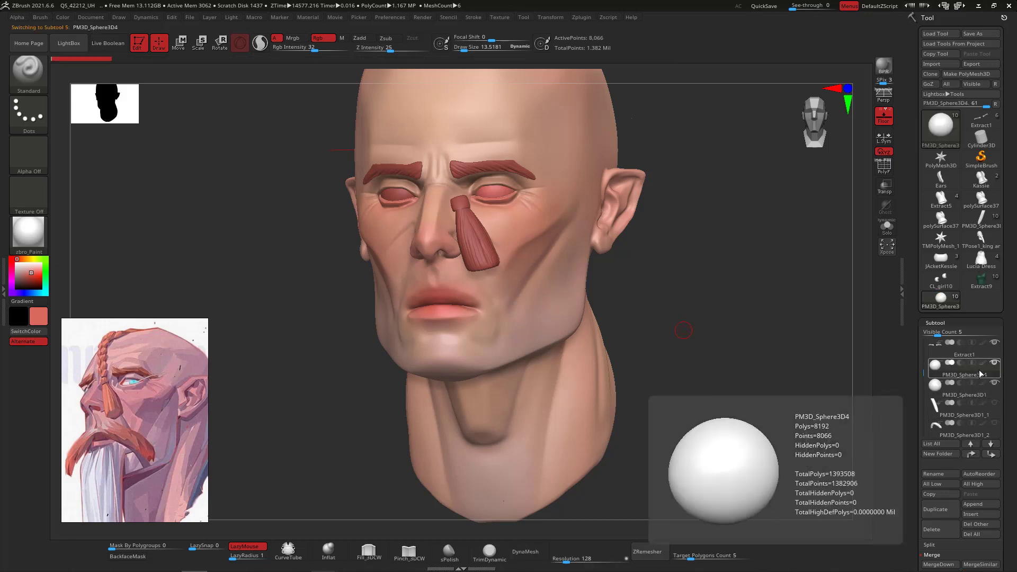
# Merge the selected eyeball subtool down into the other eyeball so both form one subtool.
pyautogui.scroll(-2, 1015, 429)
pyautogui.scroll(-1, 1015, 429)
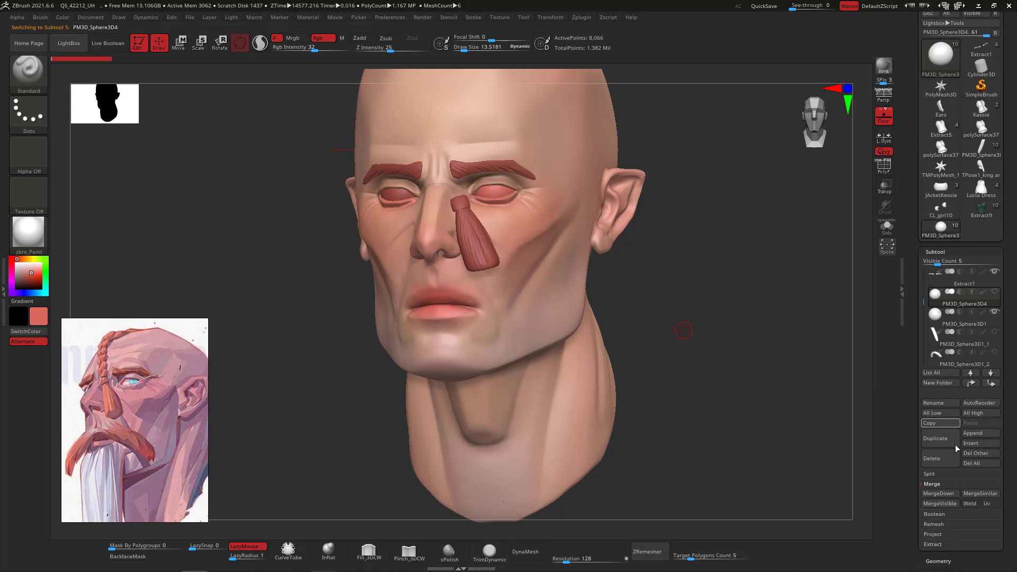
pyautogui.click(950, 494)
pyautogui.click(841, 513)
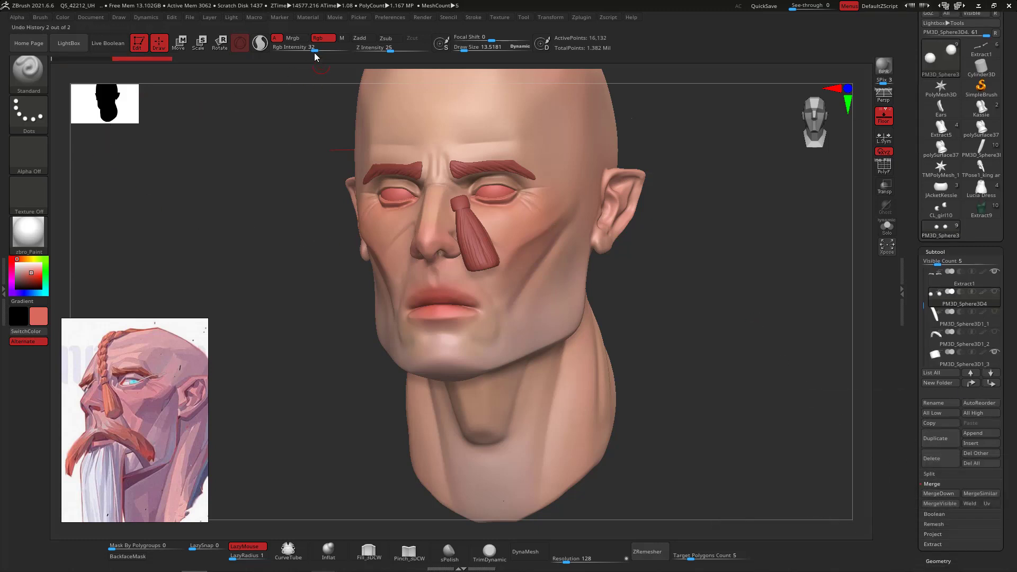
# Raise the RGB intensity to 100 and fill the merged eyeballs with pure white.
pyautogui.moveTo(317, 48); pyautogui.dragTo(335, 48)
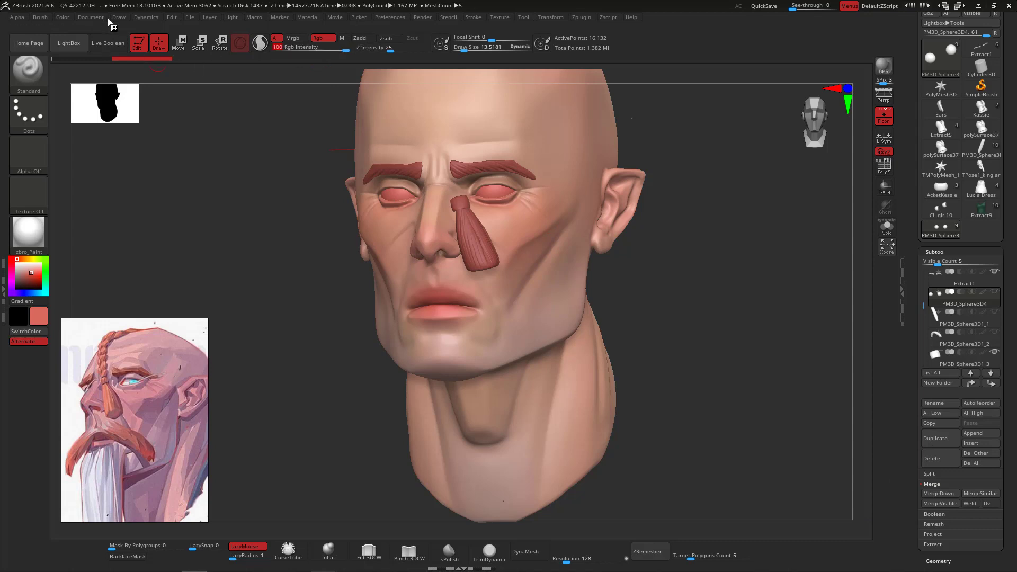
pyautogui.click(62, 17)
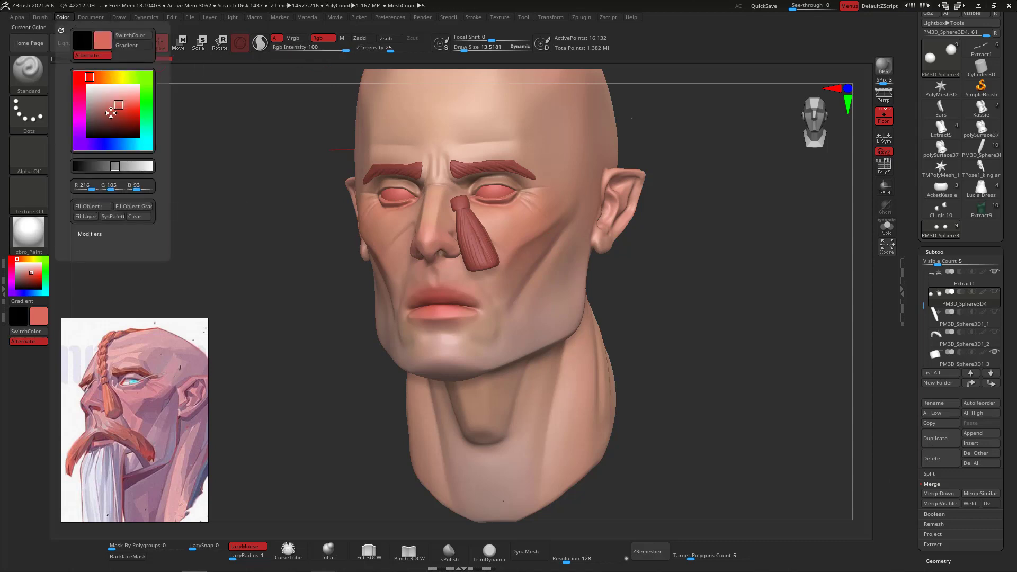
pyautogui.click(87, 78)
pyautogui.click(88, 207)
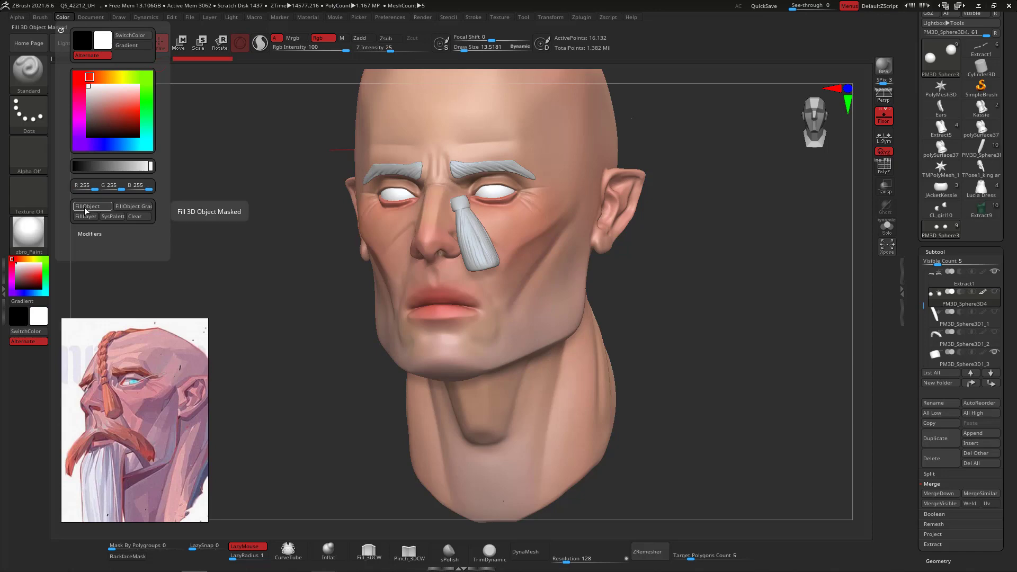
pyautogui.moveTo(725, 328); pyautogui.dragTo(772, 363)
pyautogui.keyDown('alt'); pyautogui.moveTo(775, 265); pyautogui.dragTo(772, 341); pyautogui.keyUp('alt')
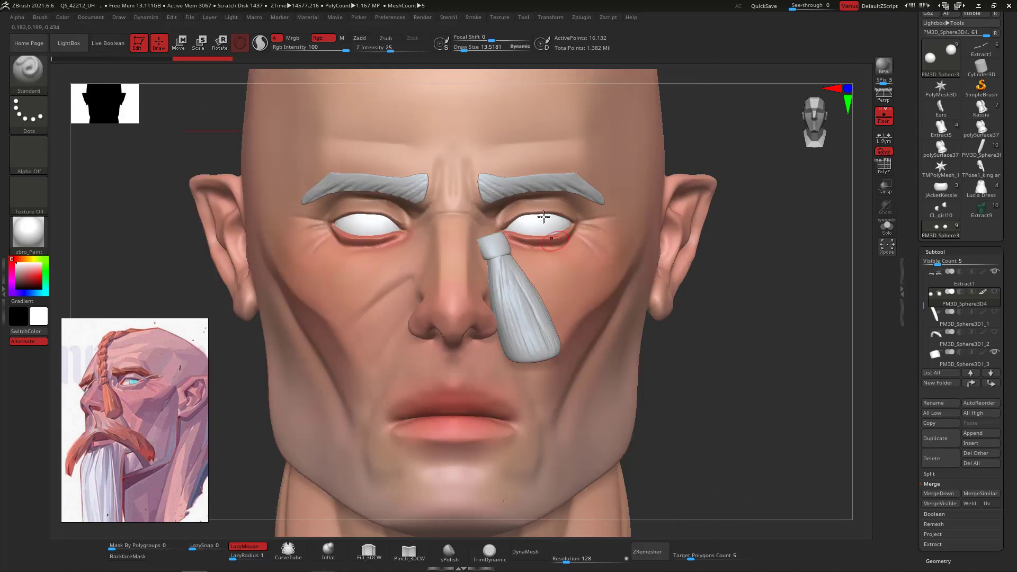
# Switch the brush to the DragRect stroke with Alpha 14 and choose black as the paint colour.
pyautogui.moveTo(640, 249); pyautogui.dragTo(530, 254)
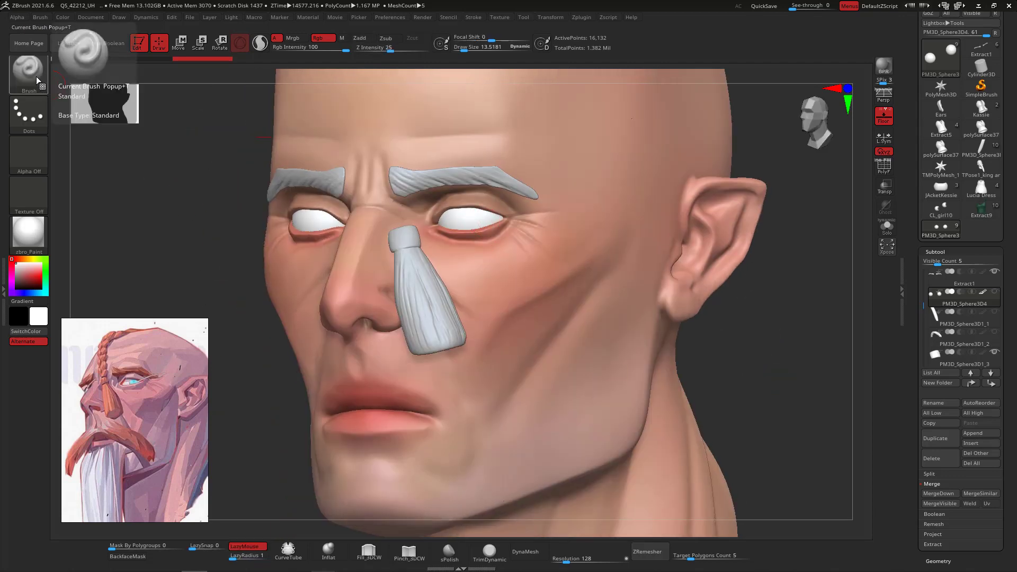
pyautogui.click(29, 114)
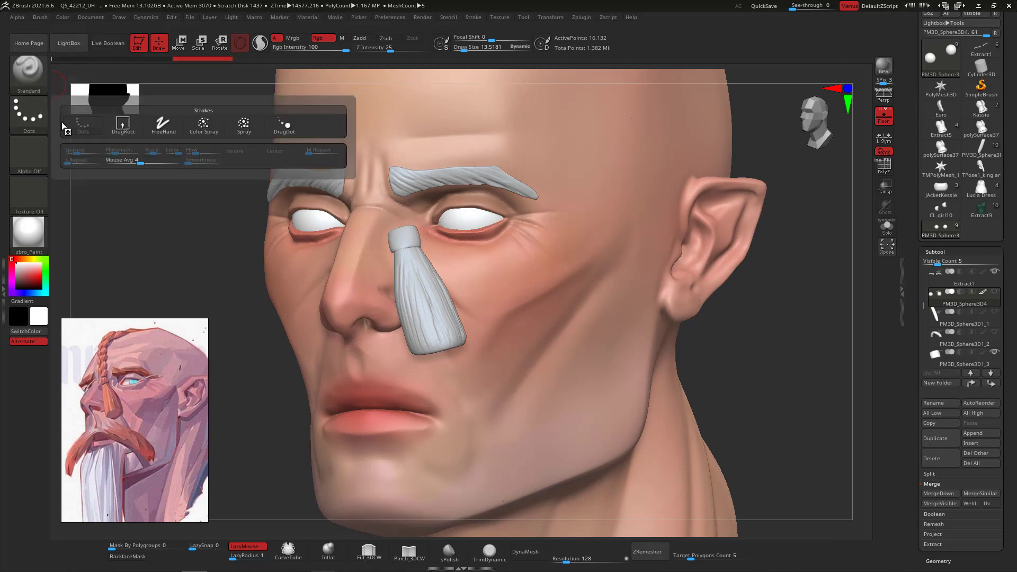
pyautogui.click(35, 119)
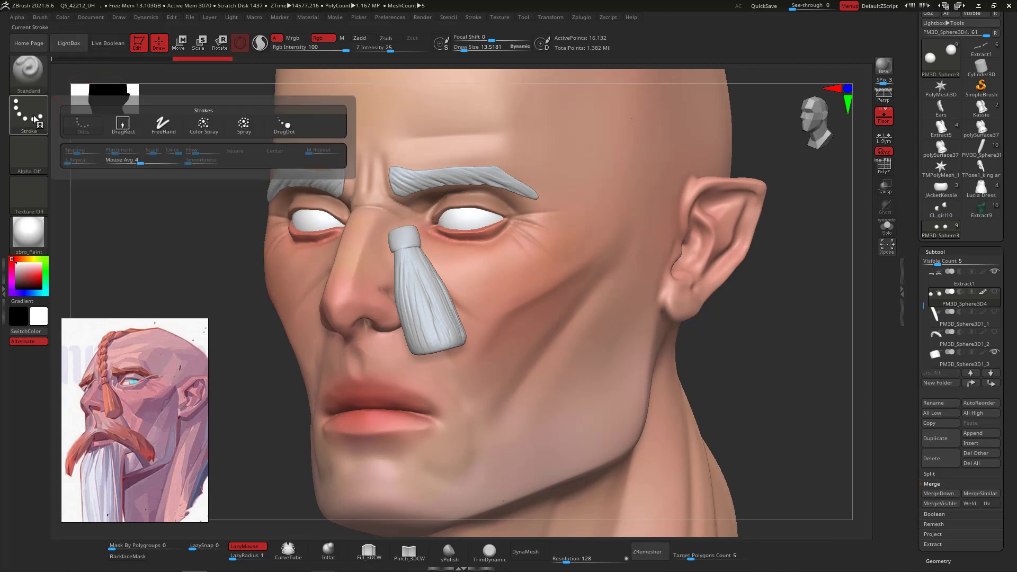
pyautogui.click(122, 125)
pyautogui.click(44, 152)
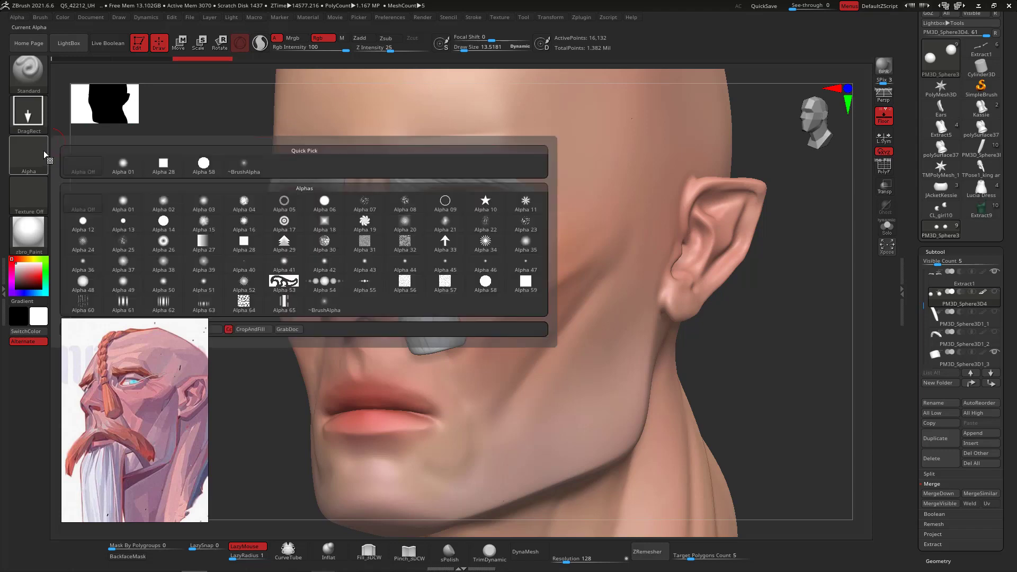
pyautogui.click(43, 158)
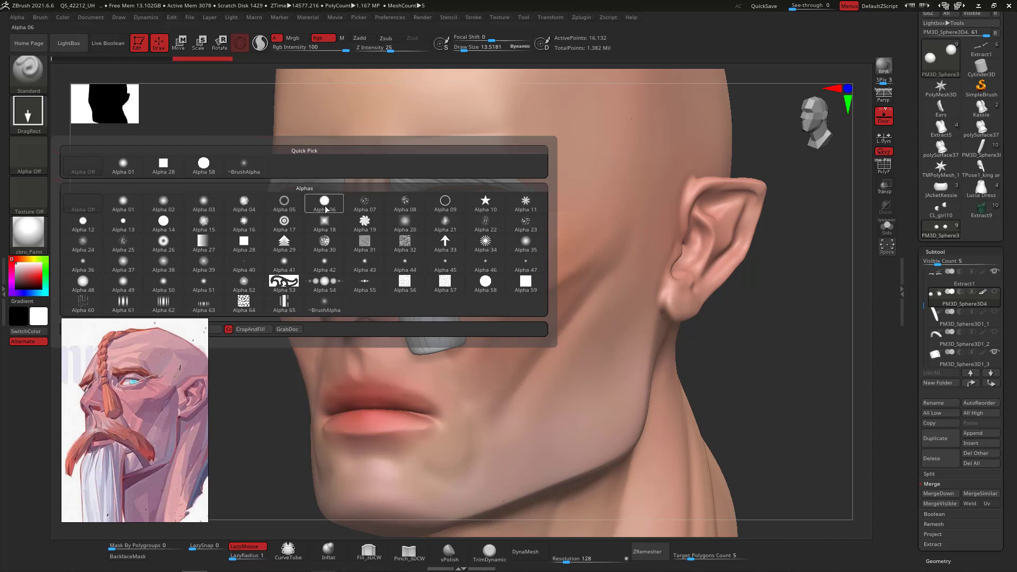
pyautogui.click(161, 222)
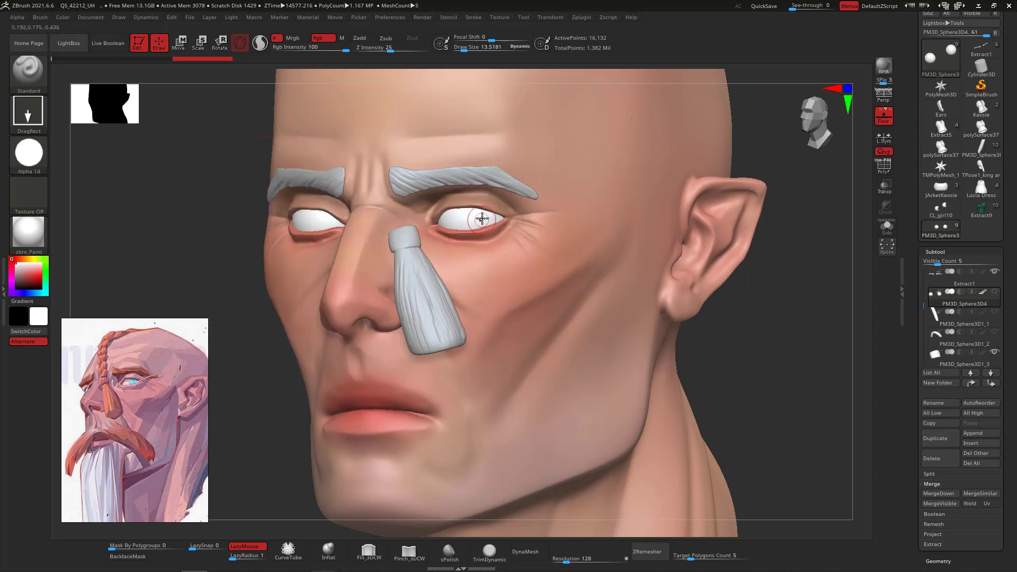
pyautogui.click(481, 249)
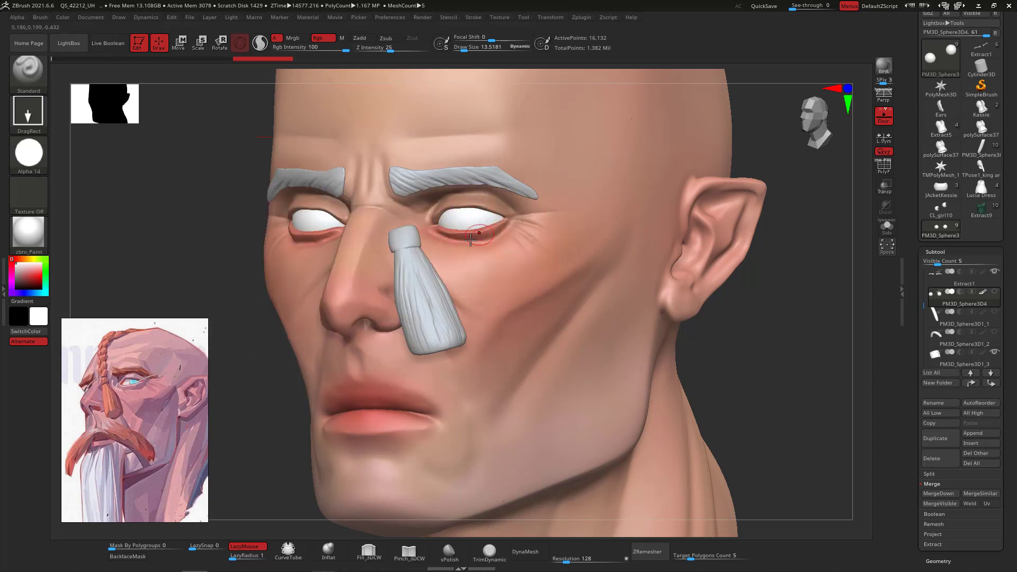
pyautogui.moveTo(35, 278); pyautogui.dragTo(41, 304)
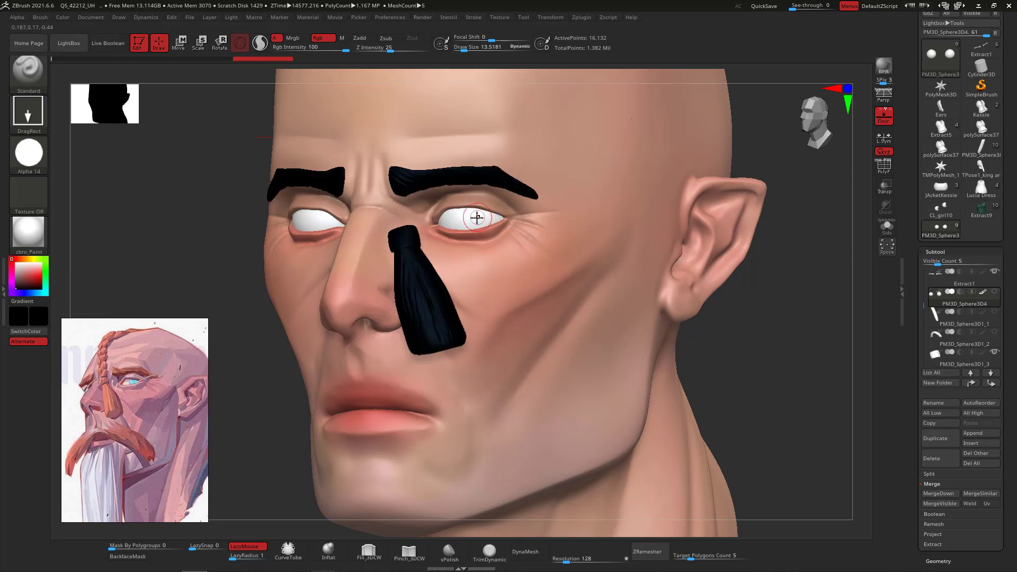
# Try to stamp a black iris onto a single eyeball and undo the stamps.
pyautogui.moveTo(485, 233); pyautogui.dragTo(487, 228)
pyautogui.hotkey('ctrl', 'z')
pyautogui.hotkey('ctrl', 'z')
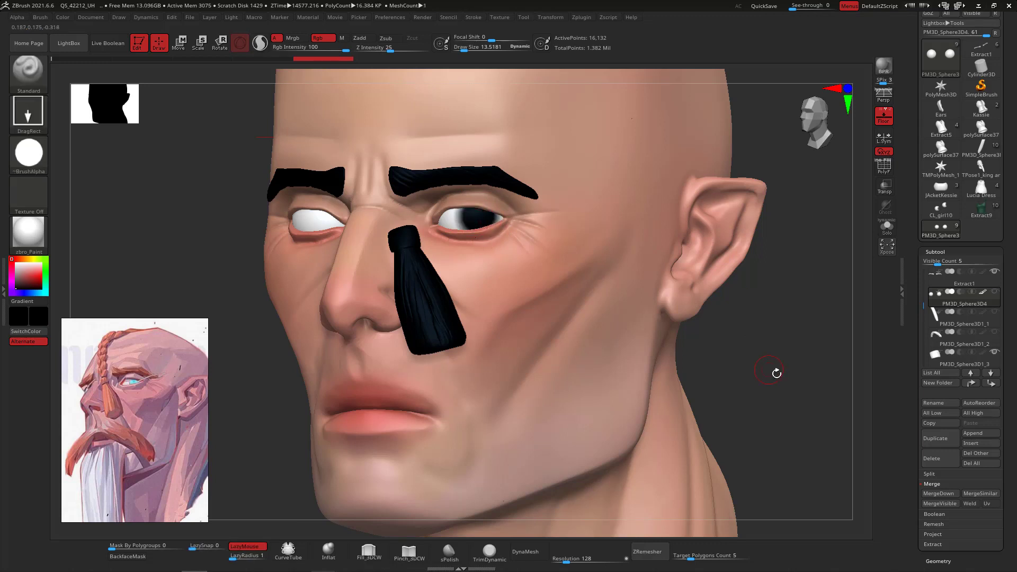
pyautogui.moveTo(777, 373); pyautogui.dragTo(769, 371)
pyautogui.hotkey('ctrl', 'z')
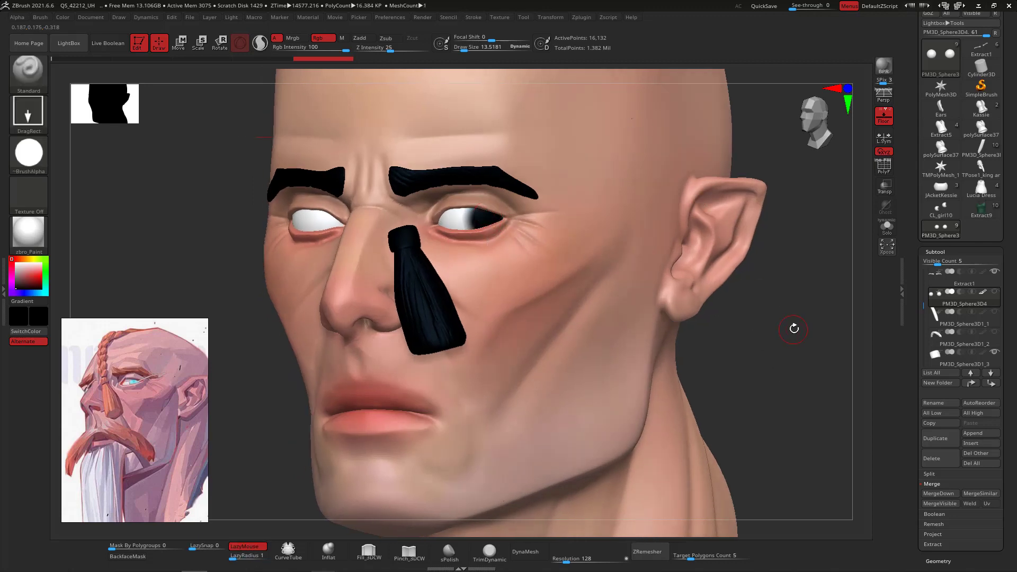
pyautogui.moveTo(806, 372)
pyautogui.mouseDown()
pyautogui.moveTo(831, 357)
pyautogui.moveTo(819, 371)
pyautogui.mouseUp()
pyautogui.hotkey('ctrl', 'z')
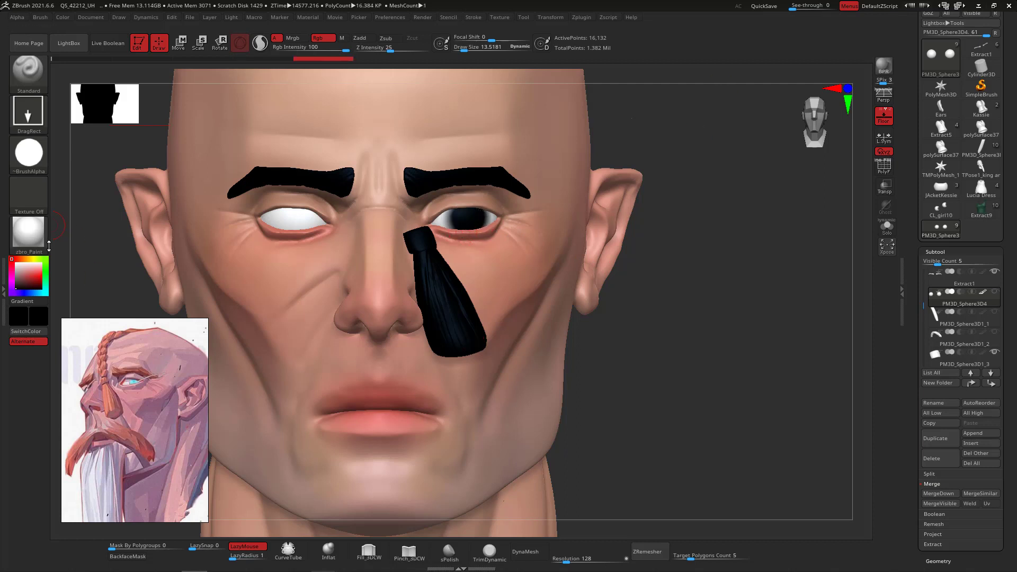
pyautogui.hotkey('ctrl', 'z')
pyautogui.hotkey('ctrl', 'z')
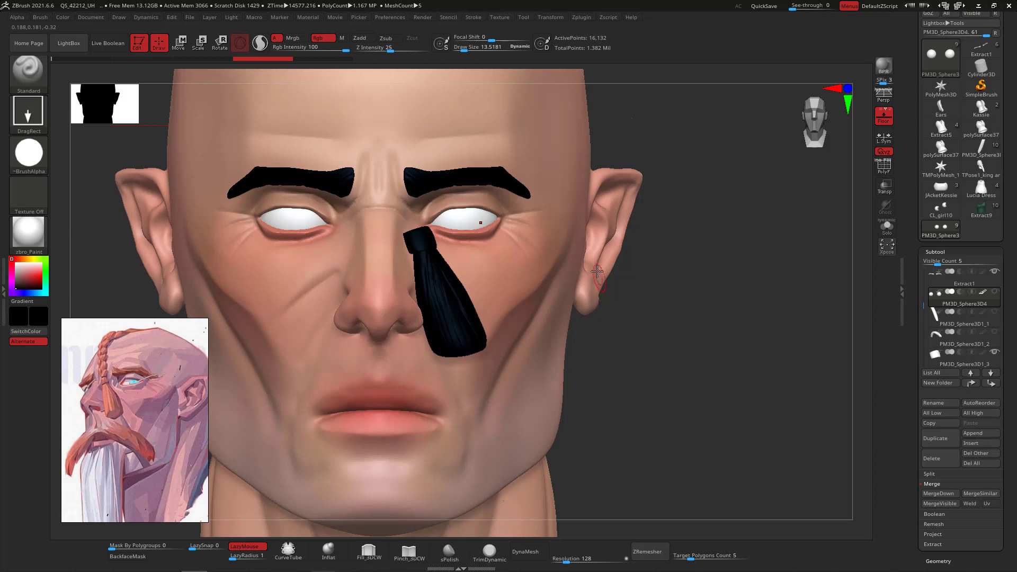
# Stamp a black disc symmetrically on both eyeballs and add a cyan iris inside each one.
pyautogui.moveTo(467, 217); pyautogui.dragTo(469, 249)
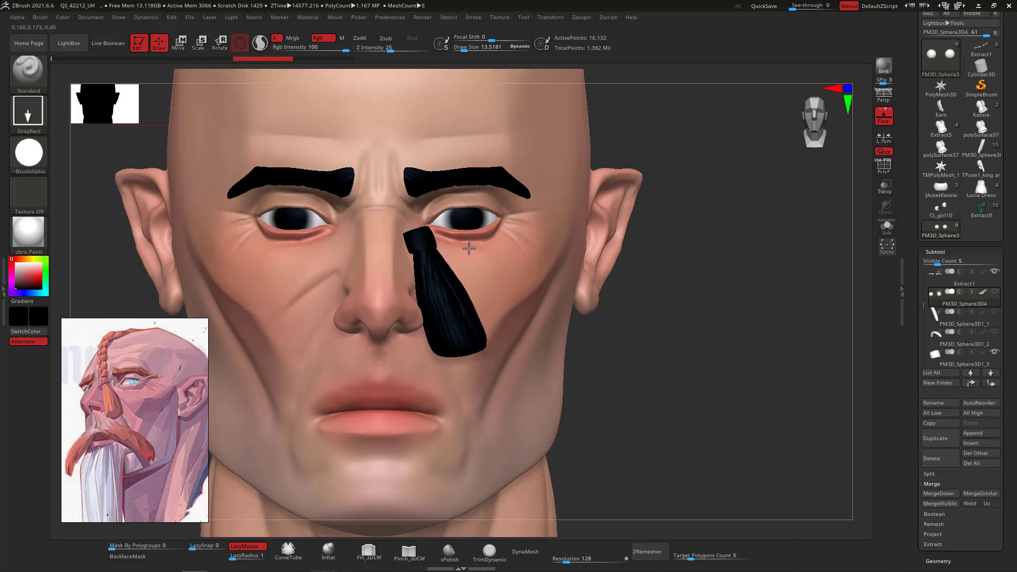
pyautogui.click(41, 290)
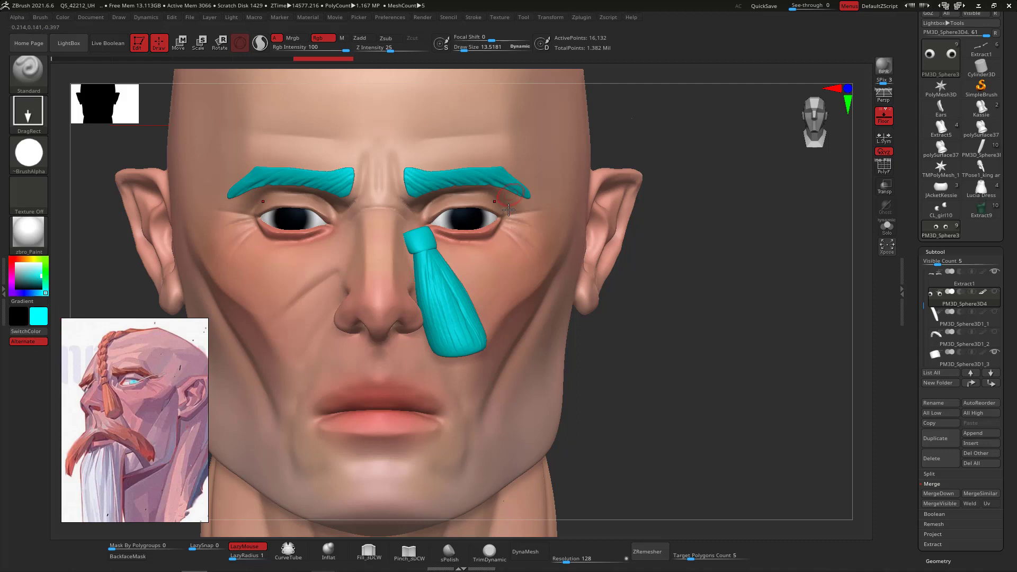
pyautogui.moveTo(467, 233); pyautogui.dragTo(472, 256)
pyautogui.hotkey('ctrl', 'z')
pyautogui.hotkey('ctrl', 'z')
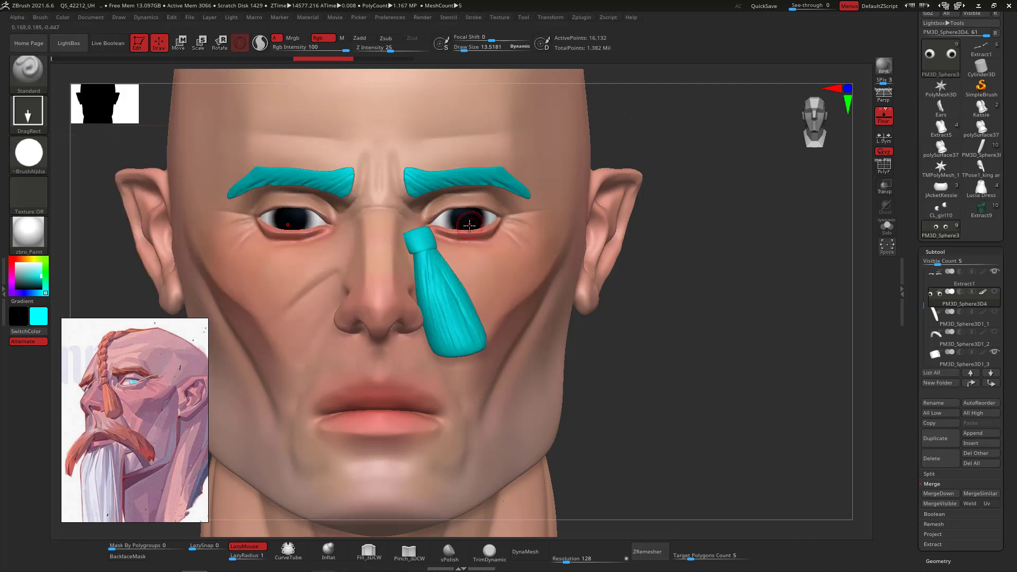
pyautogui.moveTo(466, 226); pyautogui.dragTo(467, 243)
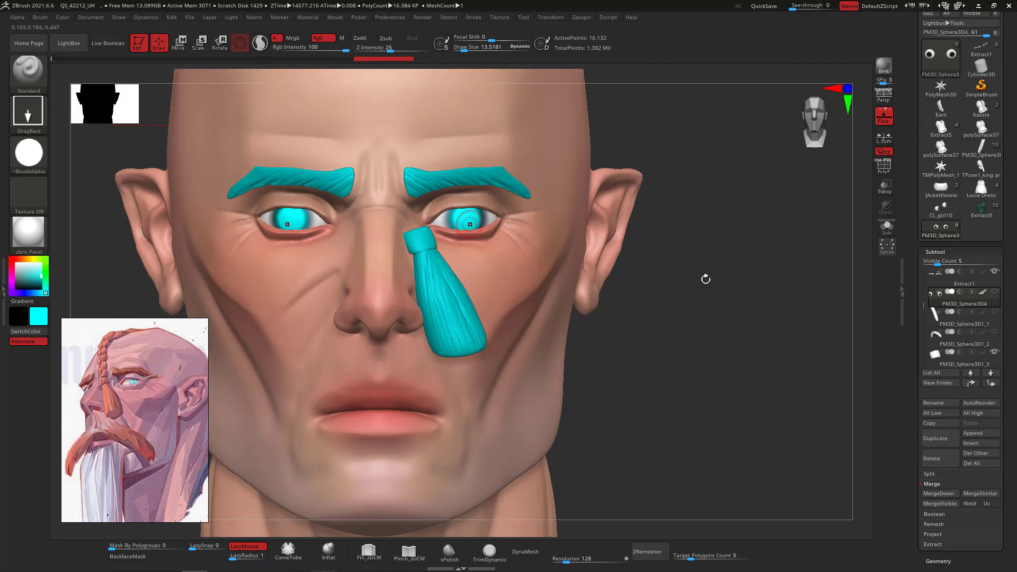
# Set the brush back to the Dots stroke with the alpha turned off.
pyautogui.moveTo(704, 277); pyautogui.dragTo(701, 231)
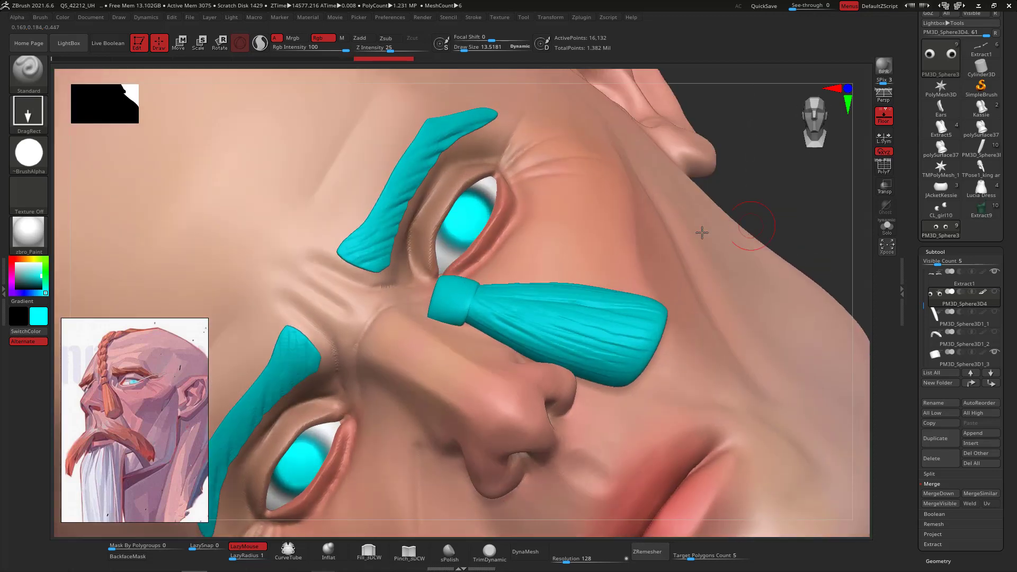
pyautogui.click(28, 112)
pyautogui.click(84, 113)
pyautogui.click(28, 153)
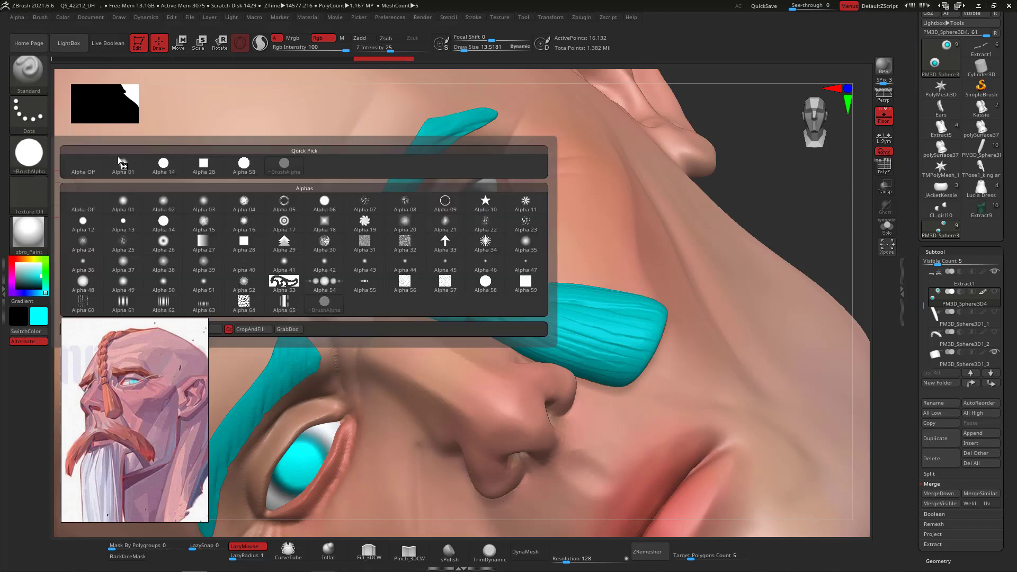
pyautogui.click(116, 159)
# Choose a medium grey, lower the RGB intensity to 17, and softly shade the eyeballs beneath the eyelids.
pyautogui.moveTo(21, 274); pyautogui.dragTo(12, 275)
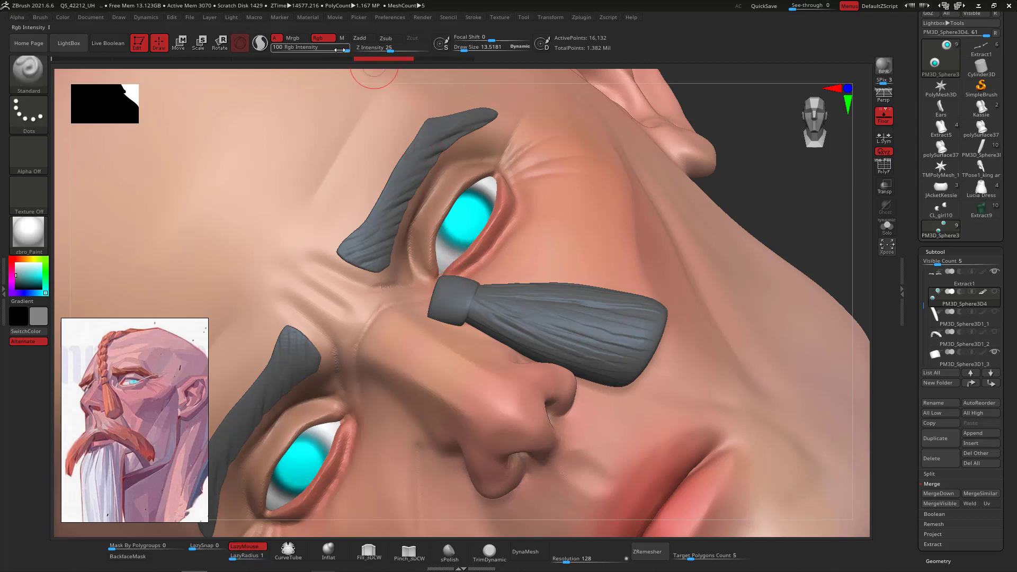
pyautogui.moveTo(345, 50); pyautogui.dragTo(304, 47)
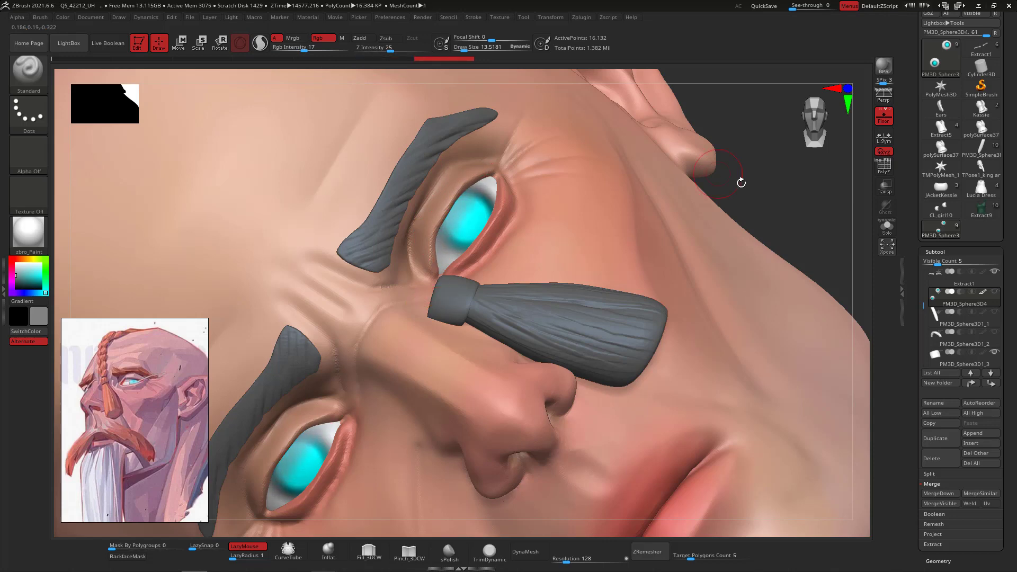
pyautogui.moveTo(788, 194); pyautogui.dragTo(777, 198)
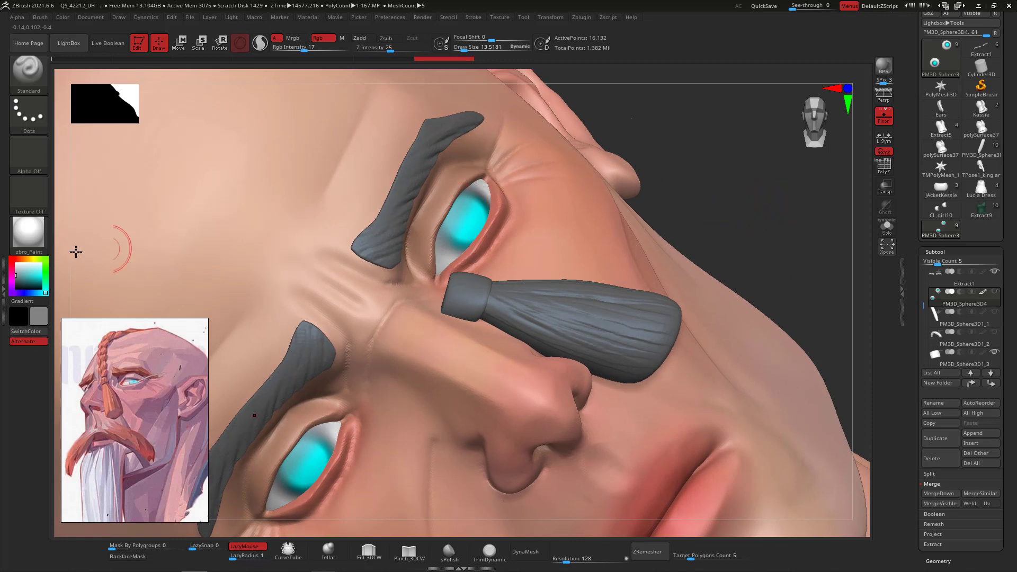
# Choose a light pink and tint the corners of the eye whites.
pyautogui.click(12, 260)
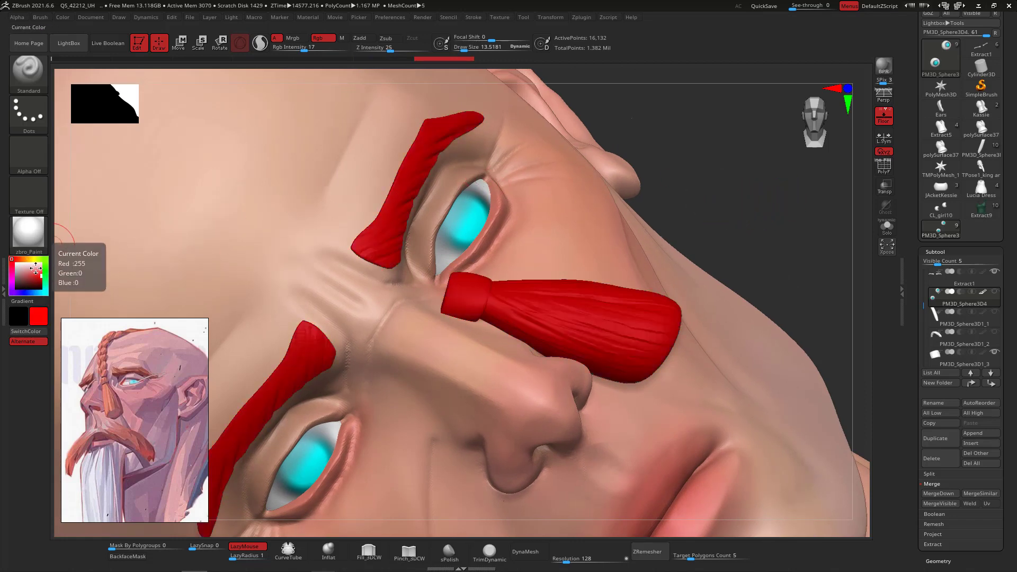
pyautogui.click(31, 268)
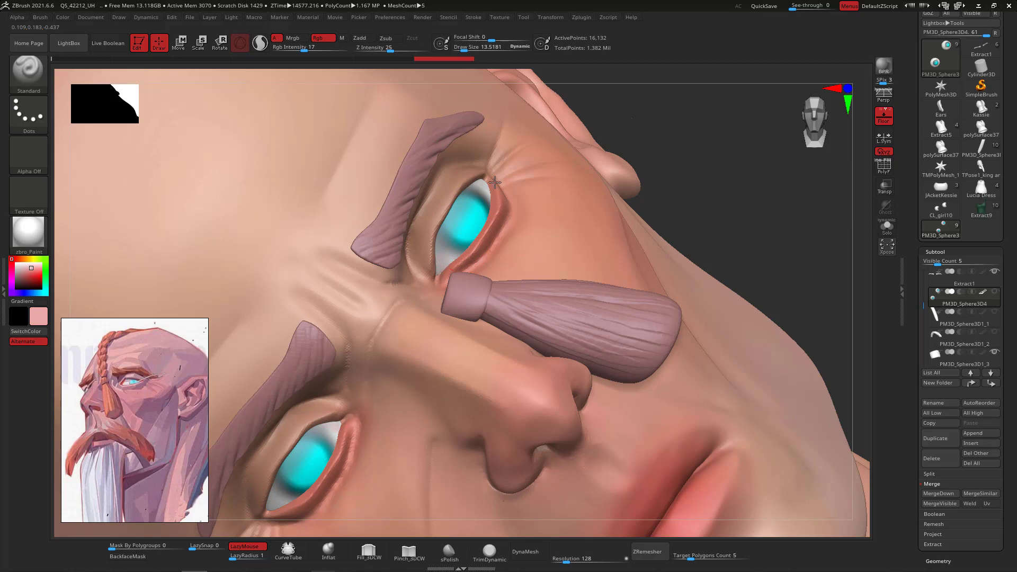
pyautogui.moveTo(495, 182); pyautogui.dragTo(488, 182)
pyautogui.moveTo(582, 96)
pyautogui.mouseDown()
pyautogui.moveTo(836, 236)
pyautogui.moveTo(847, 224)
pyautogui.moveTo(818, 403)
pyautogui.moveTo(840, 243)
pyautogui.moveTo(818, 295)
pyautogui.moveTo(774, 297)
pyautogui.moveTo(786, 290)
pyautogui.moveTo(784, 261)
pyautogui.mouseUp()
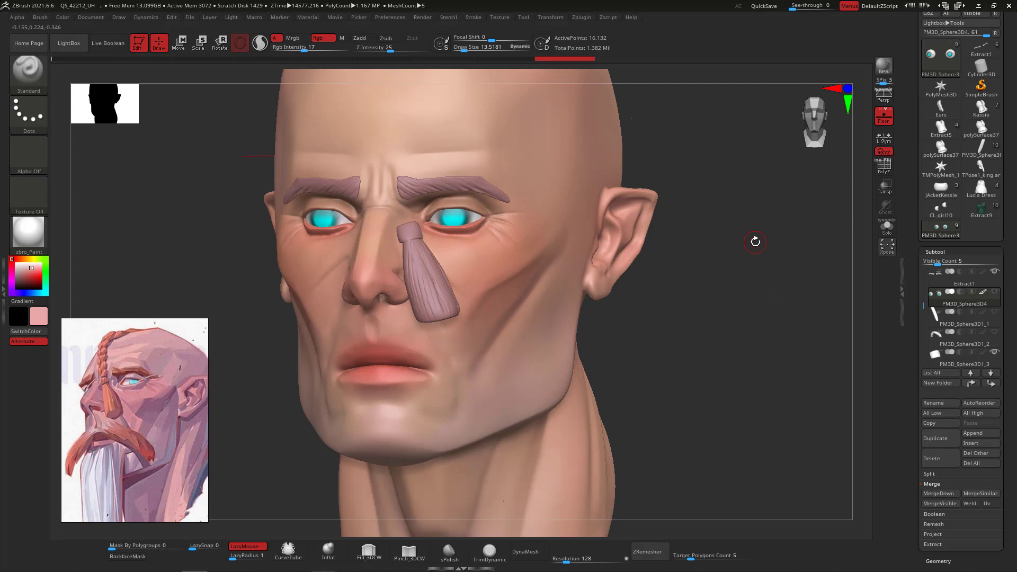
# Split the eyeballs subtool into separate parts so each eyeball is its own subtool.
pyautogui.moveTo(791, 226); pyautogui.dragTo(739, 257)
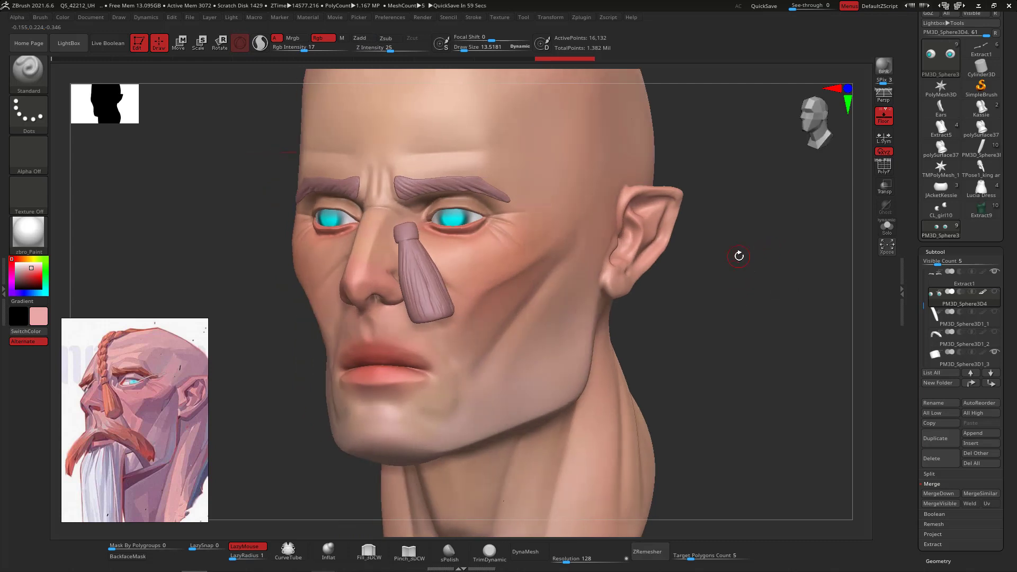
pyautogui.click(953, 475)
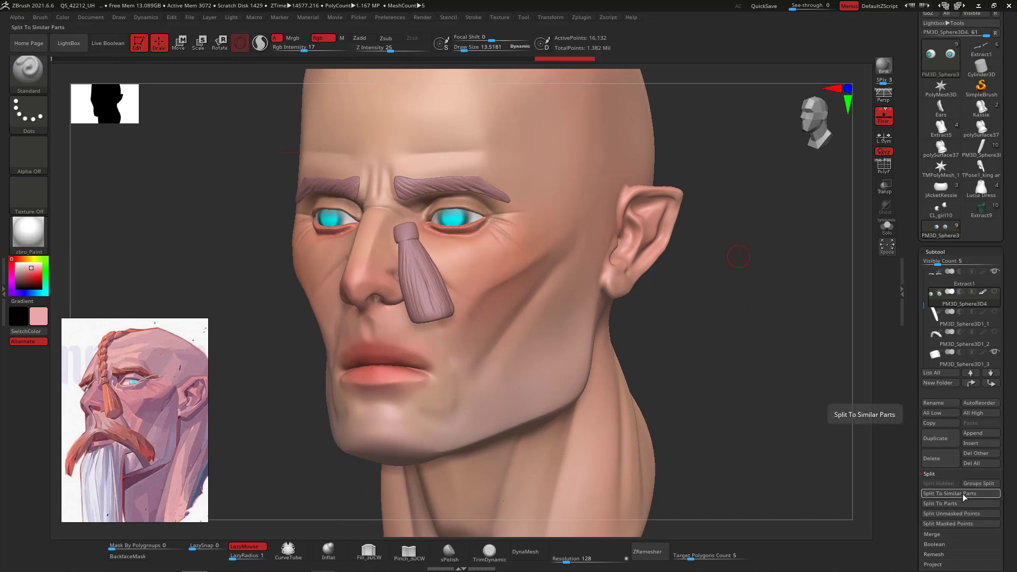
pyautogui.click(962, 503)
pyautogui.click(848, 526)
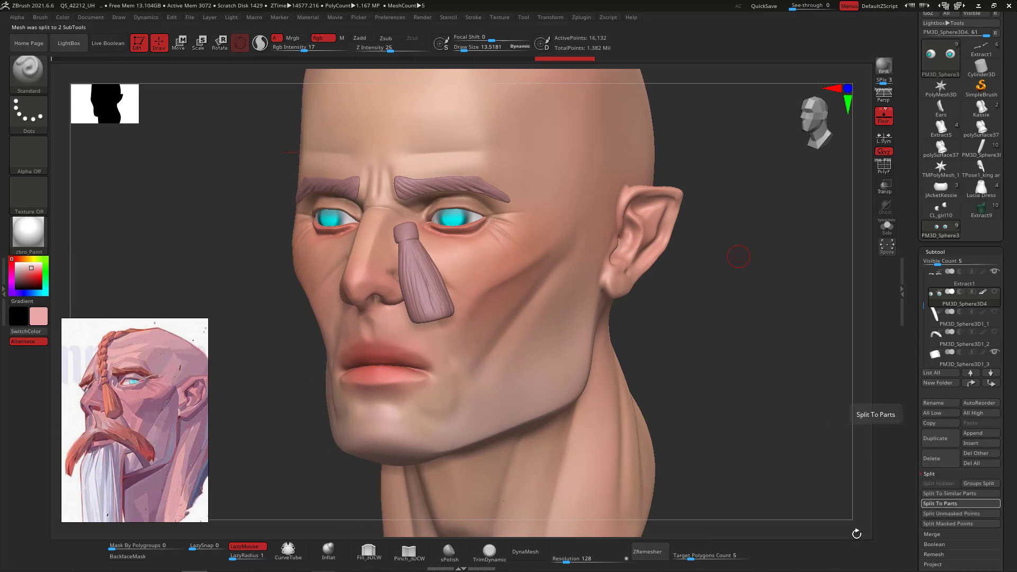
pyautogui.click(994, 292)
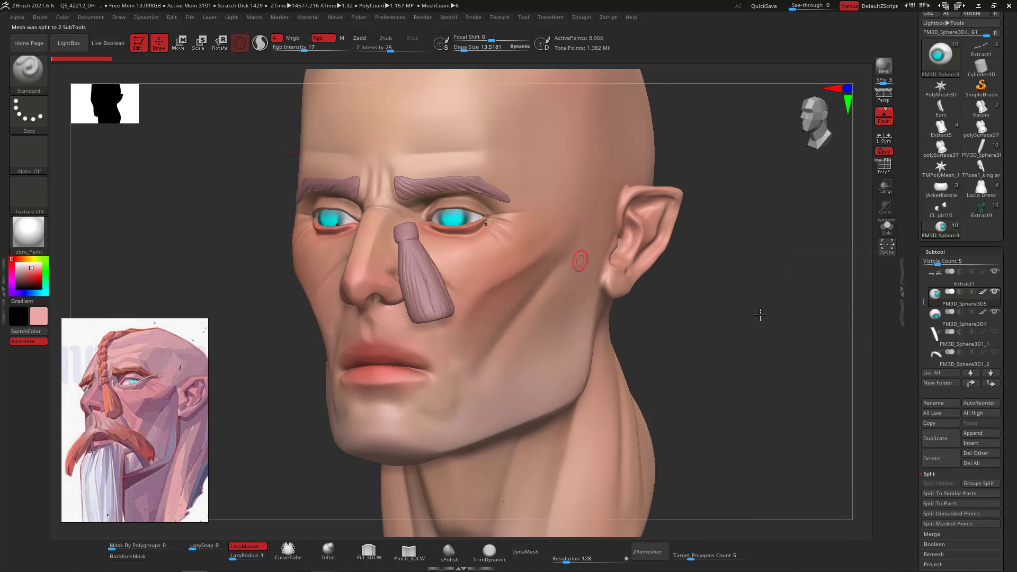
# Centre the gizmo on the character's left eyeball and rotate it so the iris points toward the character's left.
pyautogui.press('e')
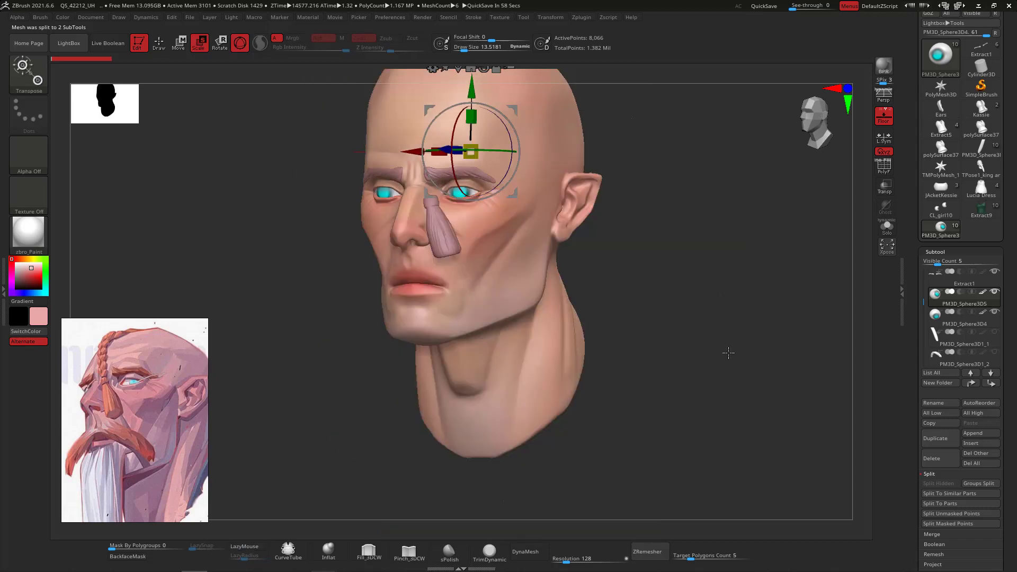
pyautogui.keyDown('alt'); pyautogui.moveTo(728, 353); pyautogui.dragTo(744, 450); pyautogui.keyUp('alt')
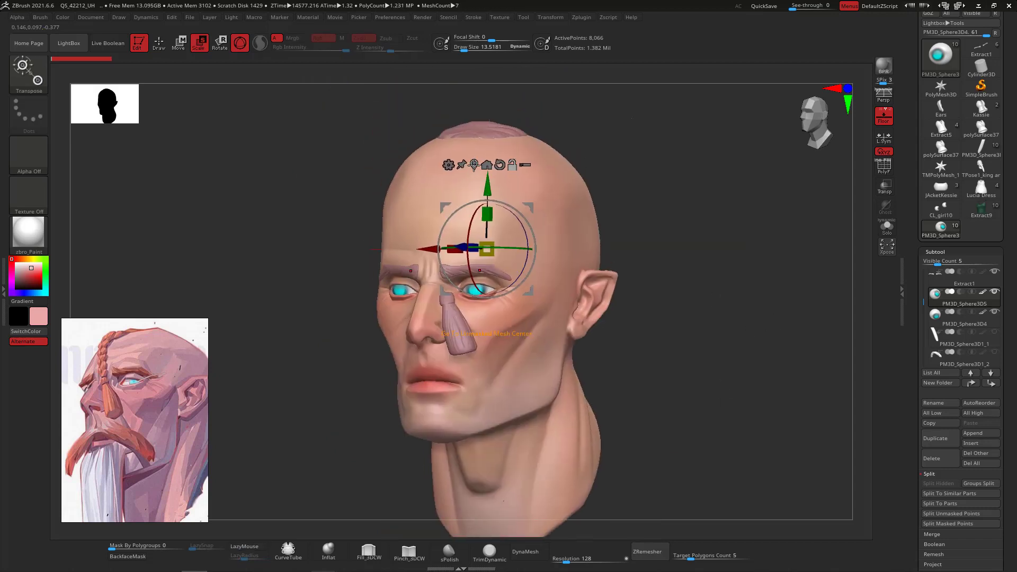
pyautogui.click(474, 165)
pyautogui.moveTo(694, 358); pyautogui.dragTo(715, 424)
pyautogui.moveTo(508, 286); pyautogui.dragTo(529, 286)
pyautogui.moveTo(742, 358); pyautogui.dragTo(804, 411)
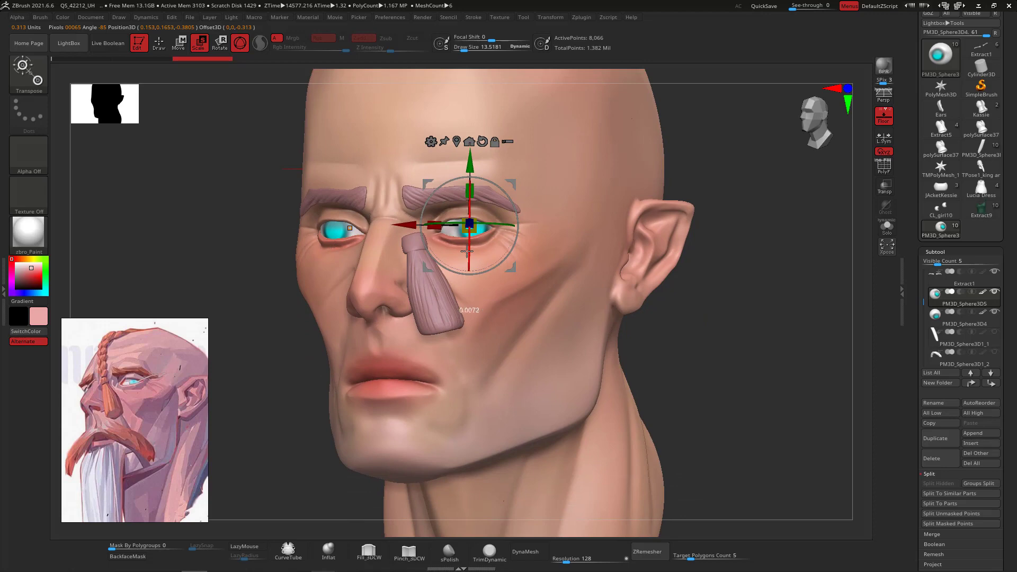
# Select the character's right eyeball, centre the gizmo on it, and rotate it to match the other eye's sideways gaze.
pyautogui.click(934, 314)
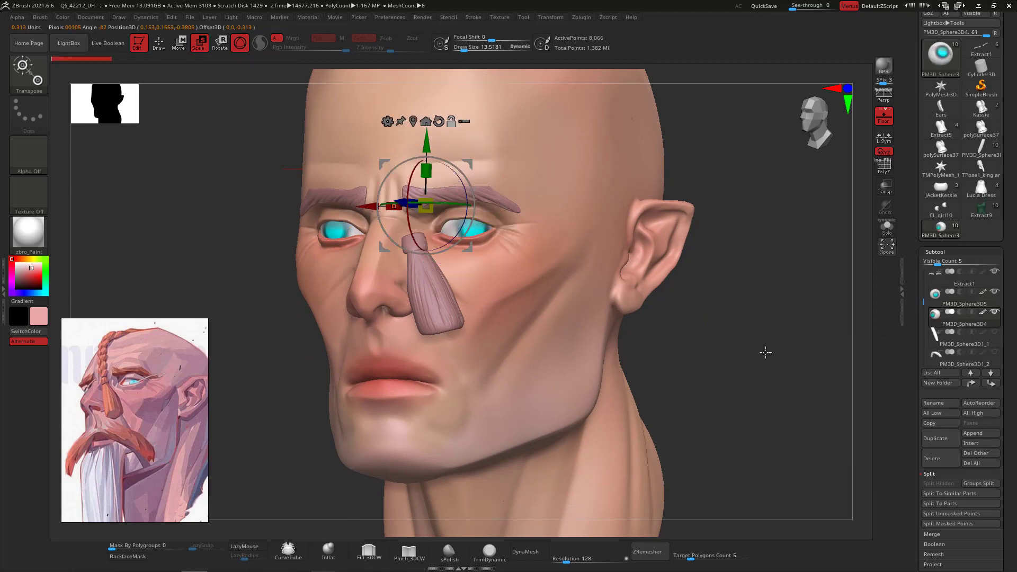
pyautogui.keyDown('shift'); pyautogui.moveTo(736, 315); pyautogui.dragTo(592, 220); pyautogui.keyUp('shift')
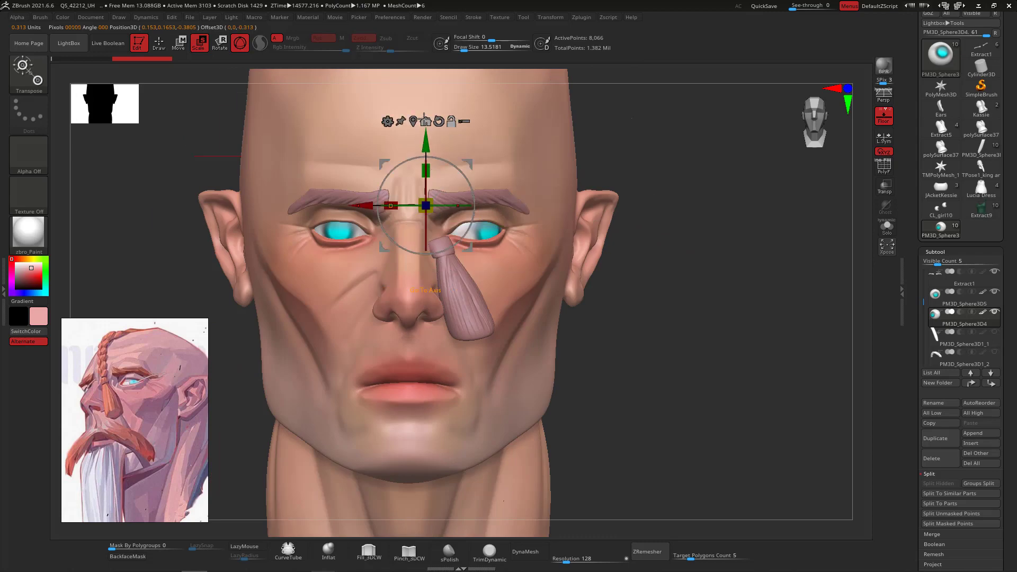
pyautogui.hotkey('ctrl', 'shift', 'z')
pyautogui.click(413, 121)
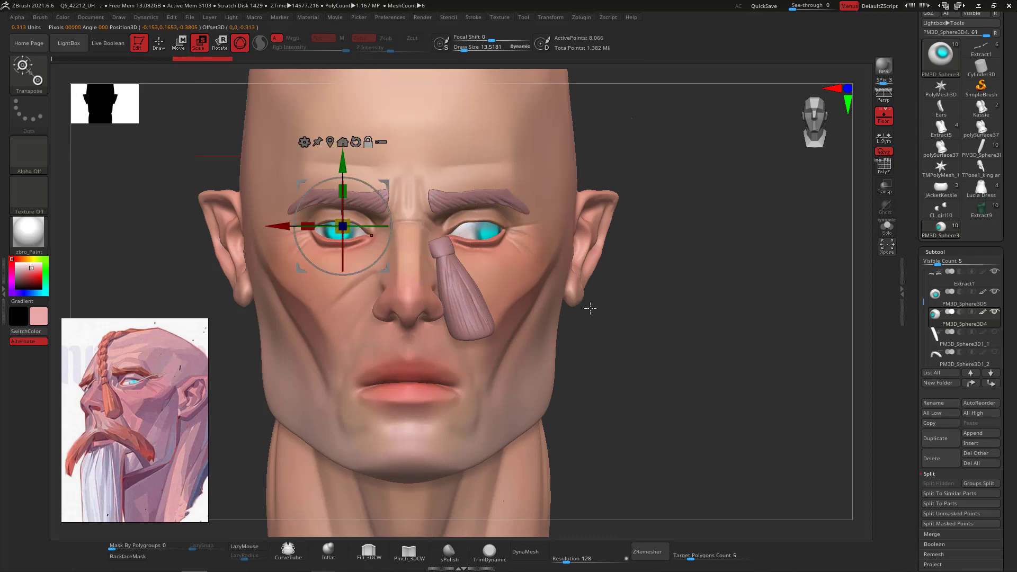
pyautogui.moveTo(677, 338); pyautogui.dragTo(716, 408)
pyautogui.moveTo(358, 225)
pyautogui.mouseDown()
pyautogui.moveTo(372, 227)
pyautogui.moveTo(353, 249)
pyautogui.moveTo(371, 255)
pyautogui.mouseUp()
pyautogui.moveTo(787, 369); pyautogui.dragTo(478, 257)
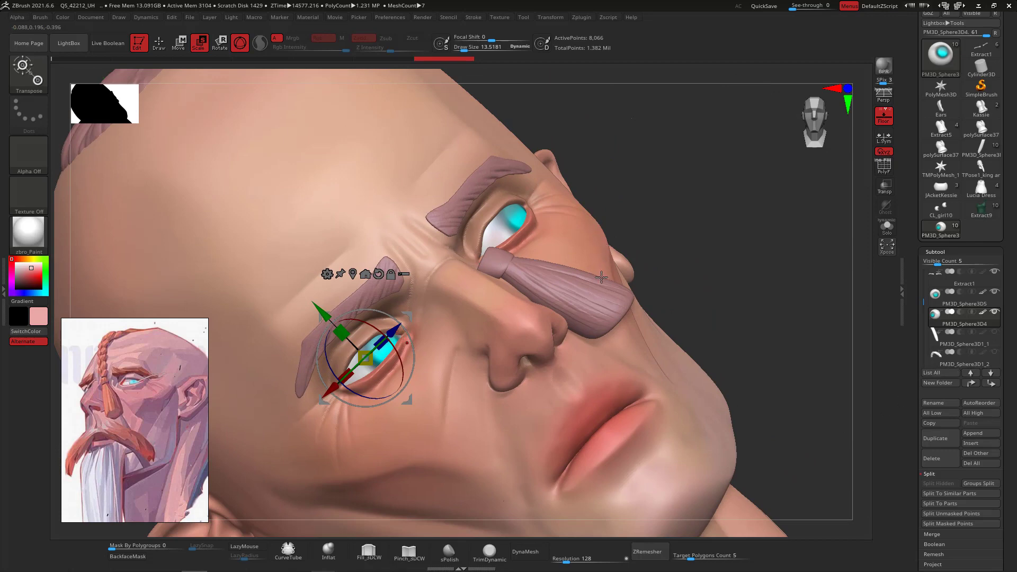
# Return to painting, sample a pale pink from the eye, and blend the white of the eyeball with it.
pyautogui.press('q')
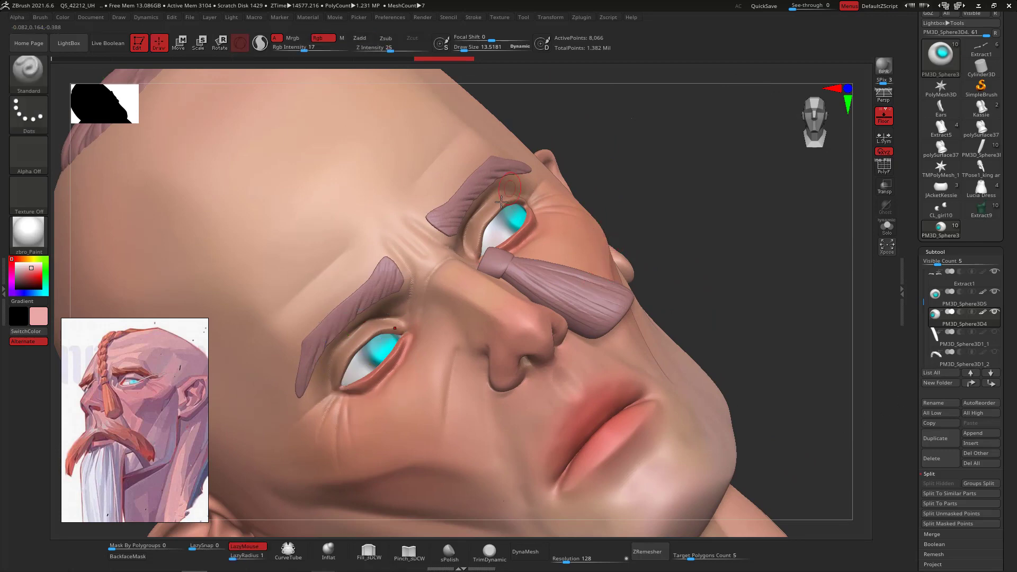
pyautogui.press('c')
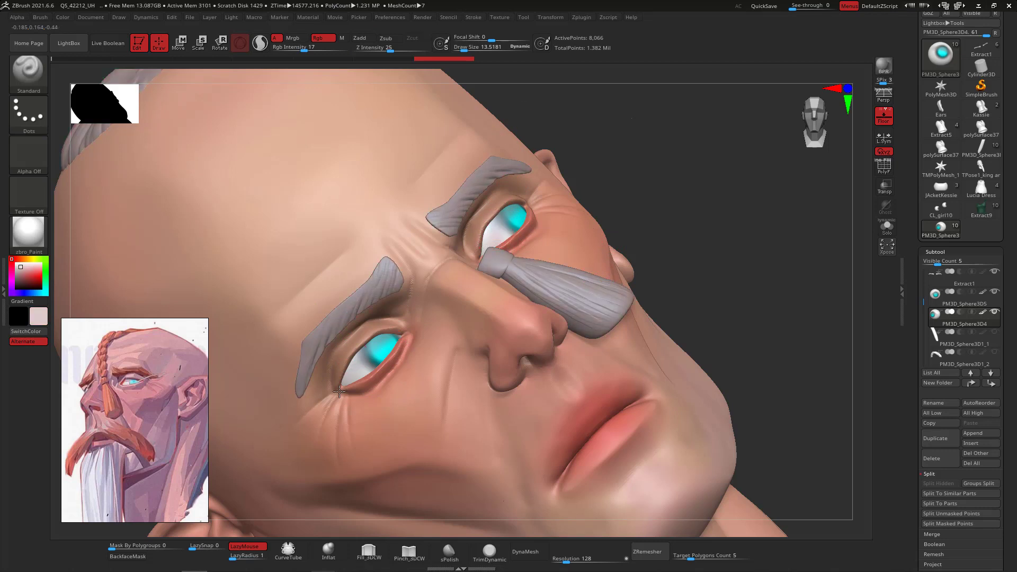
pyautogui.moveTo(508, 228); pyautogui.dragTo(493, 235)
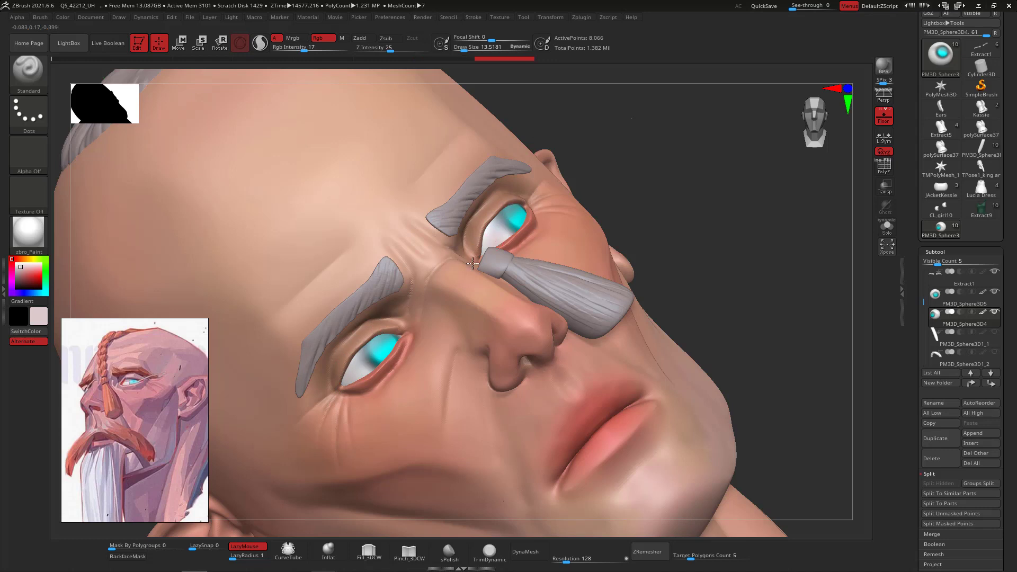
# Choose a saturated red based on a sampled colour and lightly tint the inner corner of the eye white.
pyautogui.moveTo(768, 299)
pyautogui.keyDown('shift'); pyautogui.mouseDown()
pyautogui.moveTo(819, 409)
pyautogui.moveTo(797, 352)
pyautogui.moveTo(791, 282)
pyautogui.moveTo(770, 295)
pyautogui.moveTo(810, 238)
pyautogui.moveTo(756, 261)
pyautogui.moveTo(768, 272)
pyautogui.moveTo(758, 298)
pyautogui.moveTo(776, 314)
pyautogui.moveTo(781, 291)
pyautogui.moveTo(781, 359)
pyautogui.moveTo(805, 358)
pyautogui.moveTo(799, 379)
pyautogui.moveTo(795, 336)
pyautogui.moveTo(790, 347)
pyautogui.moveTo(788, 373)
pyautogui.moveTo(813, 285)
pyautogui.mouseUp(); pyautogui.keyUp('shift')
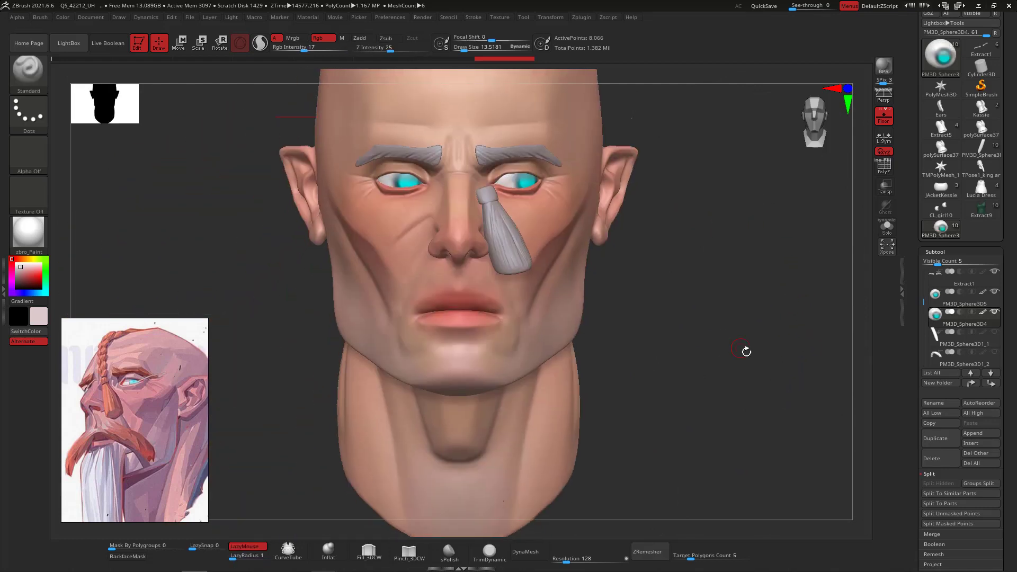
pyautogui.keyDown('alt'); pyautogui.moveTo(745, 349); pyautogui.dragTo(800, 345); pyautogui.keyUp('alt')
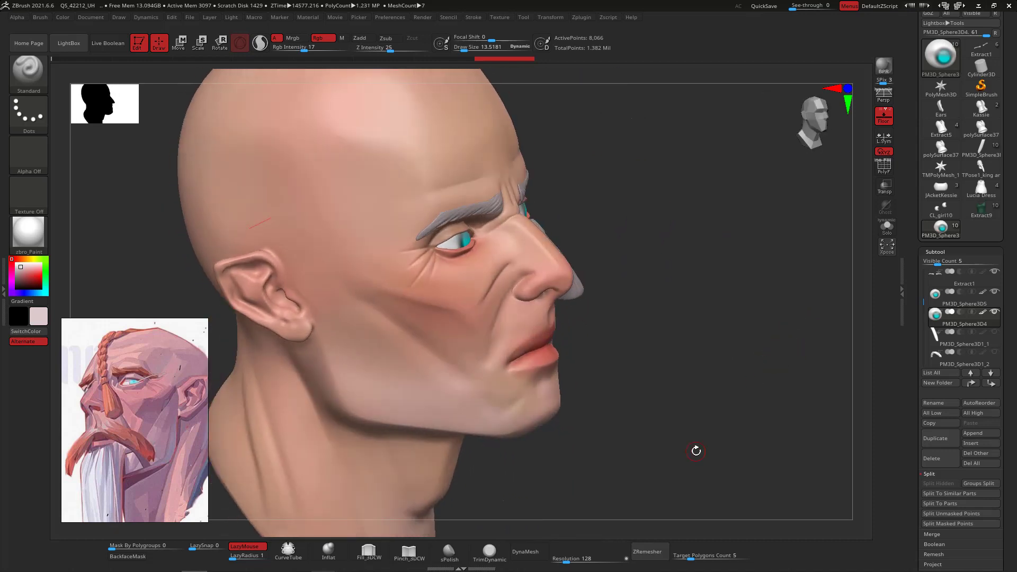
pyautogui.moveTo(665, 314); pyautogui.dragTo(548, 349)
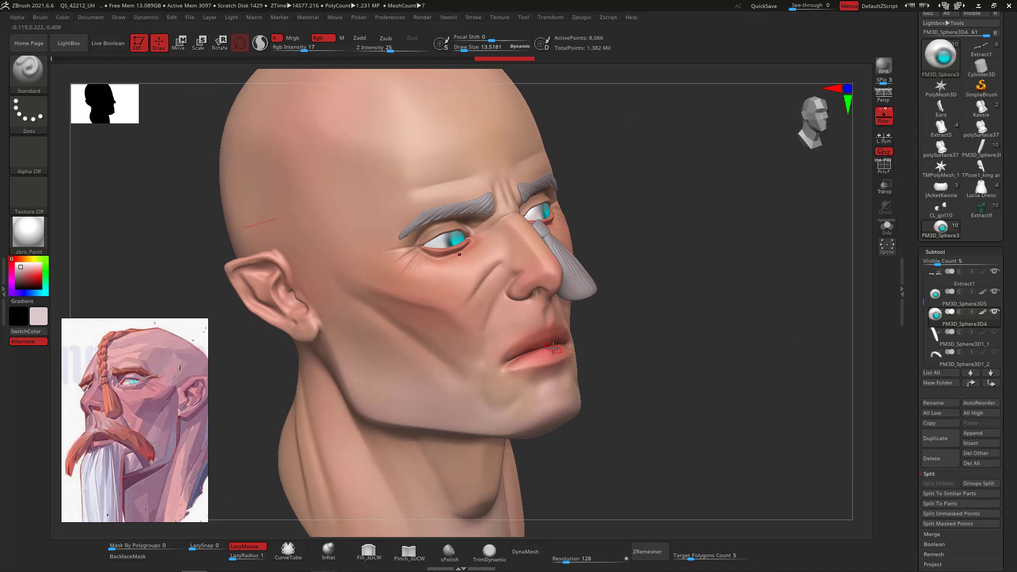
pyautogui.press('c')
pyautogui.moveTo(720, 252); pyautogui.dragTo(679, 285)
pyautogui.press('space')
pyautogui.click(38, 274)
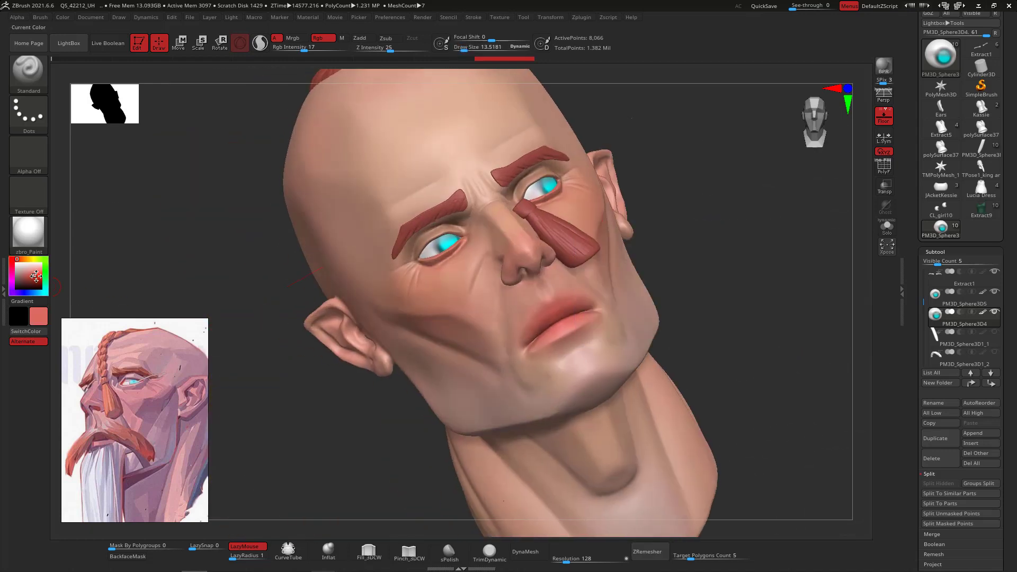
pyautogui.moveTo(719, 212); pyautogui.dragTo(773, 312)
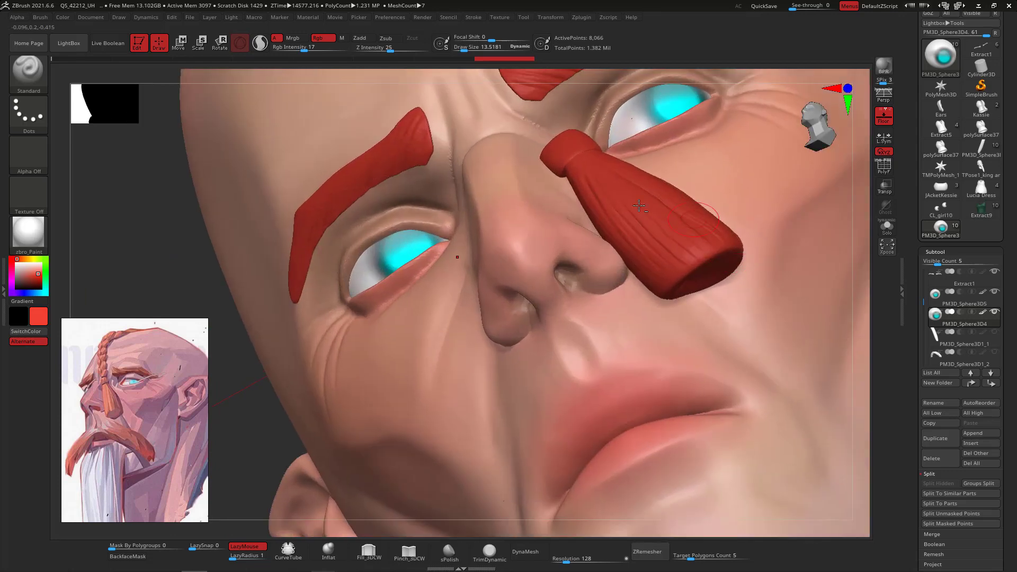
pyautogui.keyDown('alt'); pyautogui.moveTo(148, 256); pyautogui.dragTo(80, 399); pyautogui.keyUp('alt')
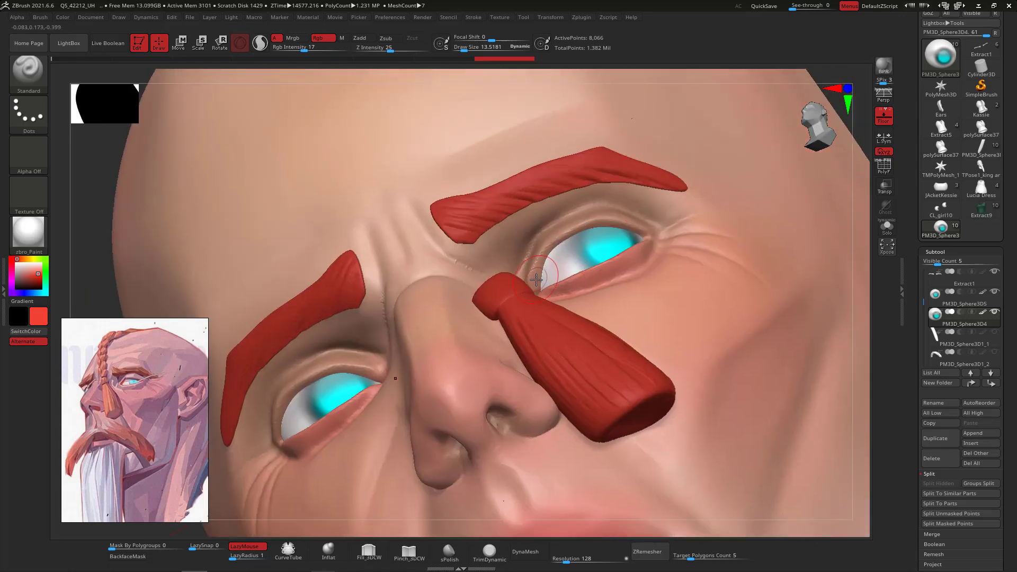
pyautogui.press('space')
pyautogui.moveTo(536, 280); pyautogui.dragTo(533, 279)
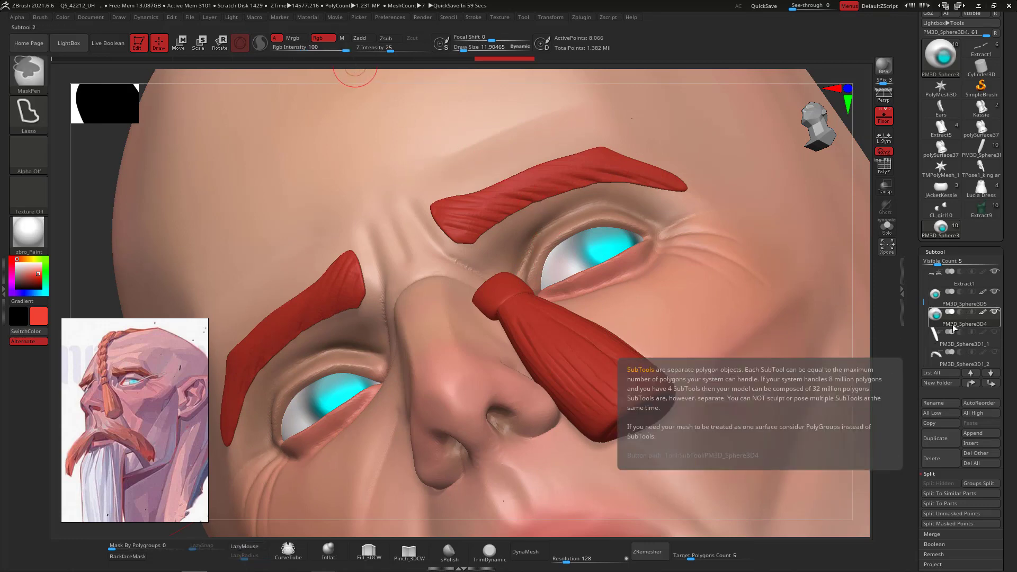
# Select the king arthur head, paint thin red along the eyelid rims with a smaller brush, and soften them with sampled brown skin tone.
pyautogui.moveTo(924, 302); pyautogui.dragTo(924, 271)
pyautogui.click(960, 277)
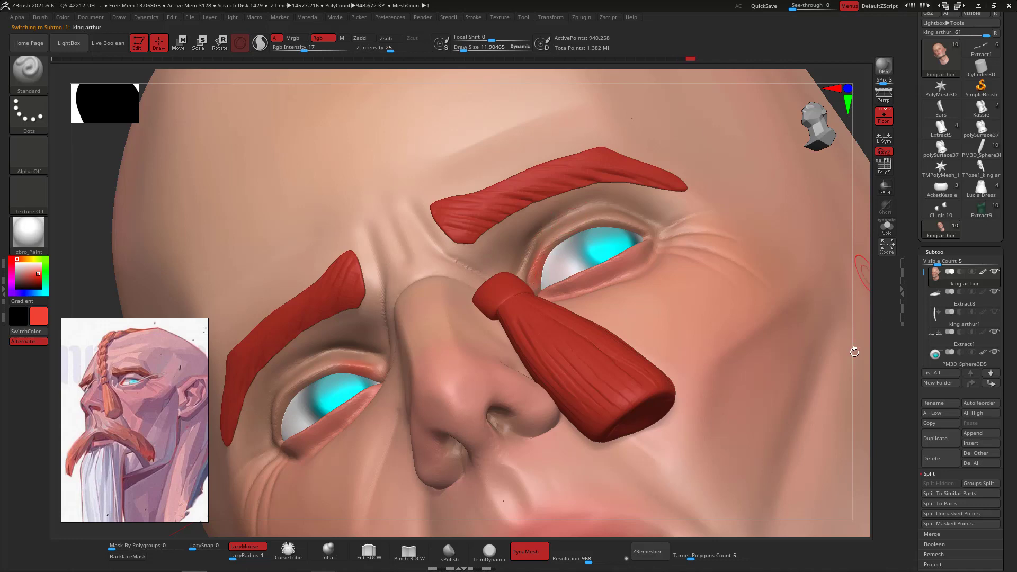
pyautogui.moveTo(856, 339); pyautogui.dragTo(827, 344)
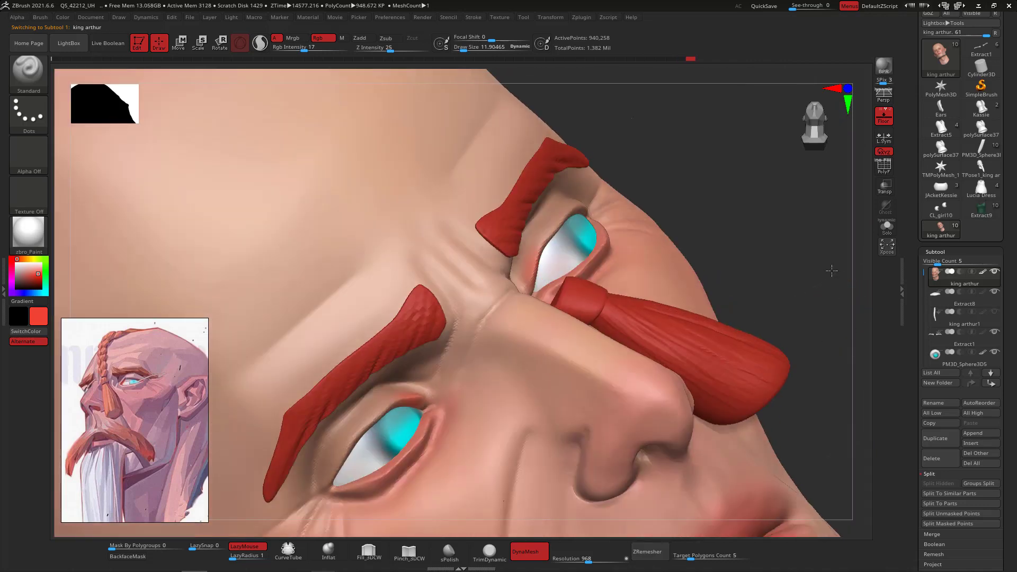
pyautogui.moveTo(832, 270)
pyautogui.mouseDown()
pyautogui.moveTo(854, 212)
pyautogui.moveTo(840, 183)
pyautogui.mouseUp()
pyautogui.press('space')
pyautogui.moveTo(541, 213); pyautogui.dragTo(532, 214)
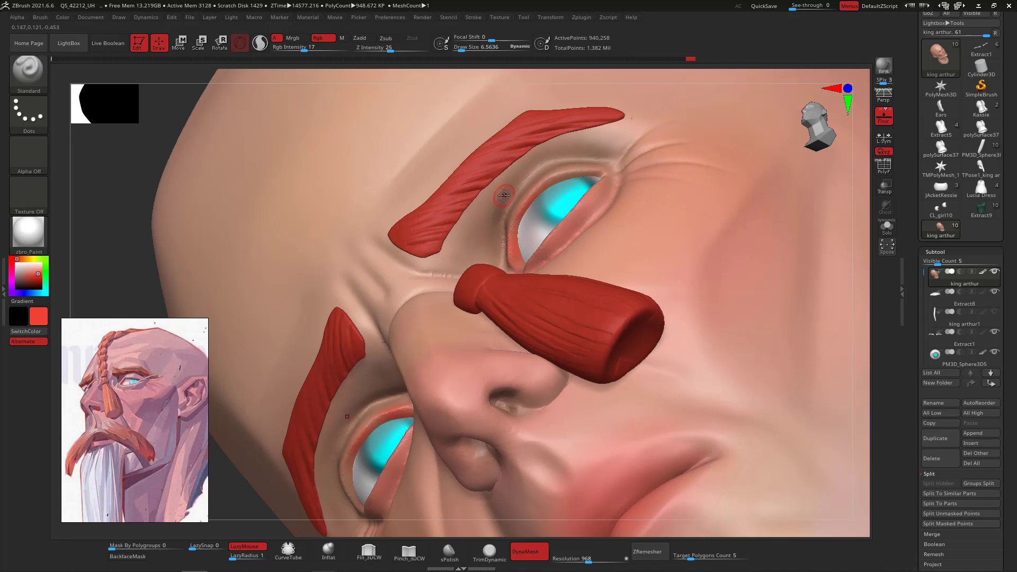
pyautogui.press('c')
pyautogui.moveTo(871, 242); pyautogui.dragTo(907, 265)
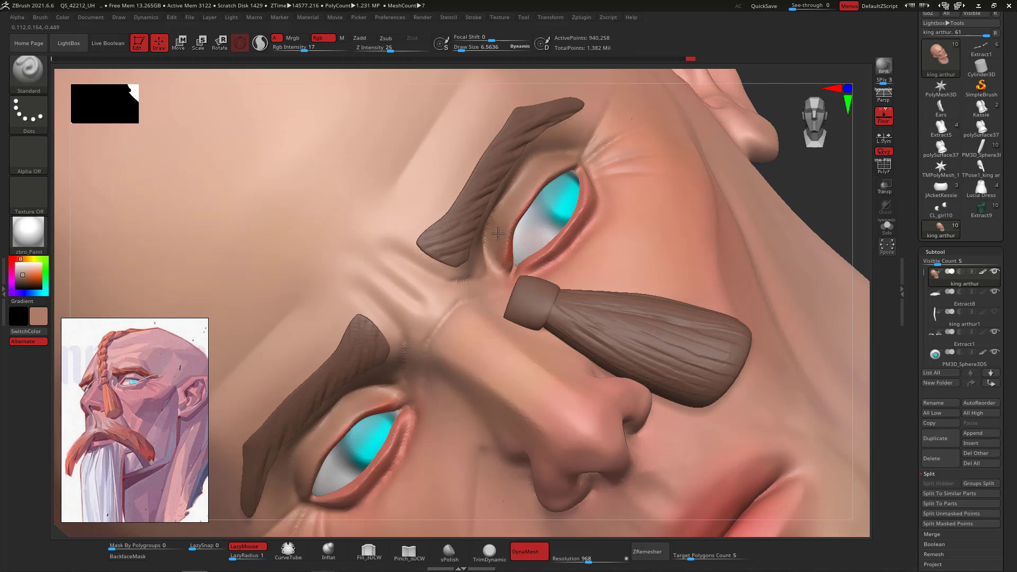
# Unhide the braid, moustache and beard subtools on the head.
pyautogui.keyDown('shift'); pyautogui.moveTo(869, 279); pyautogui.dragTo(872, 366); pyautogui.keyUp('shift')
pyautogui.keyDown('alt'); pyautogui.moveTo(879, 172); pyautogui.dragTo(864, 190); pyautogui.keyUp('alt')
pyautogui.click(995, 313)
pyautogui.click(998, 341)
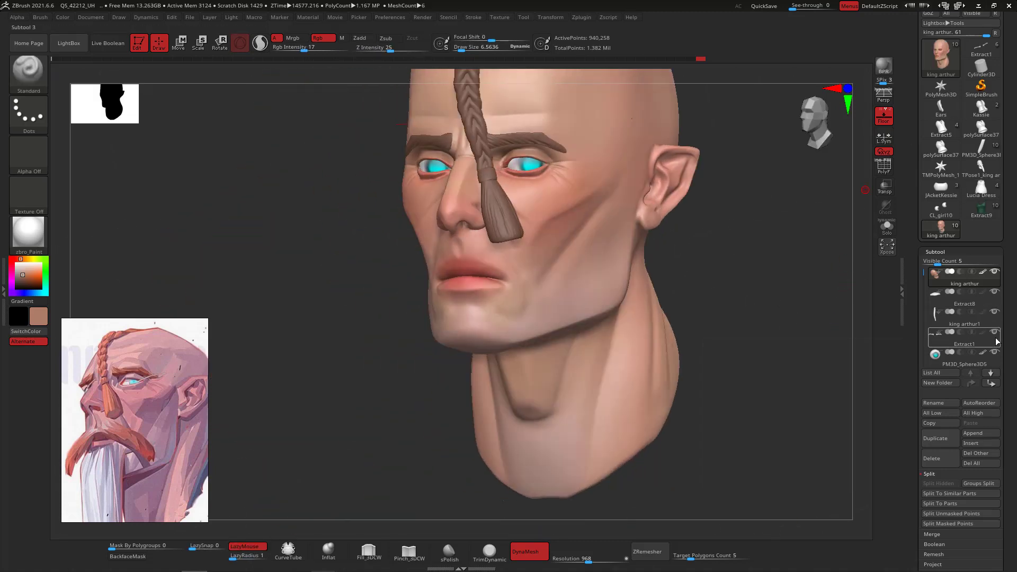
pyautogui.moveTo(997, 340)
pyautogui.click(959, 300)
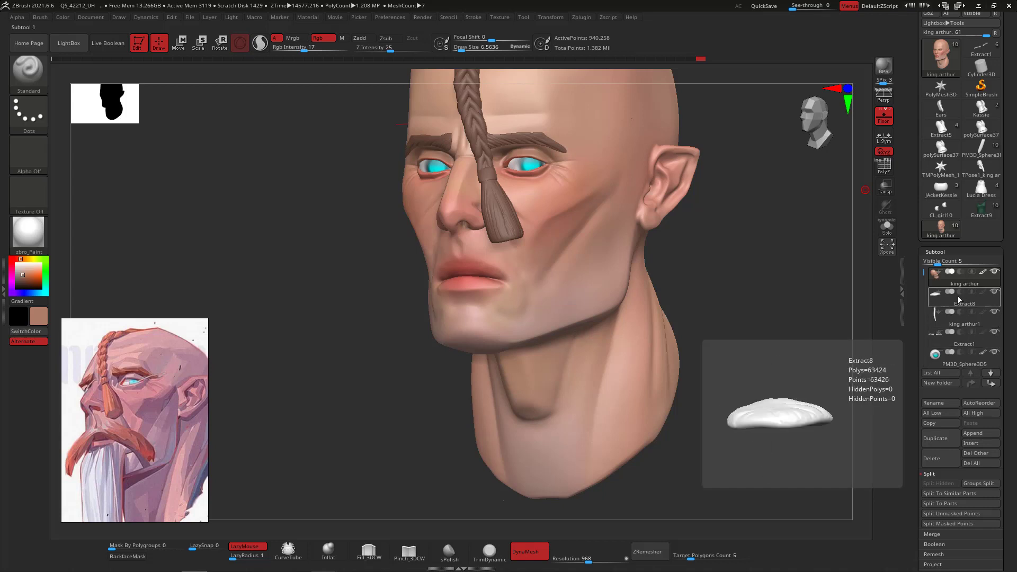
pyautogui.scroll(-3, 969, 318)
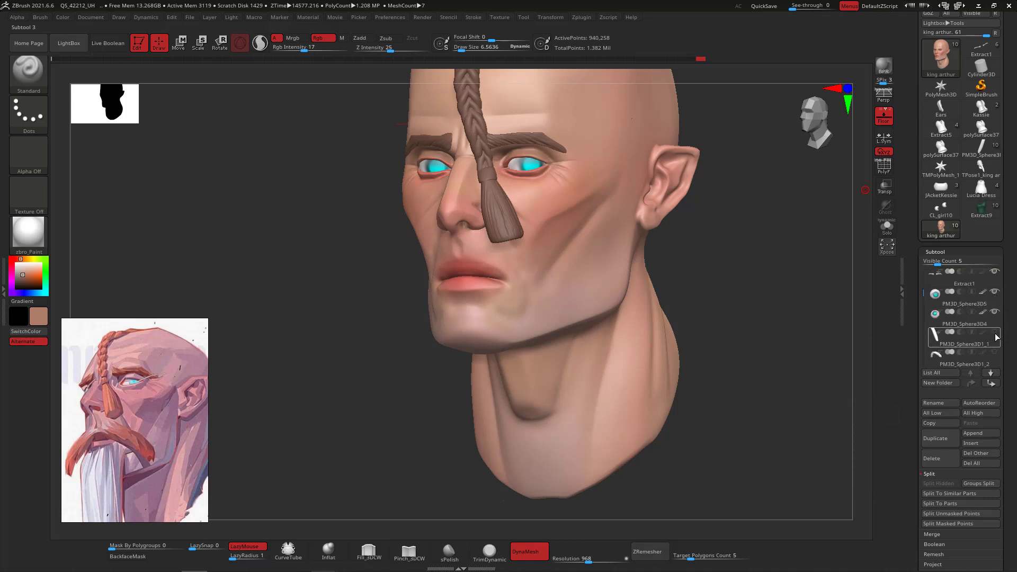
pyautogui.click(996, 356)
pyautogui.click(995, 354)
pyautogui.moveTo(761, 470); pyautogui.dragTo(762, 392)
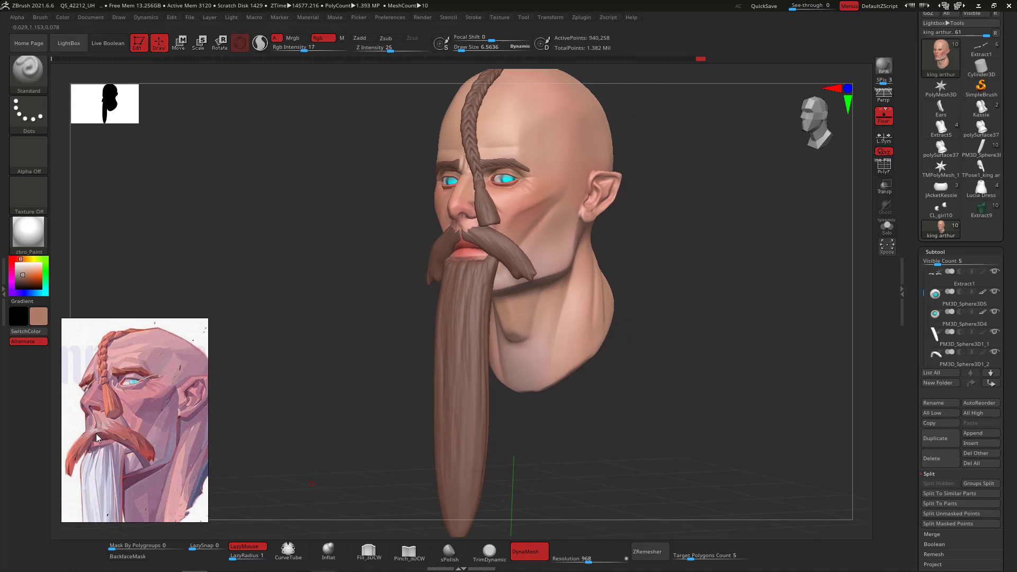
# Select the braid subtool king arthur1 and mix an orange paint colour of R 219, G 110, B 61.
pyautogui.moveTo(766, 352)
pyautogui.mouseDown()
pyautogui.moveTo(793, 327)
pyautogui.moveTo(793, 302)
pyautogui.moveTo(752, 336)
pyautogui.moveTo(766, 336)
pyautogui.moveTo(743, 336)
pyautogui.moveTo(758, 330)
pyautogui.moveTo(724, 352)
pyautogui.moveTo(747, 346)
pyautogui.mouseUp()
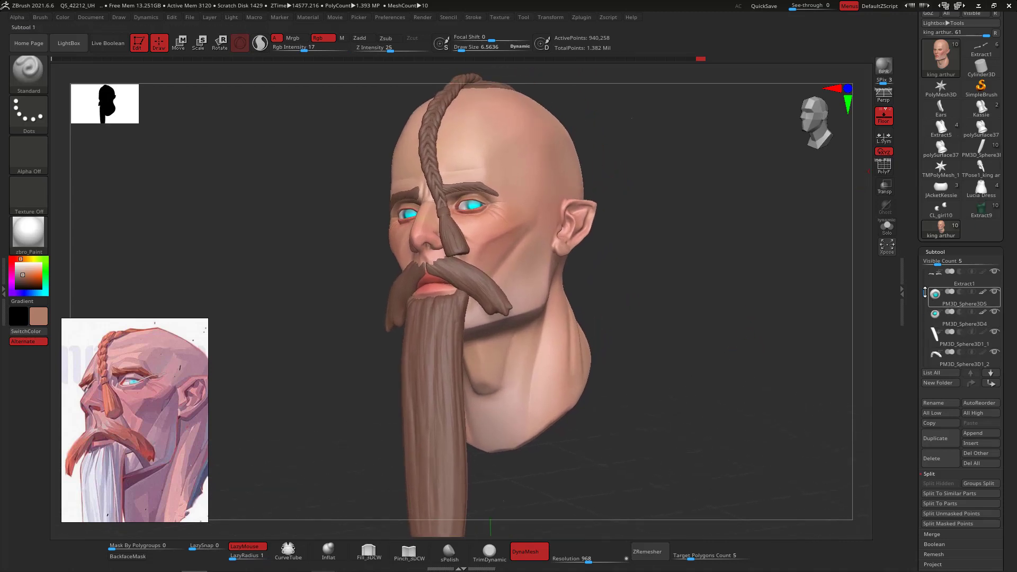
pyautogui.moveTo(922, 301); pyautogui.dragTo(923, 328)
pyautogui.click(962, 303)
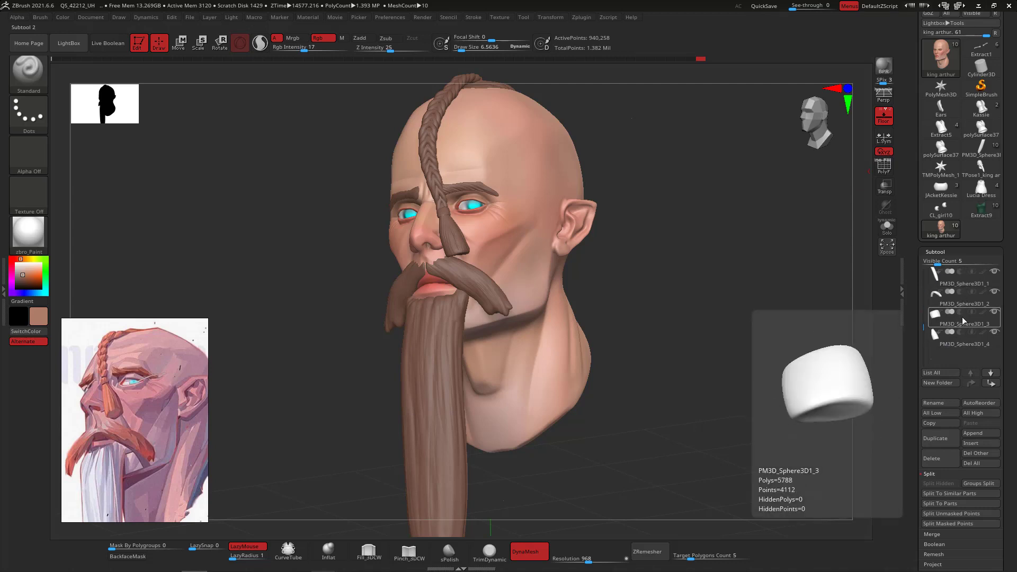
pyautogui.moveTo(927, 316); pyautogui.dragTo(930, 265)
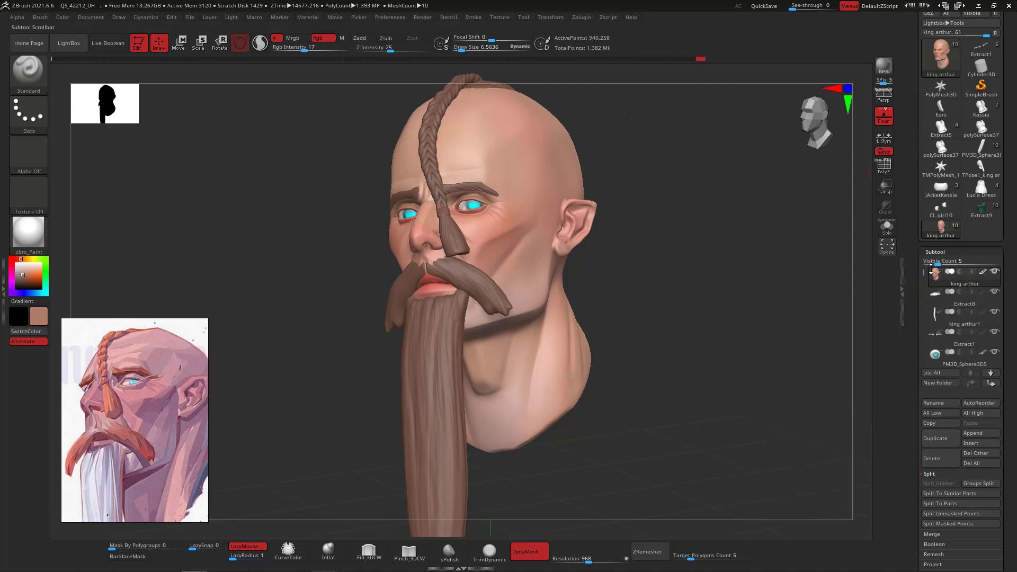
pyautogui.click(952, 323)
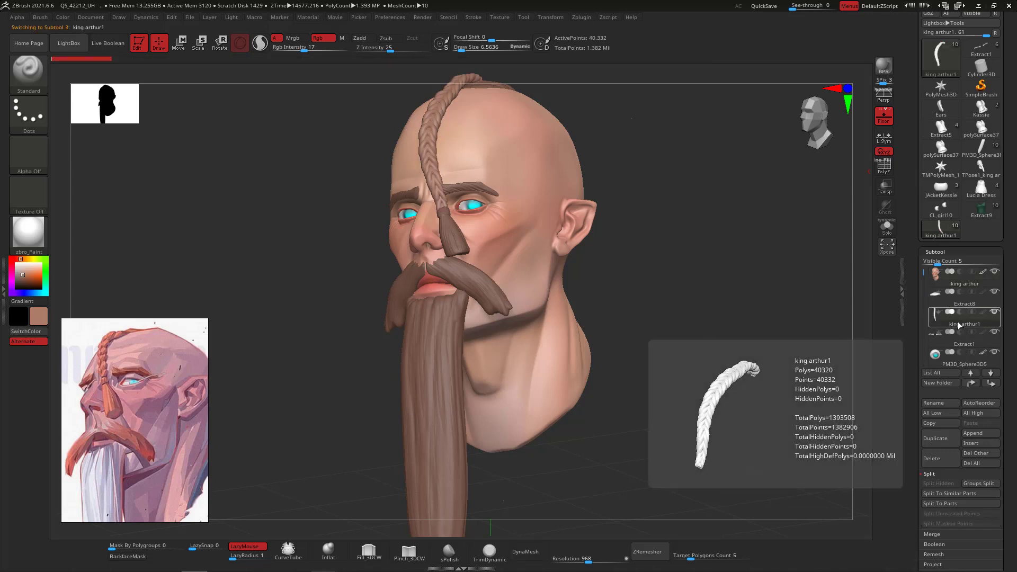
pyautogui.click(38, 276)
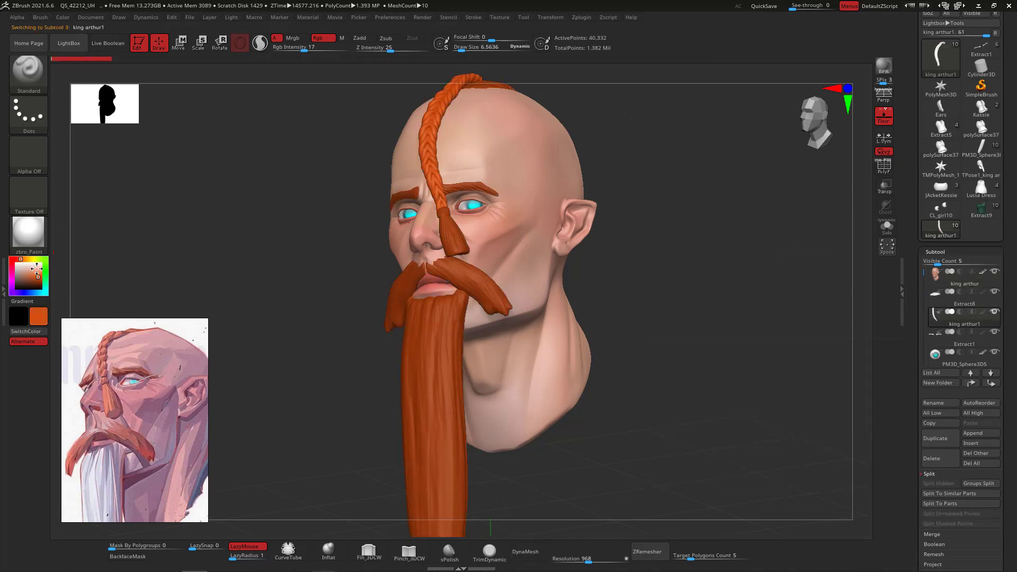
pyautogui.moveTo(37, 270); pyautogui.dragTo(39, 271)
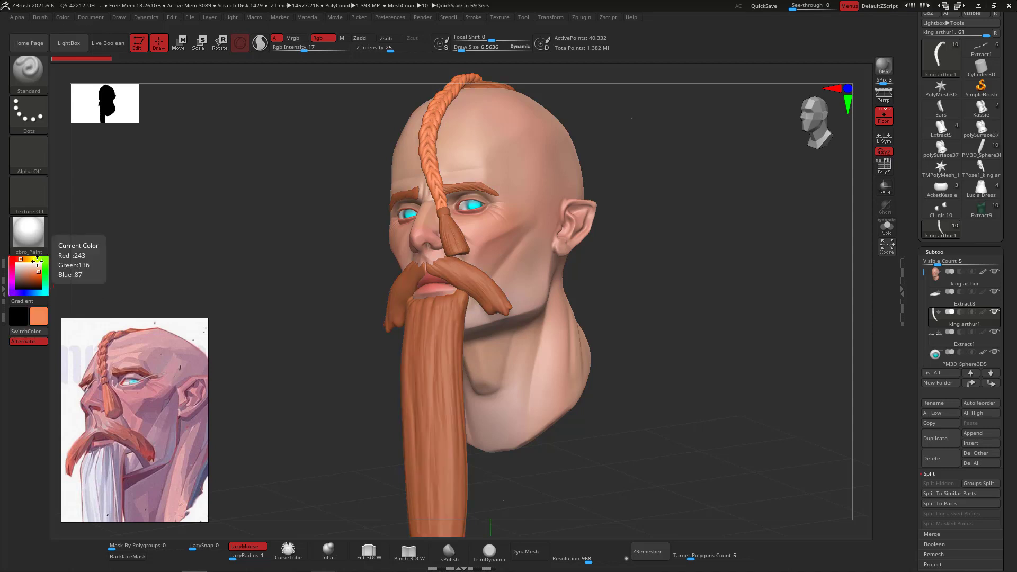
pyautogui.moveTo(39, 271); pyautogui.dragTo(35, 276)
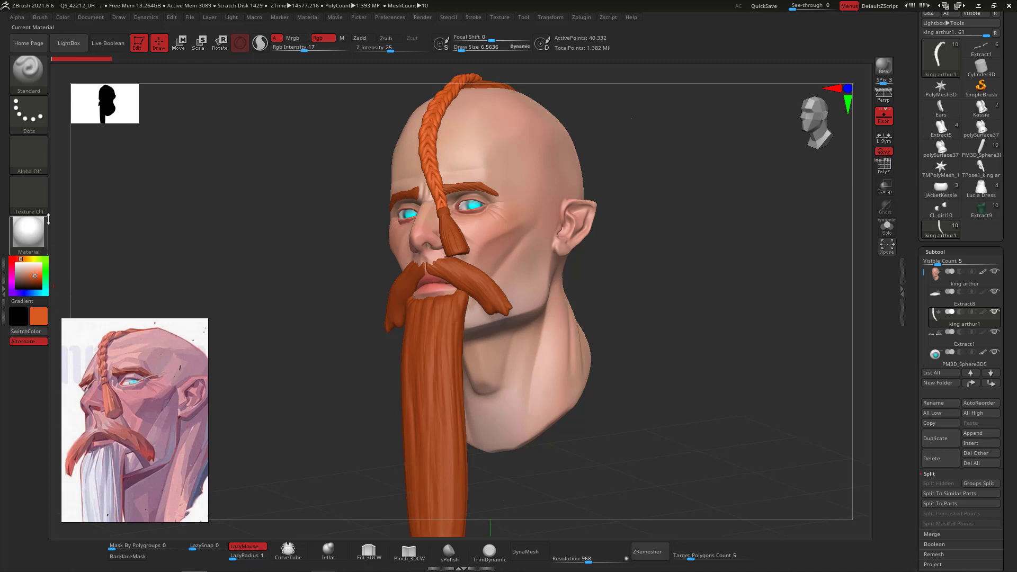
pyautogui.click(29, 278)
pyautogui.moveTo(32, 277); pyautogui.dragTo(35, 276)
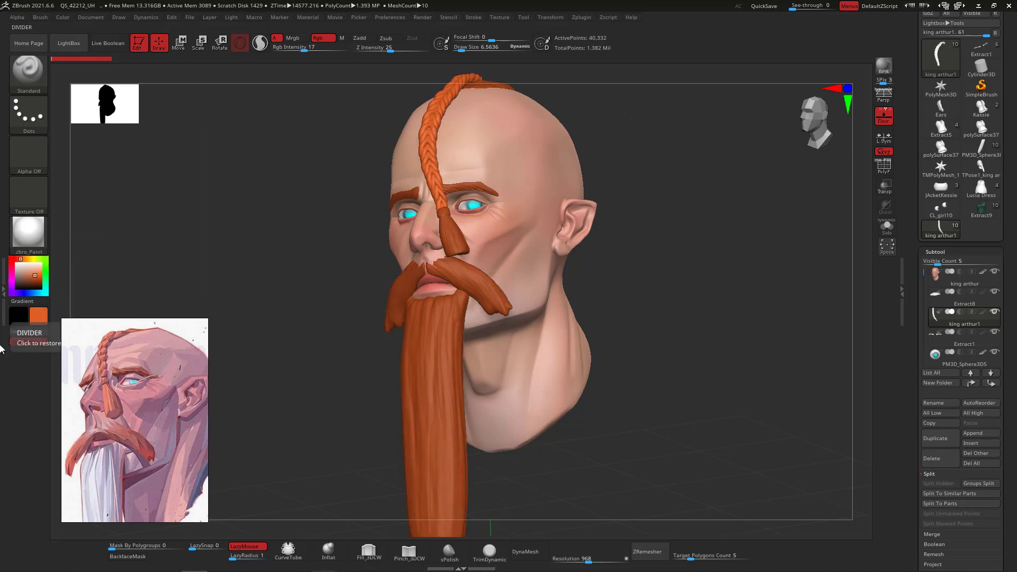
pyautogui.click(34, 274)
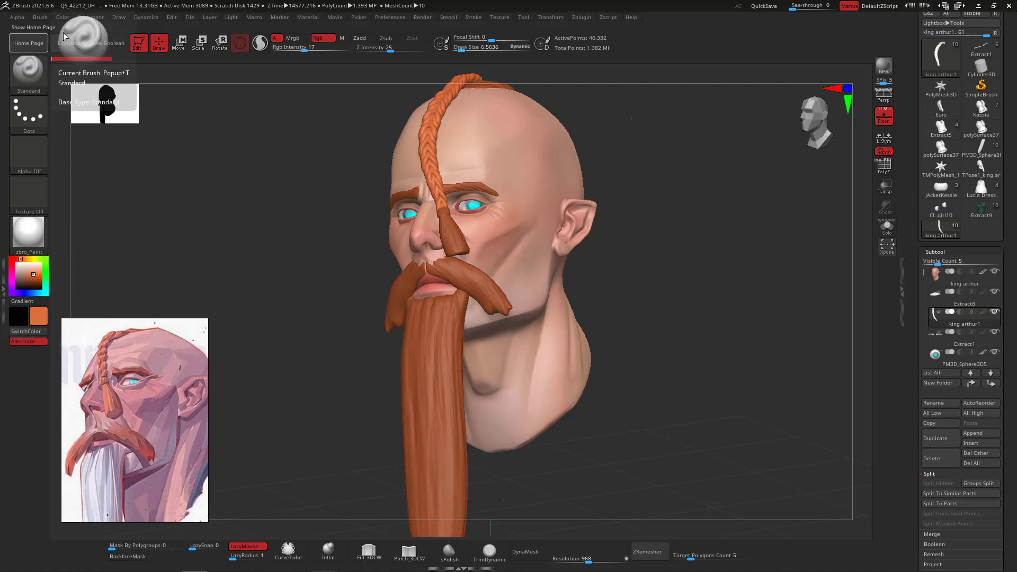
# Raise Rgb Intensity to 100 and fill the whole braid with the orange.
pyautogui.click(62, 17)
pyautogui.click(97, 206)
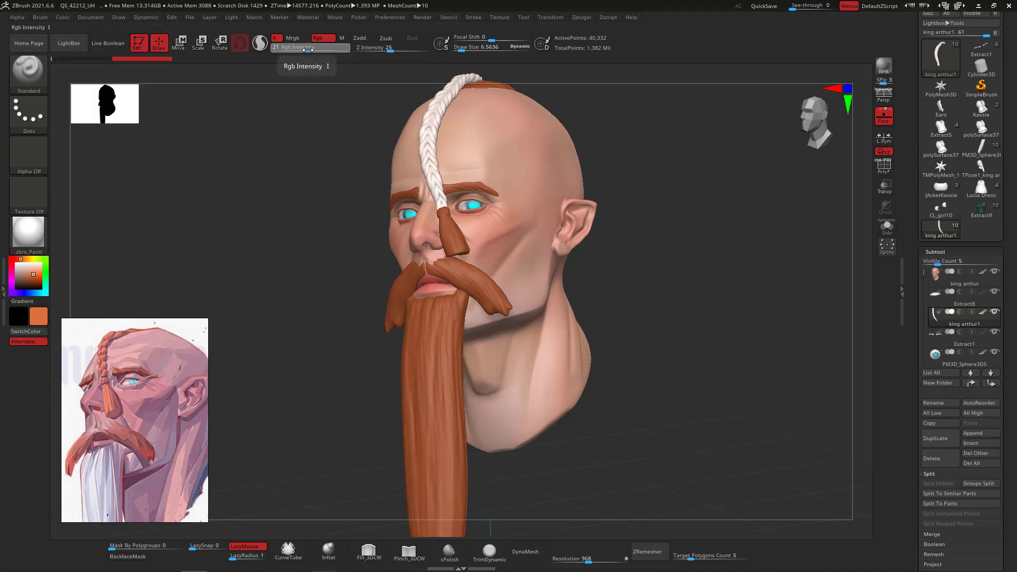
pyautogui.moveTo(306, 49); pyautogui.dragTo(347, 49)
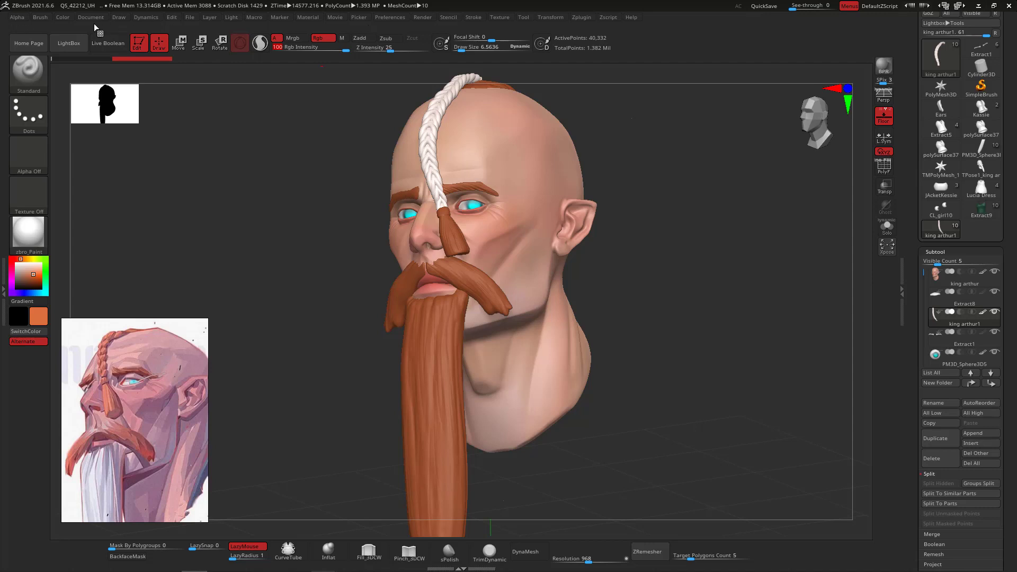
pyautogui.click(64, 20)
pyautogui.click(96, 206)
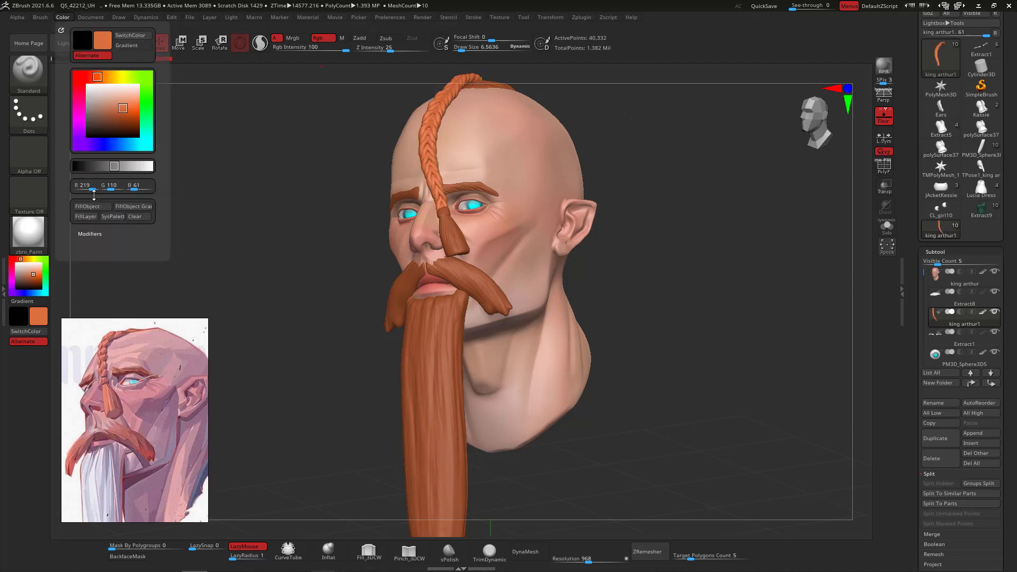
# Fill the braid's tie band (PM3D_Sphere3D1_3) and the tuft below it (PM3D_Sphere3D1_4) with the same orange.
pyautogui.moveTo(737, 295)
pyautogui.mouseDown()
pyautogui.moveTo(758, 335)
pyautogui.moveTo(745, 318)
pyautogui.moveTo(756, 323)
pyautogui.moveTo(747, 292)
pyautogui.mouseUp()
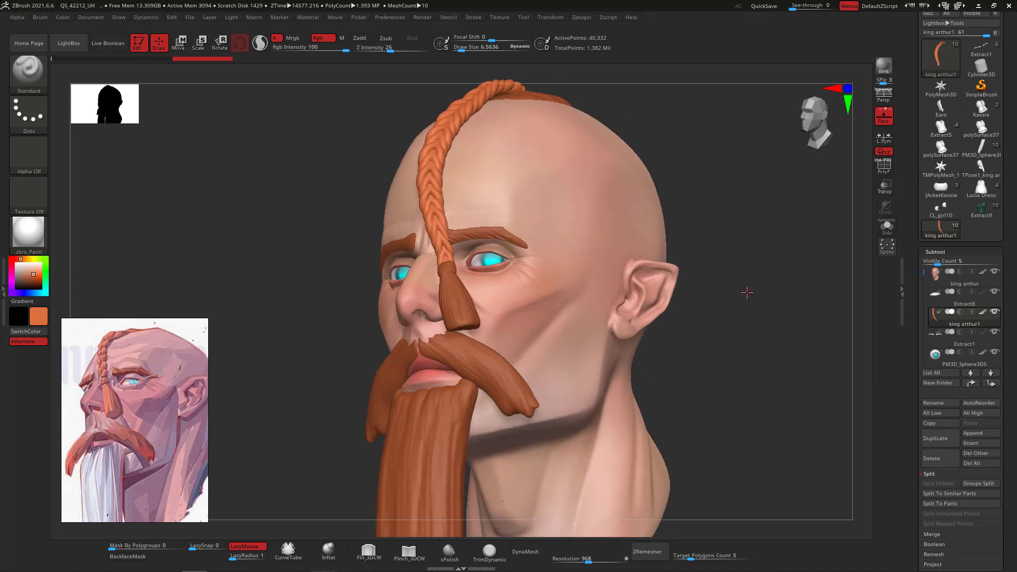
pyautogui.click(962, 339)
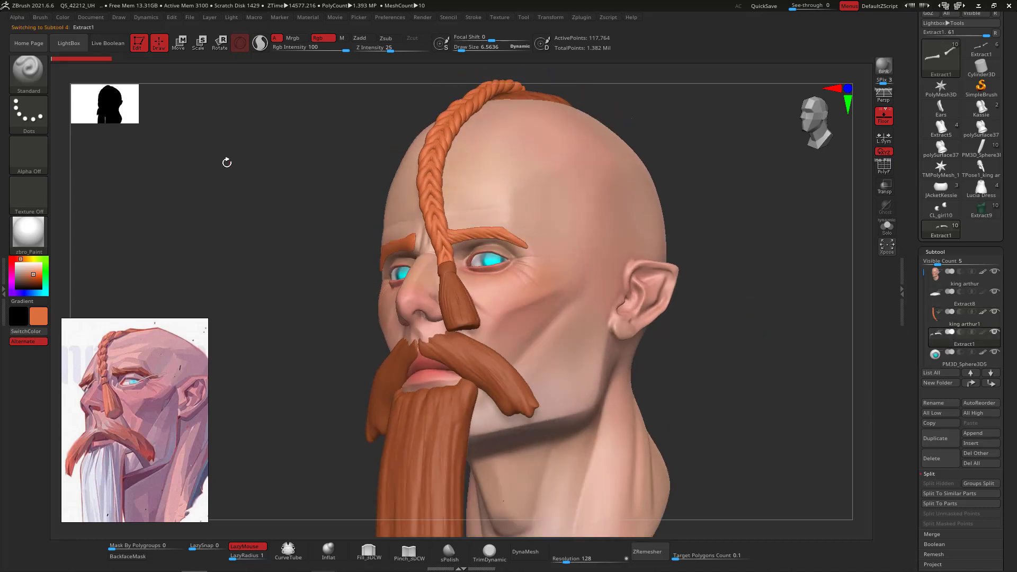
pyautogui.scroll(-4, 948, 341)
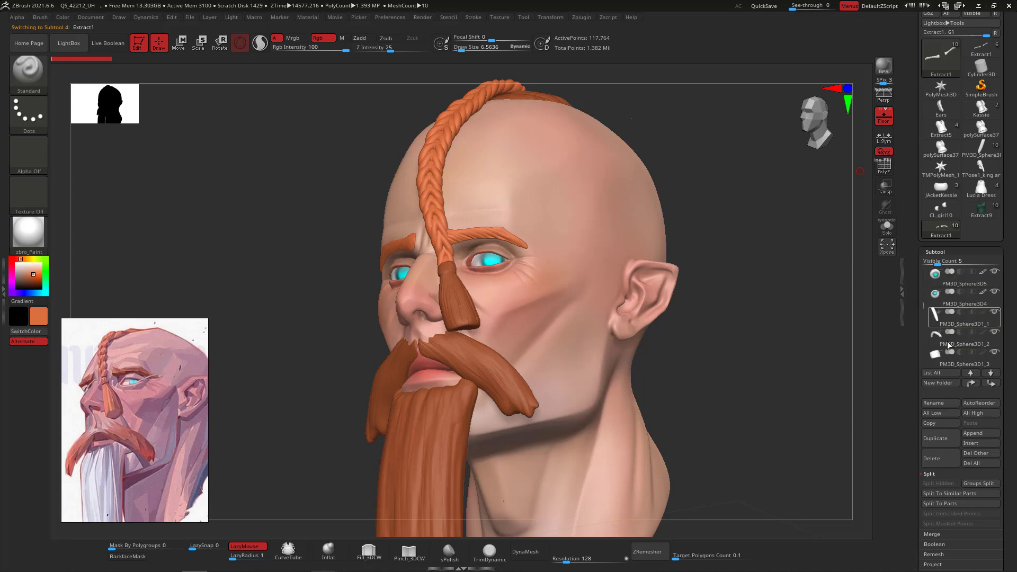
pyautogui.click(949, 363)
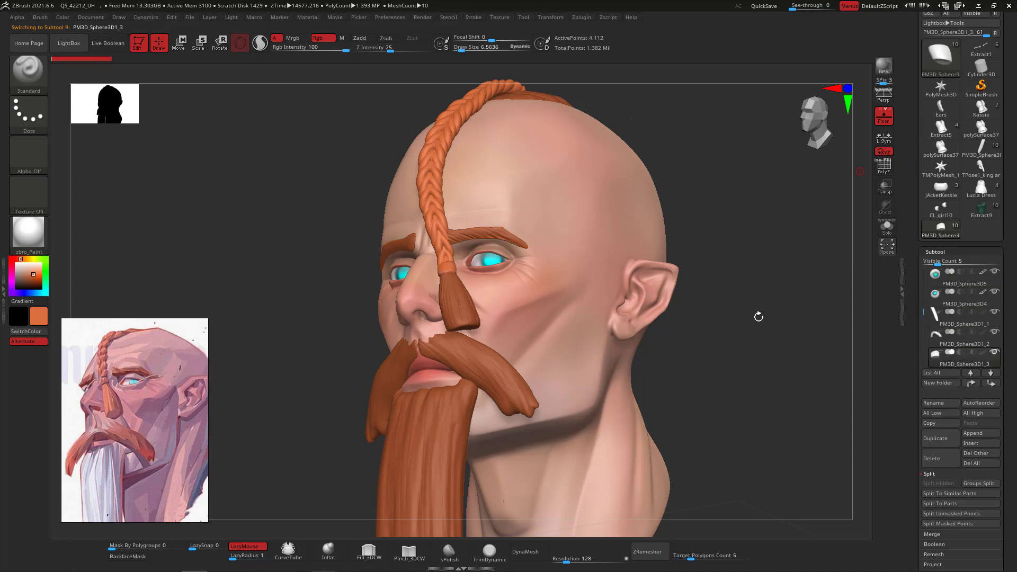
pyautogui.click(62, 17)
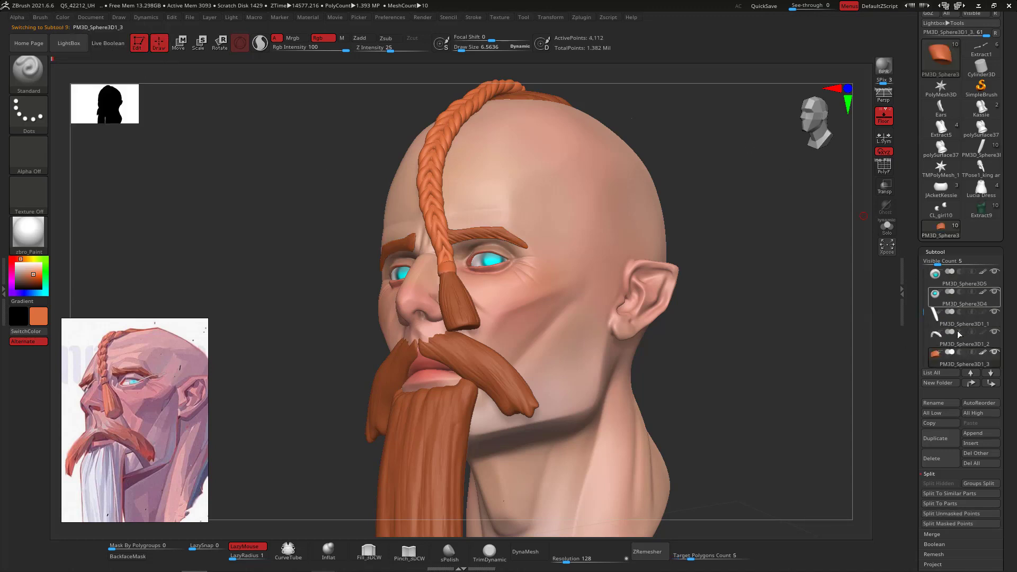
pyautogui.scroll(-2, 948, 332)
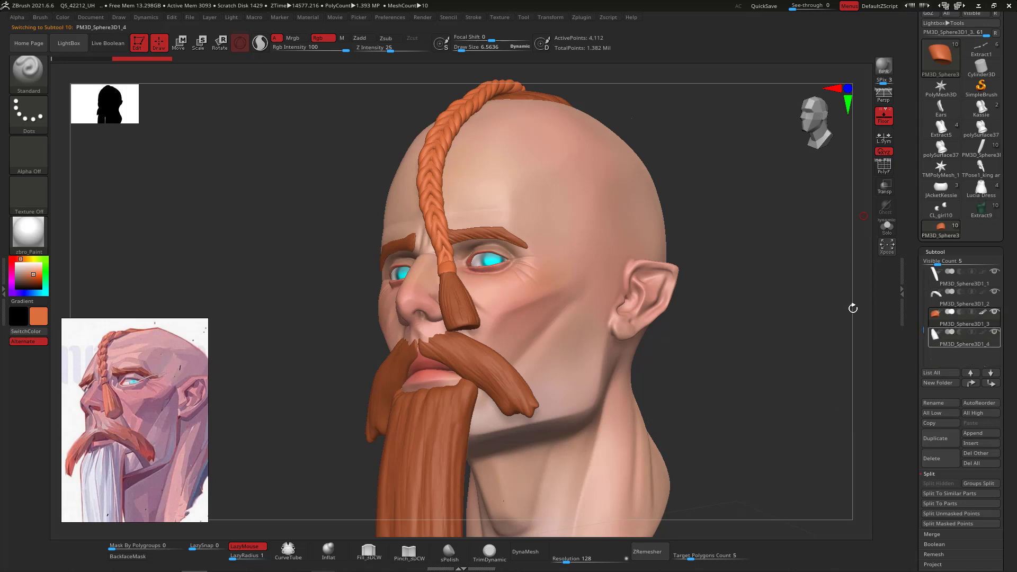
pyautogui.click(63, 18)
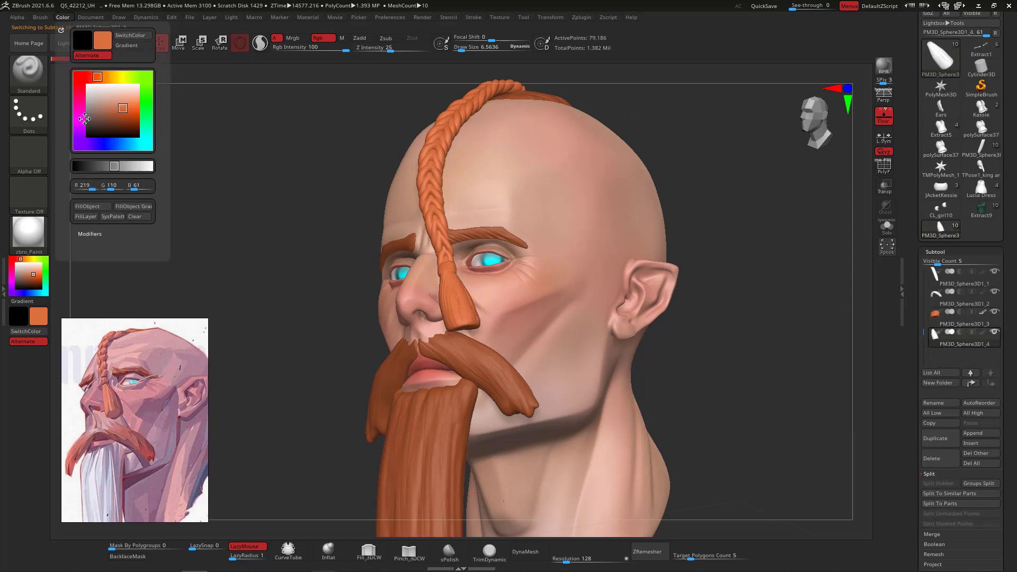
pyautogui.click(91, 207)
# Select the moustache subtool PM3D_Sphere3D1_2 and fill it with the orange.
pyautogui.click(953, 298)
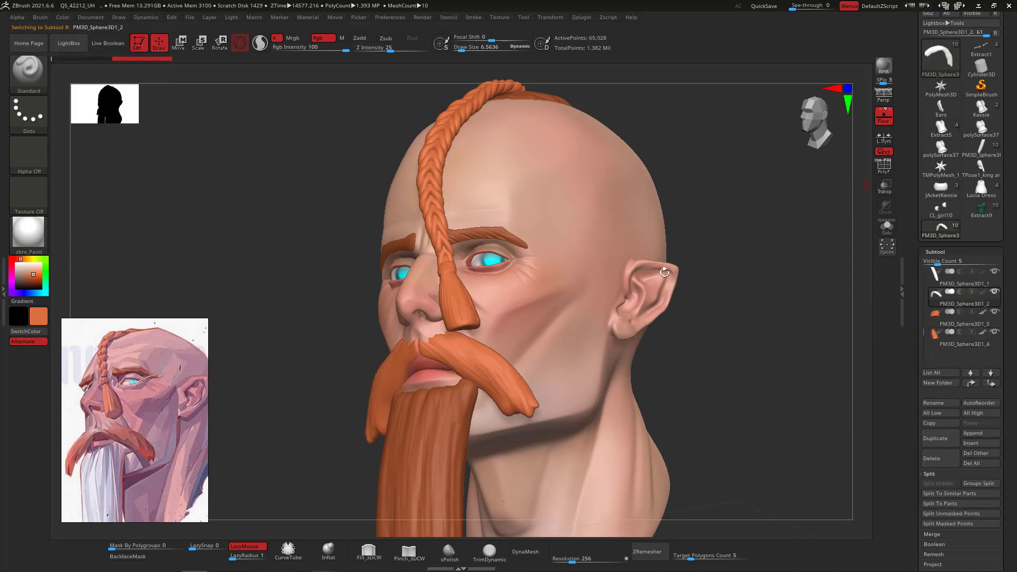
pyautogui.click(64, 18)
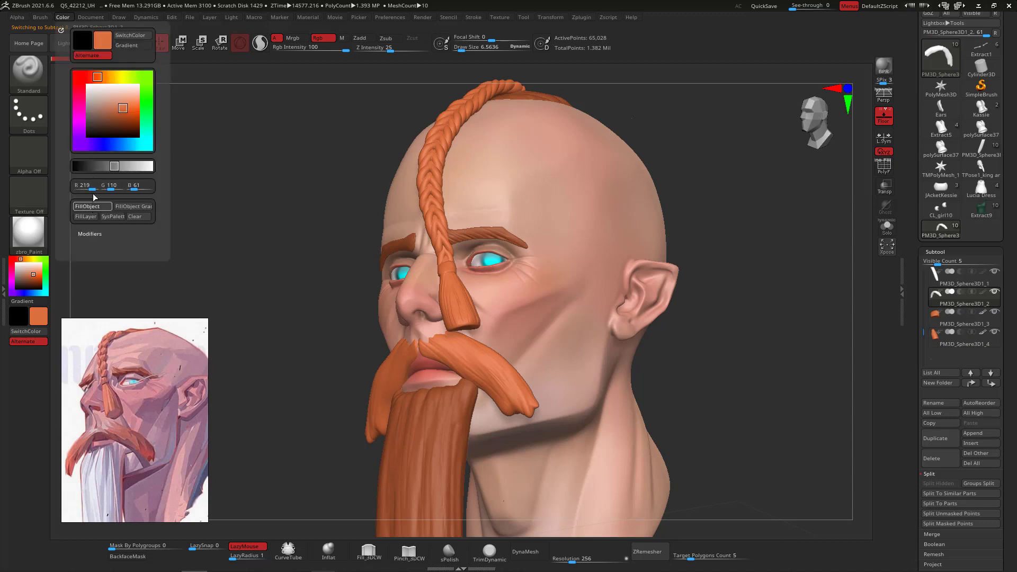
pyautogui.click(91, 207)
pyautogui.keyDown('shift'); pyautogui.moveTo(801, 380); pyautogui.dragTo(804, 389); pyautogui.keyUp('shift')
pyautogui.moveTo(701, 367)
pyautogui.keyDown('alt'); pyautogui.mouseDown()
pyautogui.moveTo(694, 336)
pyautogui.moveTo(716, 379)
pyautogui.moveTo(711, 282)
pyautogui.moveTo(697, 322)
pyautogui.moveTo(711, 270)
pyautogui.moveTo(700, 281)
pyautogui.mouseUp(); pyautogui.keyUp('alt')
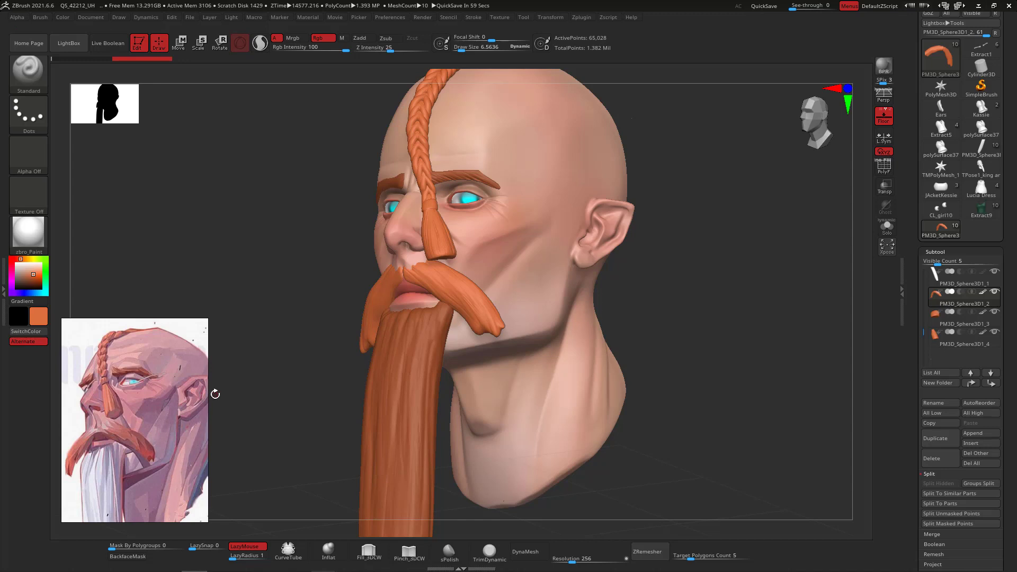
pyautogui.moveTo(772, 357); pyautogui.dragTo(772, 320)
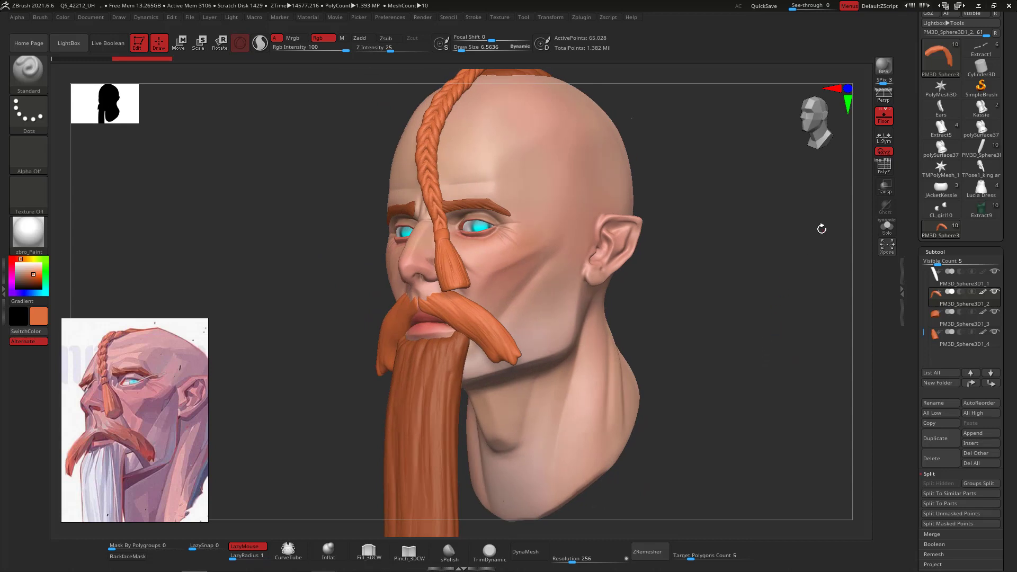
# Give the brush the gradient Alpha 27 and make the king arthur head the active subtool.
pyautogui.click(33, 113)
pyautogui.click(33, 151)
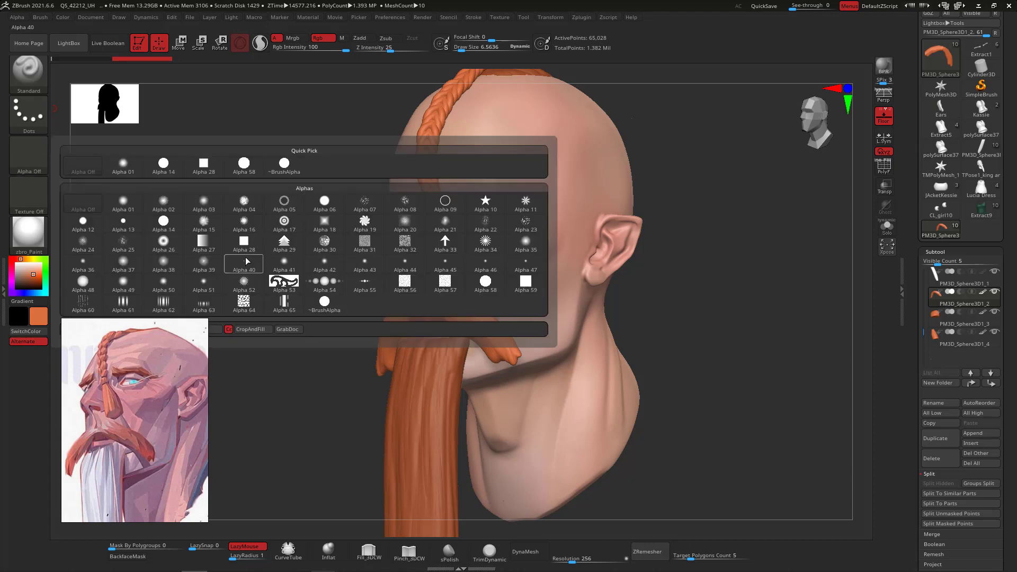
pyautogui.click(202, 243)
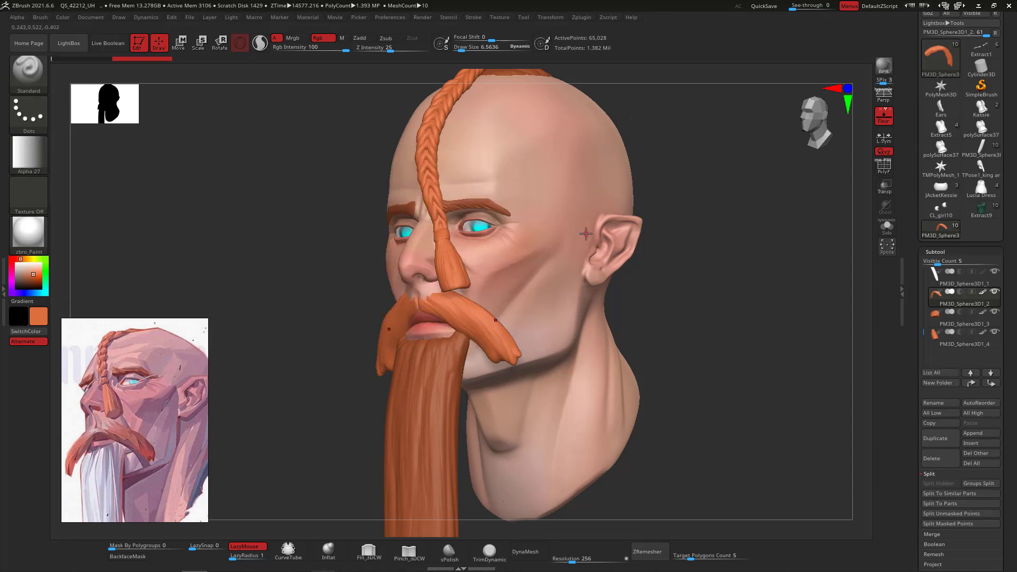
pyautogui.keyDown('alt'); pyautogui.click(586, 234); pyautogui.keyUp('alt')
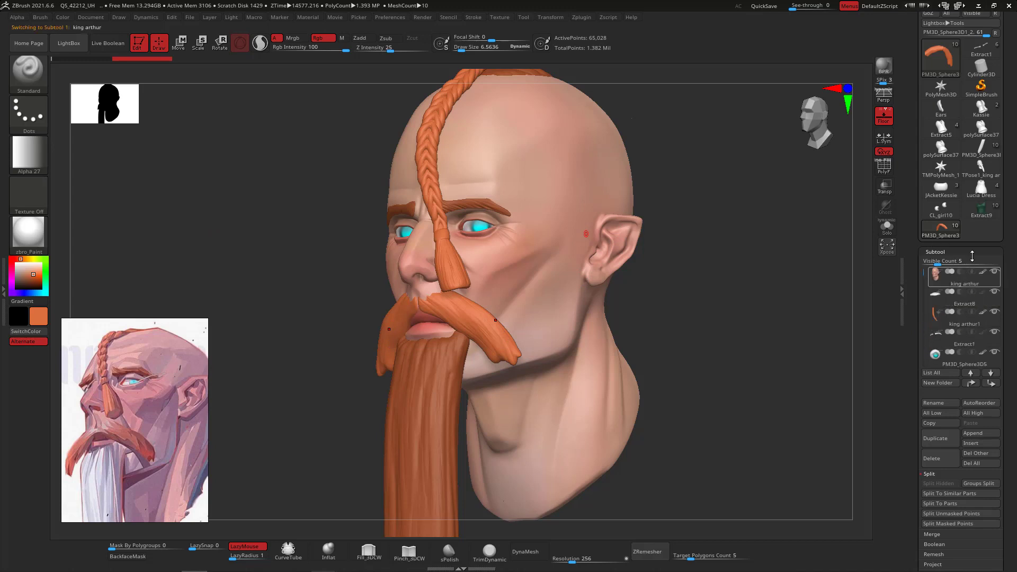
pyautogui.moveTo(756, 216); pyautogui.dragTo(753, 230)
pyautogui.moveTo(760, 264); pyautogui.dragTo(766, 204)
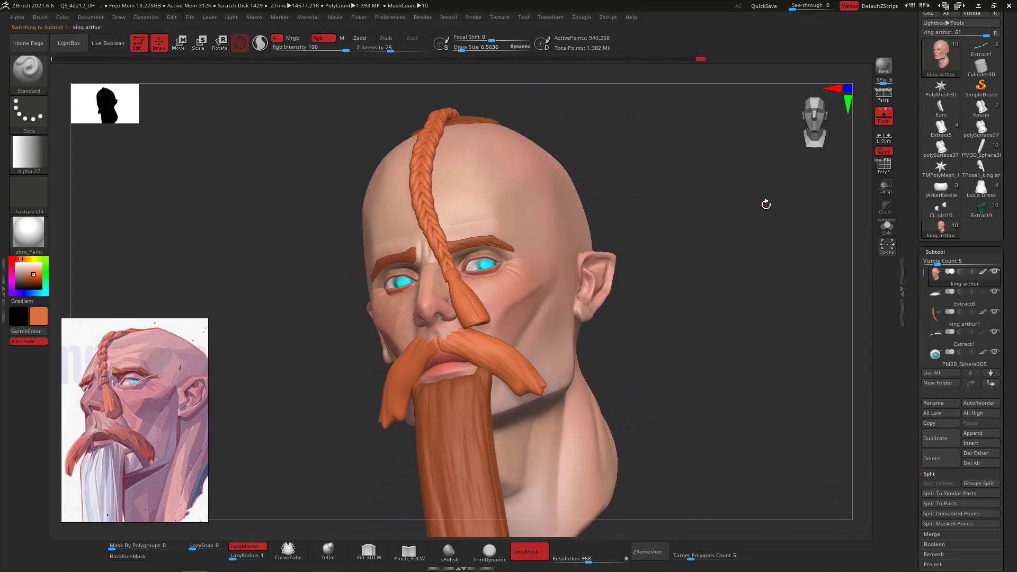
# Enlarge the brush to a draw size of about 44.6 and choose a light blue paint colour.
pyautogui.press('space')
pyautogui.moveTo(645, 317); pyautogui.dragTo(654, 316)
pyautogui.moveTo(717, 291); pyautogui.dragTo(712, 299)
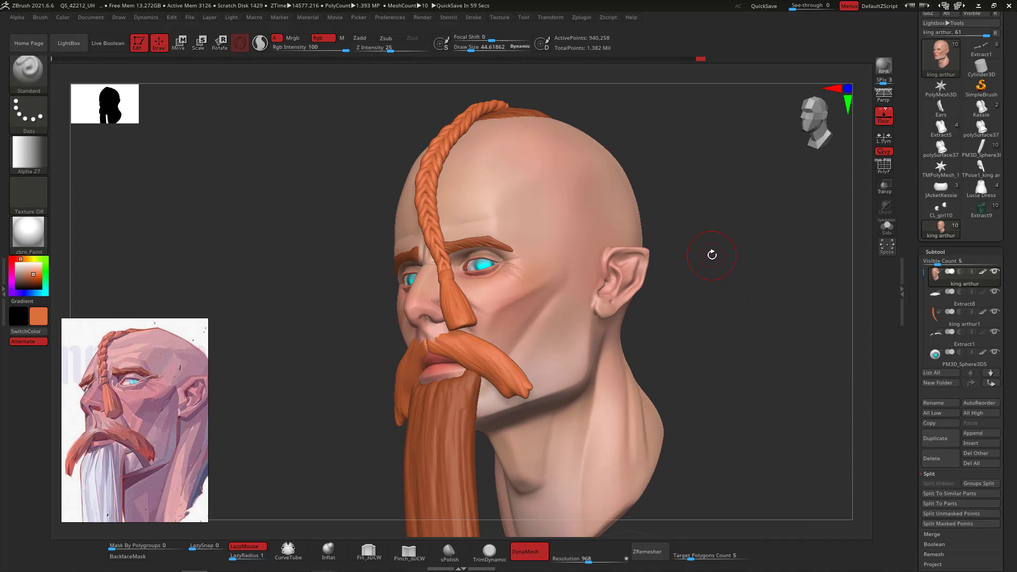
pyautogui.moveTo(692, 291); pyautogui.dragTo(702, 254)
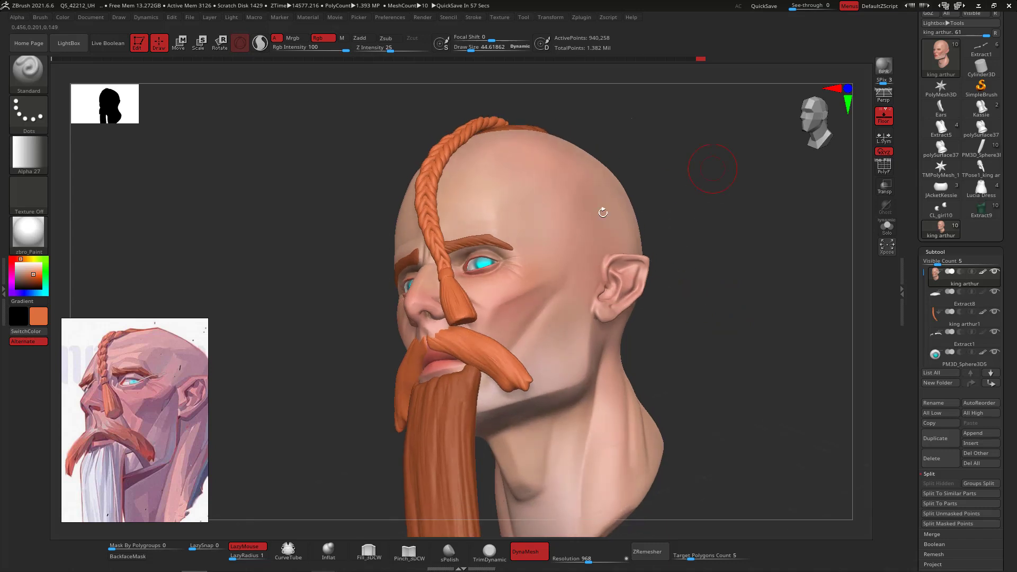
pyautogui.click(33, 293)
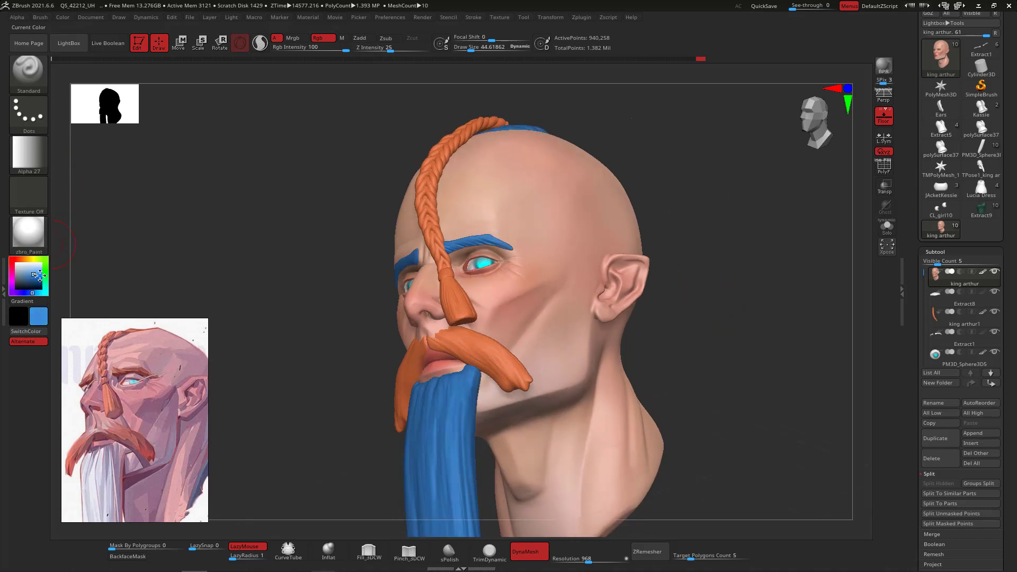
pyautogui.click(26, 270)
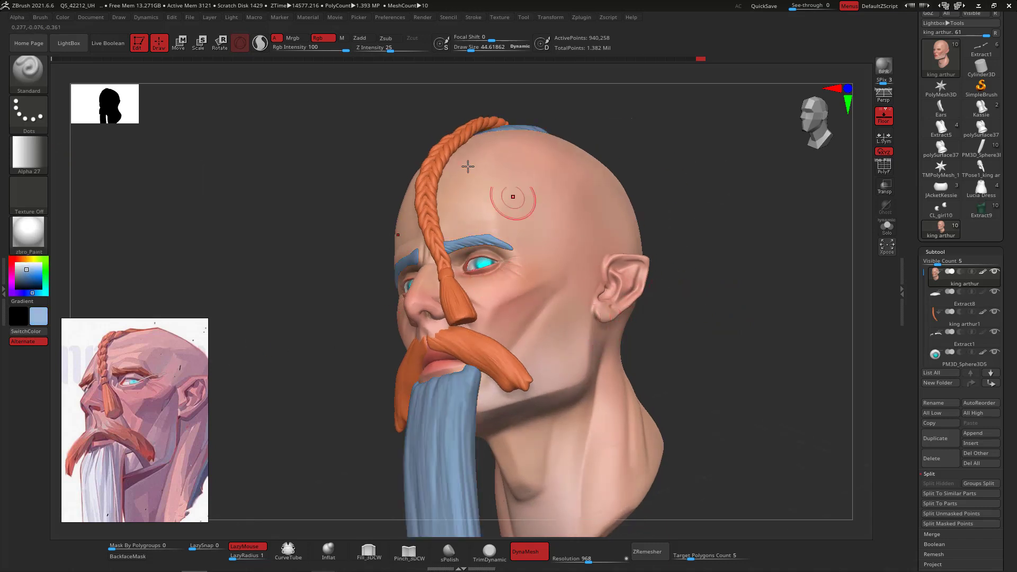
pyautogui.moveTo(344, 48); pyautogui.dragTo(306, 48)
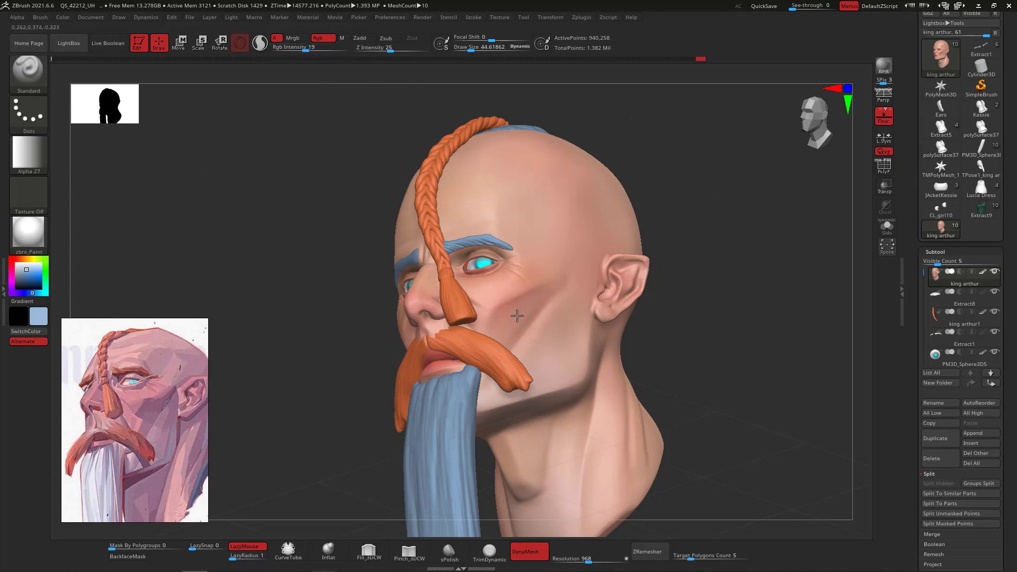
pyautogui.moveTo(520, 311); pyautogui.dragTo(531, 277)
pyautogui.hotkey('ctrl', 'z')
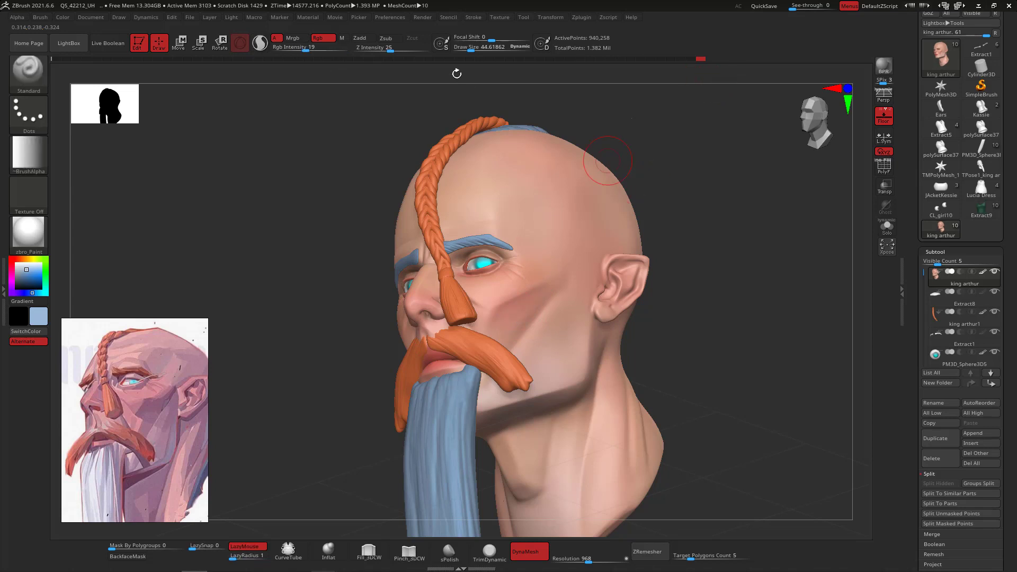
# Set Rgb Intensity to 100 and paint a light blue test patch on the temple with the gradient alpha.
pyautogui.moveTo(312, 49); pyautogui.dragTo(350, 49)
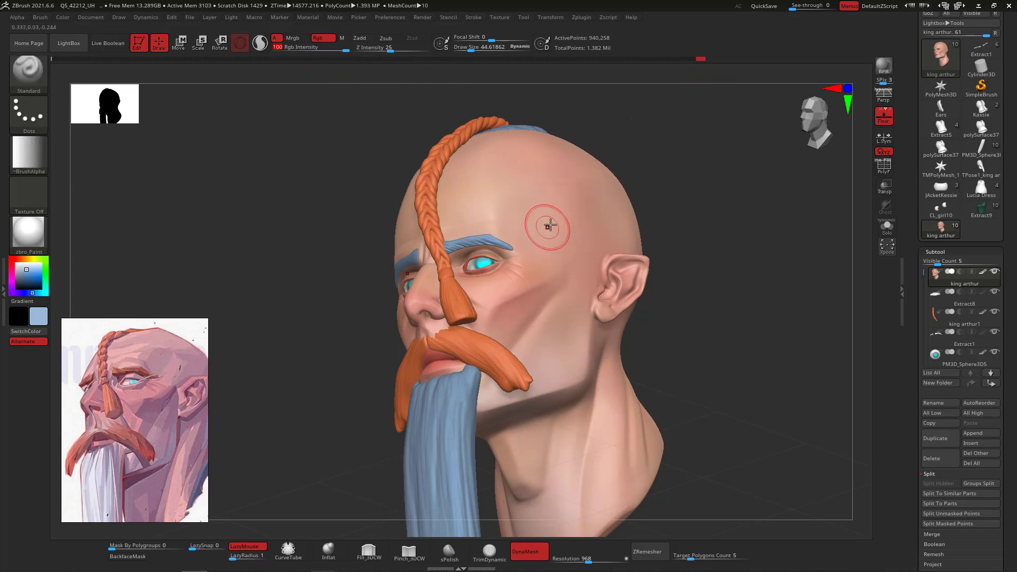
pyautogui.moveTo(545, 220); pyautogui.dragTo(542, 234)
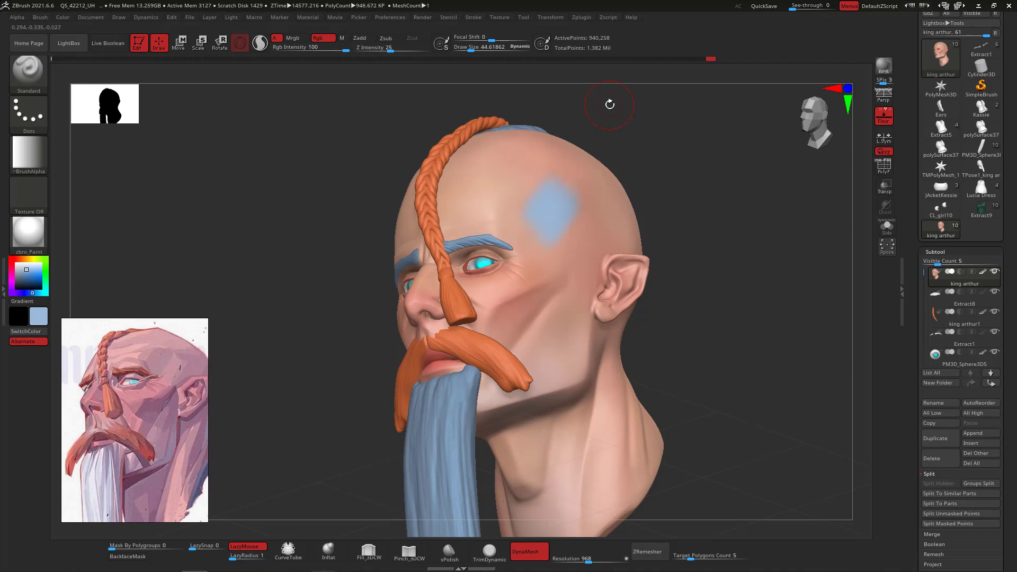
# Undo the light blue temple patch and switch the brush to Alpha 62.
pyautogui.hotkey('ctrl', 'z')
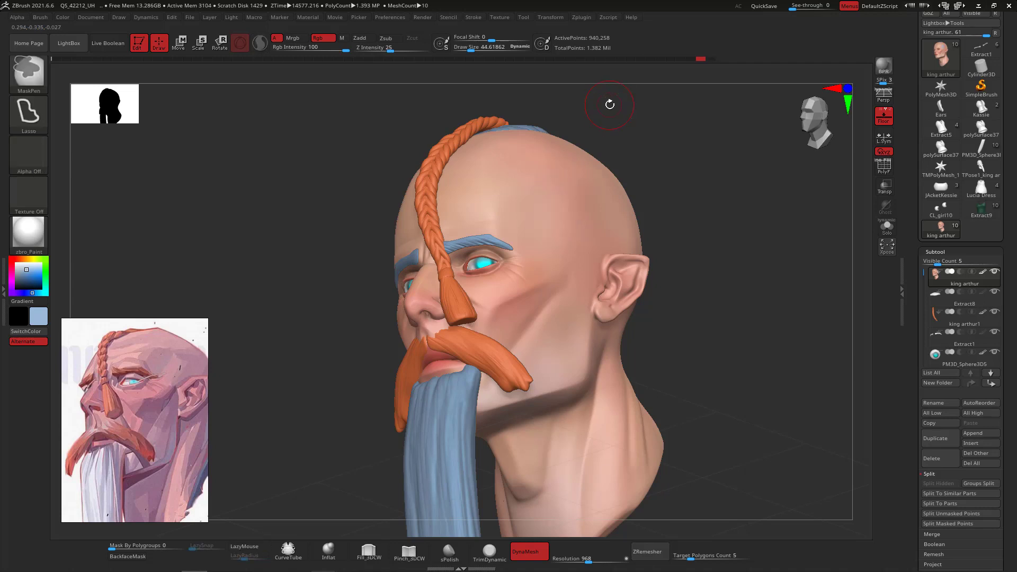
pyautogui.click(36, 158)
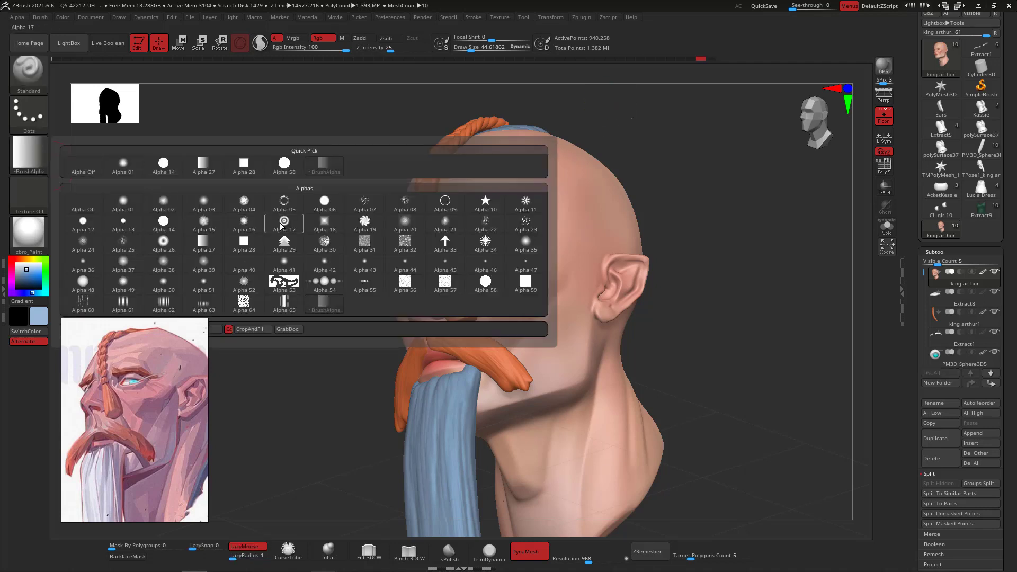
pyautogui.click(163, 302)
# Try a light blue stroke on the temple with the striped alpha and undo it.
pyautogui.moveTo(555, 245); pyautogui.dragTo(565, 237)
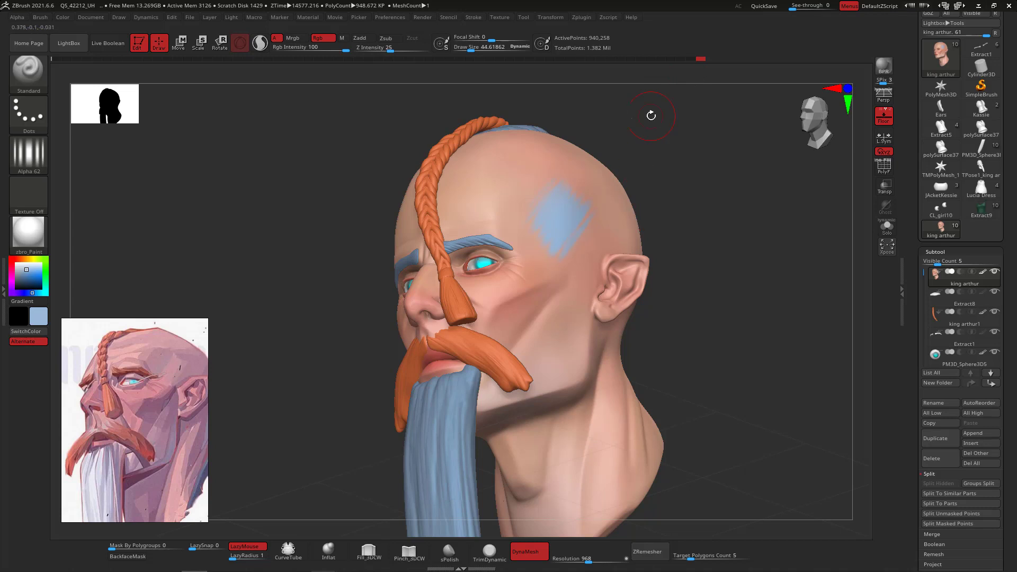
pyautogui.press('ctrl')
pyautogui.hotkey('ctrl', 'z')
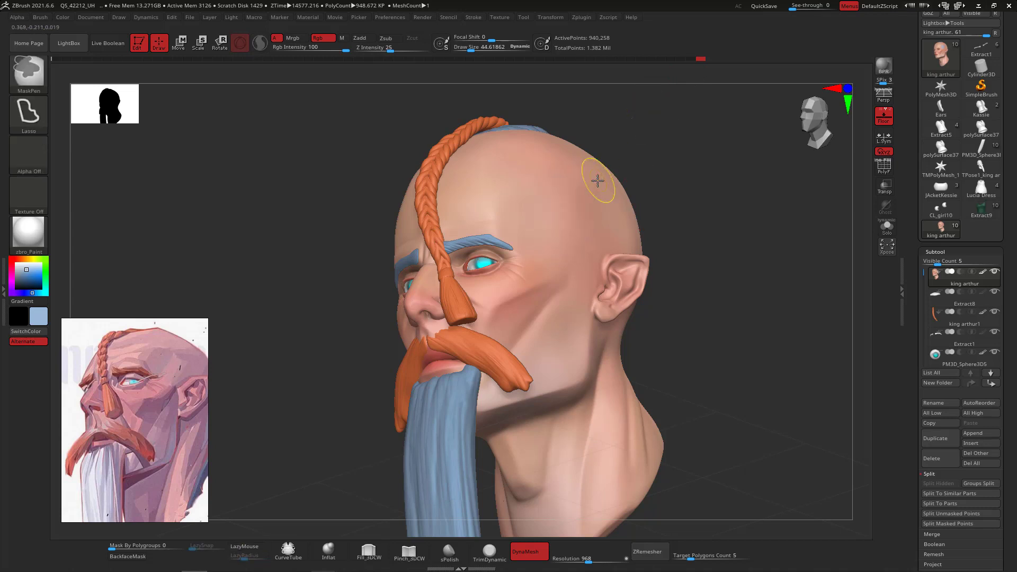
# Choose a light pinkish-purple paint colour and try a stroke in the hollow of the cheek.
pyautogui.keyDown('alt'); pyautogui.moveTo(723, 247); pyautogui.dragTo(790, 137); pyautogui.keyUp('alt')
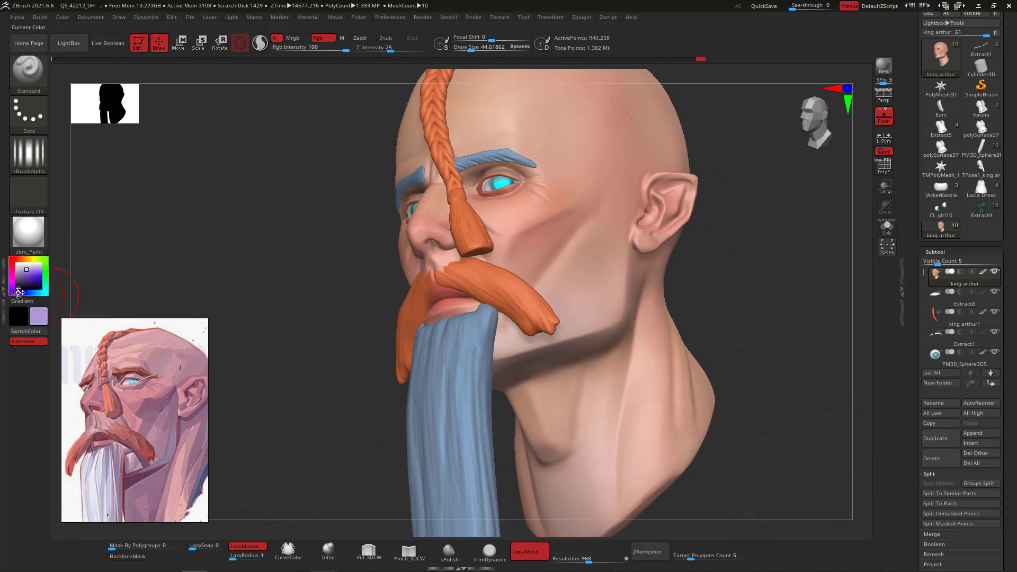
pyautogui.click(17, 292)
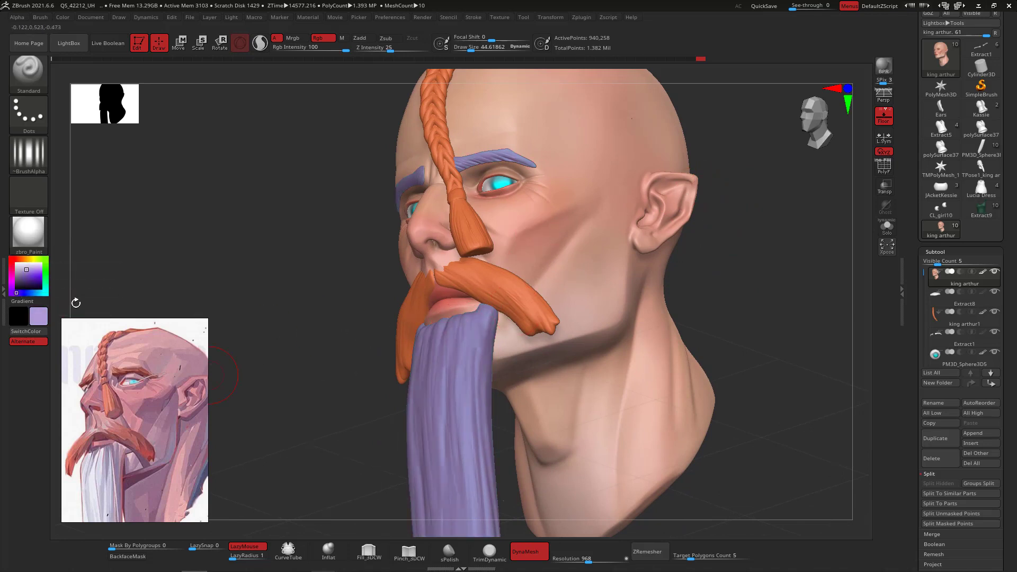
pyautogui.click(11, 274)
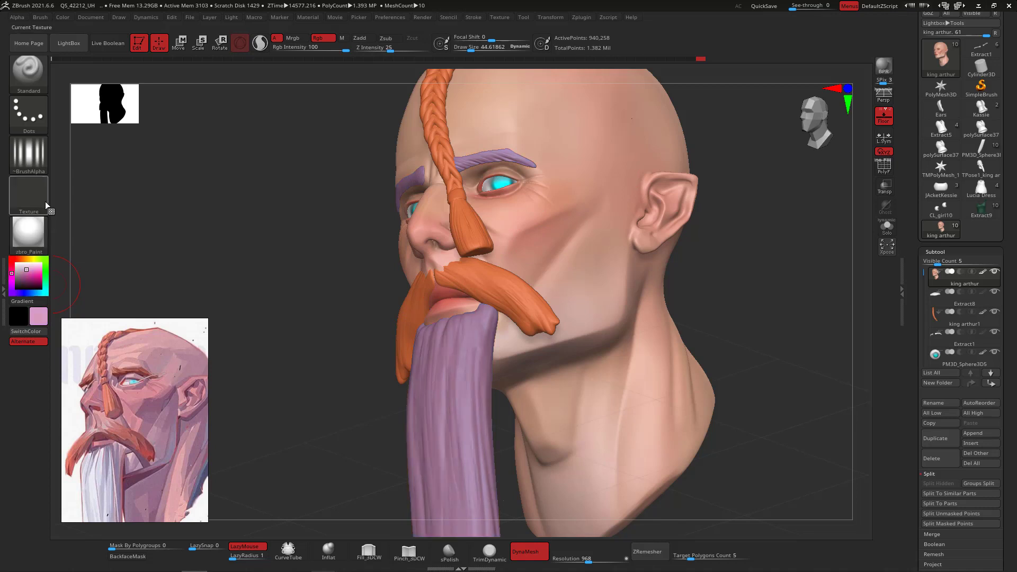
pyautogui.moveTo(533, 229)
pyautogui.mouseDown()
pyautogui.moveTo(521, 245)
pyautogui.moveTo(554, 222)
pyautogui.moveTo(557, 251)
pyautogui.moveTo(549, 236)
pyautogui.mouseUp()
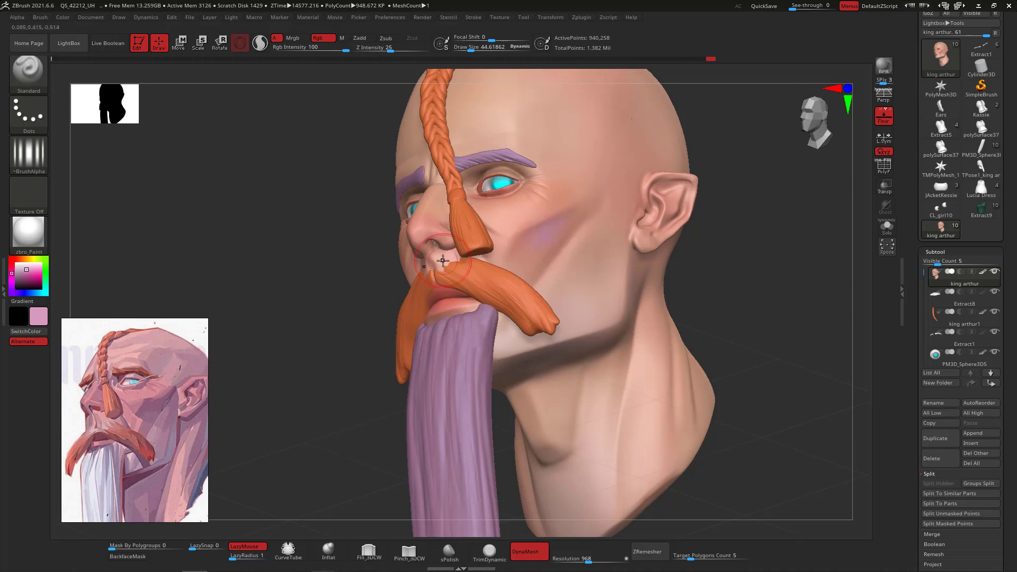
# Darken the paint colour and shift its hue towards red to get a dark mauve.
pyautogui.click(23, 274)
pyautogui.moveTo(23, 275); pyautogui.dragTo(20, 275)
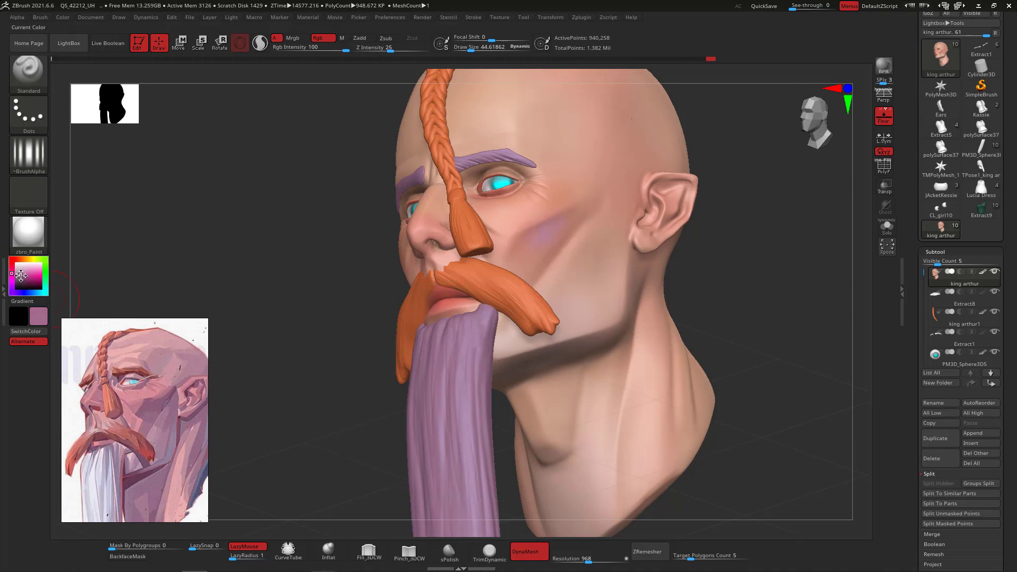
pyautogui.click(21, 277)
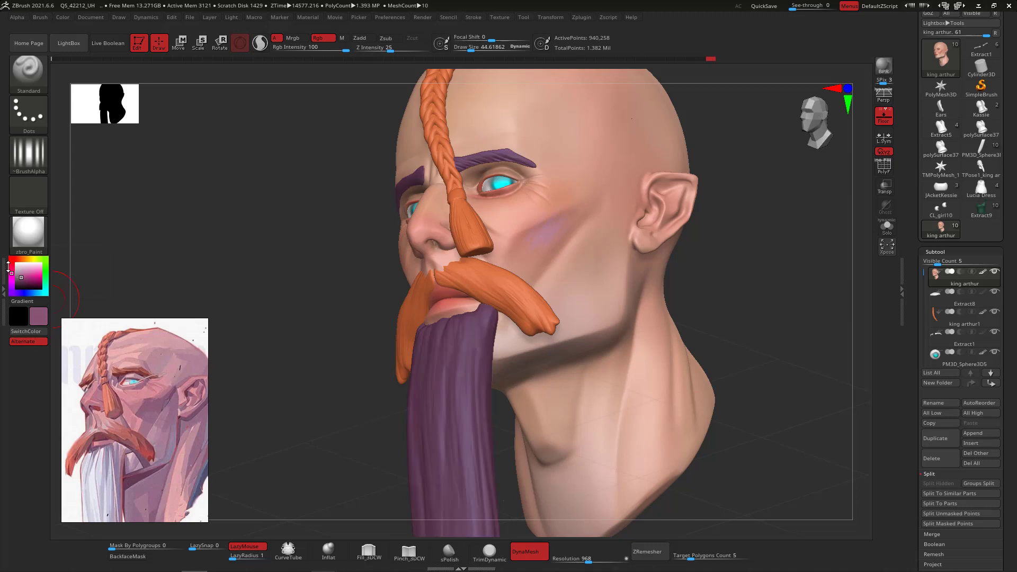
pyautogui.click(12, 266)
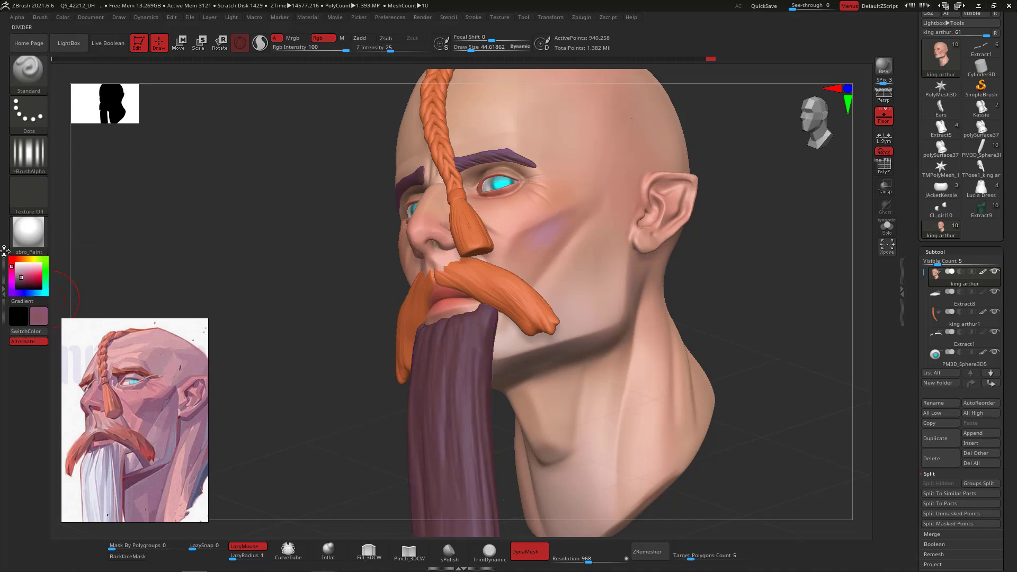
# Try a full-intensity dark mauve stroke in the cheek hollow and undo both cheek strokes.
pyautogui.moveTo(553, 249)
pyautogui.mouseDown()
pyautogui.moveTo(543, 223)
pyautogui.moveTo(539, 239)
pyautogui.moveTo(570, 213)
pyautogui.moveTo(552, 245)
pyautogui.moveTo(581, 213)
pyautogui.mouseUp()
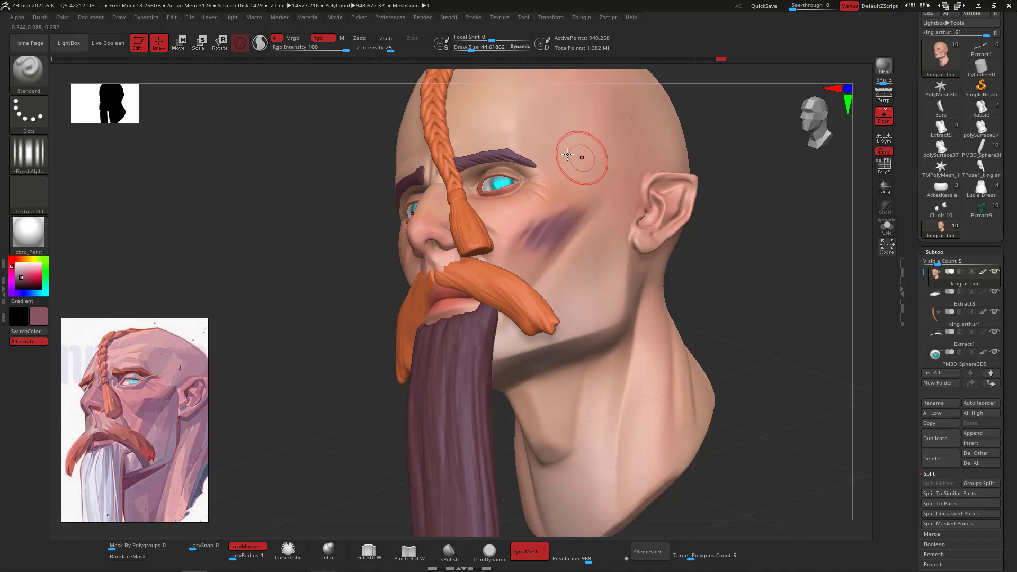
pyautogui.hotkey('ctrl', 'z')
pyautogui.hotkey('ctrl', 'z')
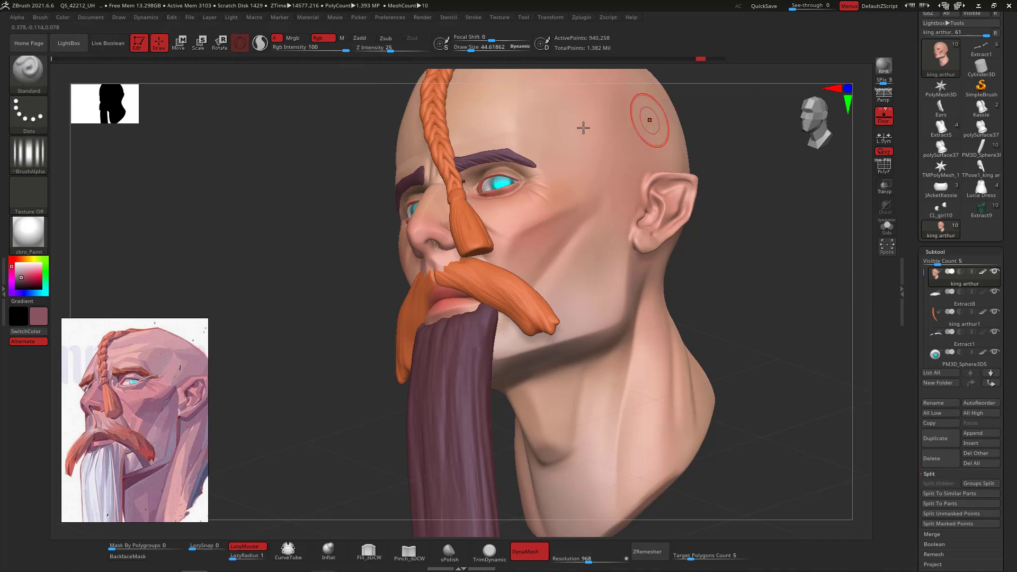
# Lower Rgb Intensity to 20 and build up dark mauve shading along the hollow below the cheekbone.
pyautogui.moveTo(345, 48); pyautogui.dragTo(293, 47)
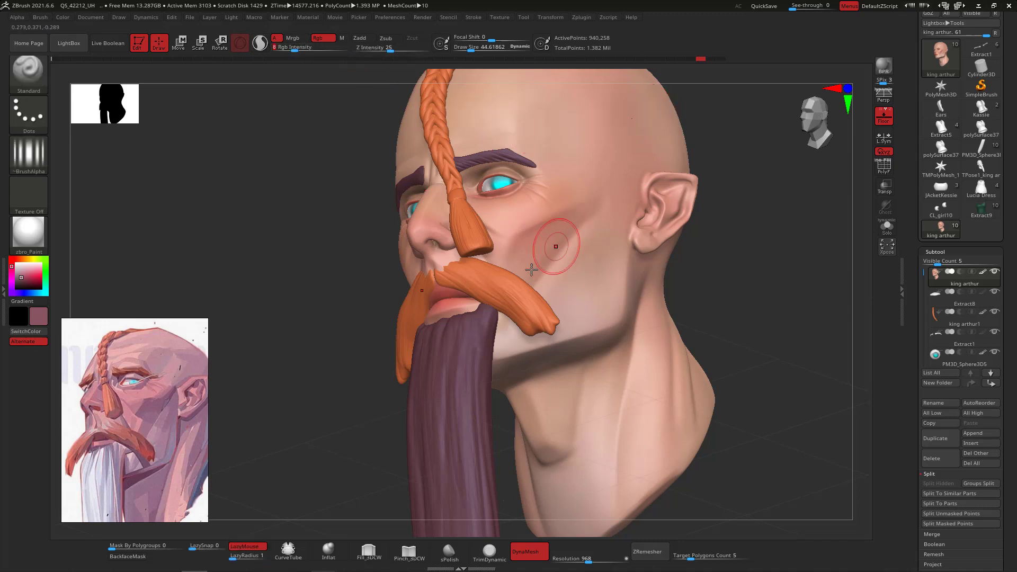
pyautogui.moveTo(520, 247)
pyautogui.mouseDown()
pyautogui.moveTo(532, 231)
pyautogui.moveTo(557, 228)
pyautogui.mouseUp()
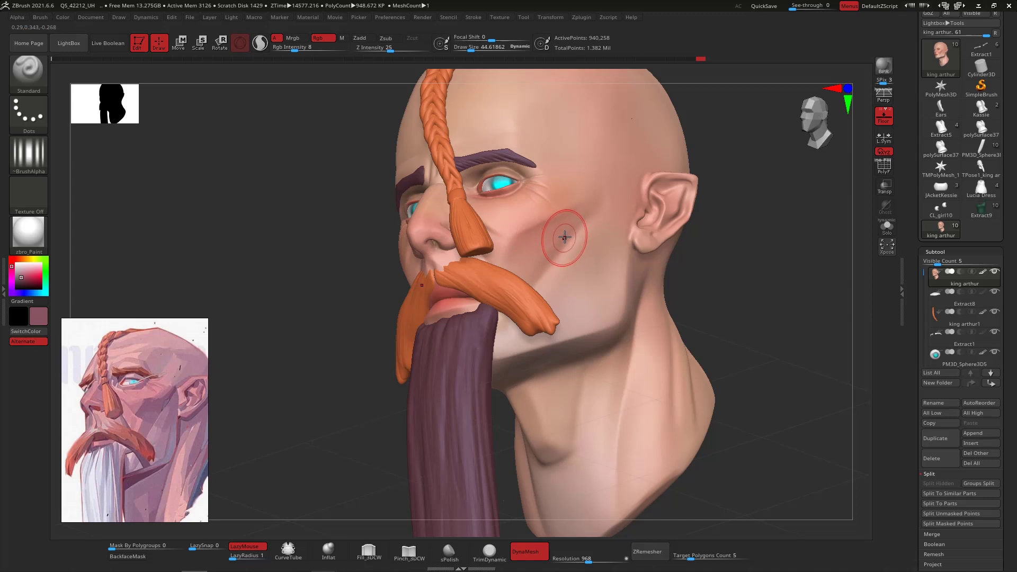
pyautogui.moveTo(301, 49); pyautogui.dragTo(307, 48)
pyautogui.moveTo(514, 257); pyautogui.dragTo(531, 235)
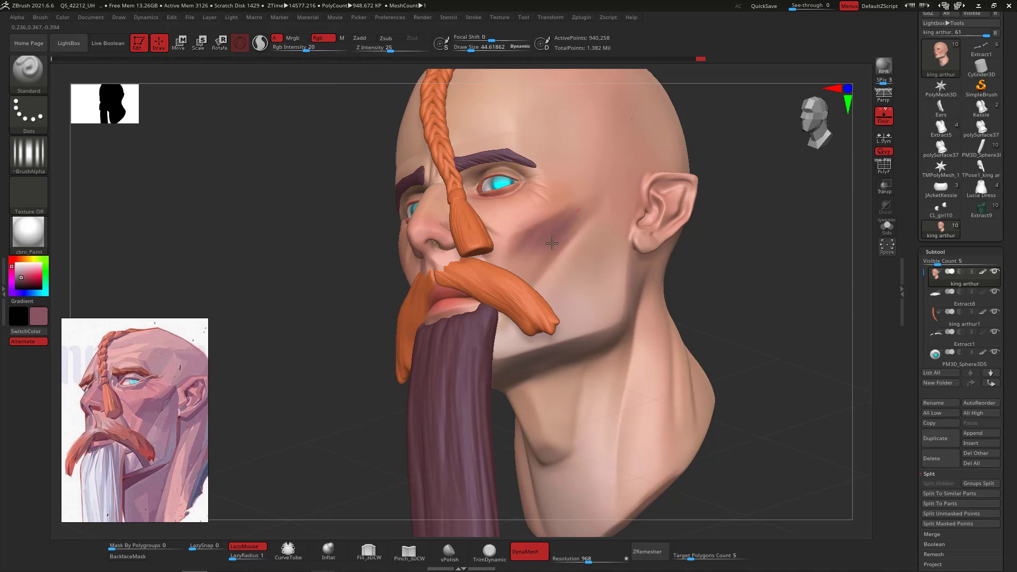
pyautogui.moveTo(552, 244); pyautogui.dragTo(578, 210)
pyautogui.moveTo(550, 260)
pyautogui.mouseDown()
pyautogui.moveTo(611, 177)
pyautogui.moveTo(551, 257)
pyautogui.mouseUp()
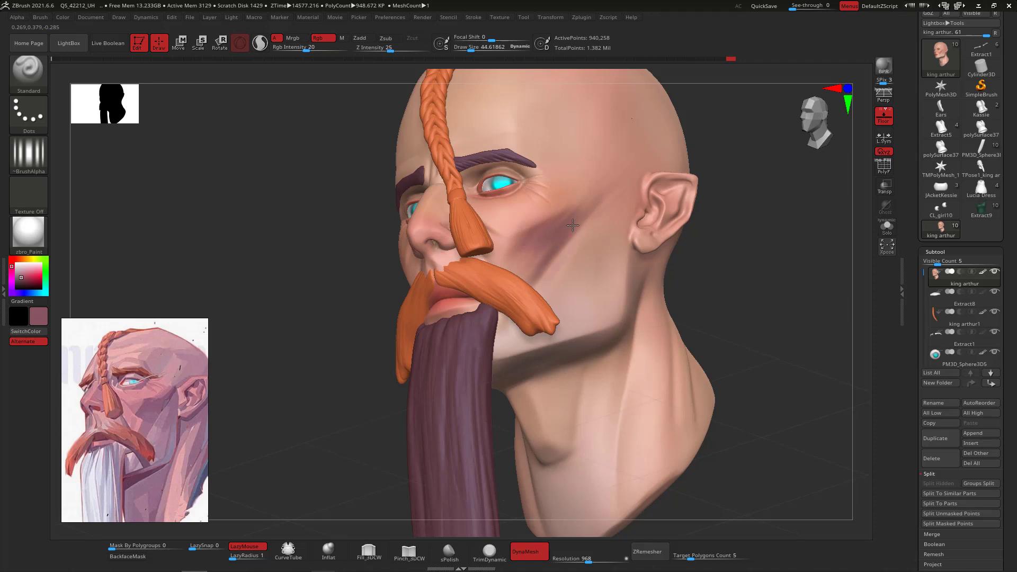
pyautogui.moveTo(573, 225); pyautogui.dragTo(568, 231)
# Paint soft pale pink and muted violet strokes on the cheek between the dark hollow and the ear.
pyautogui.moveTo(28, 279); pyautogui.dragTo(21, 270)
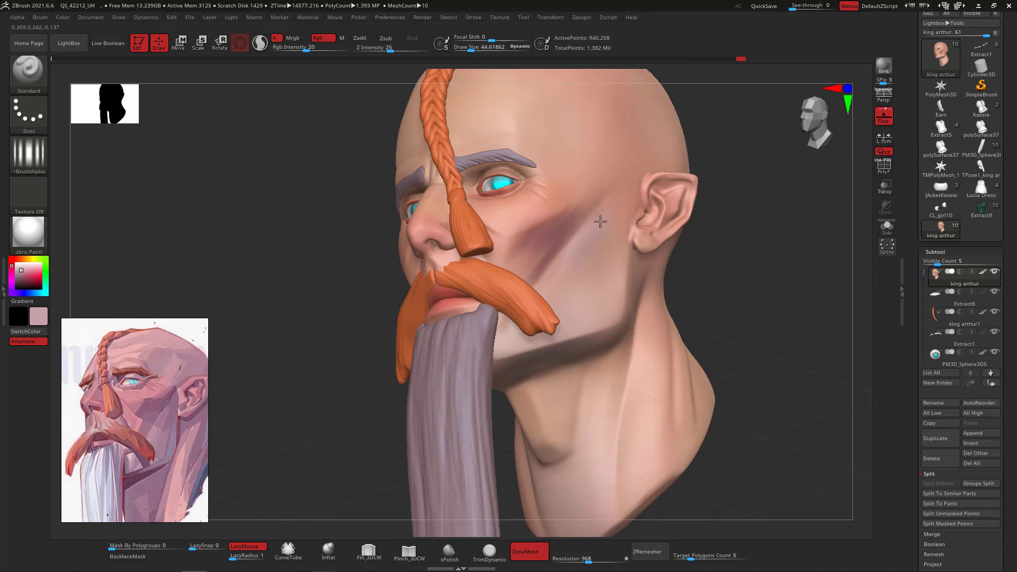
pyautogui.moveTo(742, 286); pyautogui.dragTo(597, 231)
pyautogui.moveTo(12, 267)
pyautogui.mouseDown()
pyautogui.moveTo(12, 293)
pyautogui.moveTo(17, 277)
pyautogui.mouseUp()
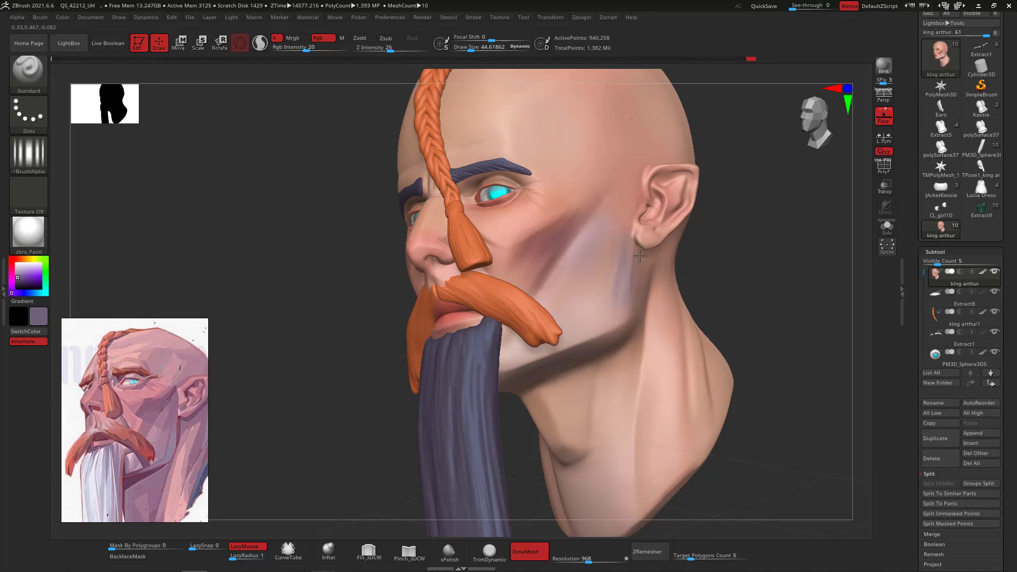
# Paint muted violet strokes along the jawline from below the ear towards the chin.
pyautogui.moveTo(788, 262); pyautogui.dragTo(752, 270)
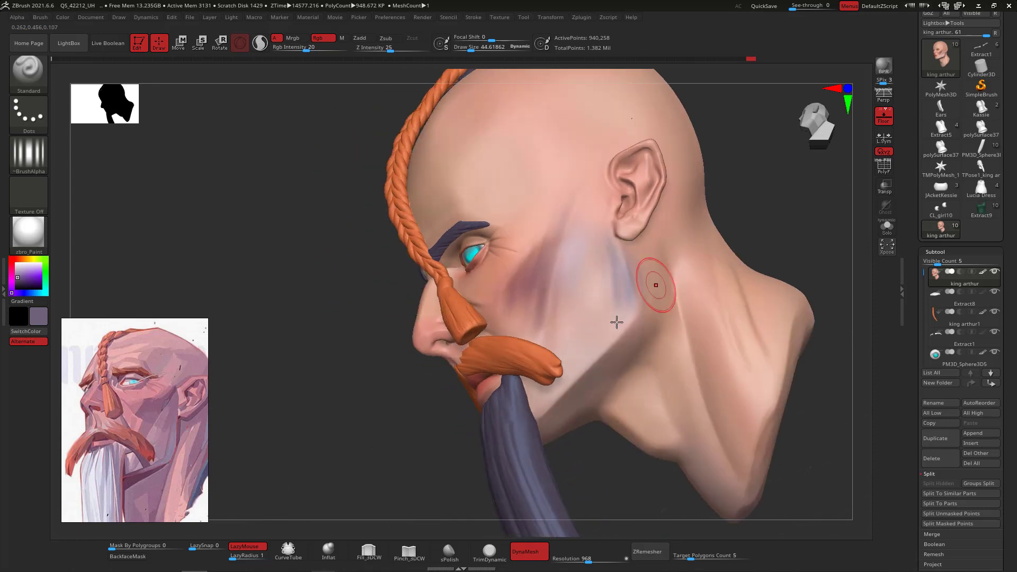
pyautogui.moveTo(617, 322)
pyautogui.mouseDown()
pyautogui.moveTo(625, 336)
pyautogui.moveTo(634, 318)
pyautogui.moveTo(590, 362)
pyautogui.mouseUp()
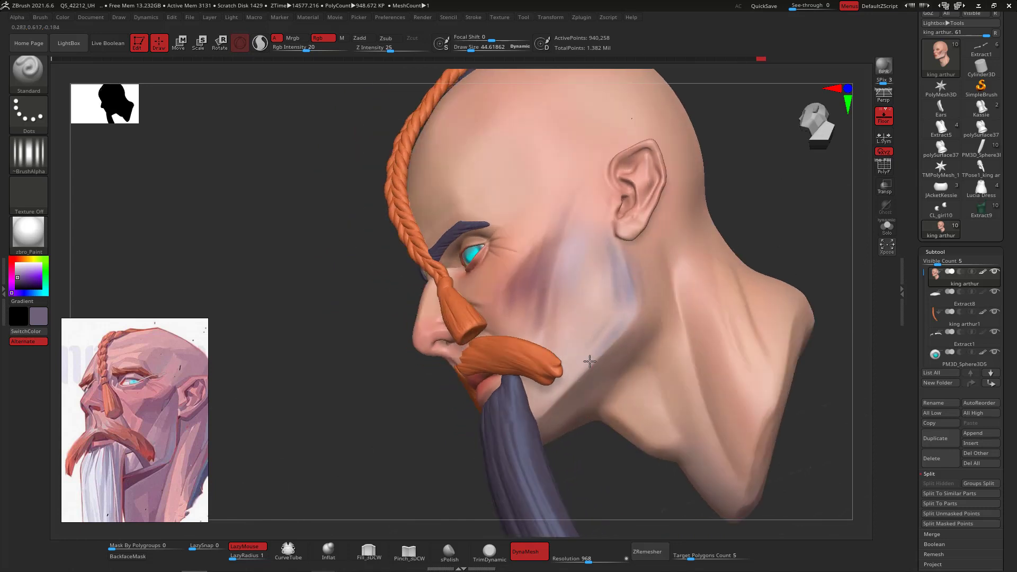
pyautogui.moveTo(551, 402); pyautogui.dragTo(535, 426)
pyautogui.moveTo(565, 390)
pyautogui.mouseDown()
pyautogui.moveTo(561, 405)
pyautogui.moveTo(608, 331)
pyautogui.mouseUp()
pyautogui.moveTo(602, 368); pyautogui.dragTo(617, 355)
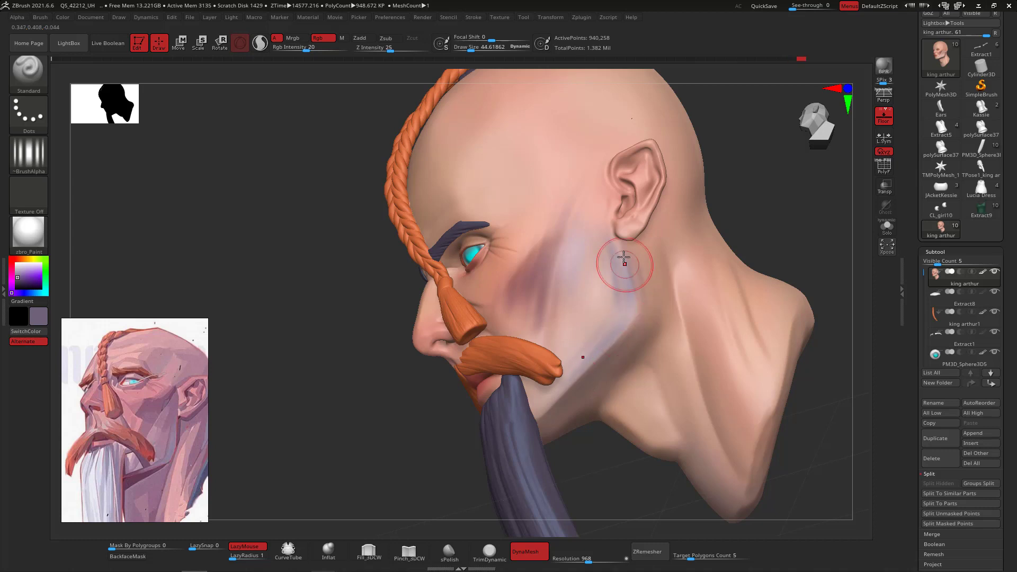
# Layer more muted violet strokes below the ear and down the side of the cheek.
pyautogui.moveTo(624, 259)
pyautogui.mouseDown()
pyautogui.moveTo(624, 288)
pyautogui.moveTo(606, 256)
pyautogui.mouseUp()
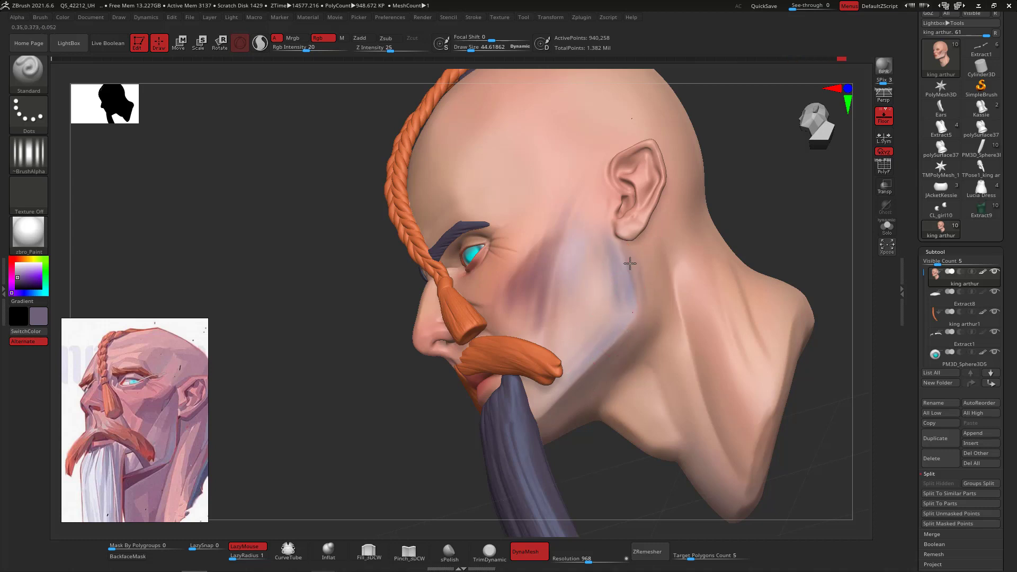
pyautogui.moveTo(630, 296)
pyautogui.mouseDown()
pyautogui.moveTo(613, 295)
pyautogui.moveTo(604, 266)
pyautogui.moveTo(611, 304)
pyautogui.moveTo(555, 408)
pyautogui.moveTo(545, 400)
pyautogui.mouseUp()
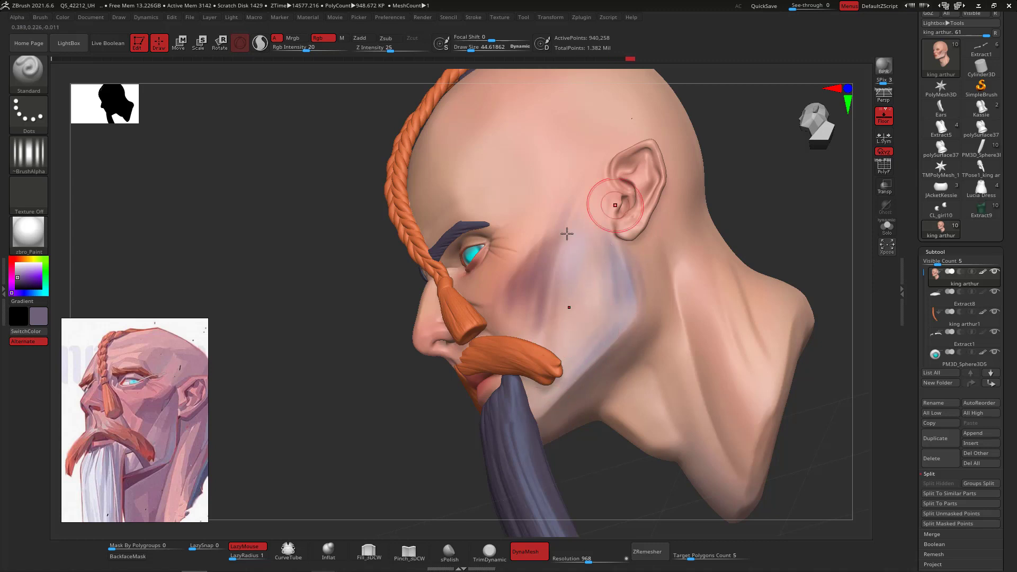
pyautogui.moveTo(586, 276); pyautogui.dragTo(587, 297)
pyautogui.moveTo(581, 247); pyautogui.dragTo(568, 297)
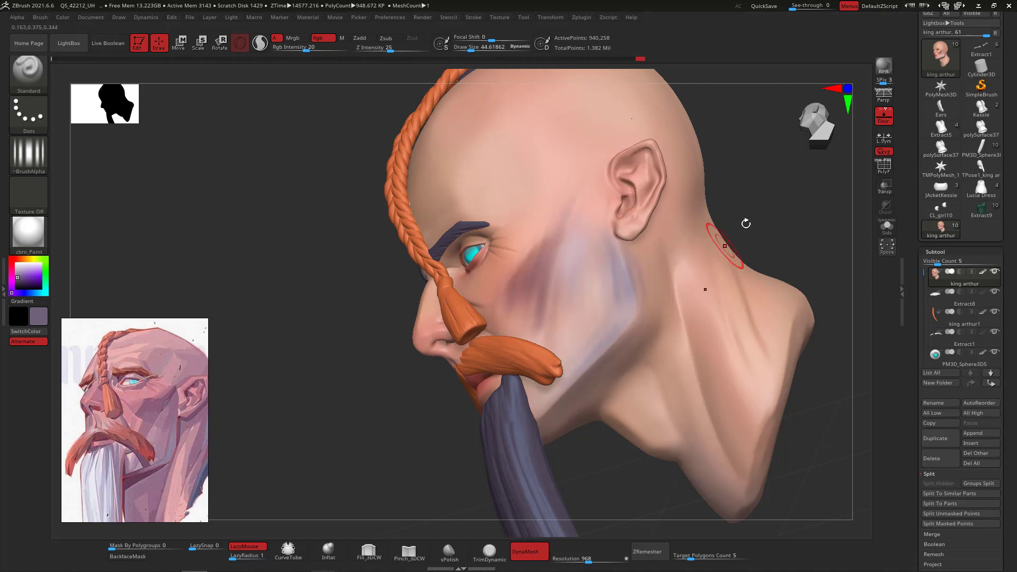
# Sample the pinkish-beige skin tone from the jaw and soften the violet strokes across the cheek and jaw.
pyautogui.moveTo(744, 222); pyautogui.dragTo(716, 246)
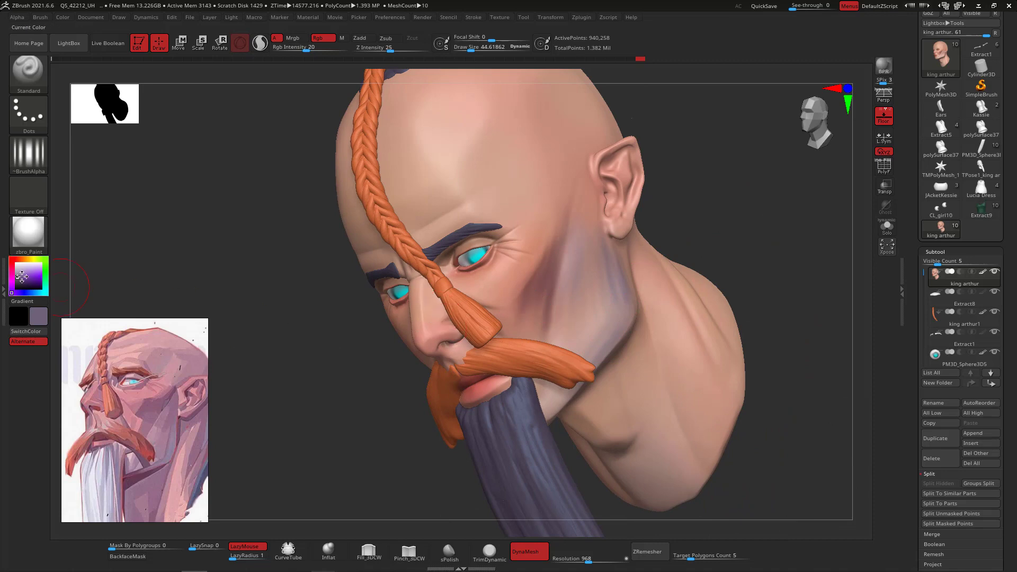
pyautogui.click(20, 274)
pyautogui.moveTo(744, 231); pyautogui.dragTo(637, 318)
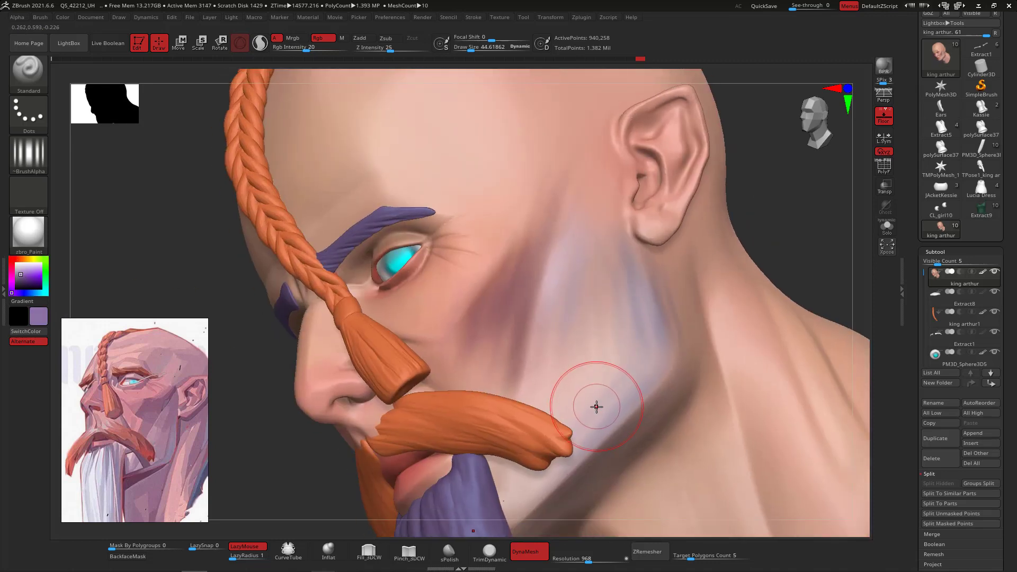
pyautogui.press('c')
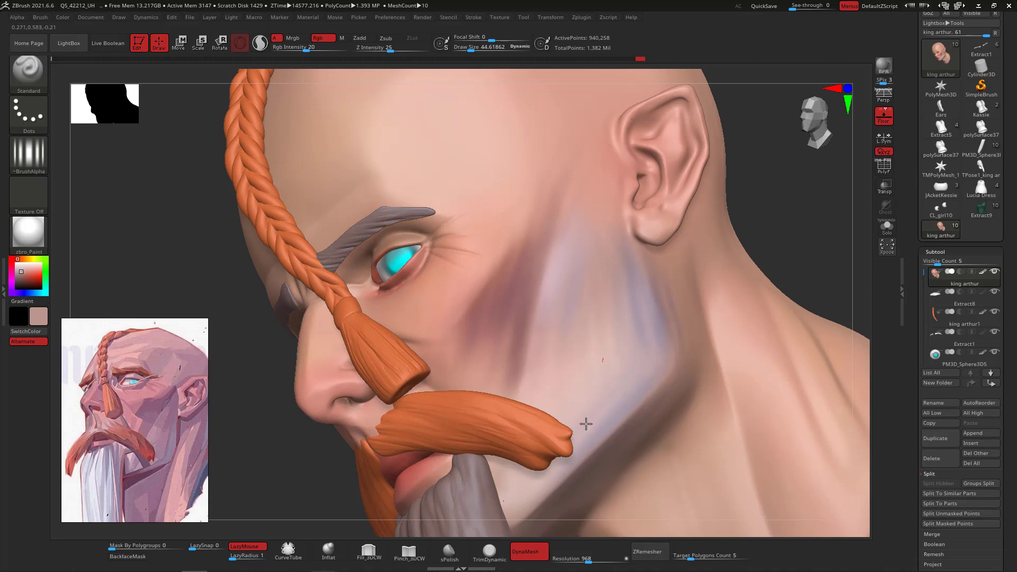
pyautogui.moveTo(586, 424); pyautogui.dragTo(587, 416)
pyautogui.moveTo(461, 366); pyautogui.dragTo(477, 364)
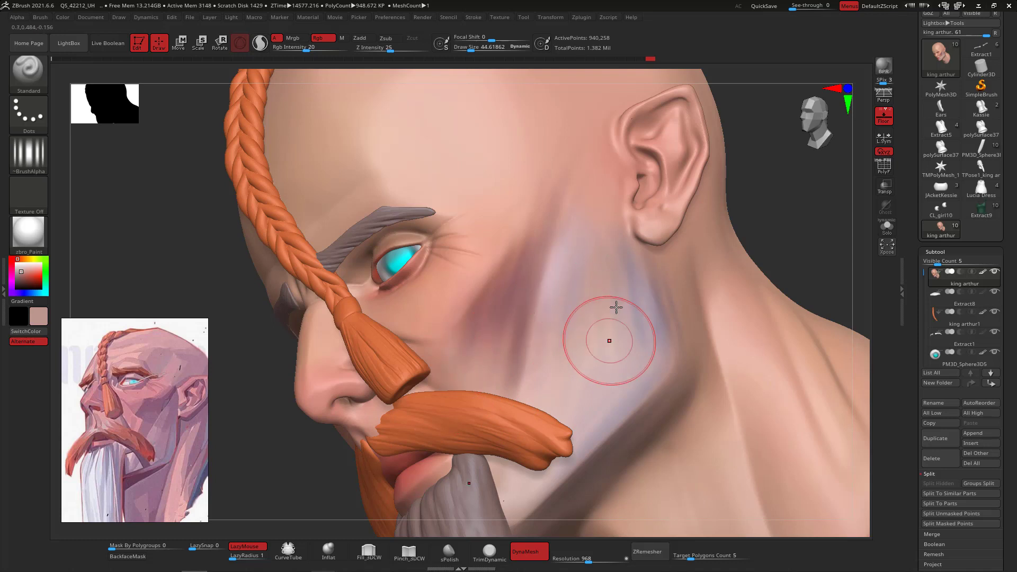
pyautogui.moveTo(612, 296); pyautogui.dragTo(592, 379)
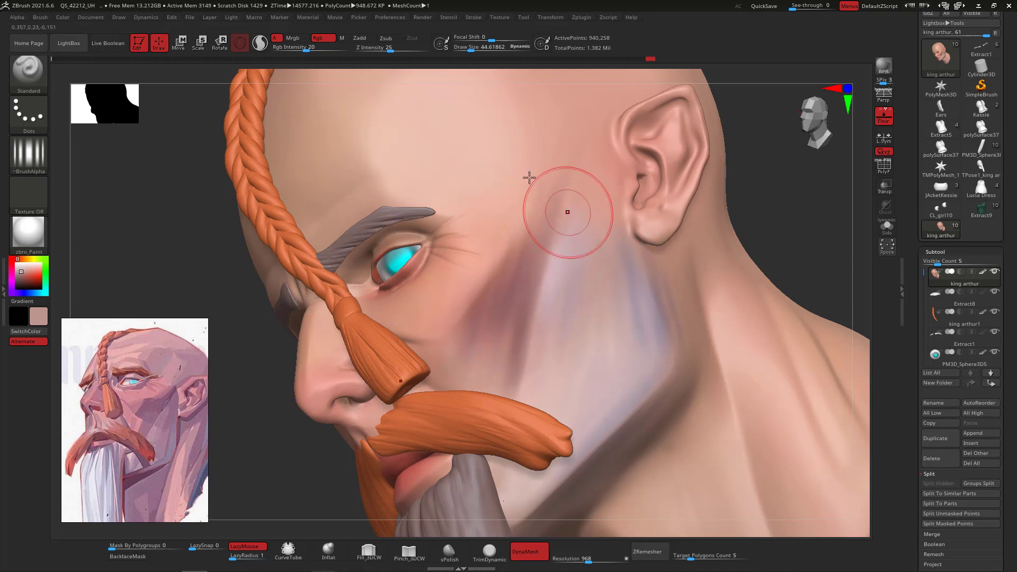
# Sample a peach skin tone from the temple and blend it over the dark cheek hollow.
pyautogui.press('c')
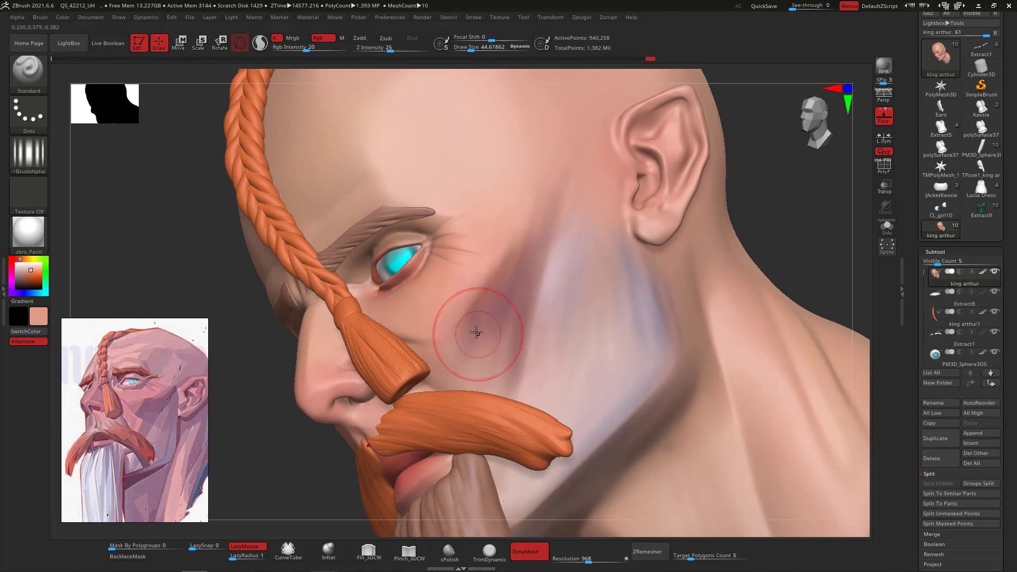
pyautogui.moveTo(493, 282); pyautogui.dragTo(482, 292)
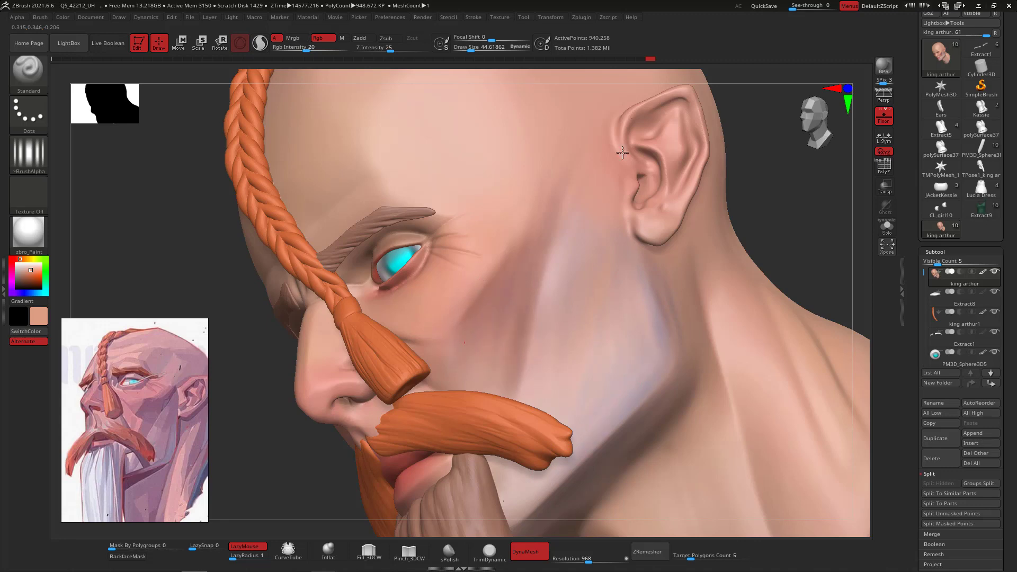
pyautogui.keyDown('shift'); pyautogui.moveTo(842, 295); pyautogui.dragTo(795, 324); pyautogui.keyUp('shift')
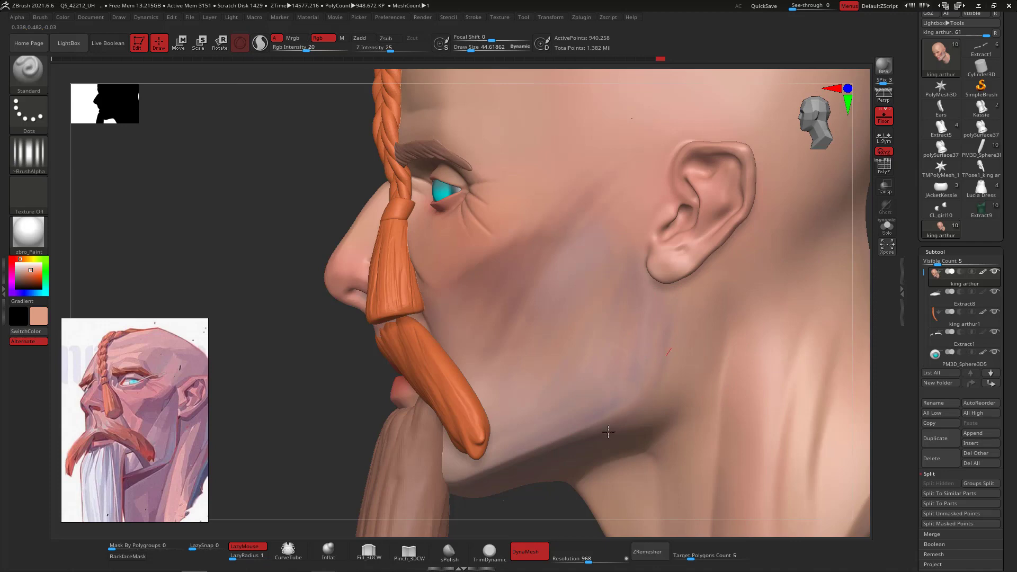
# Sample a skin colour, darken it to a muted brown of about RGB 128, 86, 82, and shade the underside of the jaw.
pyautogui.keyDown('shift'); pyautogui.moveTo(847, 278); pyautogui.dragTo(730, 277); pyautogui.keyUp('shift')
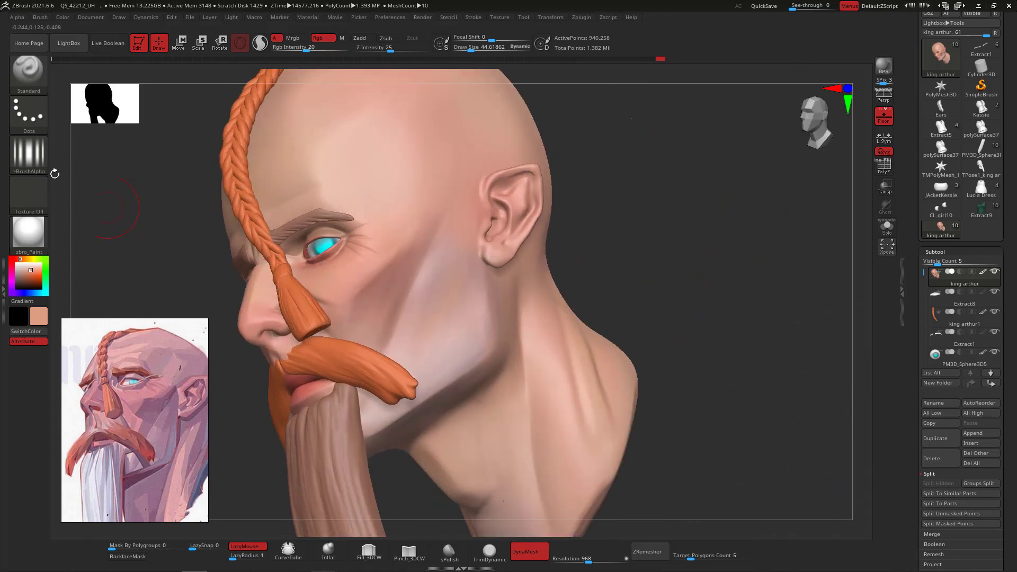
pyautogui.click(36, 156)
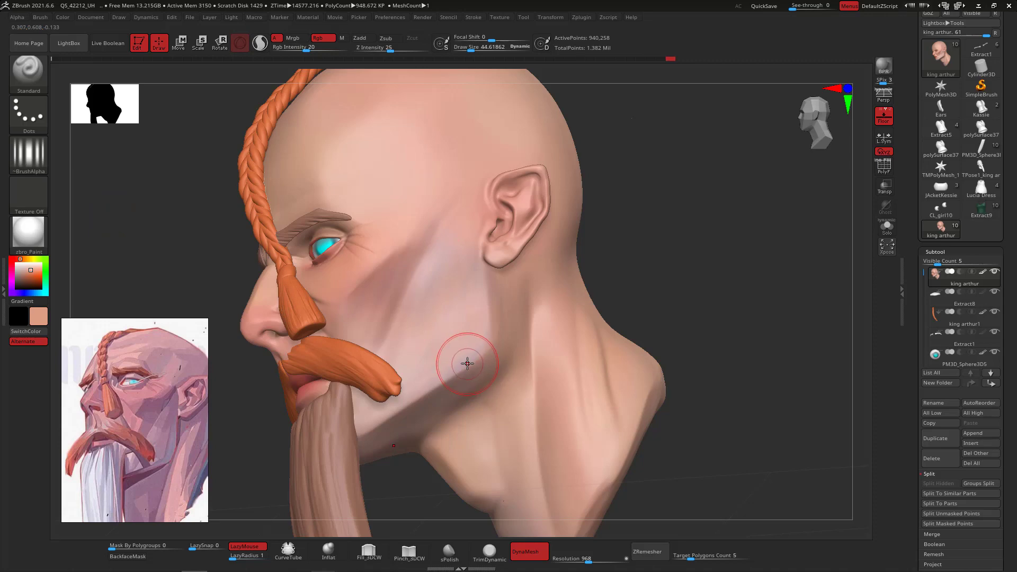
pyautogui.press('c')
pyautogui.moveTo(20, 273); pyautogui.dragTo(19, 275)
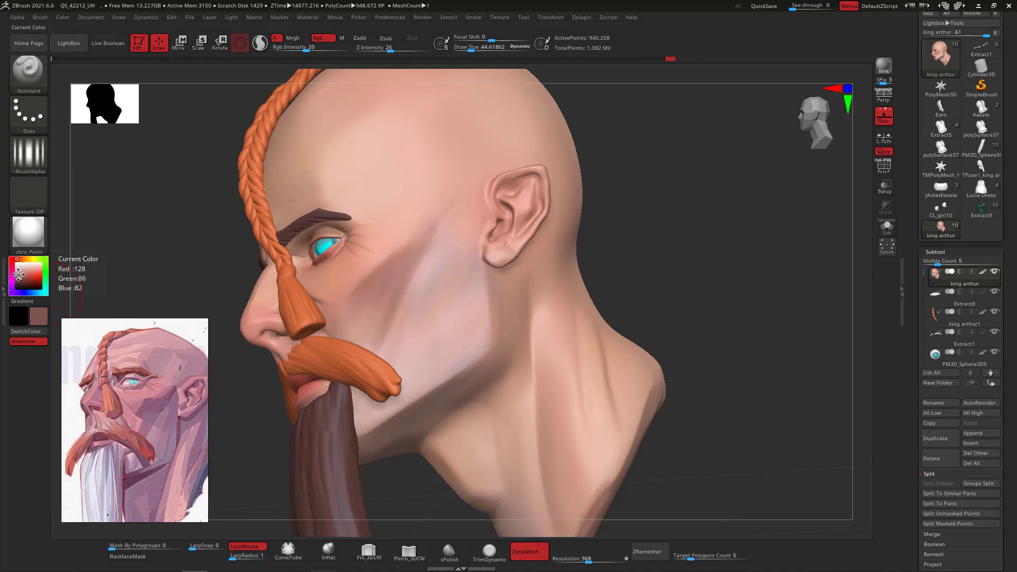
pyautogui.moveTo(673, 249); pyautogui.dragTo(704, 249)
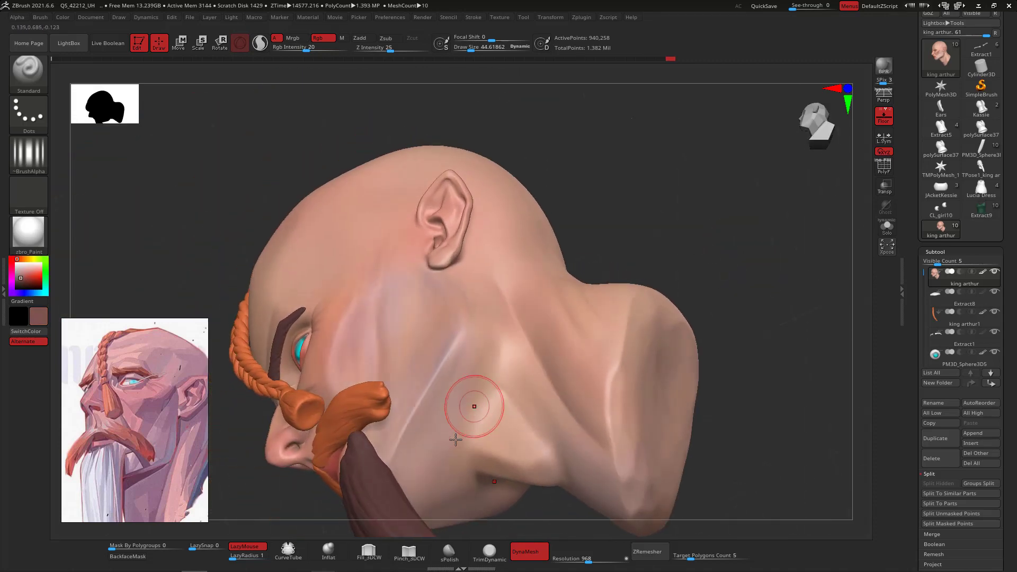
pyautogui.moveTo(456, 439)
pyautogui.mouseDown()
pyautogui.moveTo(479, 389)
pyautogui.moveTo(466, 416)
pyautogui.mouseUp()
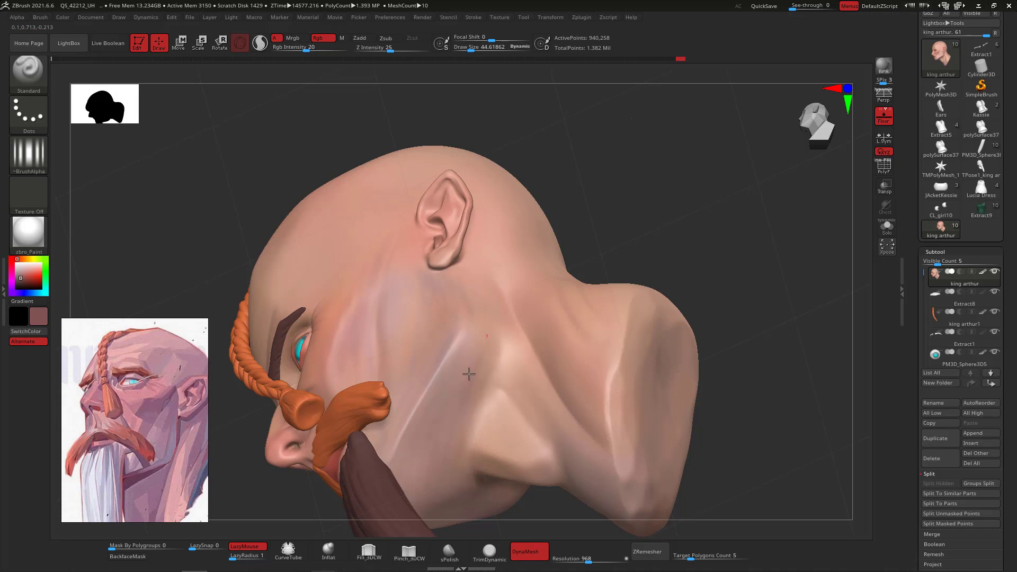
# Paint the darker tone around the jaw corner below the ear, under the jawline and down the side of the neck.
pyautogui.moveTo(704, 246); pyautogui.dragTo(704, 270)
pyautogui.moveTo(460, 295)
pyautogui.mouseDown()
pyautogui.moveTo(466, 334)
pyautogui.moveTo(488, 332)
pyautogui.moveTo(446, 286)
pyautogui.mouseUp()
pyautogui.moveTo(668, 233)
pyautogui.mouseDown()
pyautogui.moveTo(741, 246)
pyautogui.moveTo(744, 327)
pyautogui.moveTo(760, 276)
pyautogui.mouseUp()
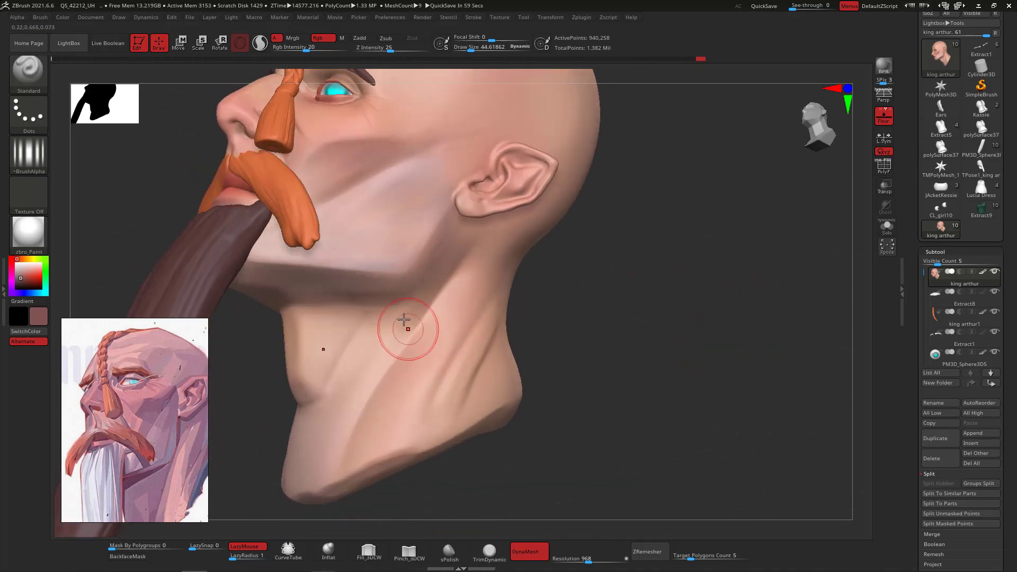
pyautogui.moveTo(406, 327)
pyautogui.mouseDown()
pyautogui.moveTo(400, 320)
pyautogui.moveTo(348, 439)
pyautogui.mouseUp()
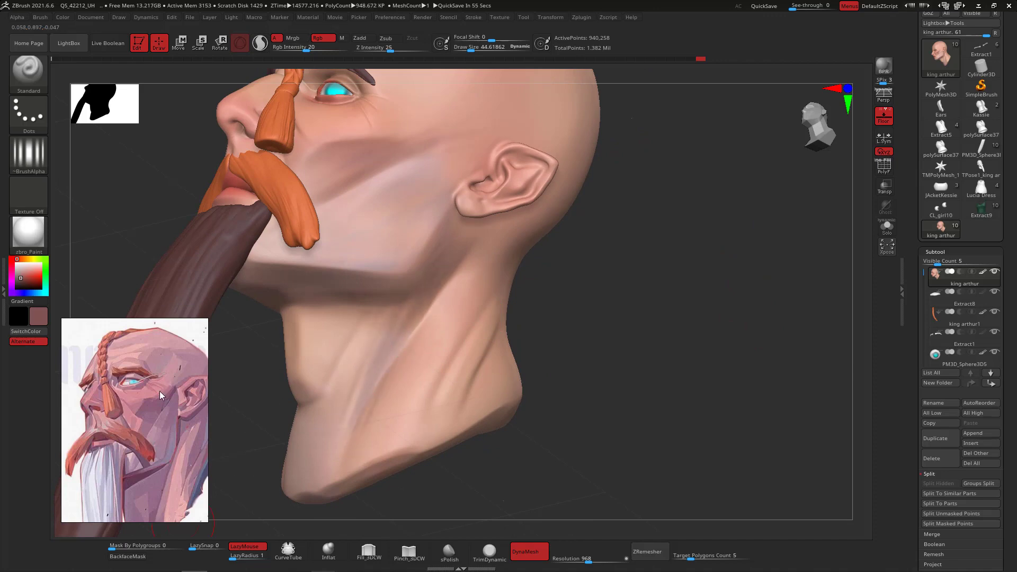
pyautogui.moveTo(715, 253)
pyautogui.mouseDown()
pyautogui.moveTo(767, 273)
pyautogui.moveTo(749, 320)
pyautogui.moveTo(741, 303)
pyautogui.mouseUp()
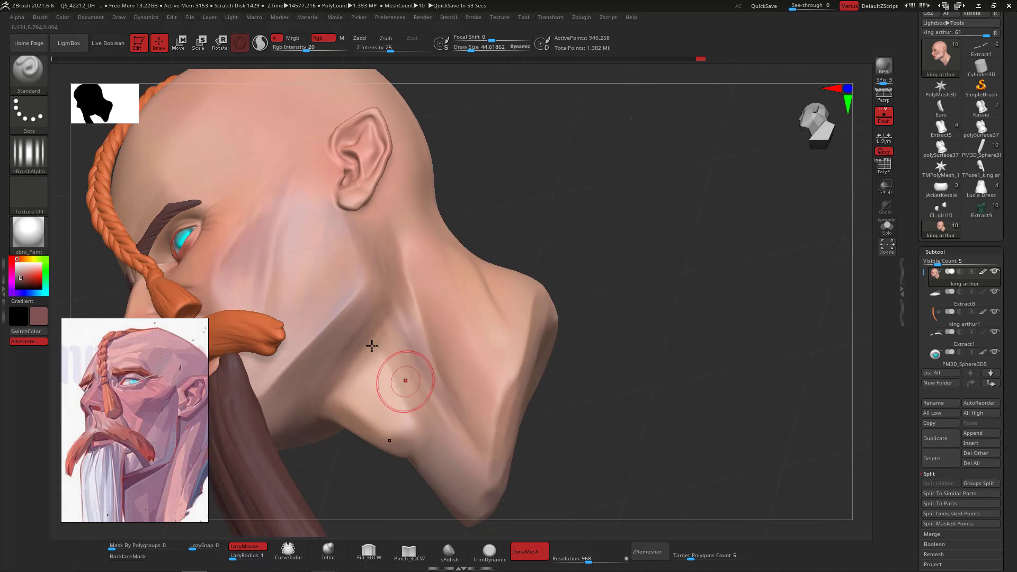
pyautogui.moveTo(338, 403)
pyautogui.mouseDown()
pyautogui.moveTo(374, 332)
pyautogui.moveTo(347, 400)
pyautogui.mouseUp()
pyautogui.moveTo(371, 358); pyautogui.dragTo(360, 393)
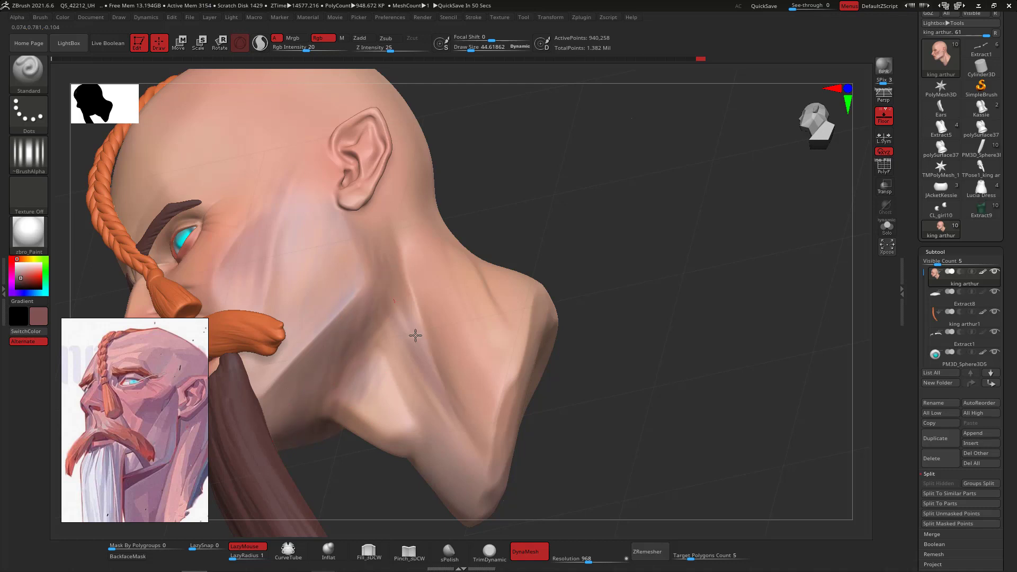
pyautogui.moveTo(628, 286); pyautogui.dragTo(582, 268)
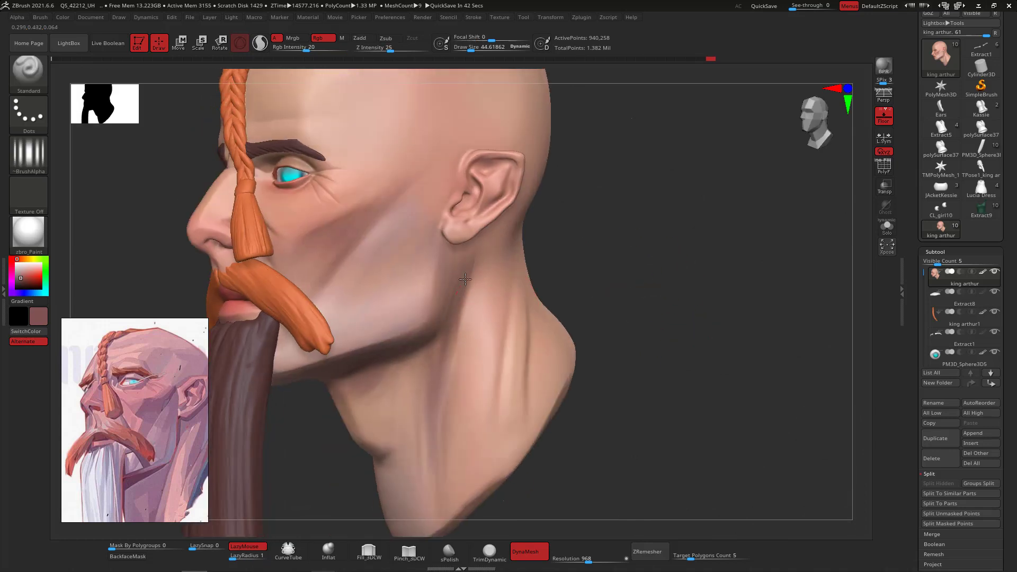
pyautogui.moveTo(665, 300); pyautogui.dragTo(681, 287)
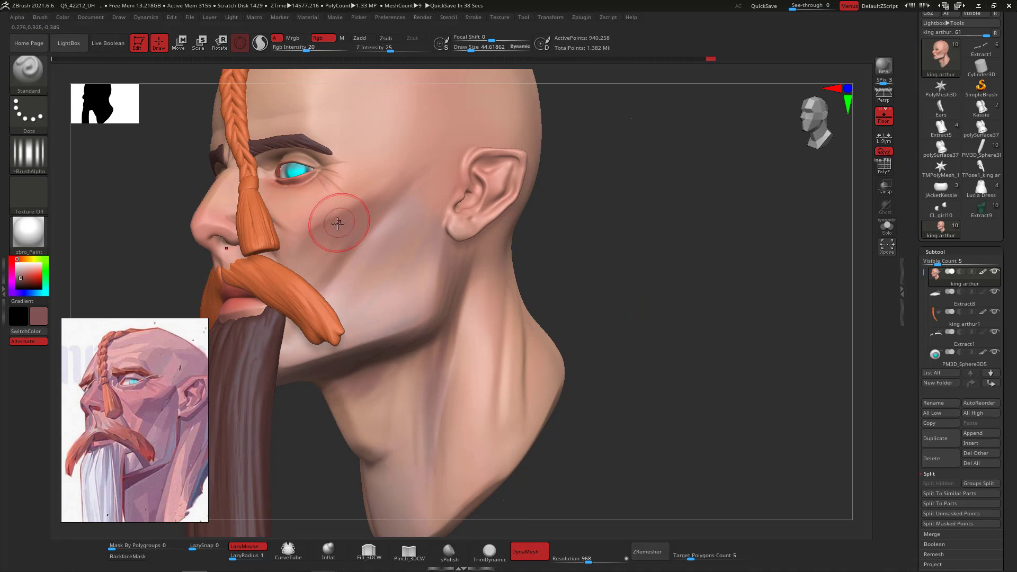
# Sample a pinkish tone from the cheek and blend it over the upper neck and cheek.
pyautogui.press('c')
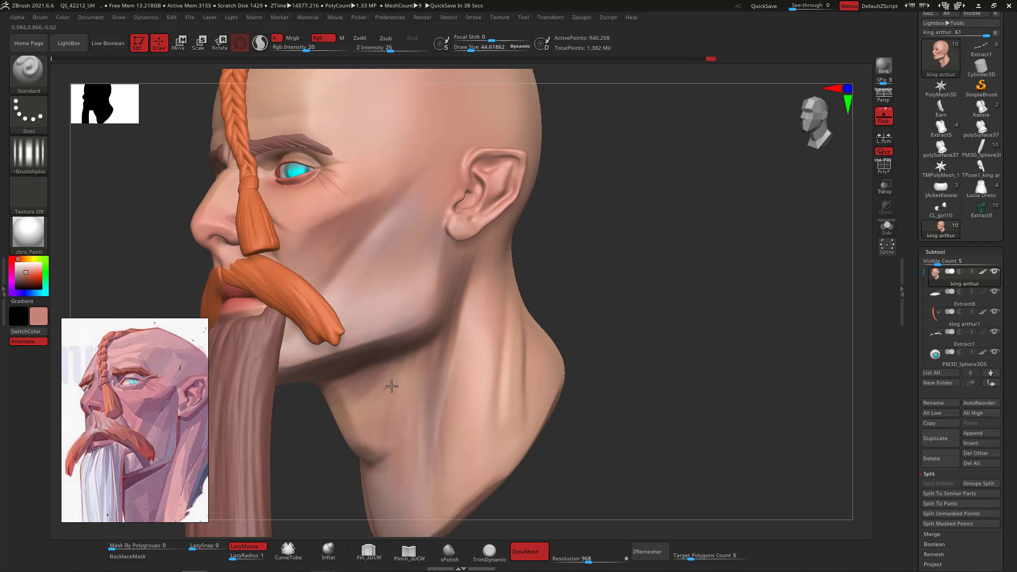
pyautogui.moveTo(634, 339)
pyautogui.mouseDown()
pyautogui.moveTo(659, 288)
pyautogui.moveTo(645, 336)
pyautogui.mouseUp()
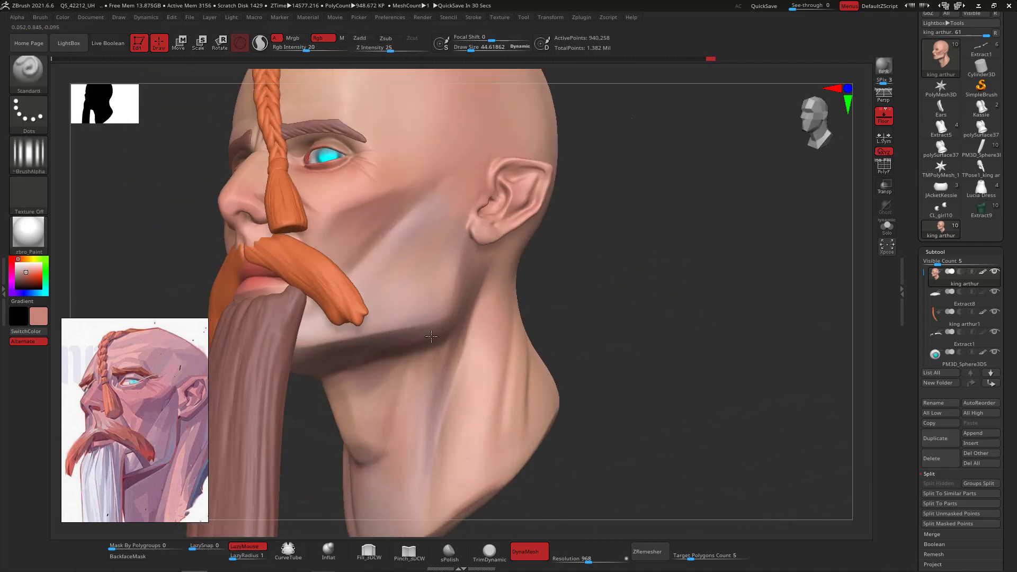
pyautogui.moveTo(692, 284)
pyautogui.mouseDown()
pyautogui.moveTo(710, 295)
pyautogui.moveTo(602, 273)
pyautogui.mouseUp()
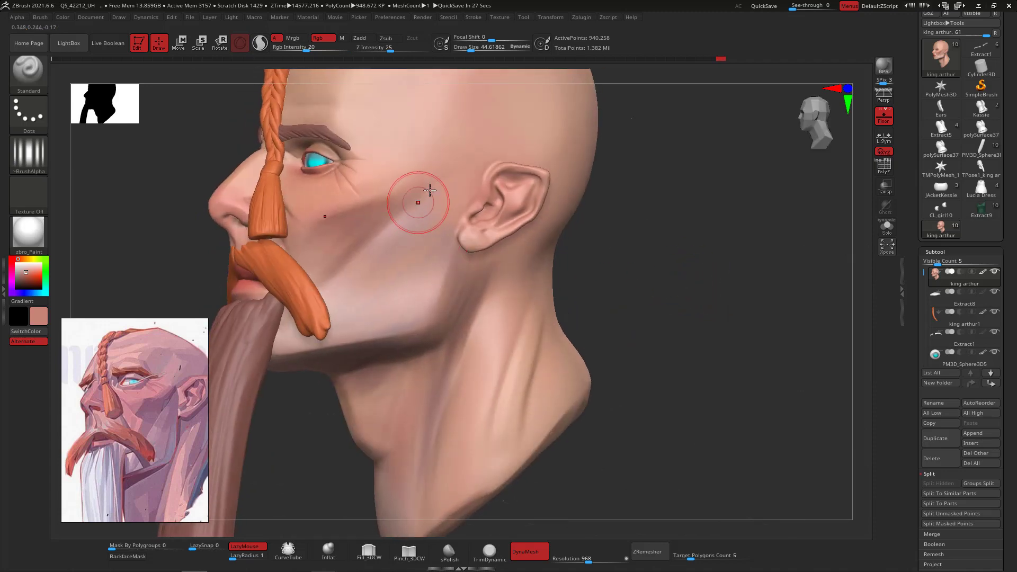
# Paint a pale pink tone over the temple and the side of the skull above the ear, with RGB intensity raised to 37.
pyautogui.moveTo(688, 274); pyautogui.dragTo(713, 344)
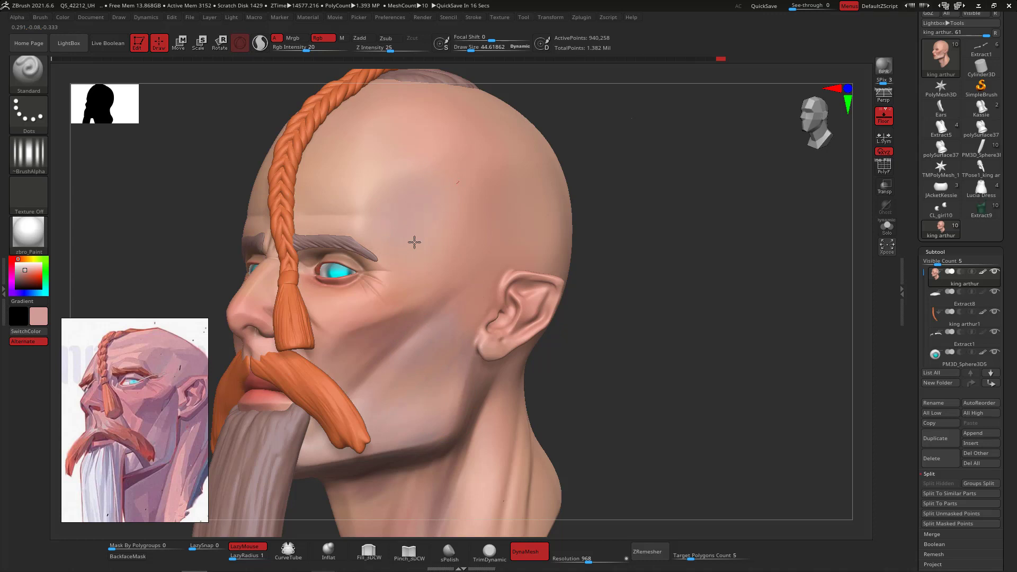
pyautogui.moveTo(308, 49); pyautogui.dragTo(318, 48)
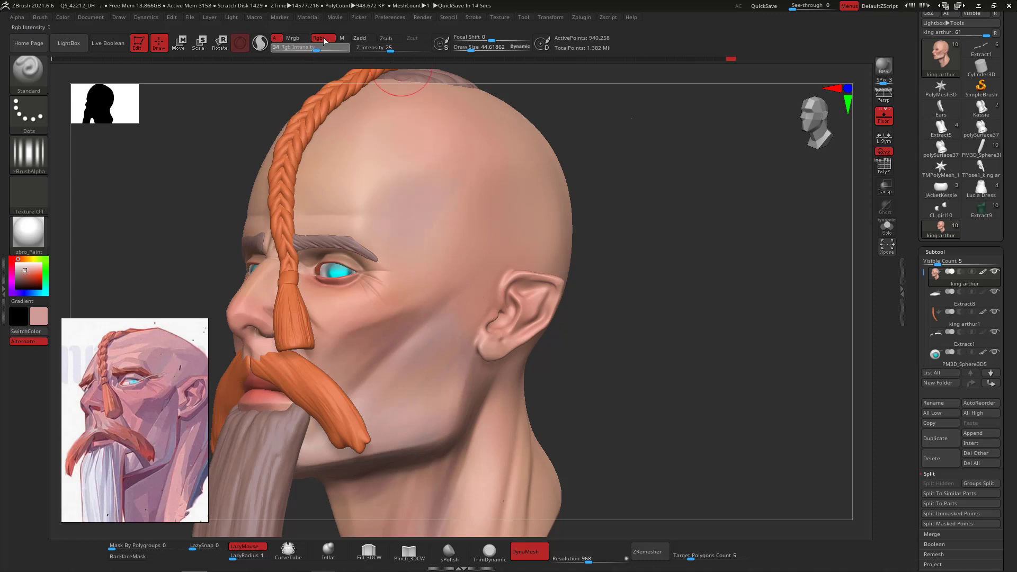
pyautogui.moveTo(399, 188)
pyautogui.mouseDown()
pyautogui.moveTo(408, 200)
pyautogui.moveTo(395, 252)
pyautogui.mouseUp()
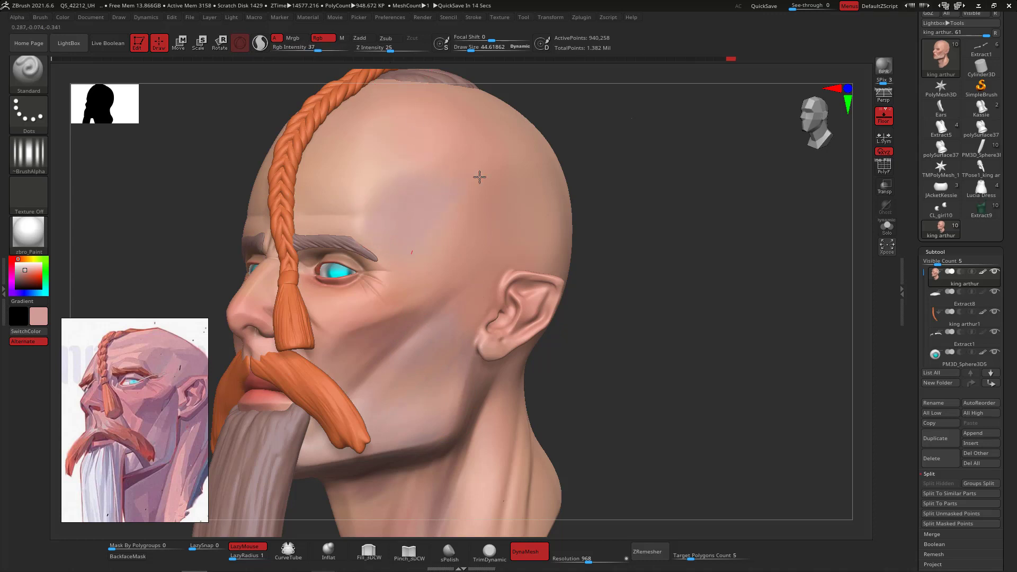
pyautogui.moveTo(715, 282); pyautogui.dragTo(656, 279)
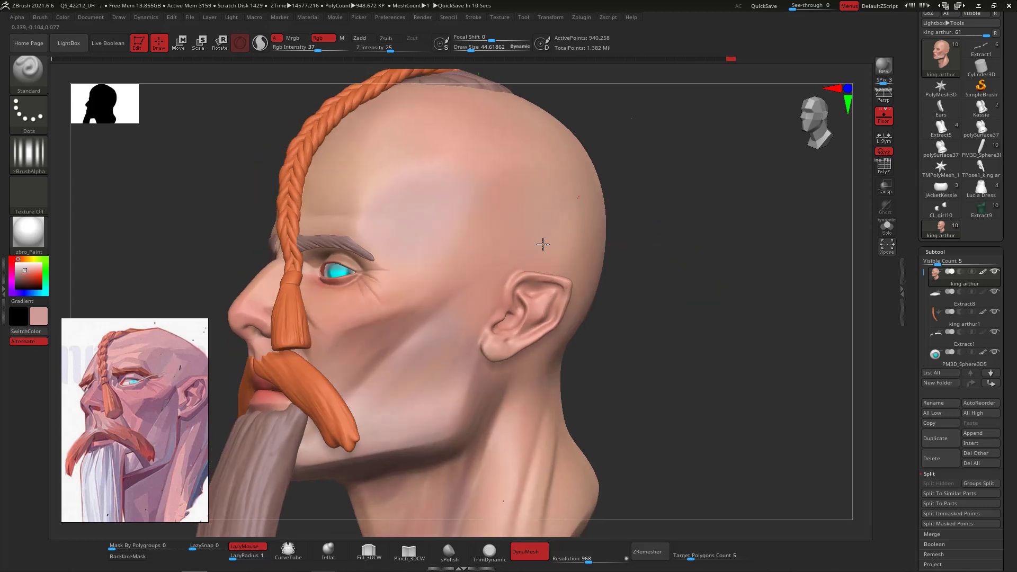
pyautogui.moveTo(558, 239)
pyautogui.mouseDown()
pyautogui.moveTo(508, 227)
pyautogui.moveTo(512, 206)
pyautogui.mouseUp()
pyautogui.moveTo(422, 132); pyautogui.dragTo(386, 248)
pyautogui.moveTo(666, 313); pyautogui.dragTo(659, 266)
# Paint the ear with a sampled red tone, and brush a sampled light skin tone over the jaw and down the neck.
pyautogui.press('c')
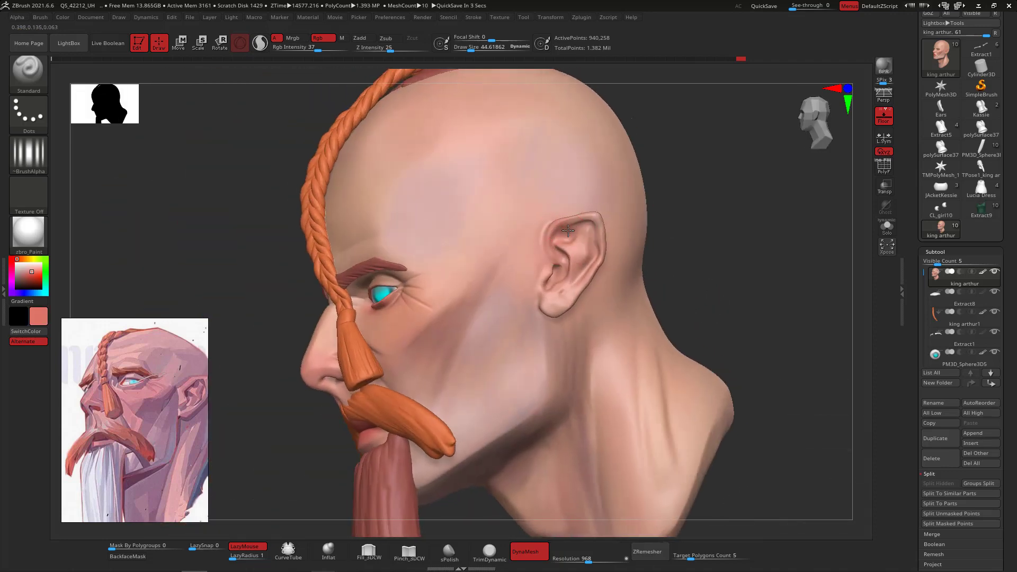
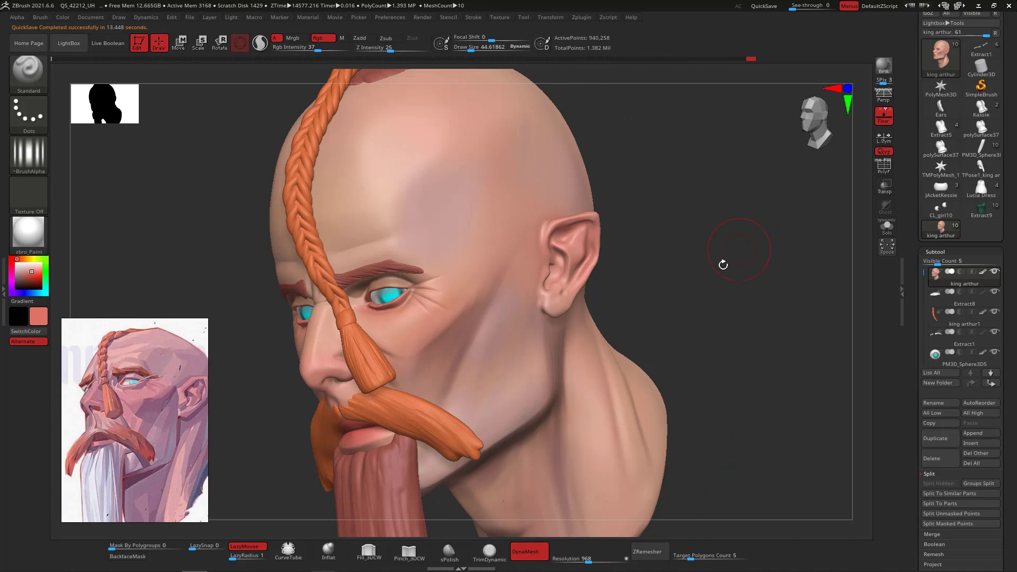
pyautogui.moveTo(722, 266)
pyautogui.mouseDown()
pyautogui.moveTo(723, 284)
pyautogui.moveTo(738, 295)
pyautogui.moveTo(663, 236)
pyautogui.mouseUp()
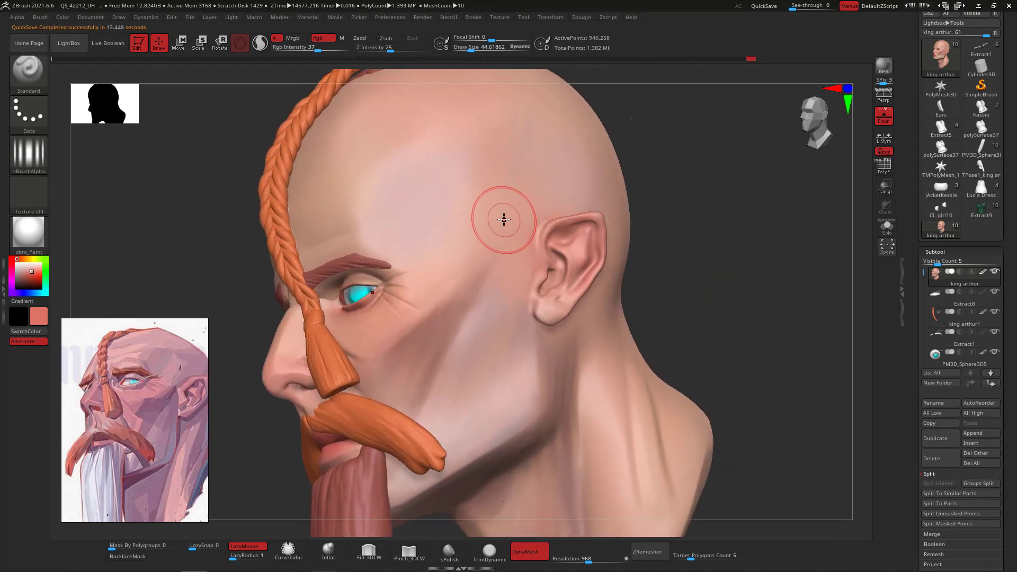
pyautogui.press('c')
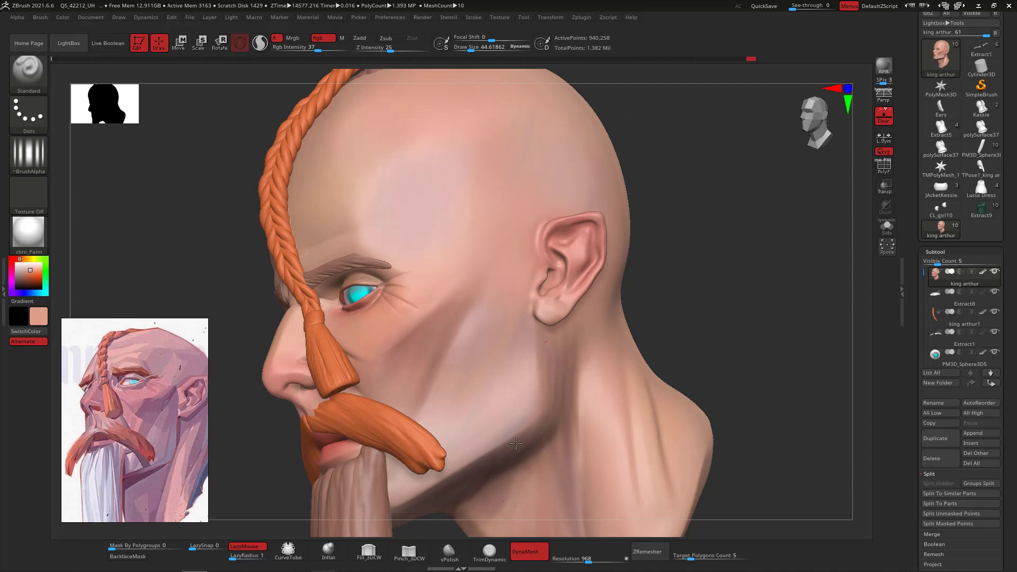
pyautogui.moveTo(739, 381); pyautogui.dragTo(718, 321)
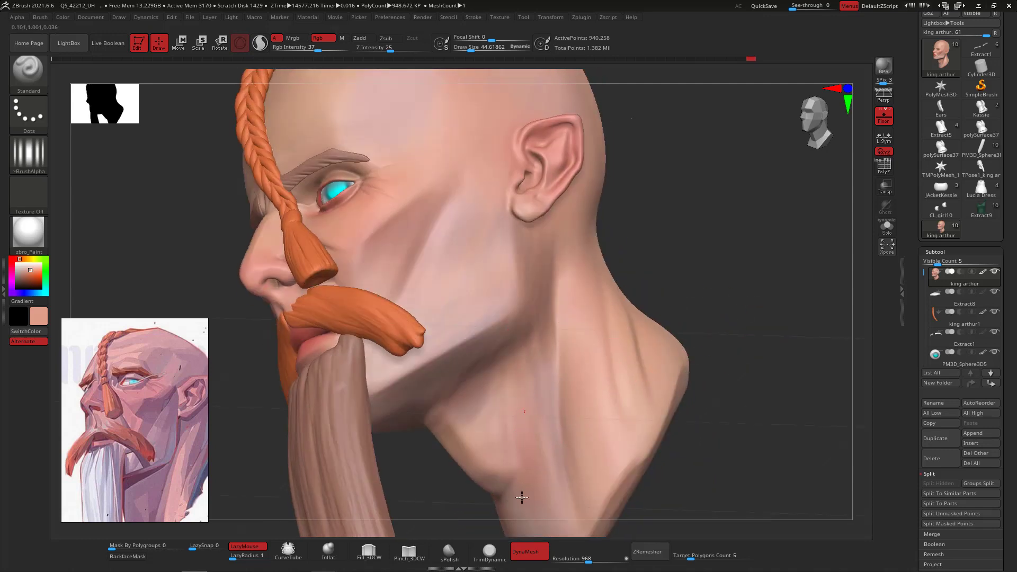
pyautogui.moveTo(529, 407); pyautogui.dragTo(552, 382)
pyautogui.moveTo(758, 288); pyautogui.dragTo(744, 281)
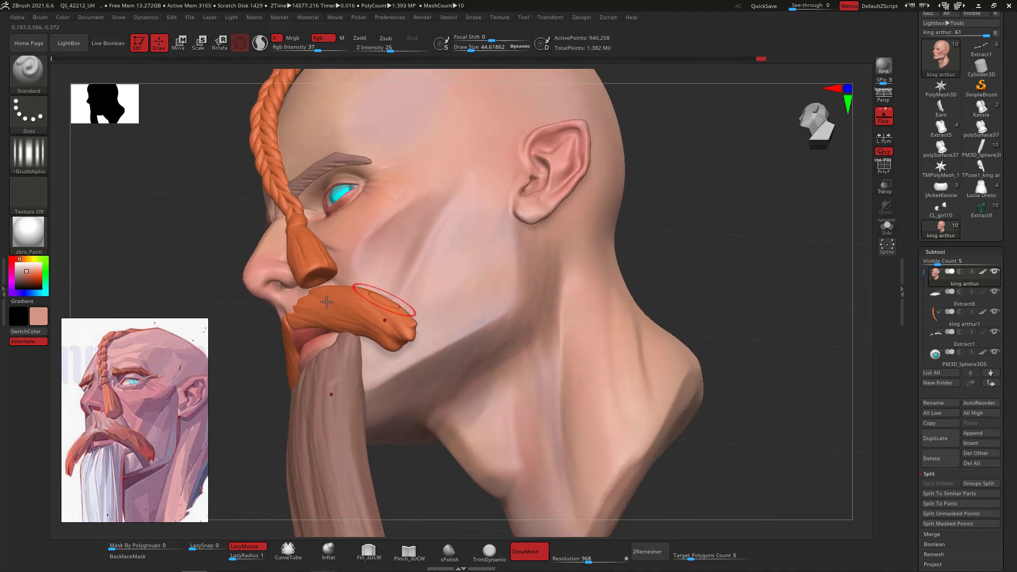
# Set up the Standard brush with a darker brown skin colour, RGB intensity 21, no alpha and the Color Spray stroke.
pyautogui.moveTo(26, 272); pyautogui.dragTo(21, 276)
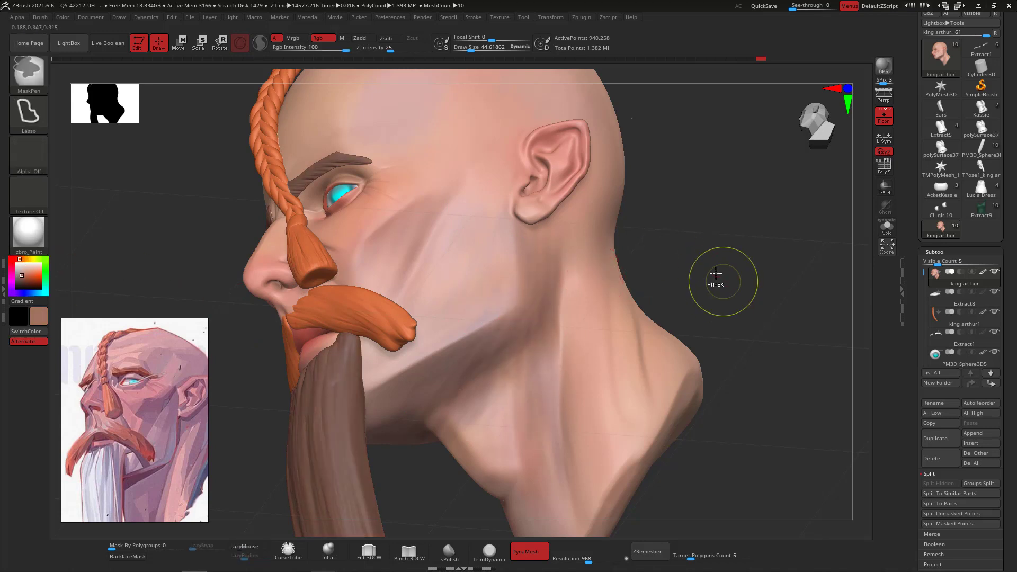
pyautogui.moveTo(318, 49); pyautogui.dragTo(307, 49)
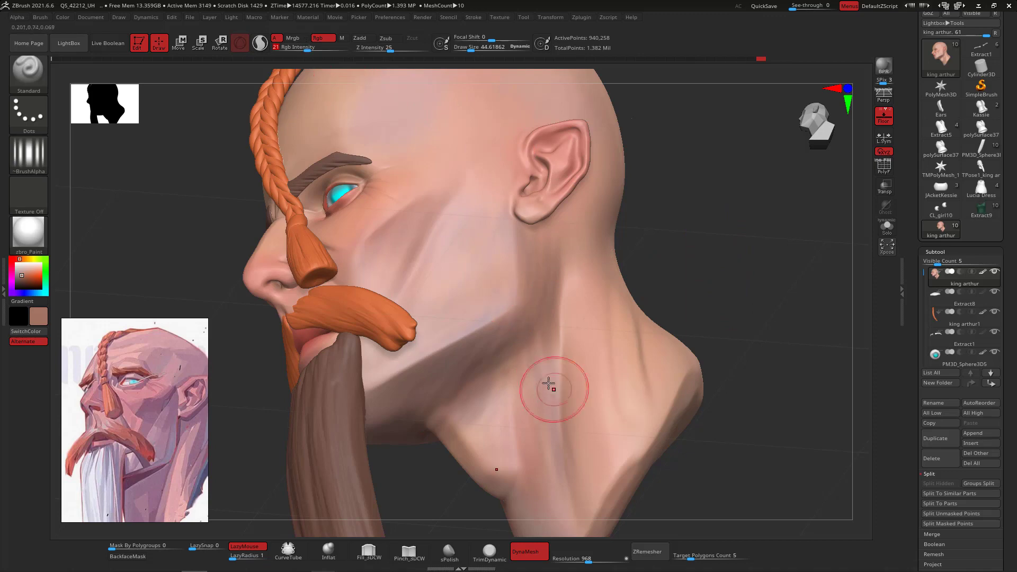
pyautogui.click(28, 151)
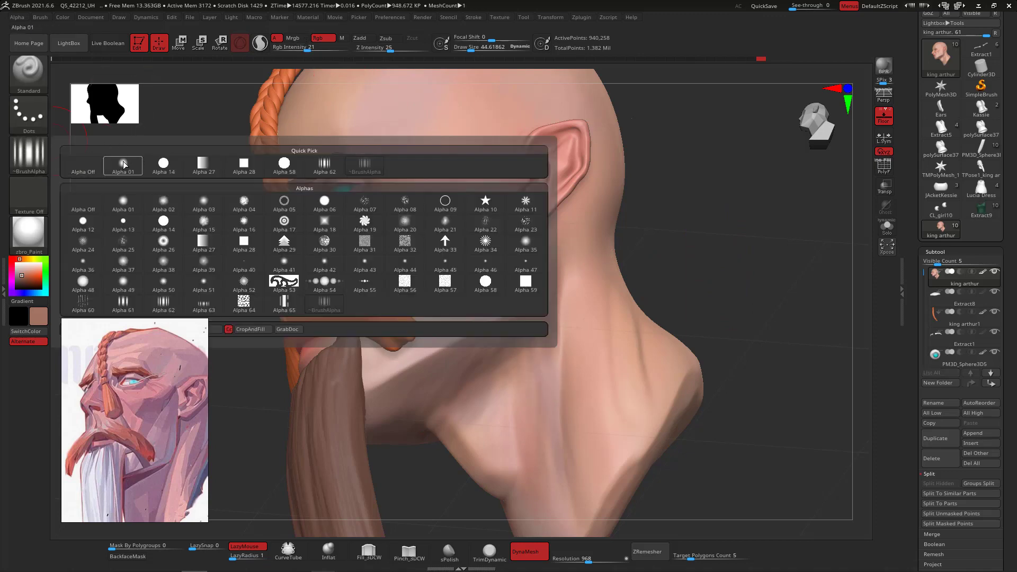
pyautogui.click(83, 165)
pyautogui.click(37, 108)
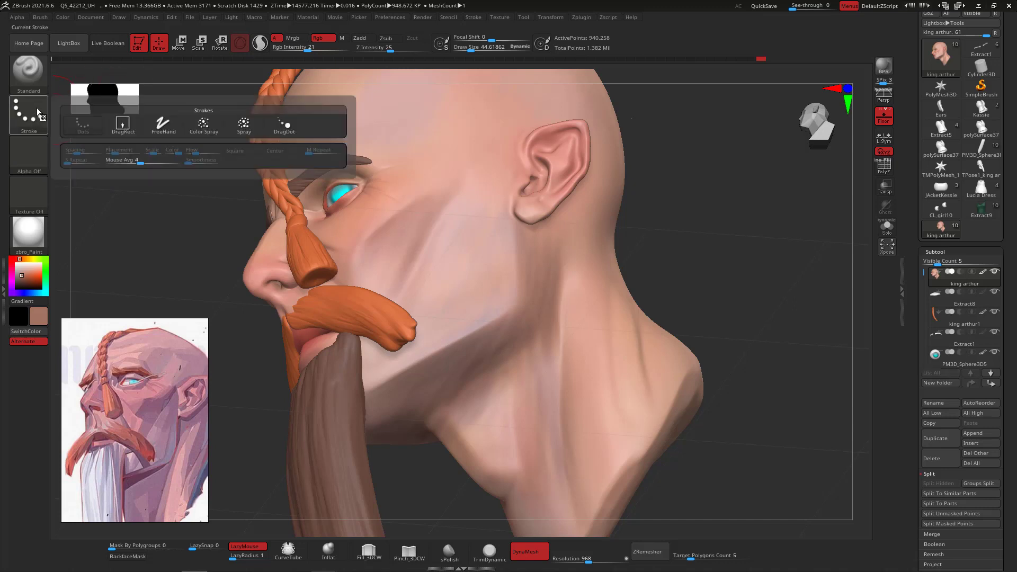
pyautogui.click(204, 125)
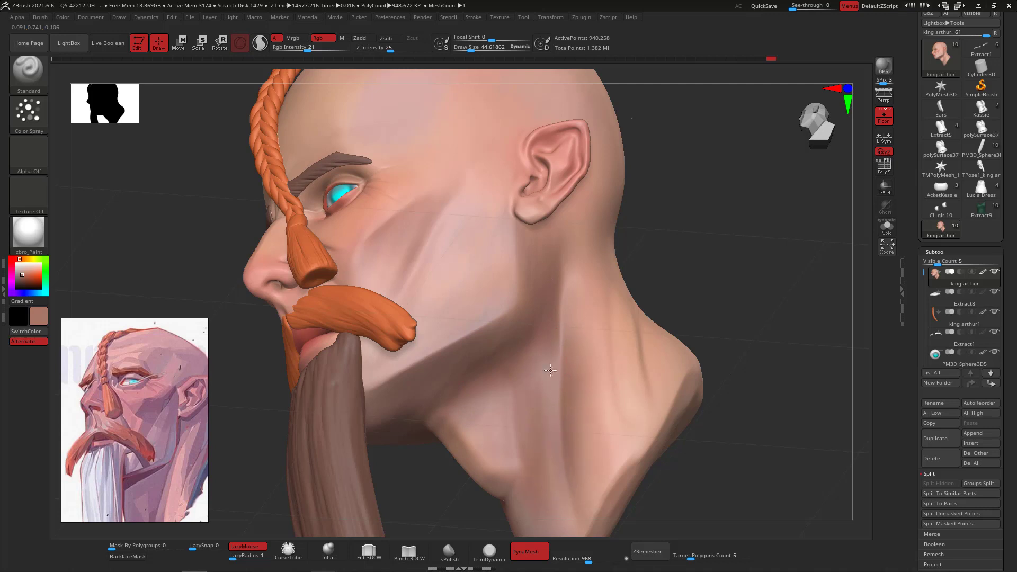
# Spray soft skin-tone variation over the neck, cheek and temple, sampling a pinker tone from the cheek.
pyautogui.moveTo(780, 300); pyautogui.dragTo(731, 337)
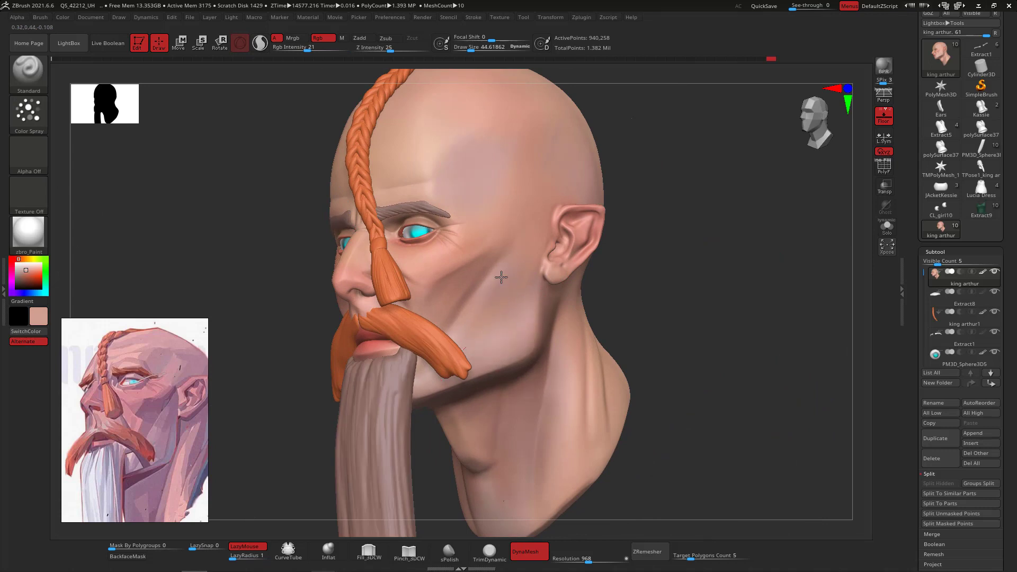
pyautogui.moveTo(701, 288)
pyautogui.mouseDown()
pyautogui.moveTo(717, 297)
pyautogui.moveTo(711, 330)
pyautogui.moveTo(707, 321)
pyautogui.moveTo(534, 313)
pyautogui.mouseUp()
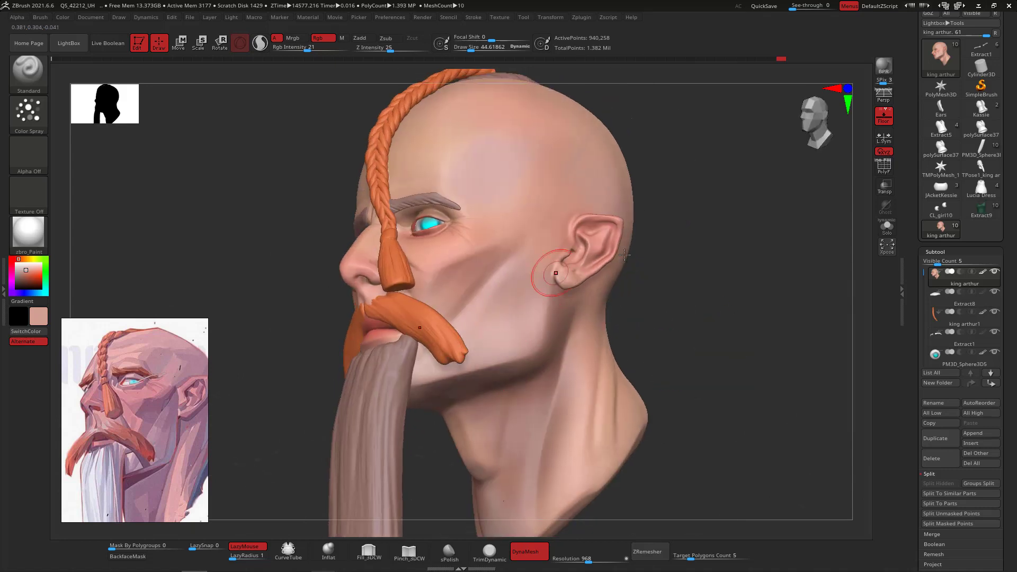
pyautogui.moveTo(624, 255); pyautogui.dragTo(656, 286)
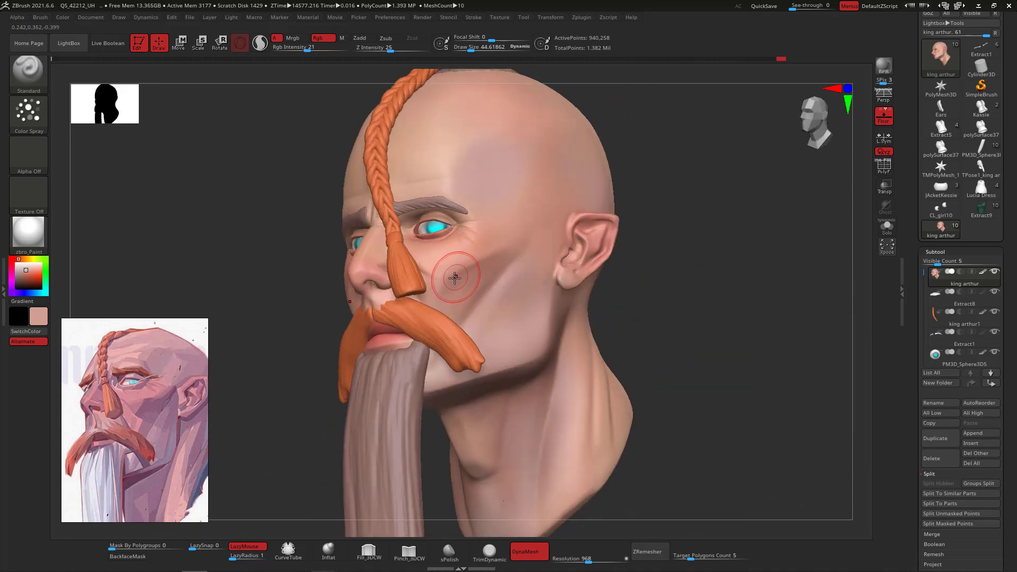
pyautogui.press('c')
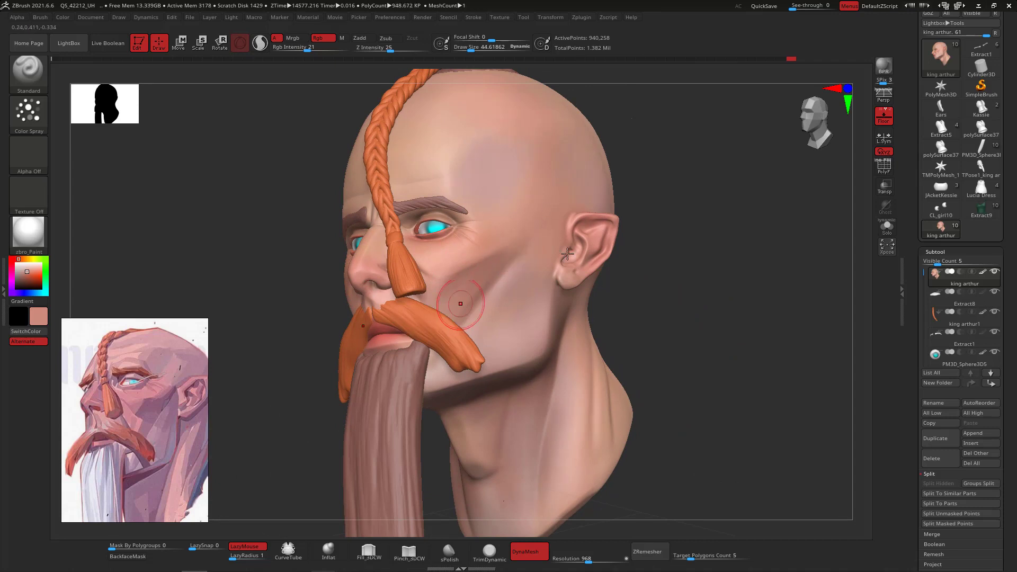
pyautogui.moveTo(662, 294); pyautogui.dragTo(746, 279)
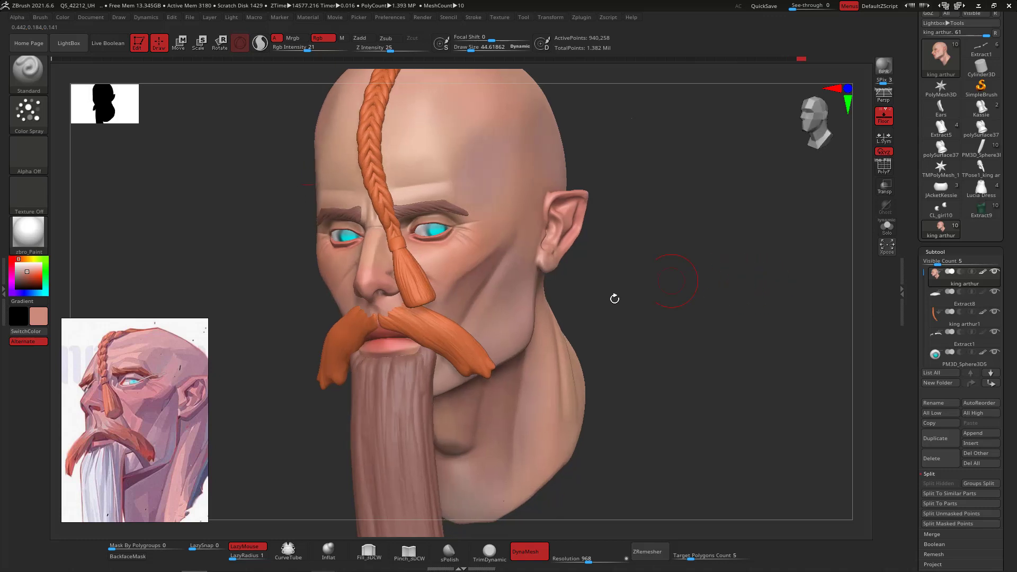
pyautogui.moveTo(614, 299); pyautogui.dragTo(638, 259)
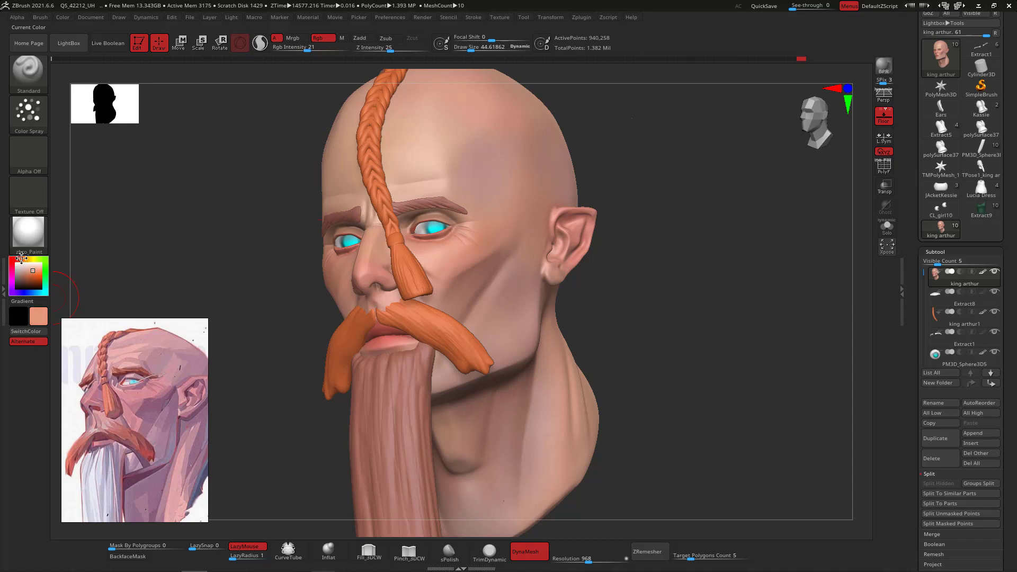
# Choose a muted pinkish red and brush it over the side of the nose and the adjoining cheek.
pyautogui.moveTo(43, 243)
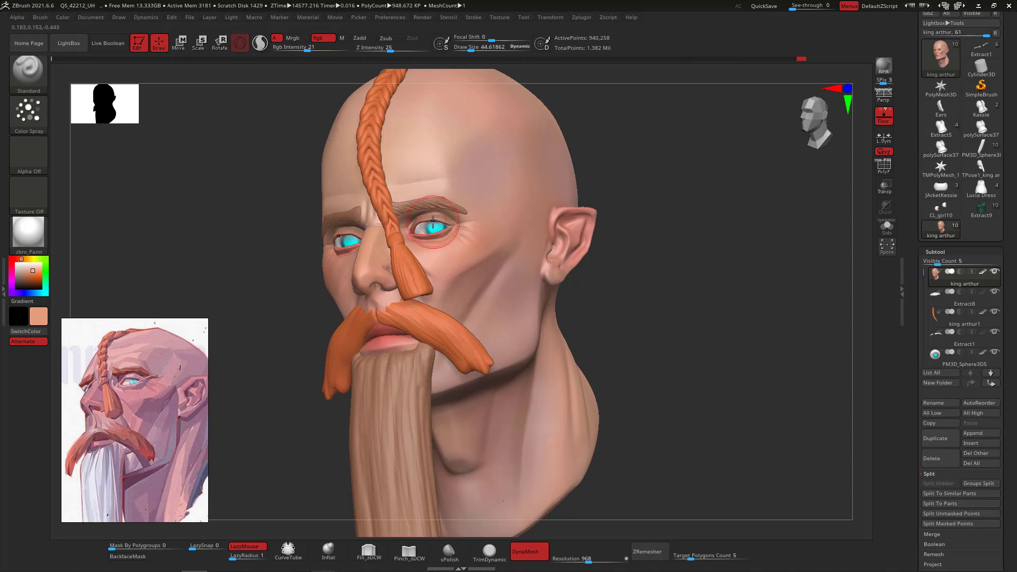
pyautogui.press('ctrl')
pyautogui.moveTo(652, 355)
pyautogui.keyDown('shift'); pyautogui.mouseDown()
pyautogui.moveTo(708, 358)
pyautogui.moveTo(719, 314)
pyautogui.mouseUp(); pyautogui.keyUp('shift')
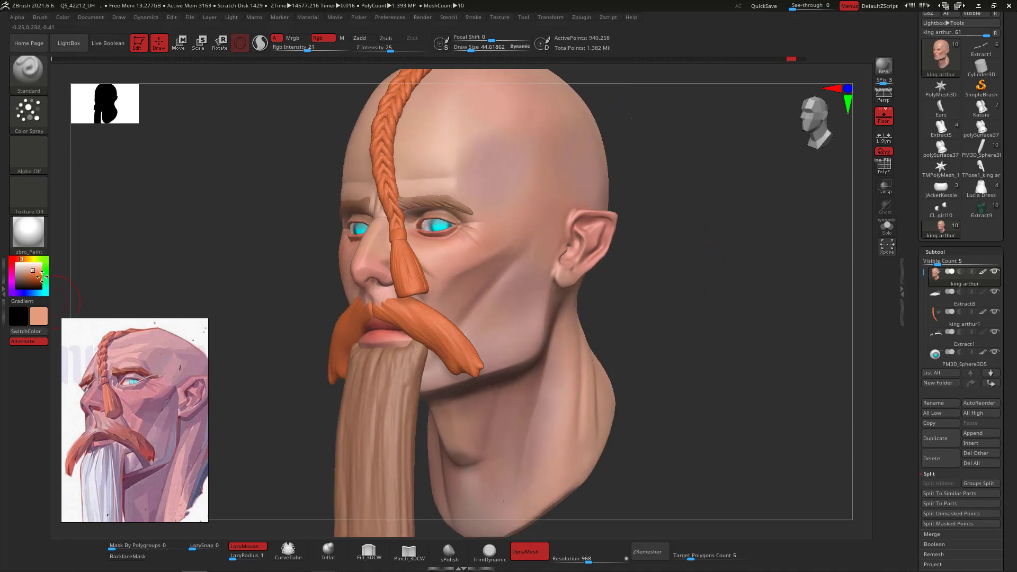
pyautogui.click(24, 259)
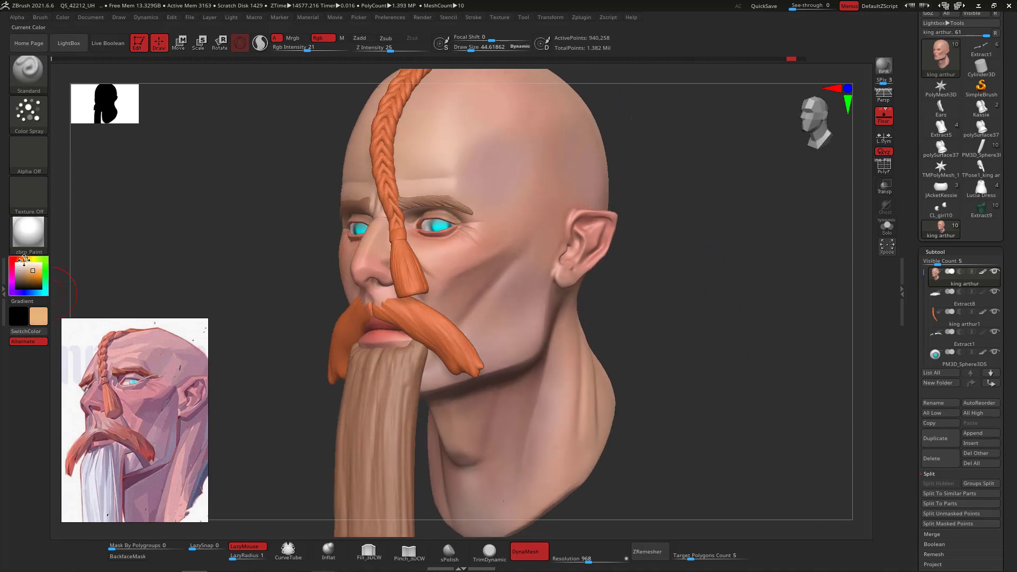
pyautogui.moveTo(24, 260)
pyautogui.mouseDown()
pyautogui.moveTo(33, 271)
pyautogui.moveTo(25, 272)
pyautogui.mouseUp()
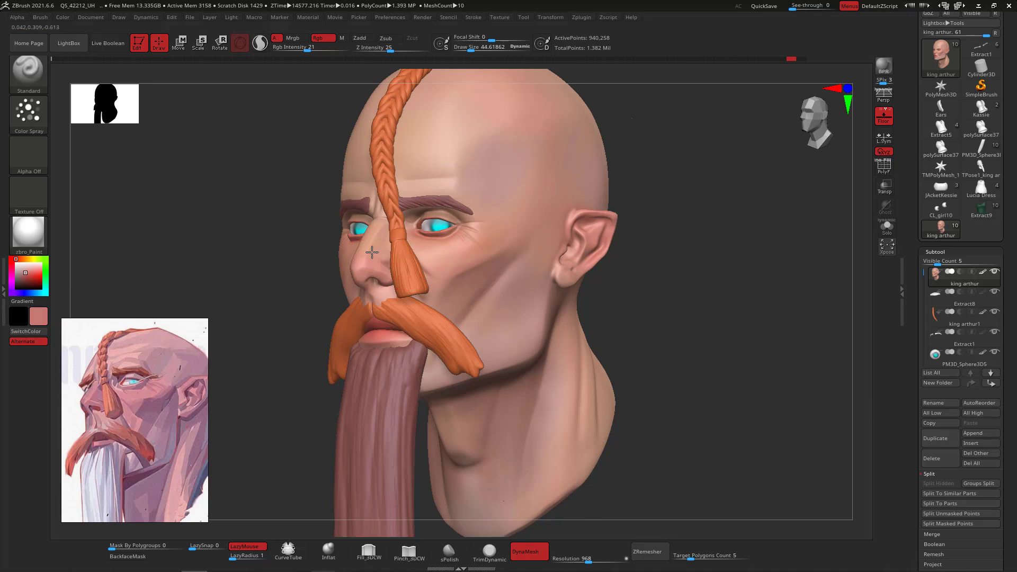
pyautogui.moveTo(394, 246); pyautogui.dragTo(390, 262)
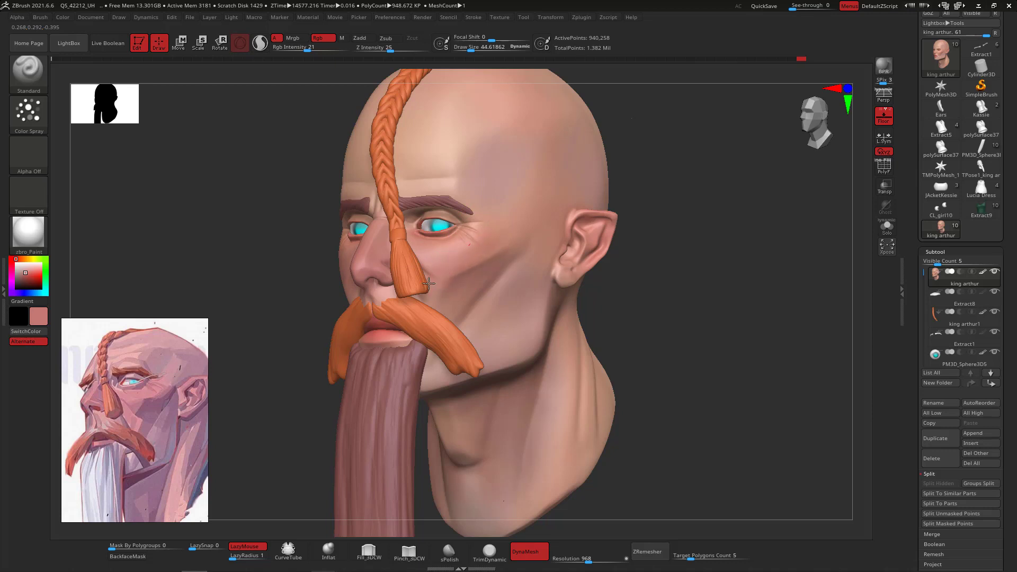
pyautogui.moveTo(410, 292)
pyautogui.mouseDown()
pyautogui.moveTo(391, 295)
pyautogui.moveTo(417, 277)
pyautogui.mouseUp()
# Sample a lighter skin tone from the face and blend it into the cheek beside the nose.
pyautogui.moveTo(651, 268)
pyautogui.mouseDown()
pyautogui.moveTo(726, 270)
pyautogui.moveTo(729, 284)
pyautogui.moveTo(673, 250)
pyautogui.mouseUp()
pyautogui.press('c')
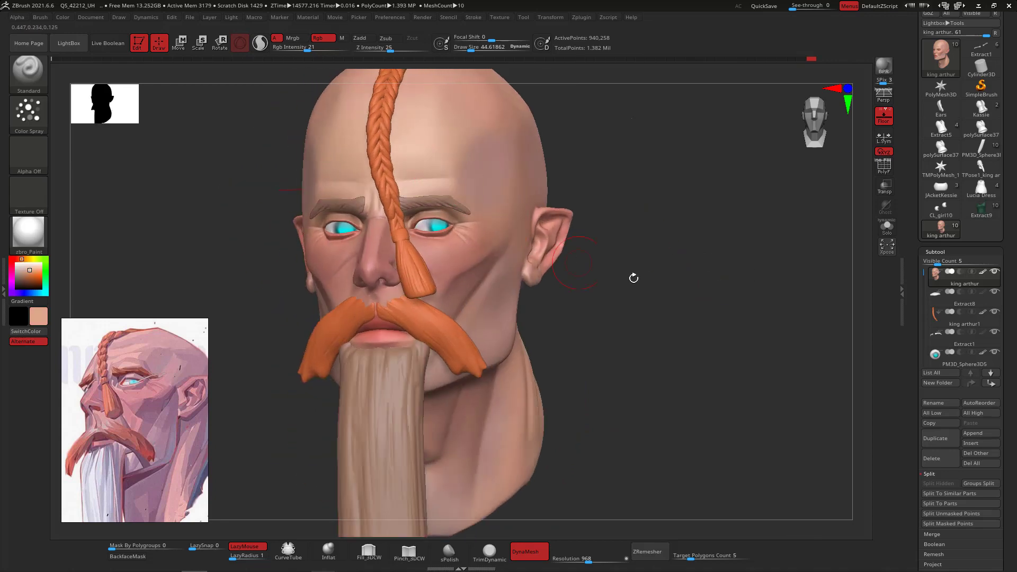
pyautogui.moveTo(634, 279)
pyautogui.mouseDown()
pyautogui.moveTo(668, 227)
pyautogui.moveTo(668, 247)
pyautogui.mouseUp()
pyautogui.moveTo(443, 289)
pyautogui.mouseDown()
pyautogui.moveTo(429, 300)
pyautogui.moveTo(448, 275)
pyautogui.mouseUp()
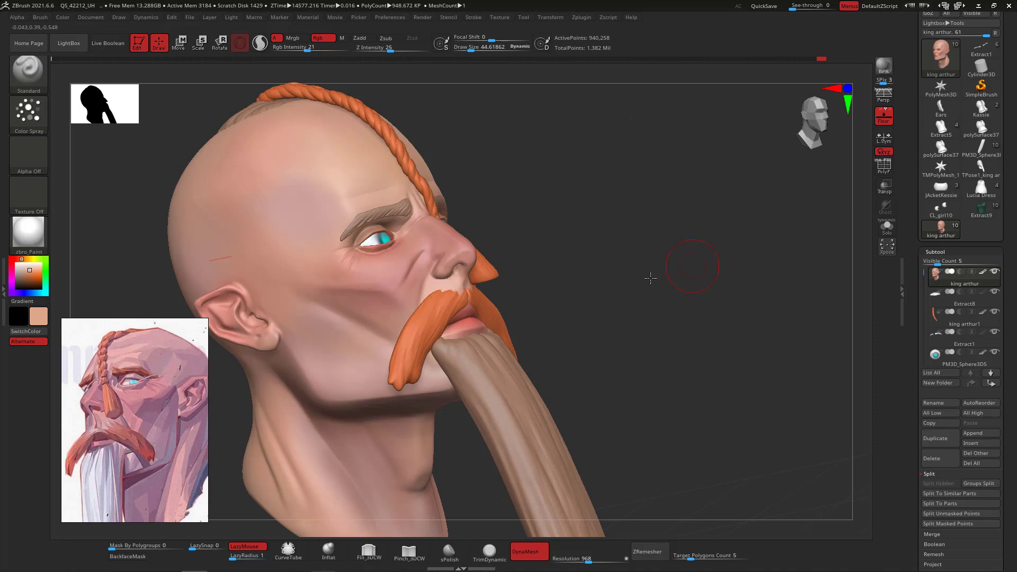
pyautogui.moveTo(649, 277)
pyautogui.mouseDown()
pyautogui.moveTo(788, 304)
pyautogui.moveTo(763, 302)
pyautogui.moveTo(781, 268)
pyautogui.moveTo(781, 281)
pyautogui.moveTo(686, 240)
pyautogui.mouseUp()
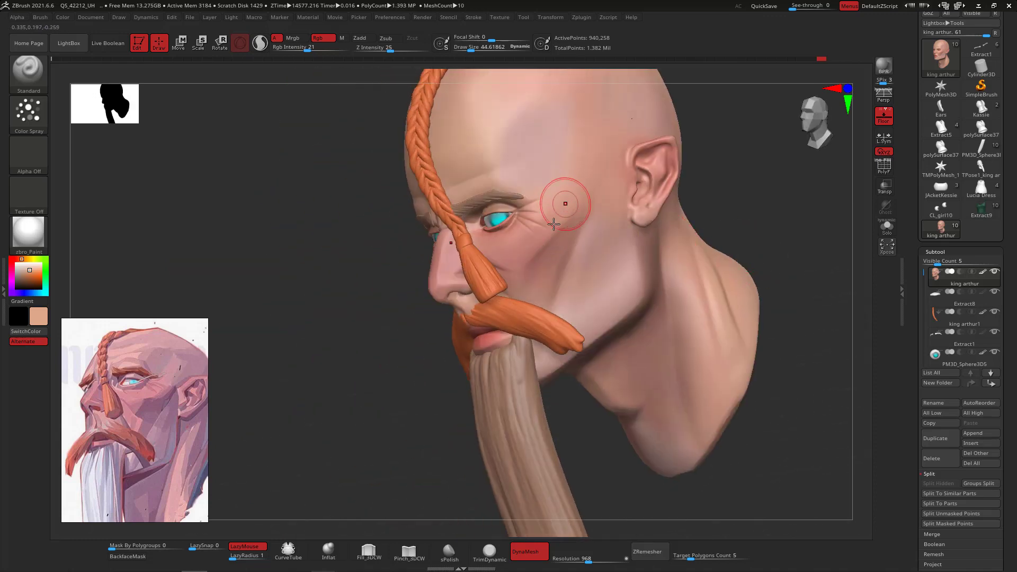
# Sample a pale pink tone from the head and brush it over the temple above the eye.
pyautogui.moveTo(763, 211); pyautogui.dragTo(693, 189)
pyautogui.keyDown('alt'); pyautogui.moveTo(726, 199); pyautogui.dragTo(710, 294); pyautogui.keyUp('alt')
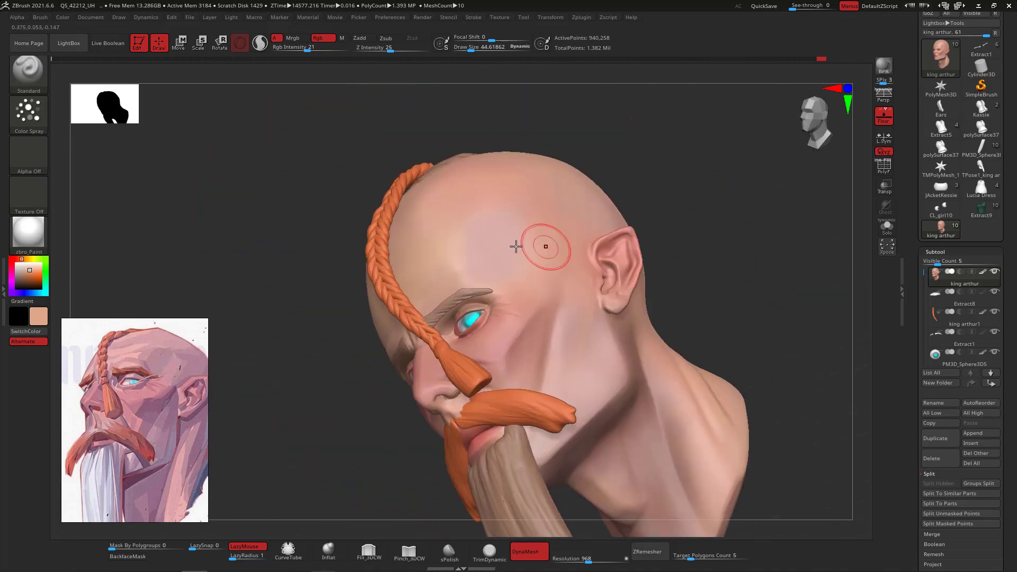
pyautogui.press('c')
pyautogui.moveTo(510, 265)
pyautogui.mouseDown()
pyautogui.moveTo(484, 224)
pyautogui.moveTo(575, 200)
pyautogui.mouseUp()
# Reduce the draw size to about 19 and darken a red sampled at the eye rim to deep red for the eyelids.
pyautogui.moveTo(576, 156)
pyautogui.mouseDown()
pyautogui.moveTo(715, 166)
pyautogui.moveTo(721, 204)
pyautogui.mouseUp()
pyautogui.press('space')
pyautogui.moveTo(585, 311); pyautogui.dragTo(569, 313)
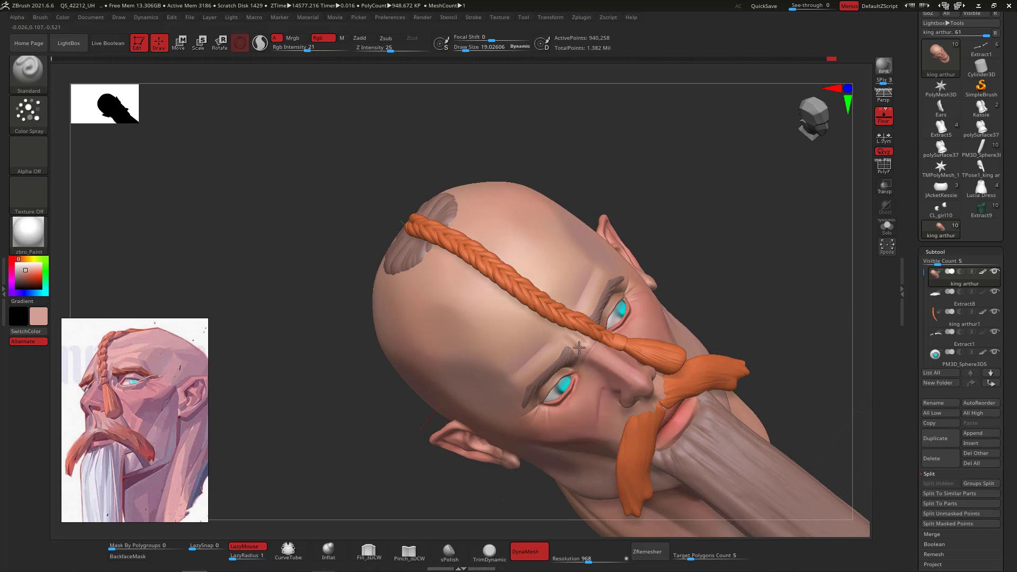
pyautogui.moveTo(701, 208); pyautogui.dragTo(746, 199)
pyautogui.keyDown('alt'); pyautogui.moveTo(608, 214); pyautogui.dragTo(520, 210); pyautogui.keyUp('alt')
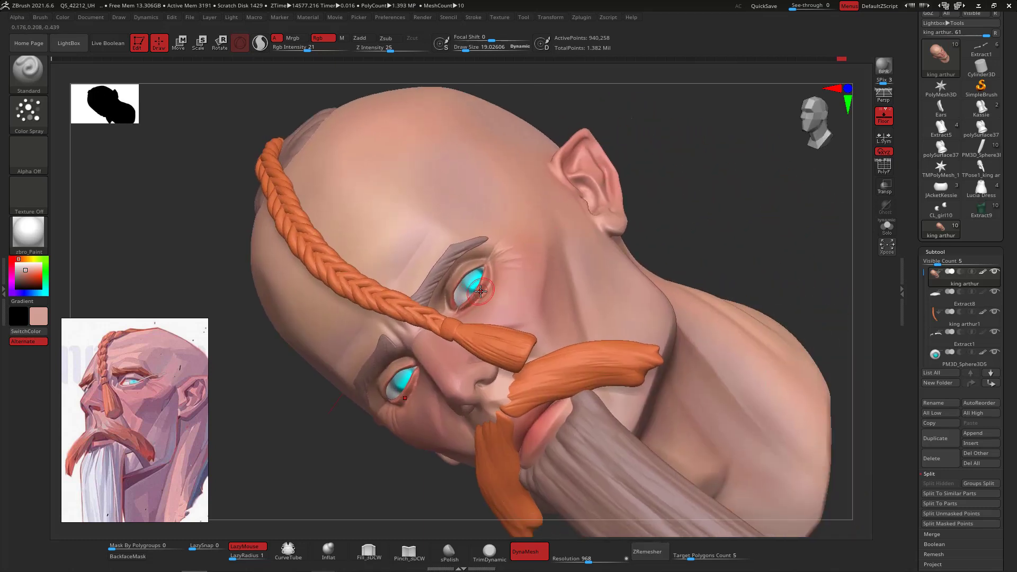
pyautogui.press('c')
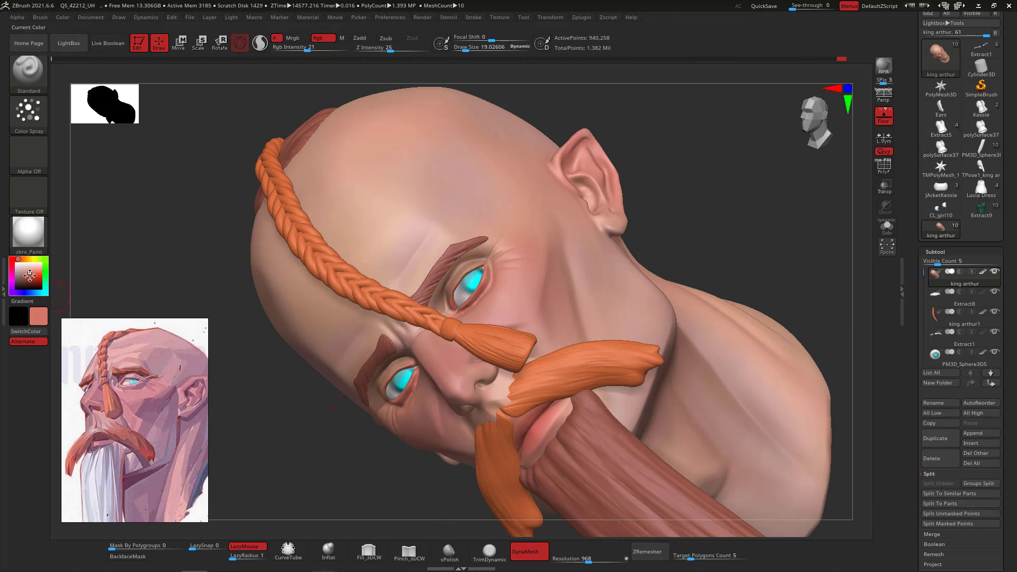
pyautogui.click(29, 281)
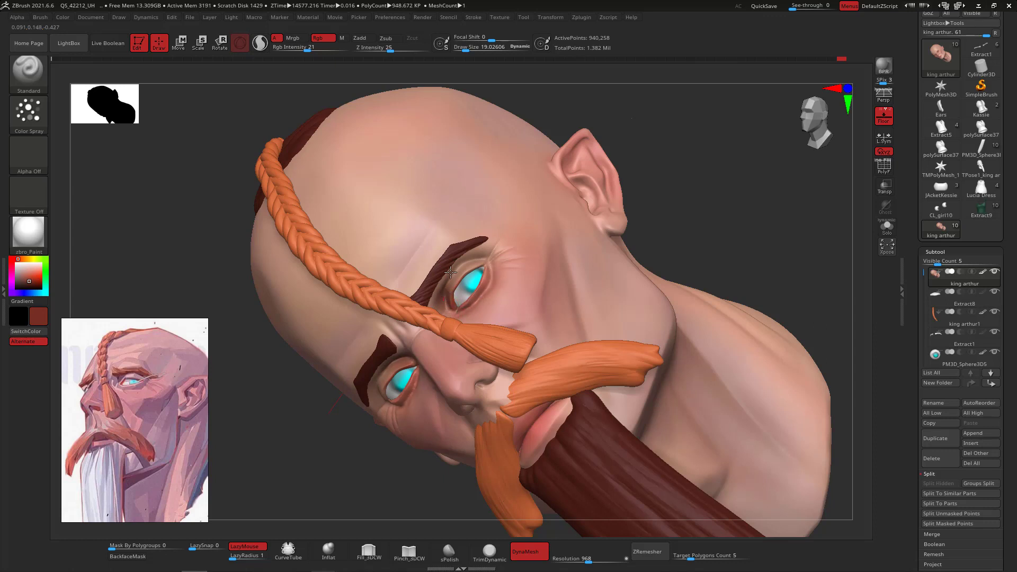
# Sample the scalp's pinkish skin tone, enlarge the draw size to about 86, and brush it over the side of the skull and the lower neck.
pyautogui.moveTo(770, 262)
pyautogui.keyDown('shift'); pyautogui.mouseDown()
pyautogui.moveTo(804, 504)
pyautogui.moveTo(777, 249)
pyautogui.mouseUp(); pyautogui.keyUp('shift')
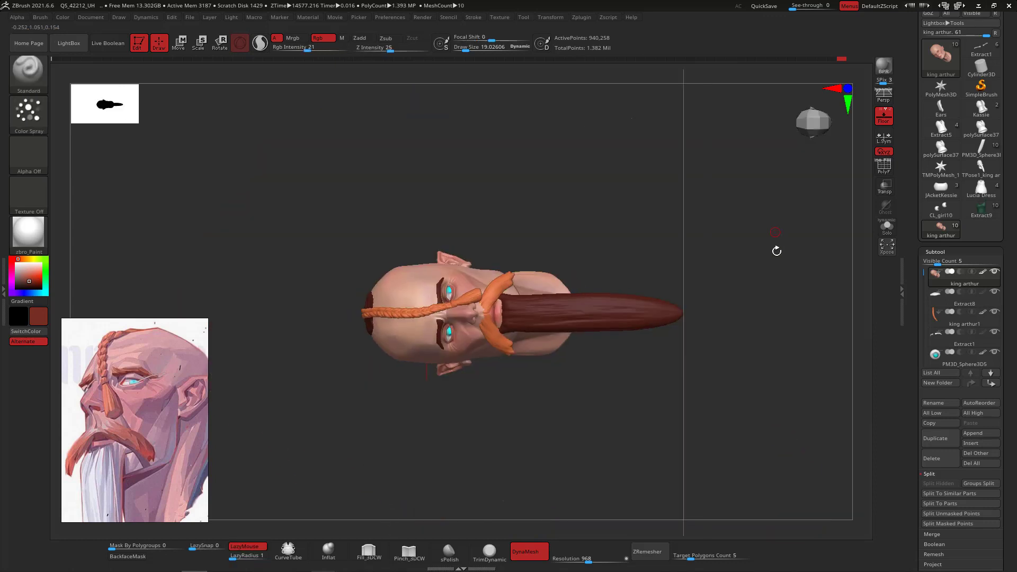
pyautogui.moveTo(789, 409); pyautogui.dragTo(736, 362)
pyautogui.moveTo(793, 439); pyautogui.dragTo(779, 282)
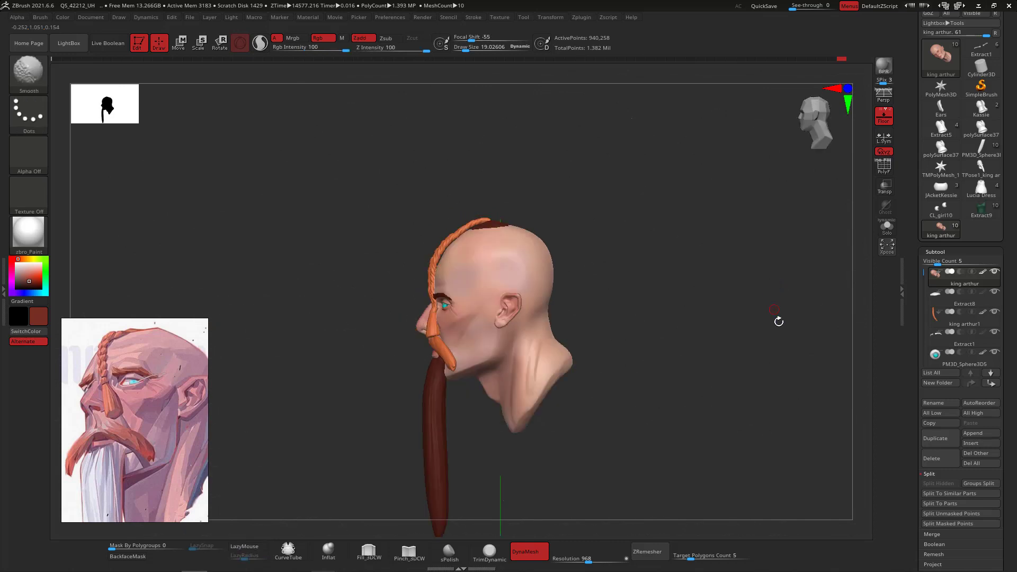
pyautogui.keyDown('alt'); pyautogui.moveTo(779, 321); pyautogui.dragTo(778, 254); pyautogui.keyUp('alt')
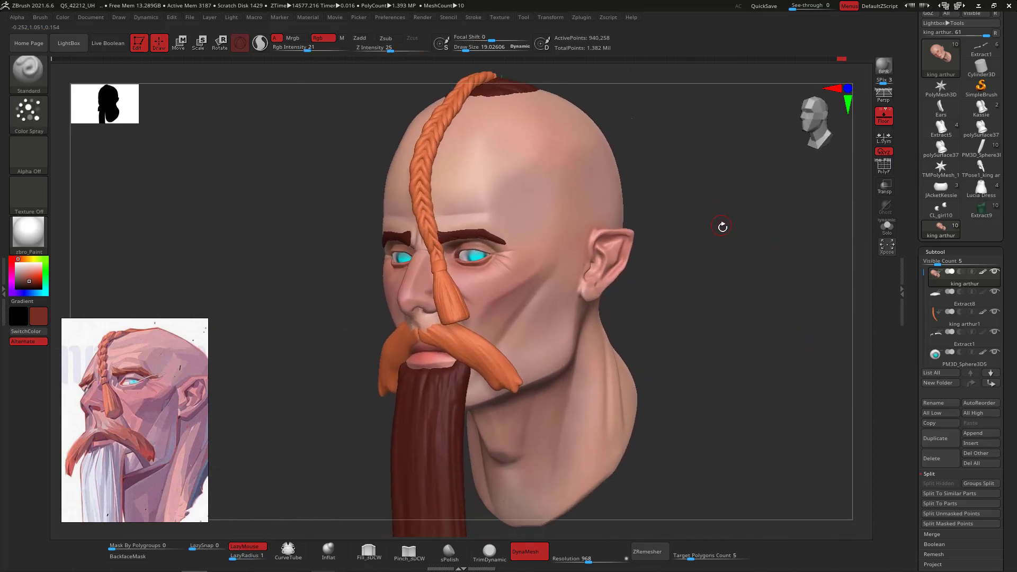
pyautogui.moveTo(722, 227); pyautogui.dragTo(623, 160)
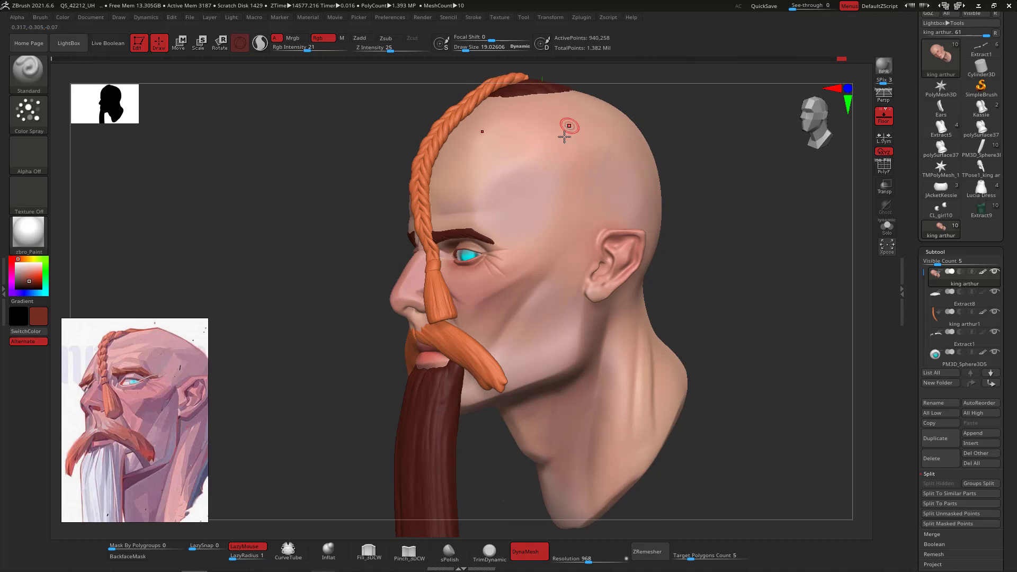
pyautogui.press('c')
pyautogui.press('space')
pyautogui.moveTo(560, 156); pyautogui.dragTo(573, 157)
pyautogui.moveTo(596, 194)
pyautogui.mouseDown()
pyautogui.moveTo(611, 158)
pyautogui.moveTo(614, 214)
pyautogui.mouseUp()
pyautogui.moveTo(548, 191); pyautogui.dragTo(541, 136)
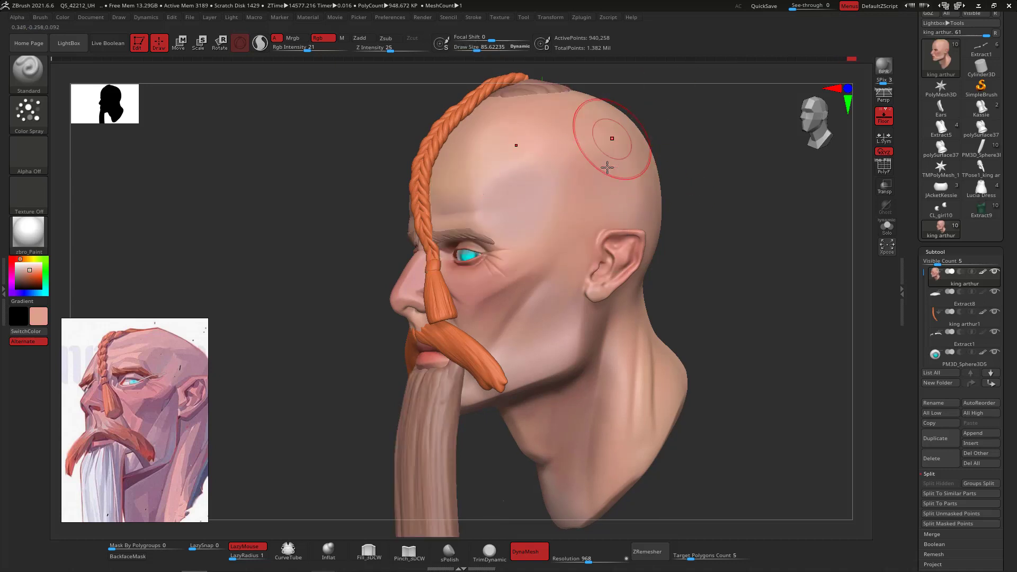
pyautogui.moveTo(759, 307)
pyautogui.mouseDown()
pyautogui.moveTo(790, 287)
pyautogui.moveTo(725, 280)
pyautogui.mouseUp()
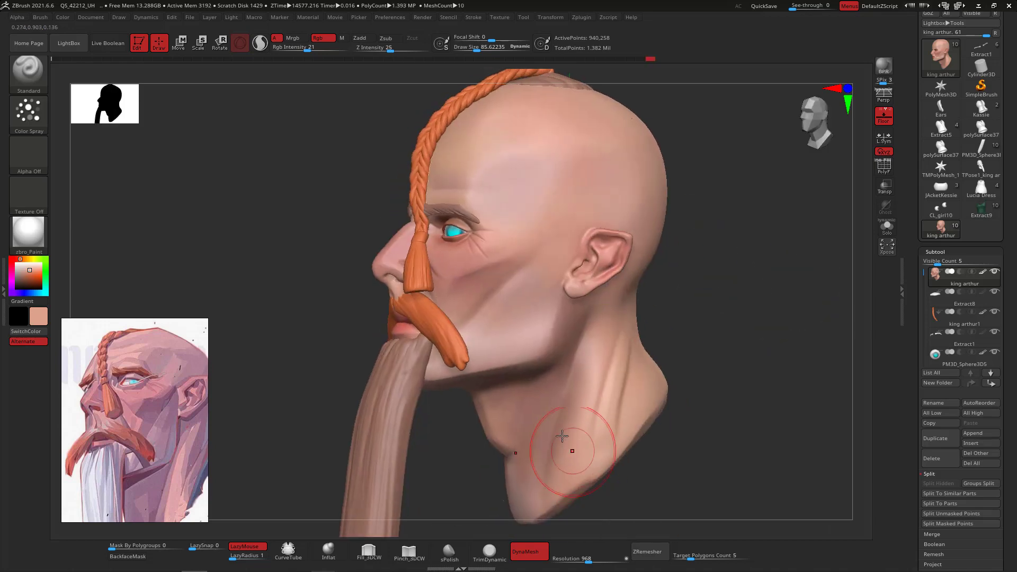
pyautogui.moveTo(588, 433)
pyautogui.mouseDown()
pyautogui.moveTo(573, 392)
pyautogui.moveTo(638, 408)
pyautogui.moveTo(629, 403)
pyautogui.moveTo(618, 436)
pyautogui.moveTo(604, 419)
pyautogui.mouseUp()
# Blend the side of the neck with sampled brownish and pink skin tones, using draw size about 36 and RGB intensity 14.
pyautogui.press('space')
pyautogui.moveTo(669, 327)
pyautogui.mouseDown()
pyautogui.moveTo(710, 363)
pyautogui.moveTo(689, 329)
pyautogui.mouseUp()
pyautogui.moveTo(538, 393)
pyautogui.mouseDown()
pyautogui.moveTo(538, 438)
pyautogui.moveTo(552, 391)
pyautogui.moveTo(554, 403)
pyautogui.mouseUp()
pyautogui.hotkey('ctrl', 'z')
pyautogui.press('space')
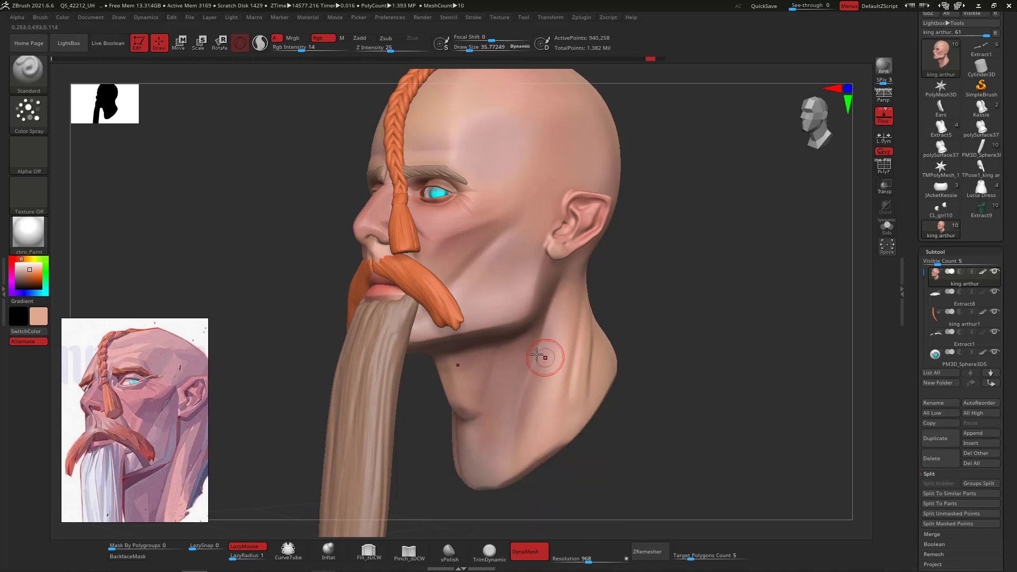
pyautogui.press('c')
pyautogui.moveTo(561, 344); pyautogui.dragTo(572, 362)
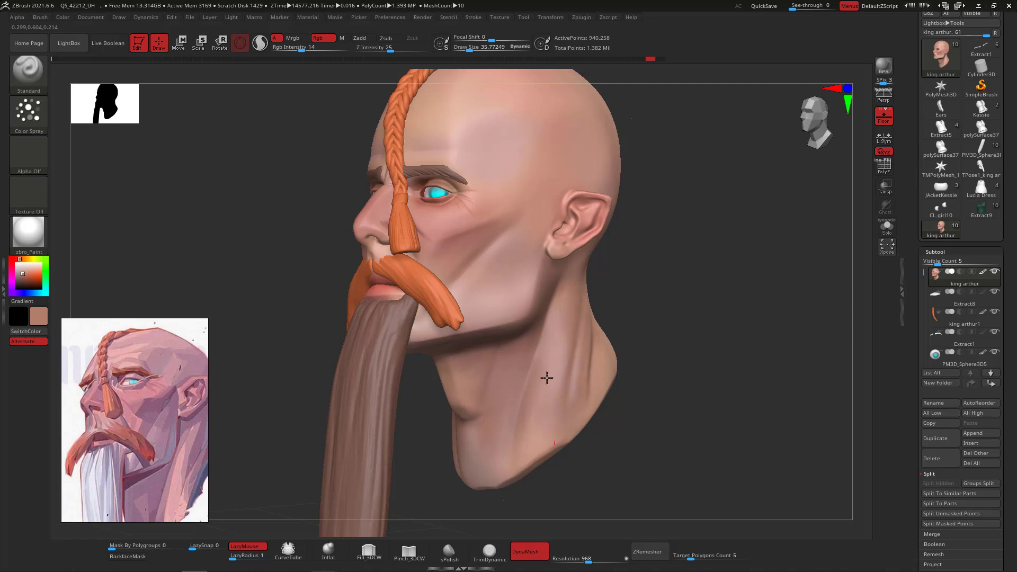
pyautogui.press('c')
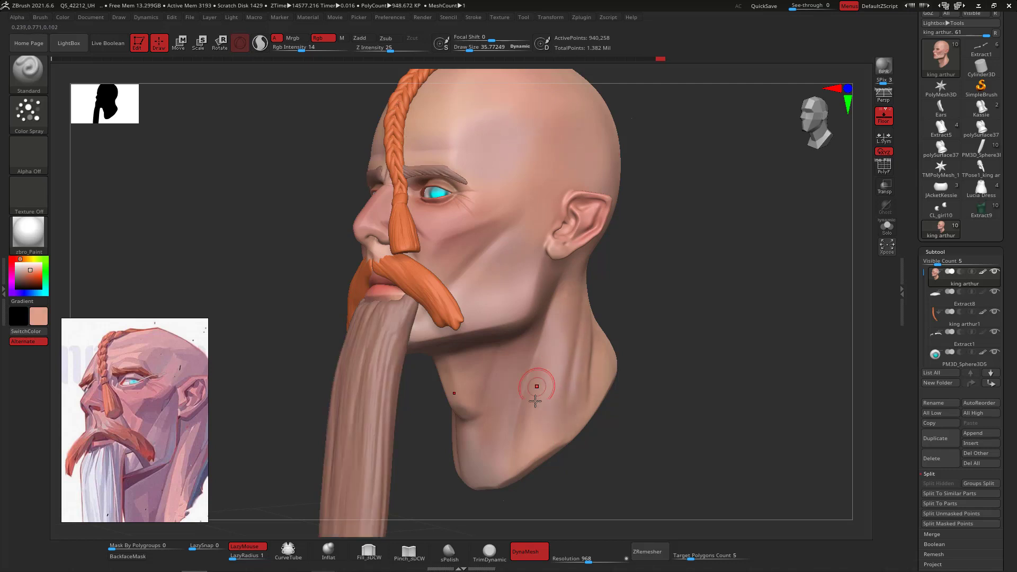
pyautogui.press('c')
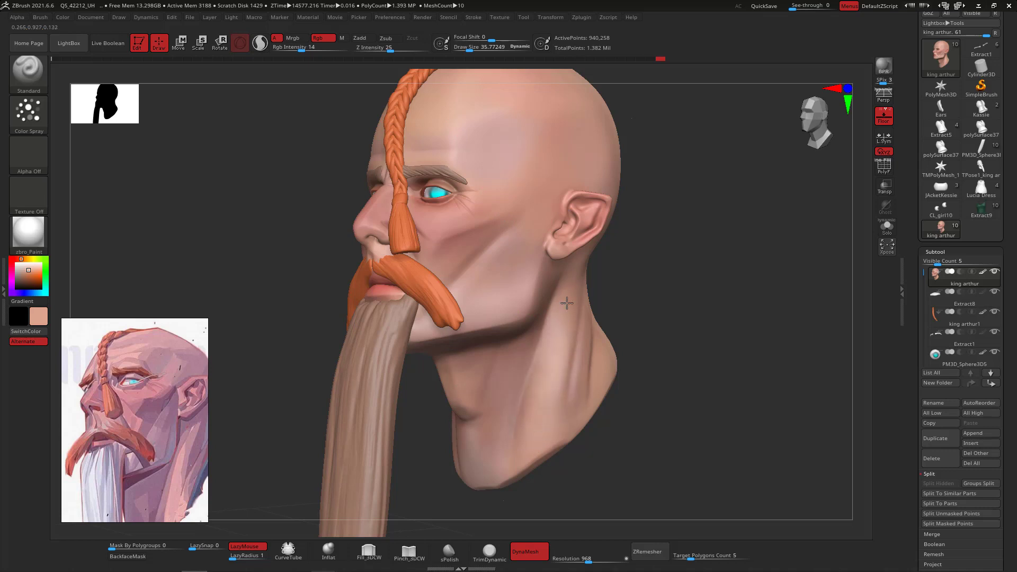
# Darken a sampled pink to a muted reddish brown, set the draw size to about 30, and shade the inside of the ear.
pyautogui.moveTo(641, 280); pyautogui.dragTo(564, 300)
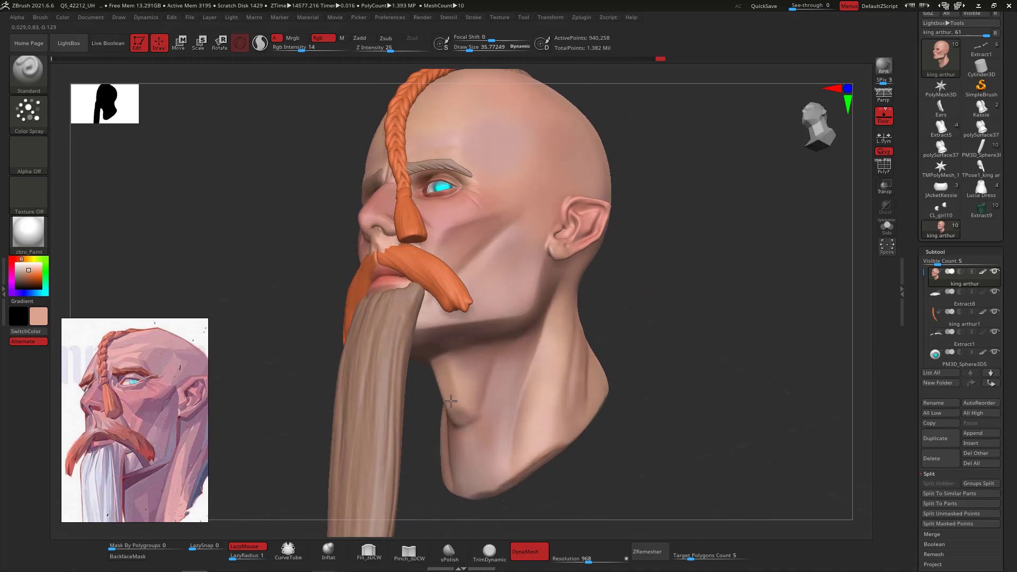
pyautogui.moveTo(665, 366); pyautogui.dragTo(729, 339)
pyautogui.moveTo(767, 395); pyautogui.dragTo(770, 232)
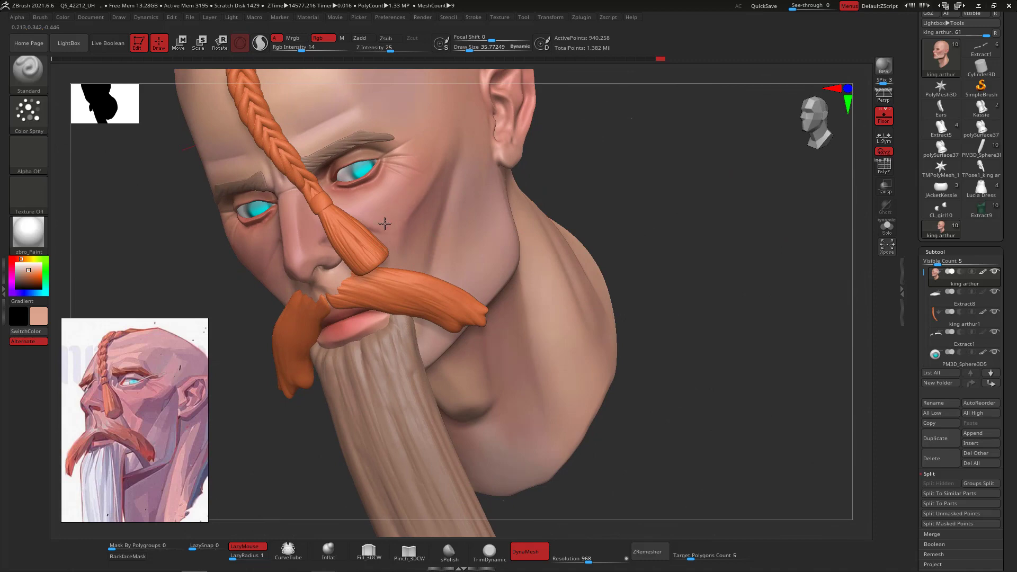
pyautogui.moveTo(688, 164); pyautogui.dragTo(415, 200)
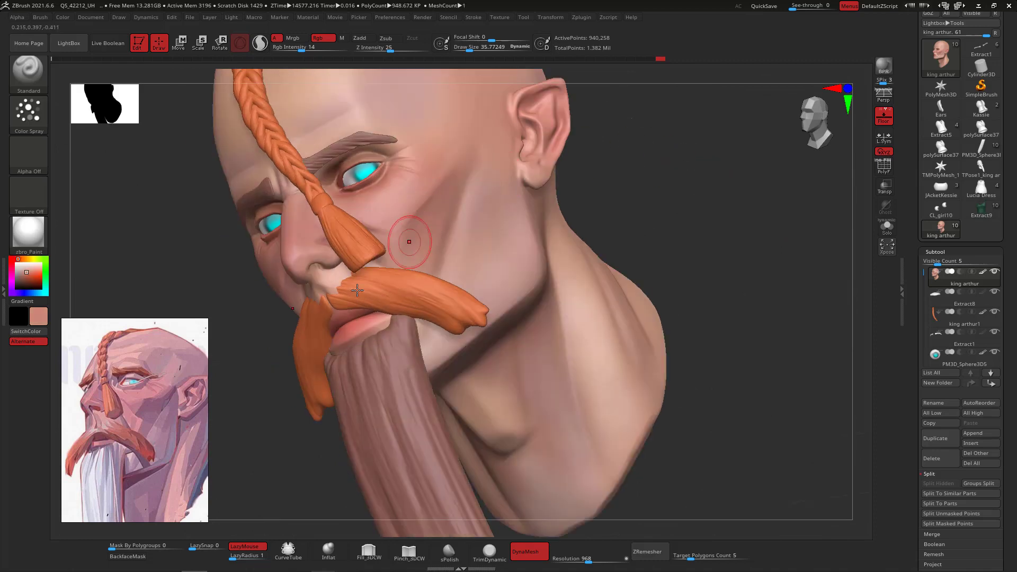
pyautogui.click(23, 278)
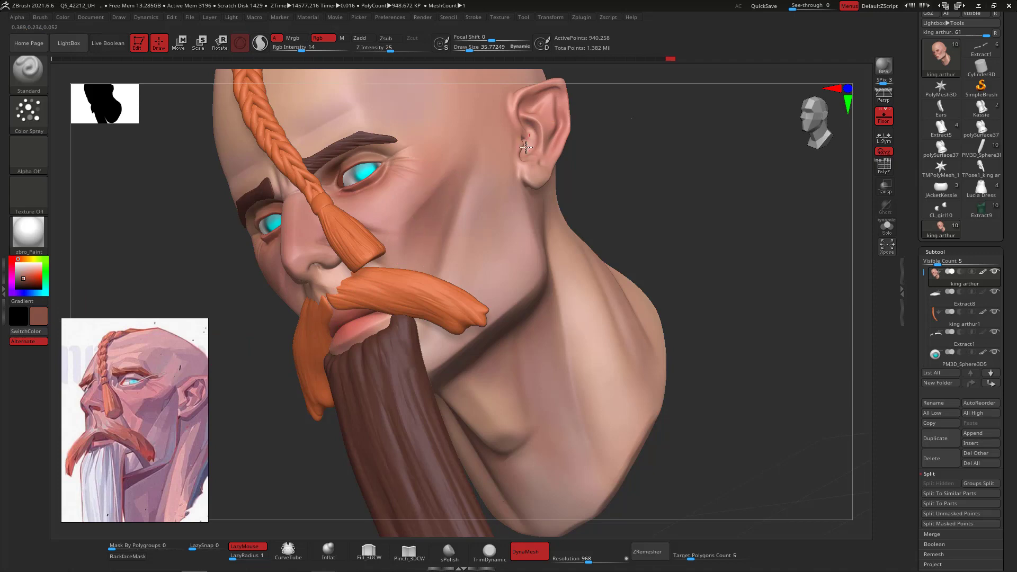
pyautogui.keyDown('alt'); pyautogui.moveTo(627, 117); pyautogui.dragTo(640, 264); pyautogui.keyUp('alt')
pyautogui.press('space')
pyautogui.click(642, 268)
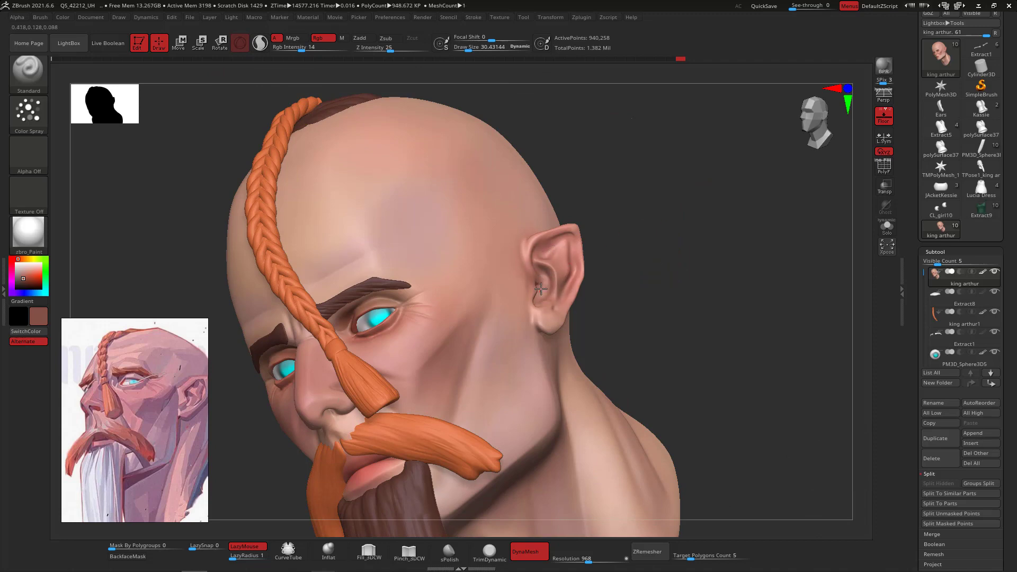
# Sample the scalp's light pink tone, set the draw size to about 77, and soften the colour transitions across the forehead and temple.
pyautogui.moveTo(743, 300)
pyautogui.mouseDown()
pyautogui.moveTo(794, 297)
pyautogui.moveTo(800, 341)
pyautogui.moveTo(813, 289)
pyautogui.moveTo(801, 278)
pyautogui.moveTo(629, 428)
pyautogui.mouseUp()
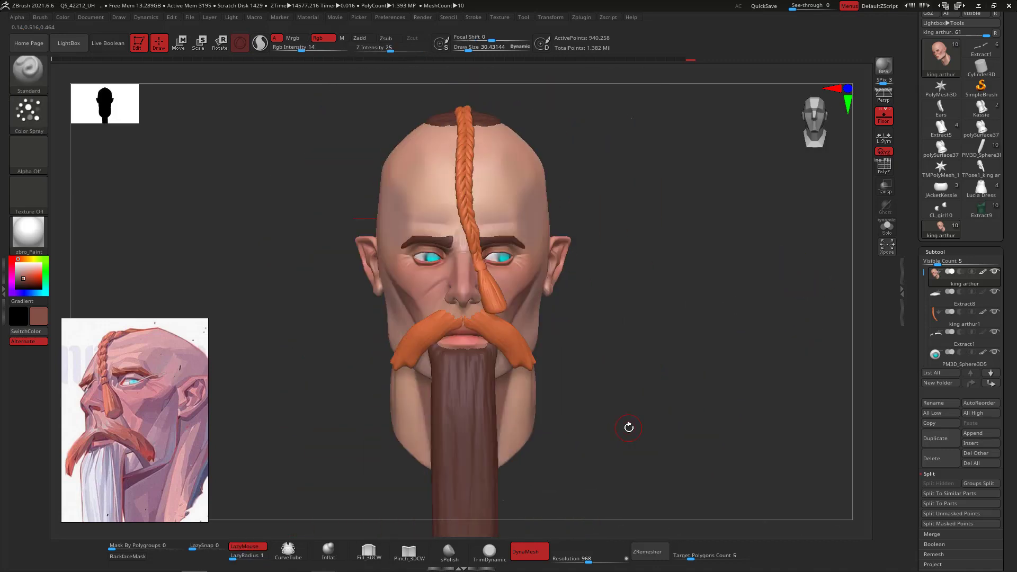
pyautogui.moveTo(736, 243); pyautogui.dragTo(676, 208)
pyautogui.press('space')
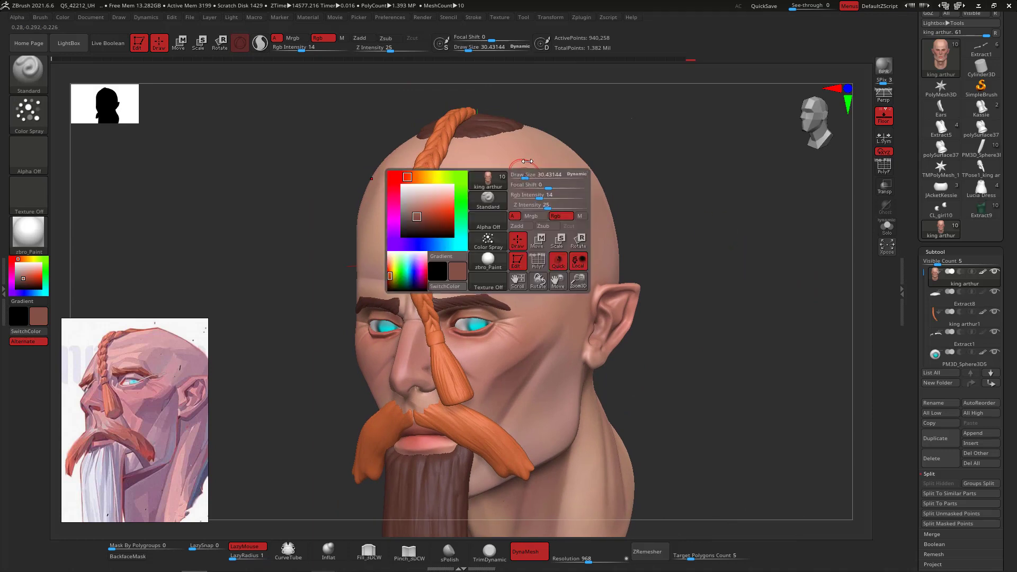
pyautogui.press('c')
pyautogui.press('space')
pyautogui.moveTo(529, 175); pyautogui.dragTo(537, 174)
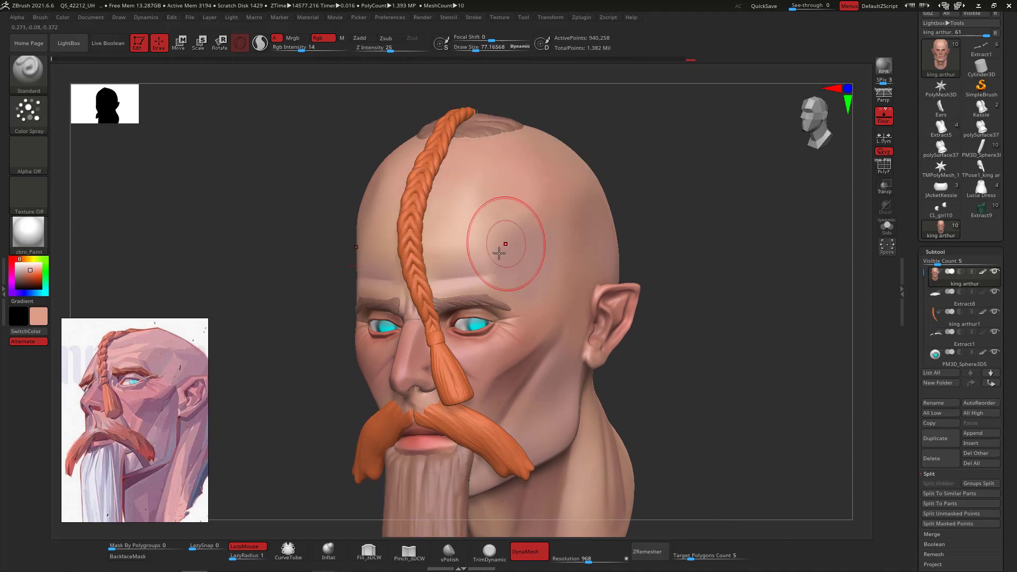
pyautogui.moveTo(499, 254); pyautogui.dragTo(509, 232)
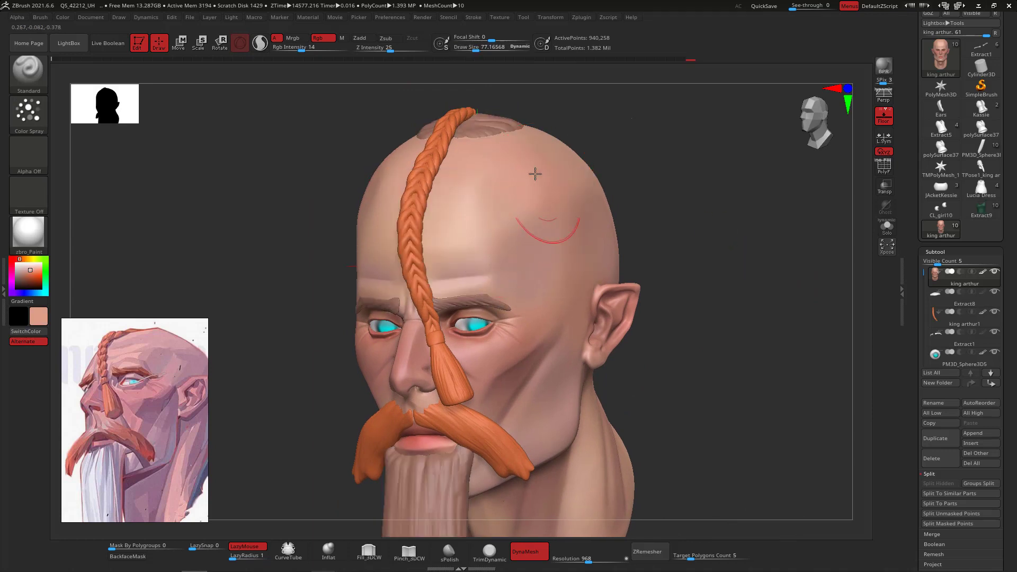
pyautogui.moveTo(535, 174); pyautogui.dragTo(467, 194)
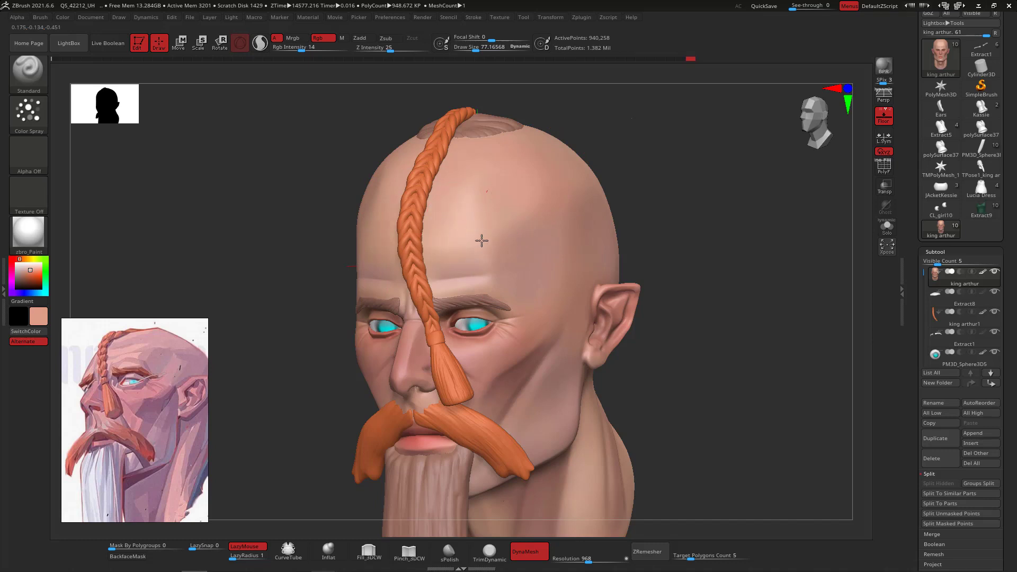
pyautogui.moveTo(481, 241); pyautogui.dragTo(496, 220)
pyautogui.moveTo(536, 269); pyautogui.dragTo(512, 229)
pyautogui.moveTo(631, 228); pyautogui.dragTo(733, 231)
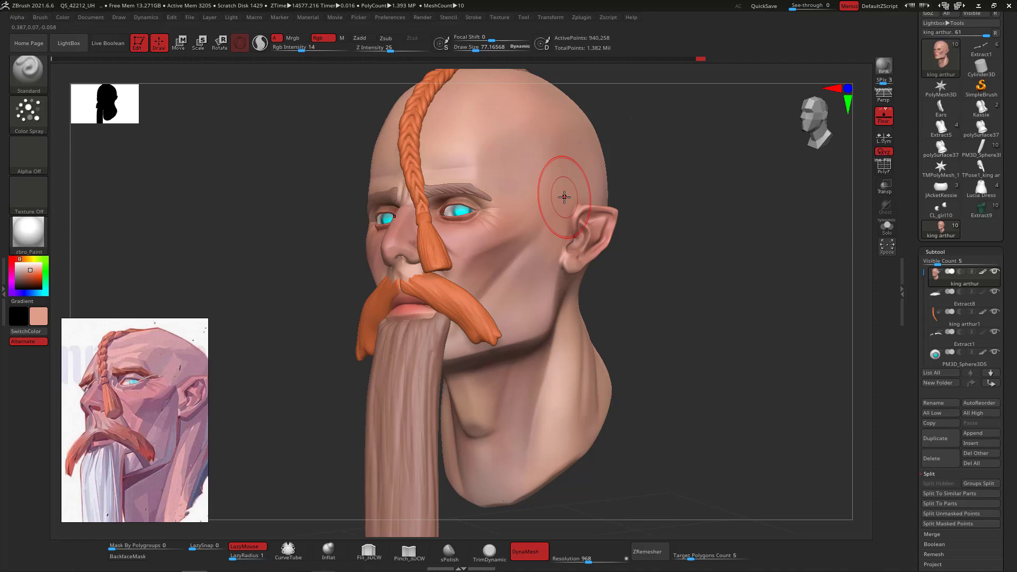
pyautogui.moveTo(734, 253)
pyautogui.mouseDown()
pyautogui.moveTo(786, 234)
pyautogui.moveTo(747, 207)
pyautogui.moveTo(763, 213)
pyautogui.moveTo(690, 256)
pyautogui.moveTo(749, 233)
pyautogui.moveTo(744, 240)
pyautogui.mouseUp()
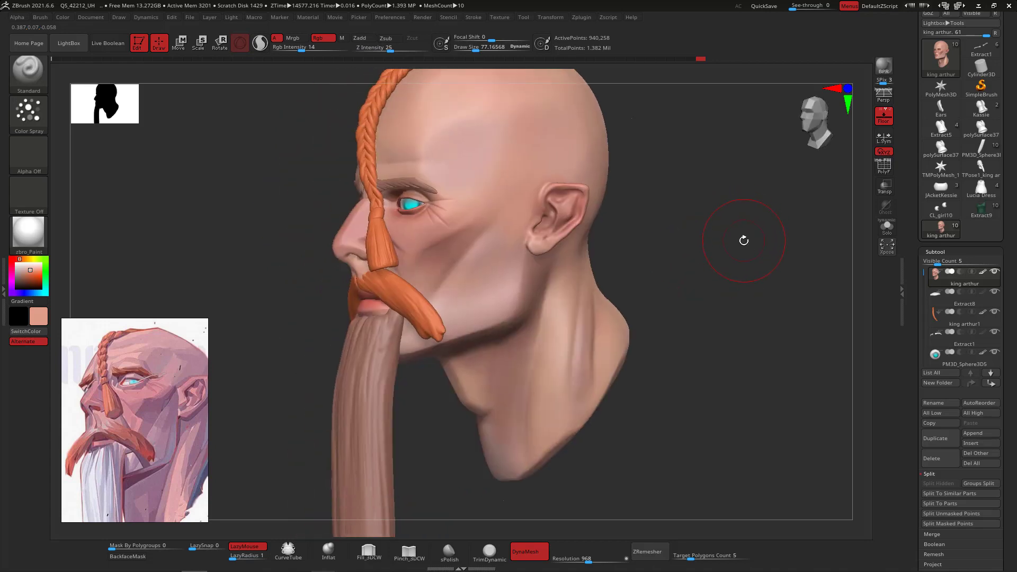
# Adjust the cheek contour beside the eye with the Move brush at draw size about 77.
pyautogui.press('v')
pyautogui.press('F1')
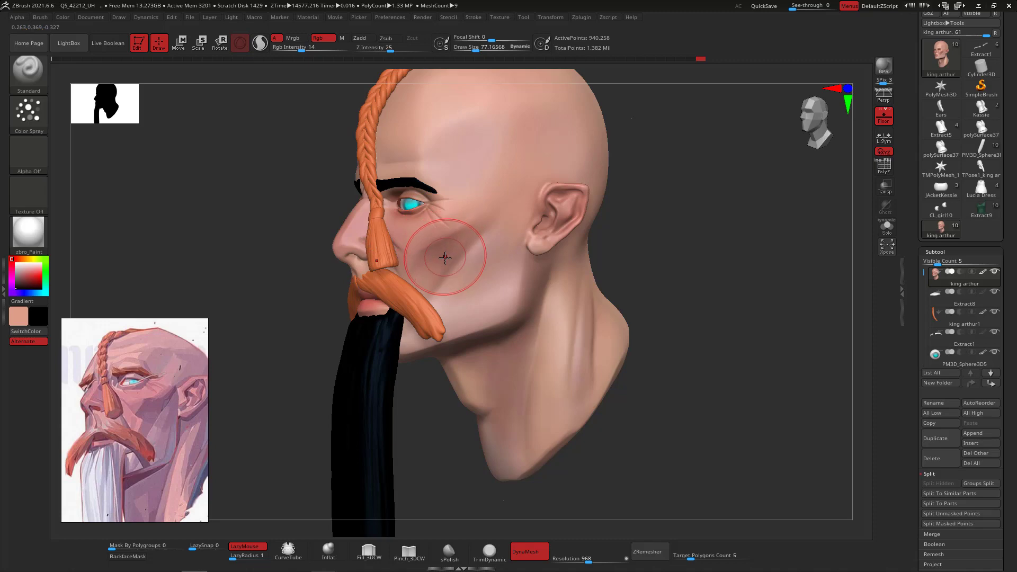
pyautogui.press('v')
pyautogui.press('b')
pyautogui.press('m')
pyautogui.press('v')
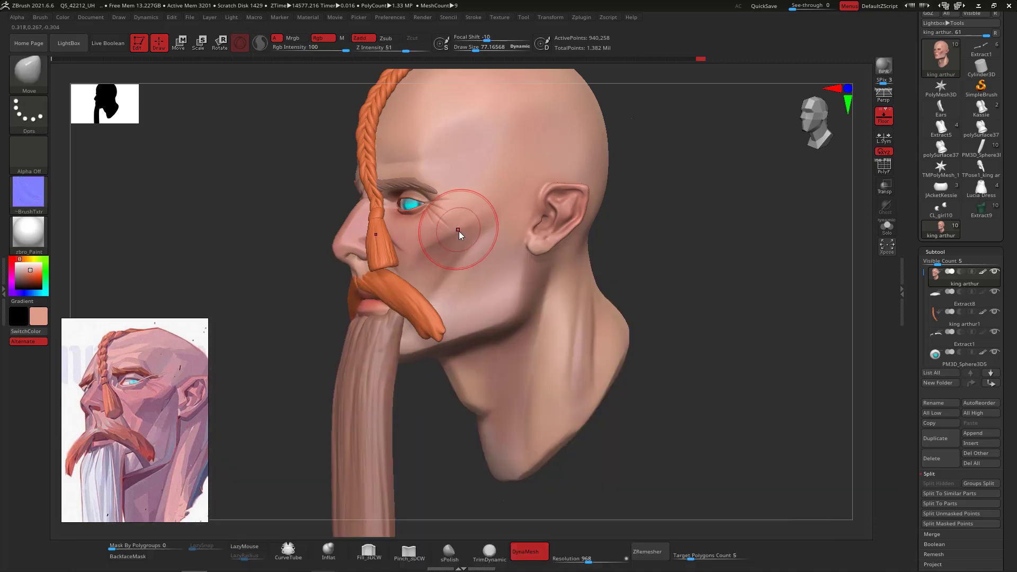
pyautogui.press('space')
pyautogui.moveTo(450, 237); pyautogui.dragTo(444, 243)
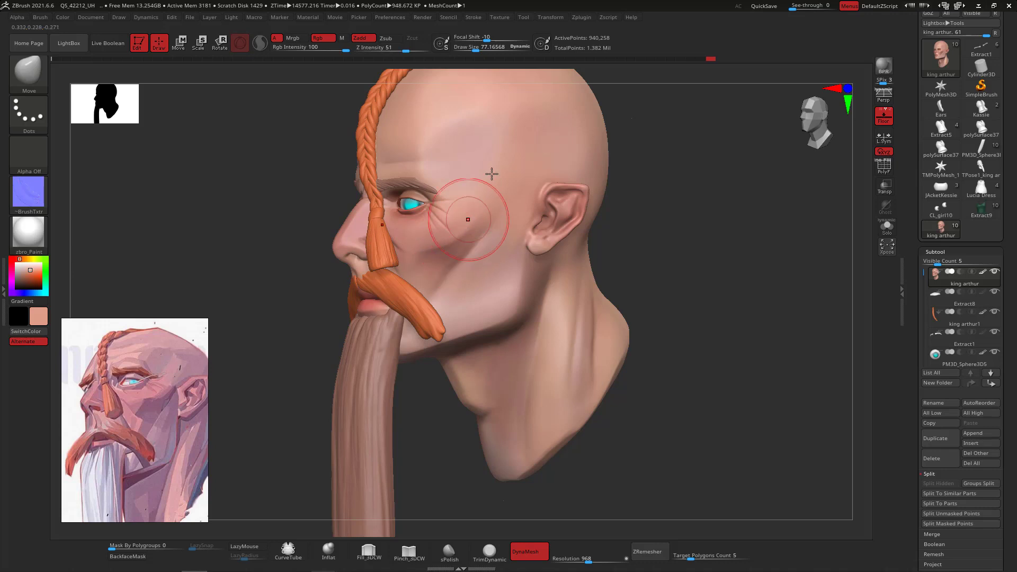
pyautogui.moveTo(630, 222); pyautogui.dragTo(554, 244)
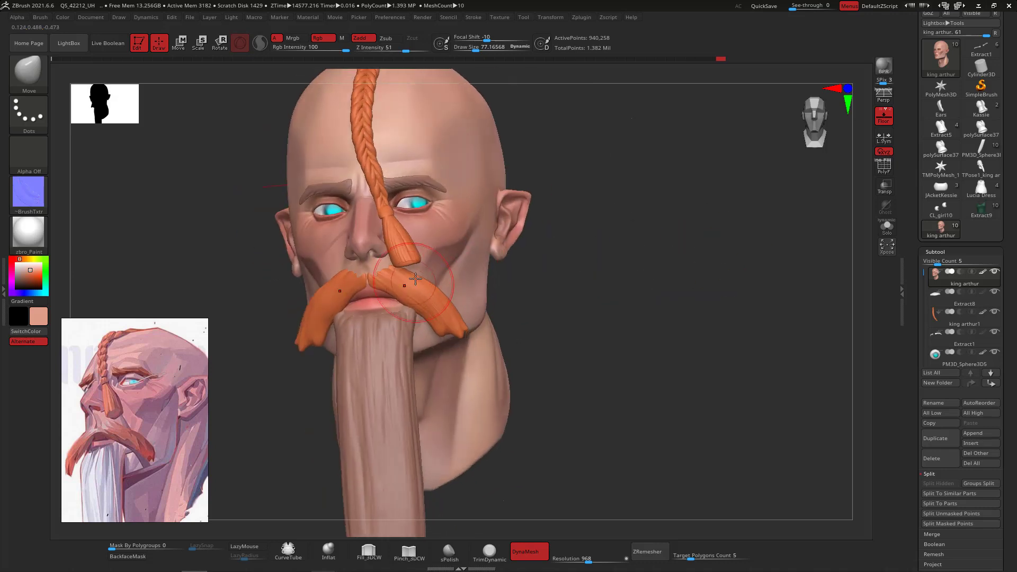
pyautogui.moveTo(546, 281)
pyautogui.mouseDown()
pyautogui.moveTo(672, 291)
pyautogui.moveTo(704, 326)
pyautogui.moveTo(702, 277)
pyautogui.moveTo(658, 250)
pyautogui.mouseUp()
pyautogui.moveTo(735, 360); pyautogui.dragTo(753, 348)
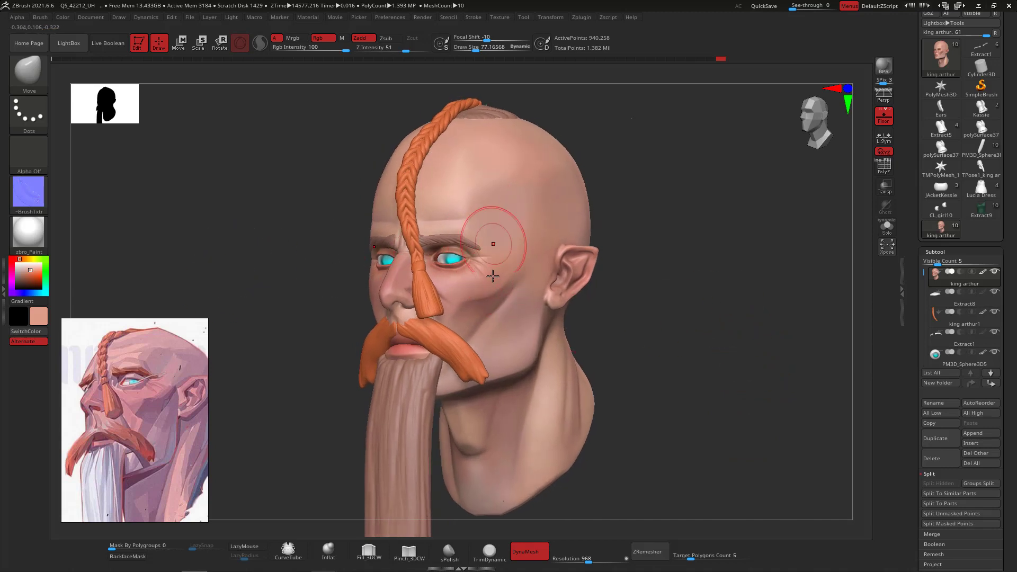
# Darken a sampled skin tone to muted reddish brown, tint the cheek using the Standard brush at RGB intensity 14, and resample the light pink.
pyautogui.press('c')
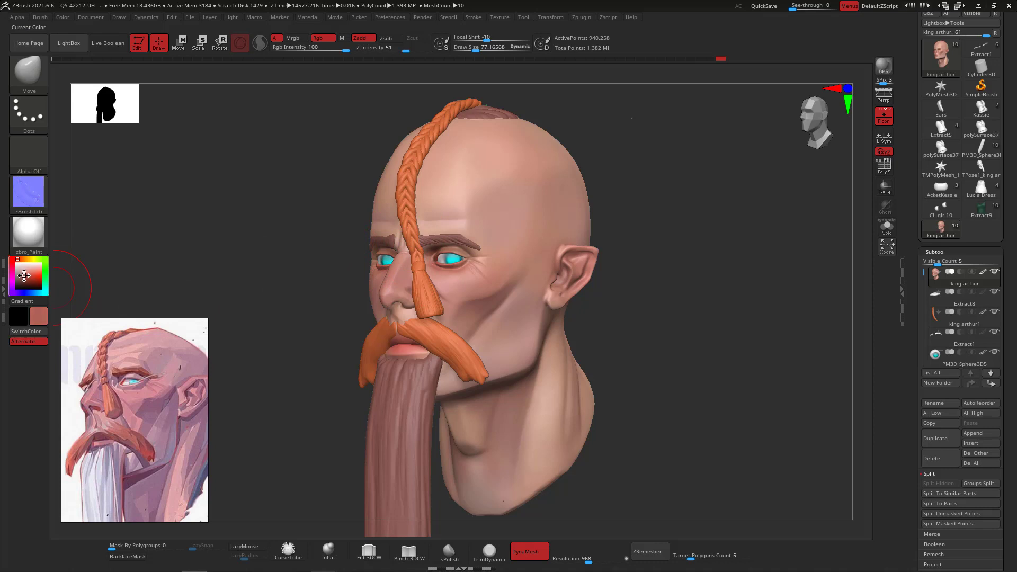
pyautogui.click(24, 276)
pyautogui.moveTo(694, 246); pyautogui.dragTo(643, 299)
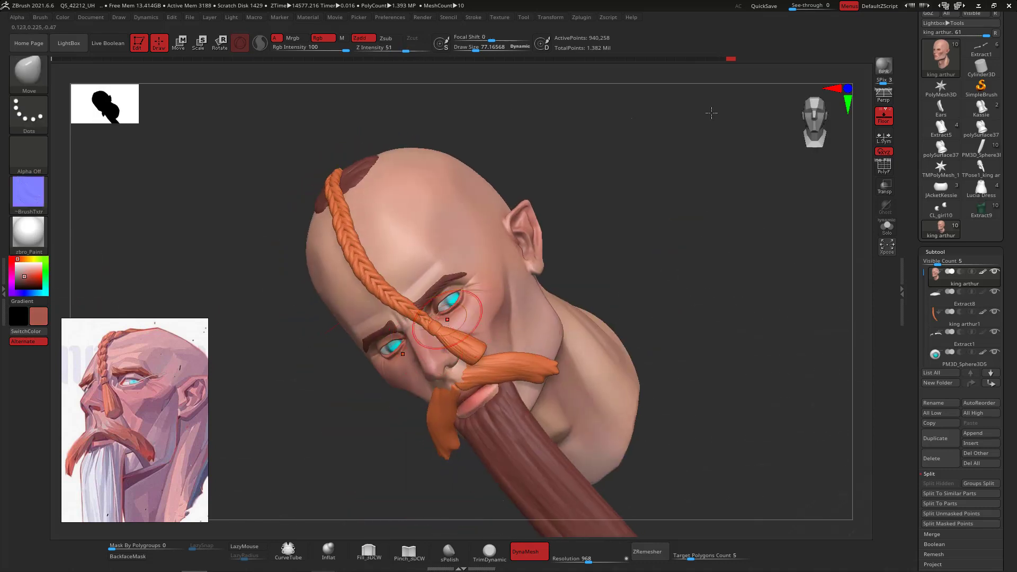
pyautogui.press('b')
pyautogui.press('s')
pyautogui.press('t')
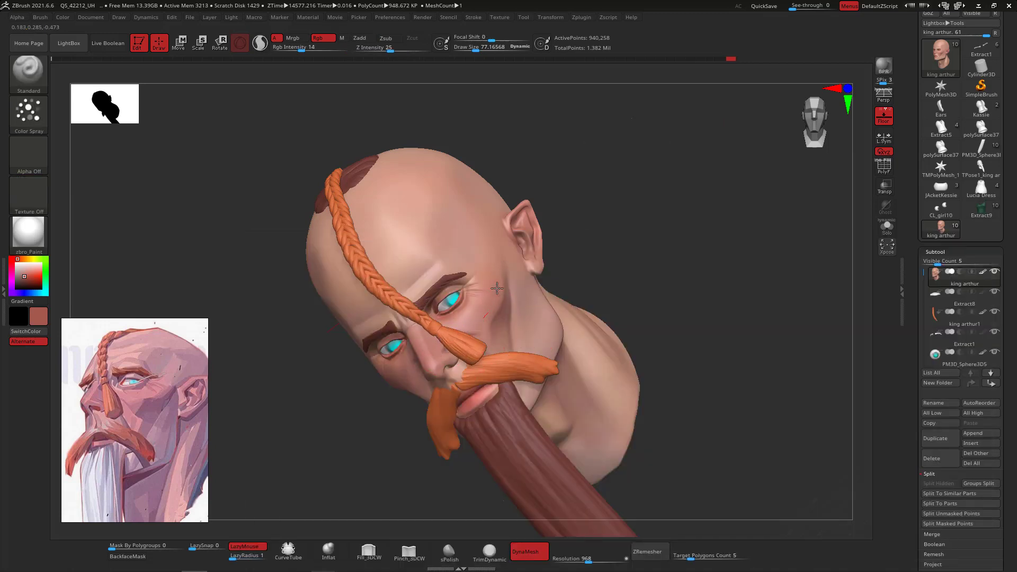
pyautogui.moveTo(475, 324)
pyautogui.mouseDown(button='right')
pyautogui.moveTo(634, 204)
pyautogui.moveTo(493, 273)
pyautogui.mouseUp(button='right')
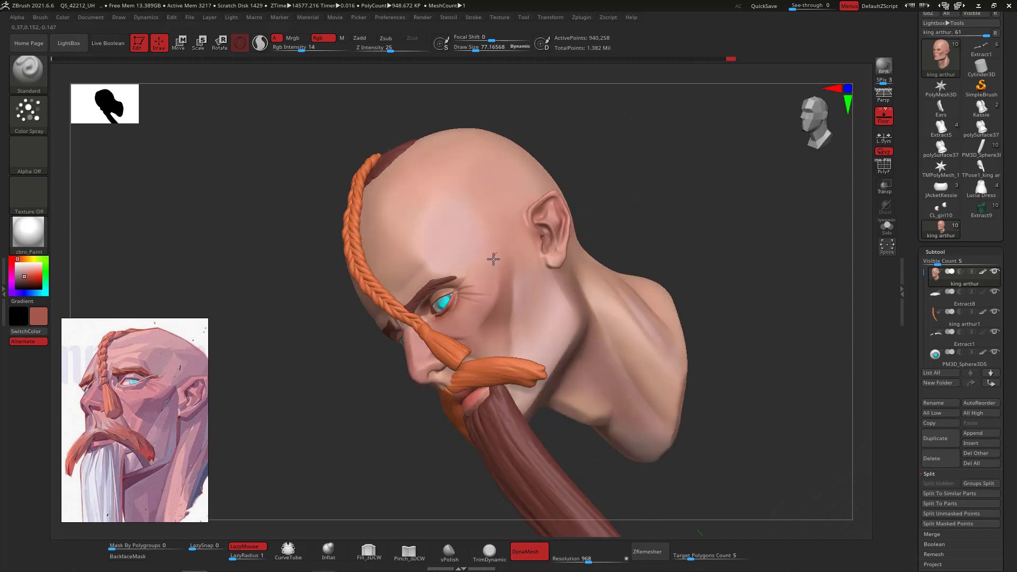
pyautogui.moveTo(673, 227)
pyautogui.mouseDown(button='right')
pyautogui.moveTo(698, 237)
pyautogui.moveTo(675, 212)
pyautogui.moveTo(776, 281)
pyautogui.moveTo(772, 254)
pyautogui.moveTo(776, 279)
pyautogui.mouseUp(button='right')
pyautogui.press('c')
pyautogui.moveTo(777, 323)
pyautogui.mouseDown(button='right')
pyautogui.moveTo(749, 288)
pyautogui.moveTo(758, 323)
pyautogui.moveTo(774, 275)
pyautogui.moveTo(794, 264)
pyautogui.moveTo(766, 287)
pyautogui.moveTo(765, 243)
pyautogui.mouseUp(button='right')
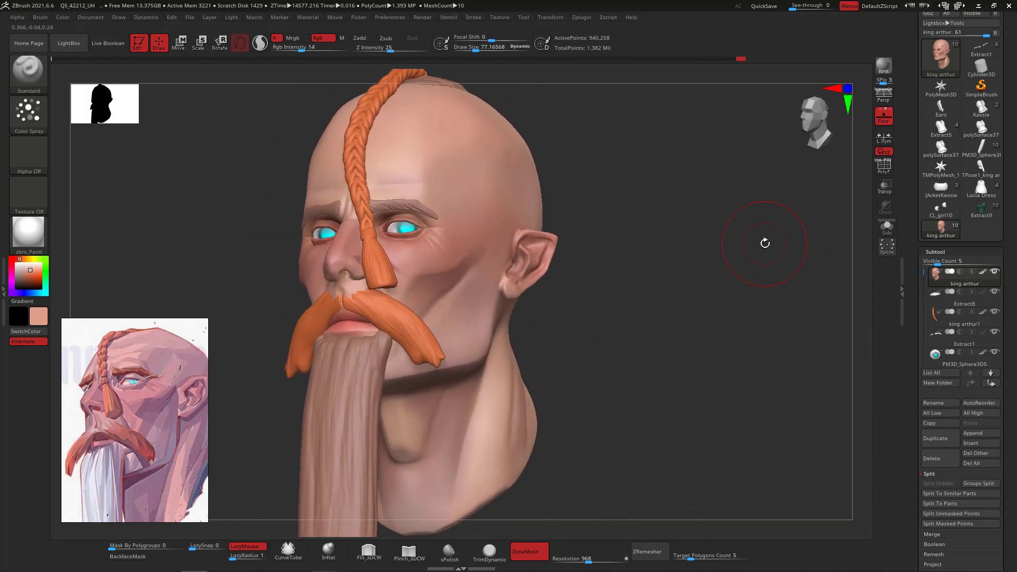
# Select the Extract1 eyebrows, raise RGB intensity to 100, darken the sampled orange to brown (R 148, G 89, B 62), and fill them.
pyautogui.click(946, 344)
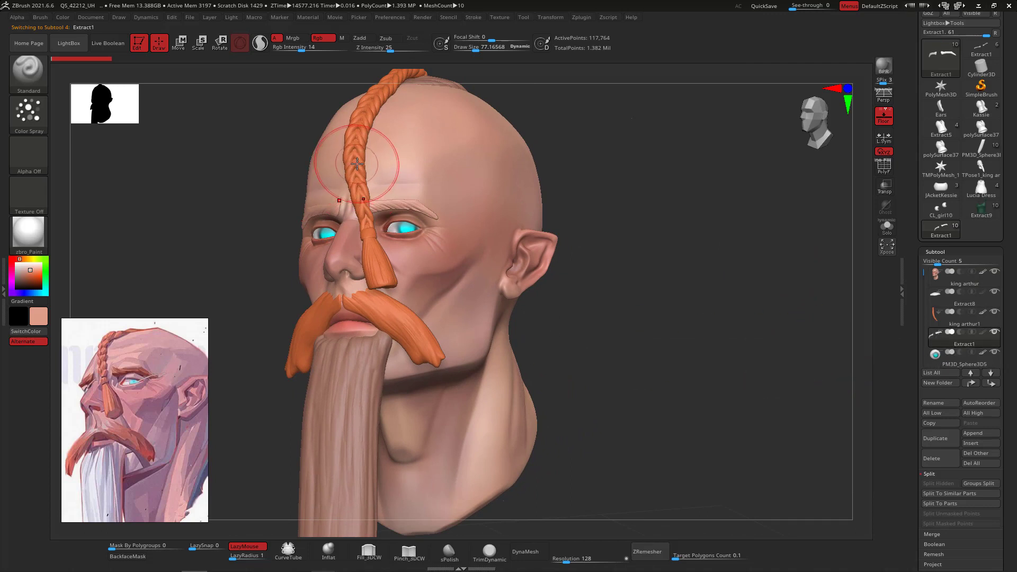
pyautogui.press('c')
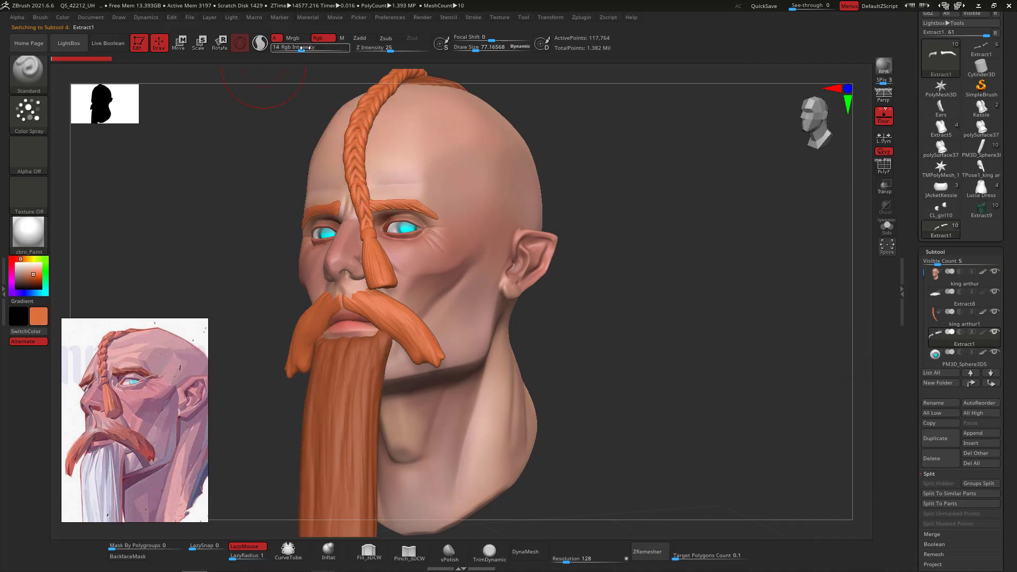
pyautogui.moveTo(305, 47); pyautogui.dragTo(355, 47)
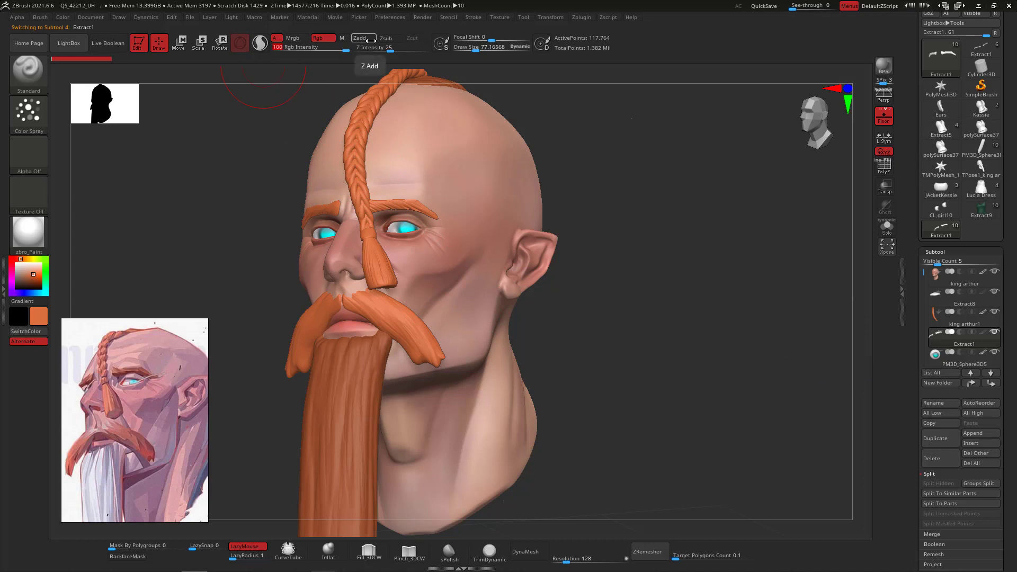
pyautogui.click(33, 277)
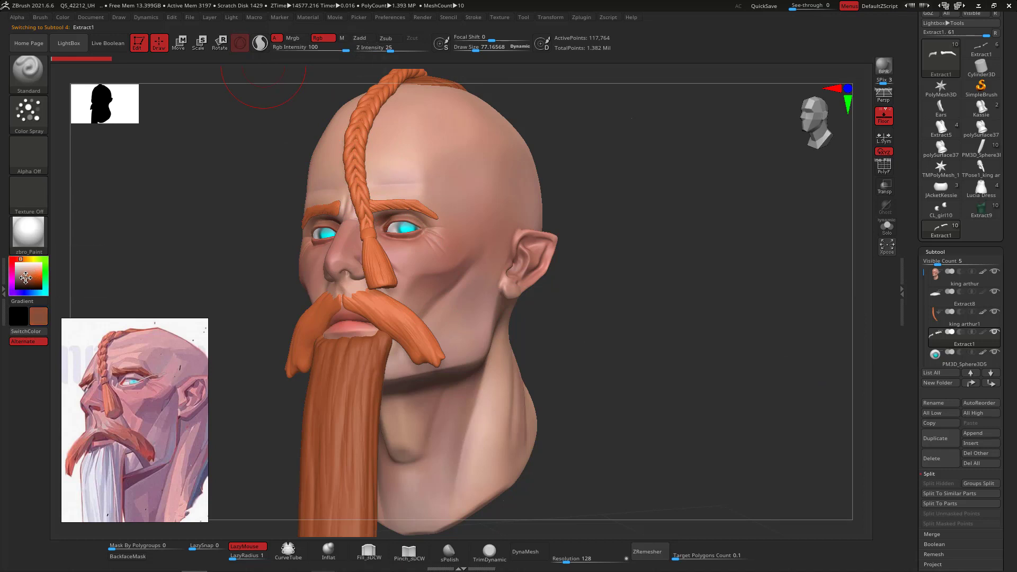
pyautogui.click(25, 277)
pyautogui.click(63, 18)
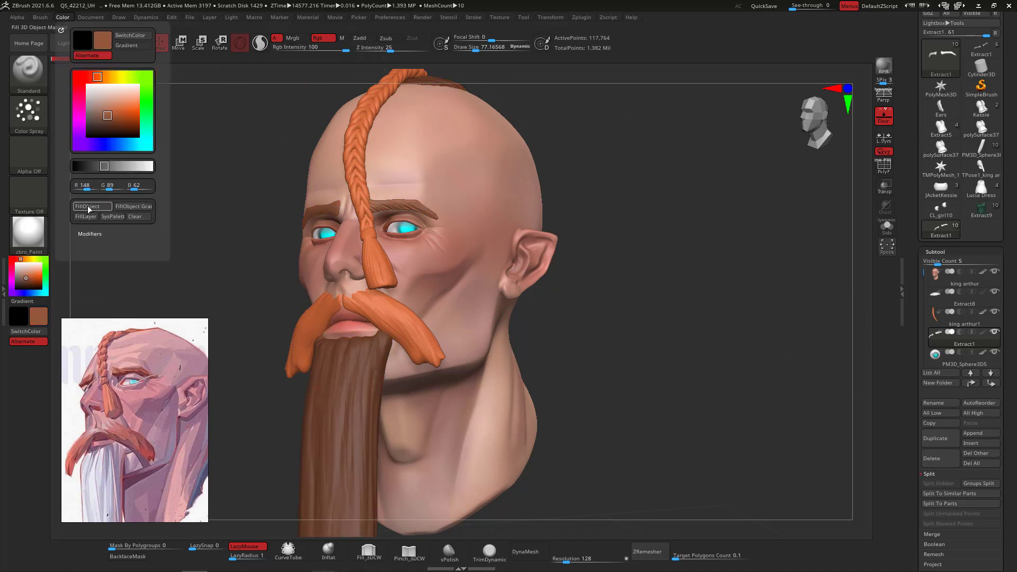
pyautogui.moveTo(709, 363); pyautogui.dragTo(710, 371)
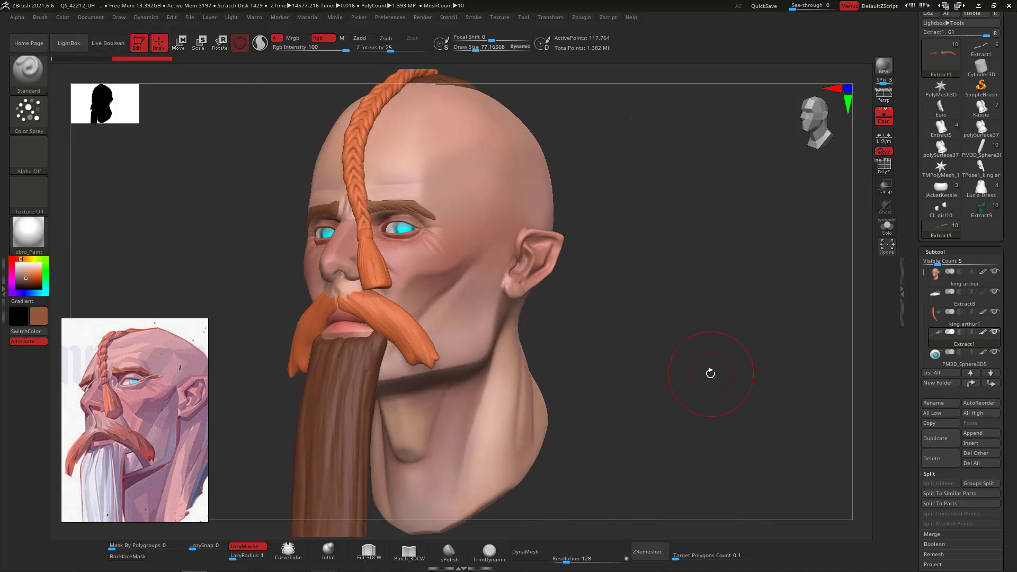
pyautogui.click(27, 275)
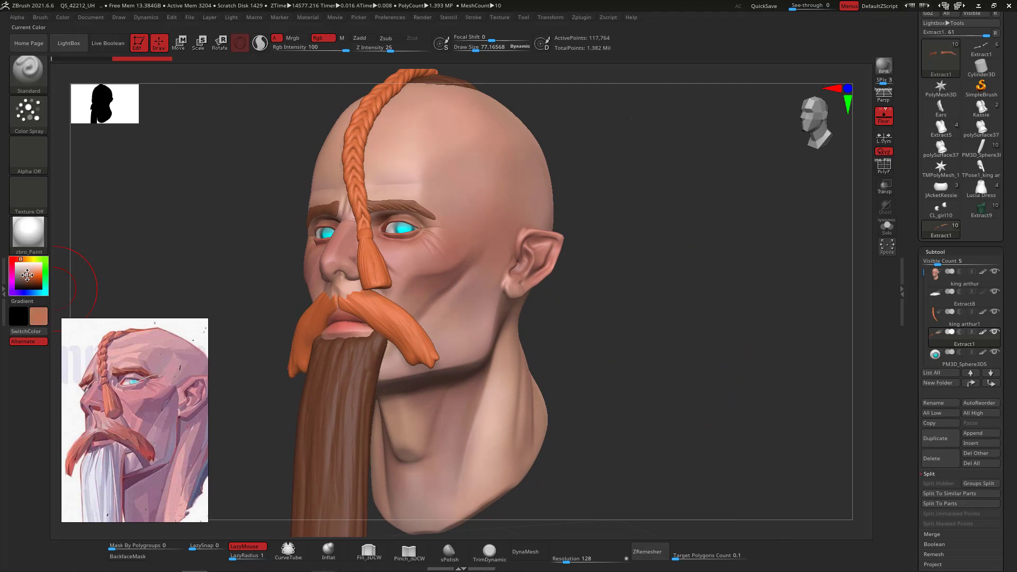
pyautogui.click(66, 20)
pyautogui.click(85, 188)
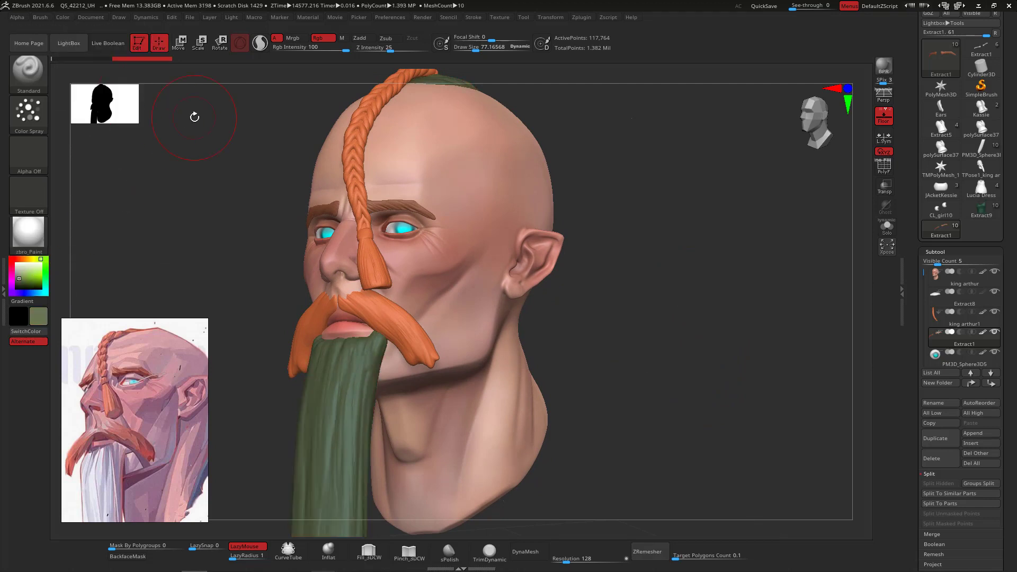
# Refill the eyebrows with a lighter orange-brown, R 189, G 108, B 71.
pyautogui.click(30, 276)
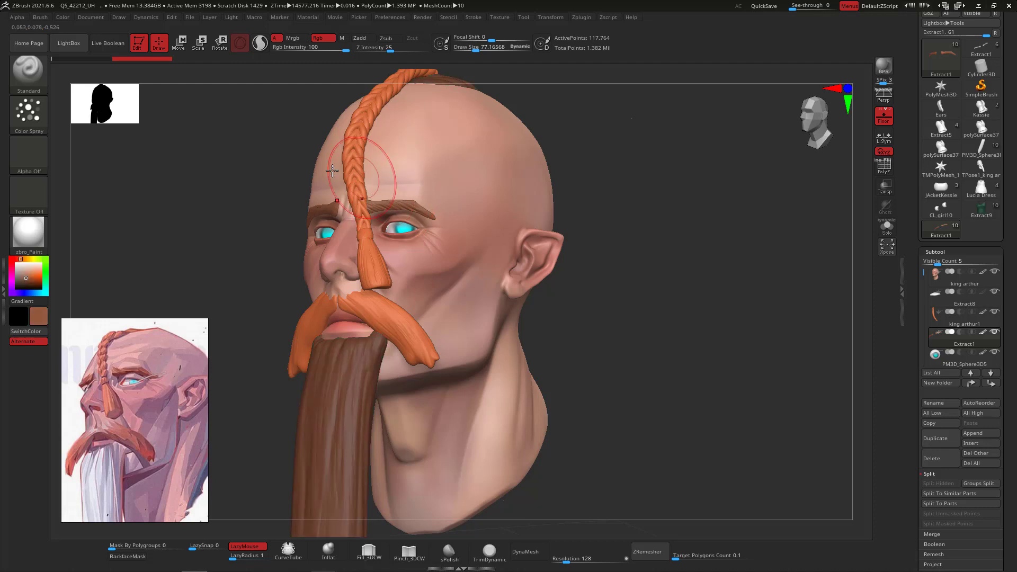
pyautogui.click(28, 275)
pyautogui.click(63, 18)
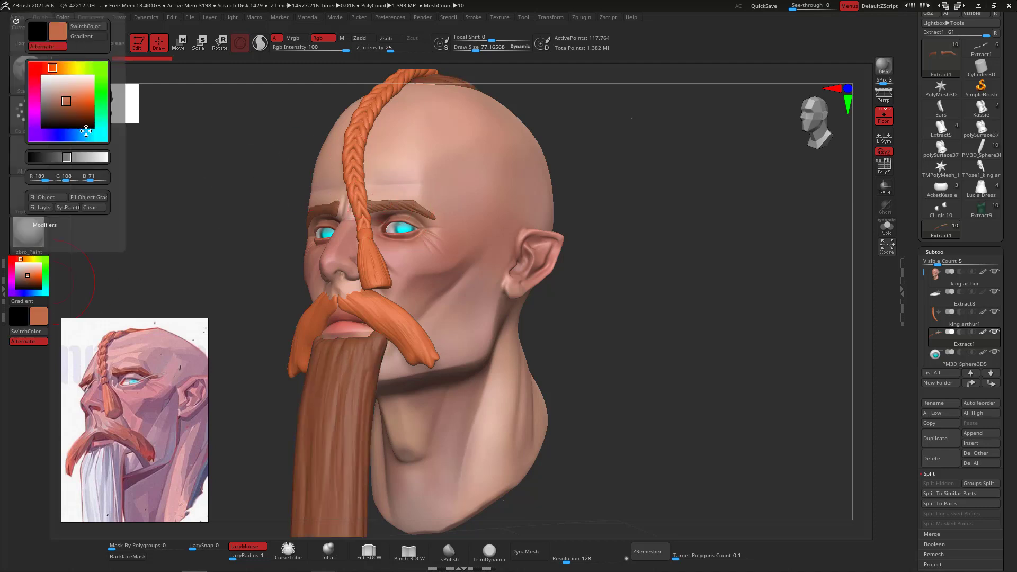
pyautogui.moveTo(682, 289)
pyautogui.mouseDown()
pyautogui.moveTo(697, 297)
pyautogui.moveTo(686, 305)
pyautogui.moveTo(740, 228)
pyautogui.moveTo(720, 224)
pyautogui.moveTo(742, 268)
pyautogui.moveTo(722, 278)
pyautogui.mouseUp()
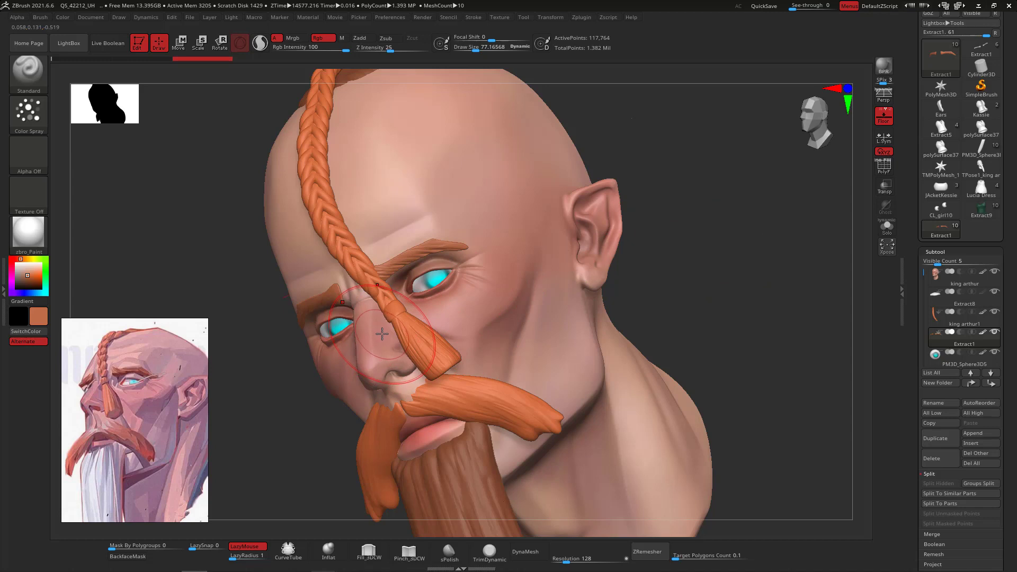
# Touch up the head's skin near the inner eye corner with the nose's sampled pink, using draw size about 23 and RGB intensity 21.
pyautogui.press('c')
pyautogui.press('space')
pyautogui.moveTo(391, 335); pyautogui.dragTo(379, 335)
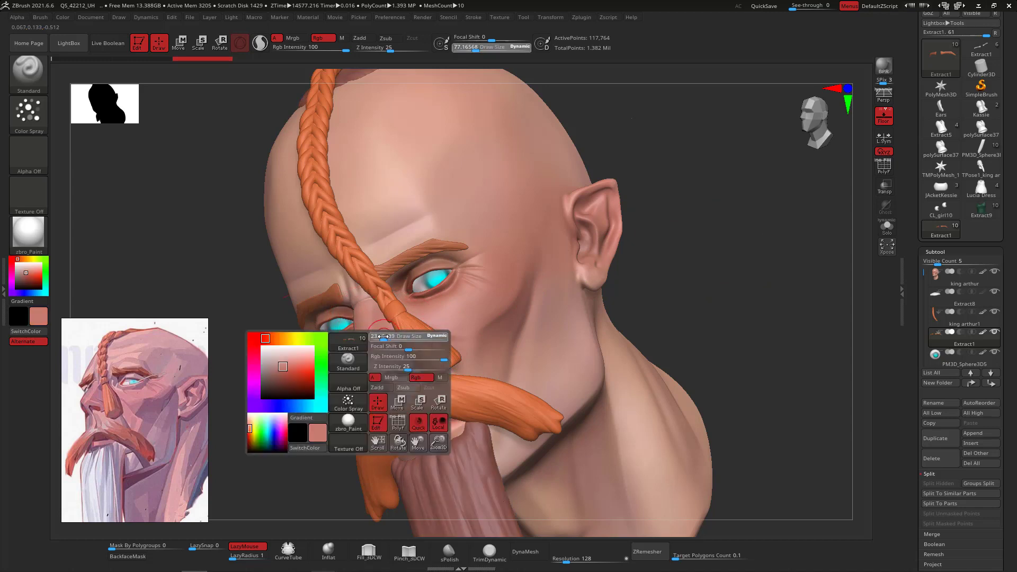
pyautogui.keyDown('alt'); pyautogui.click(401, 289); pyautogui.keyUp('alt')
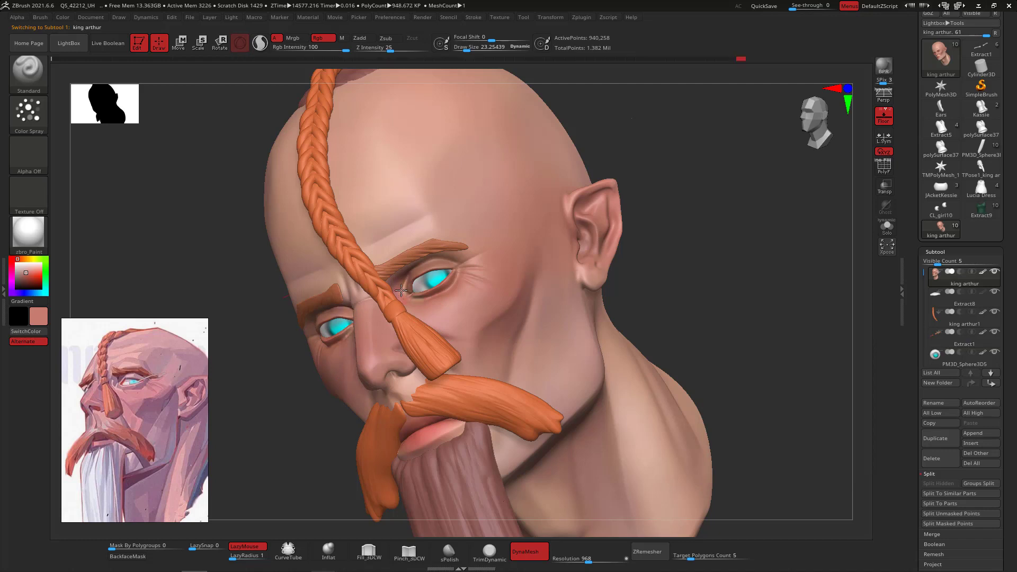
pyautogui.moveTo(693, 237)
pyautogui.mouseDown()
pyautogui.moveTo(718, 242)
pyautogui.moveTo(722, 234)
pyautogui.moveTo(662, 225)
pyautogui.mouseUp()
pyautogui.press('ctrl')
pyautogui.moveTo(345, 48); pyautogui.dragTo(309, 47)
pyautogui.moveTo(649, 241); pyautogui.dragTo(615, 244)
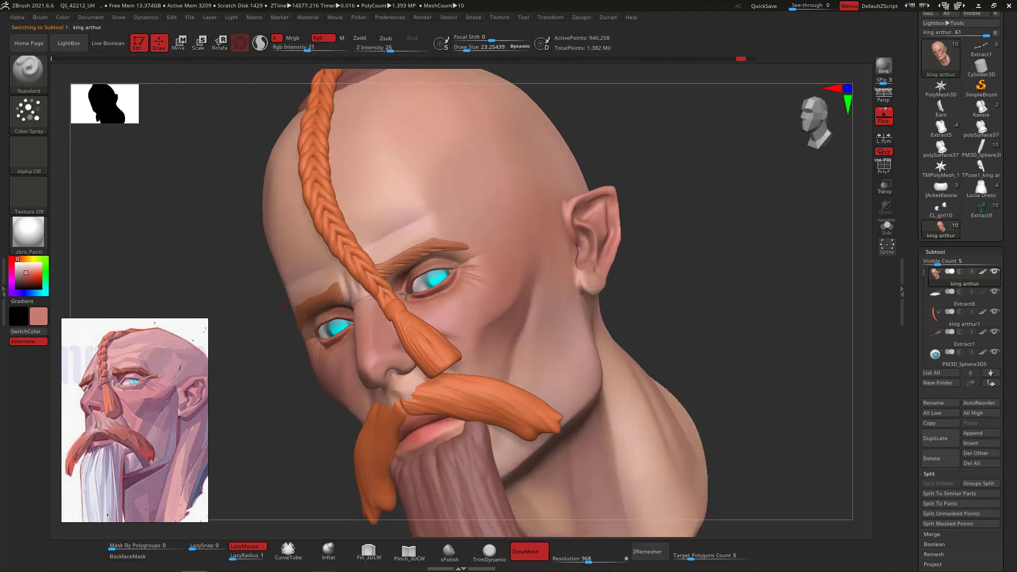
pyautogui.moveTo(729, 315)
pyautogui.keyDown('shift'); pyautogui.mouseDown()
pyautogui.moveTo(760, 377)
pyautogui.moveTo(754, 336)
pyautogui.moveTo(776, 352)
pyautogui.moveTo(757, 323)
pyautogui.mouseUp(); pyautogui.keyUp('shift')
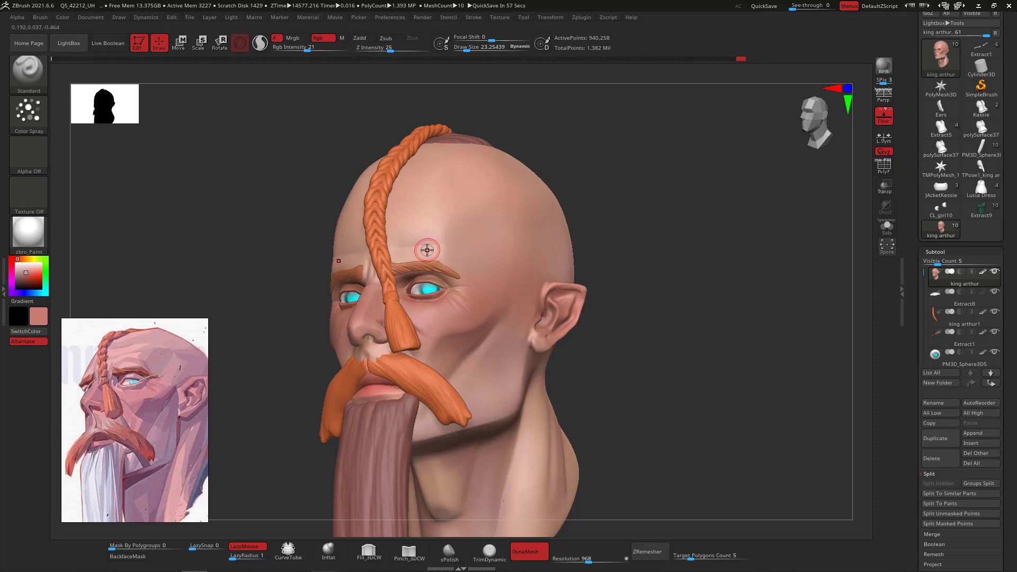
pyautogui.keyDown('shift'); pyautogui.moveTo(702, 245); pyautogui.dragTo(734, 281); pyautogui.keyUp('shift')
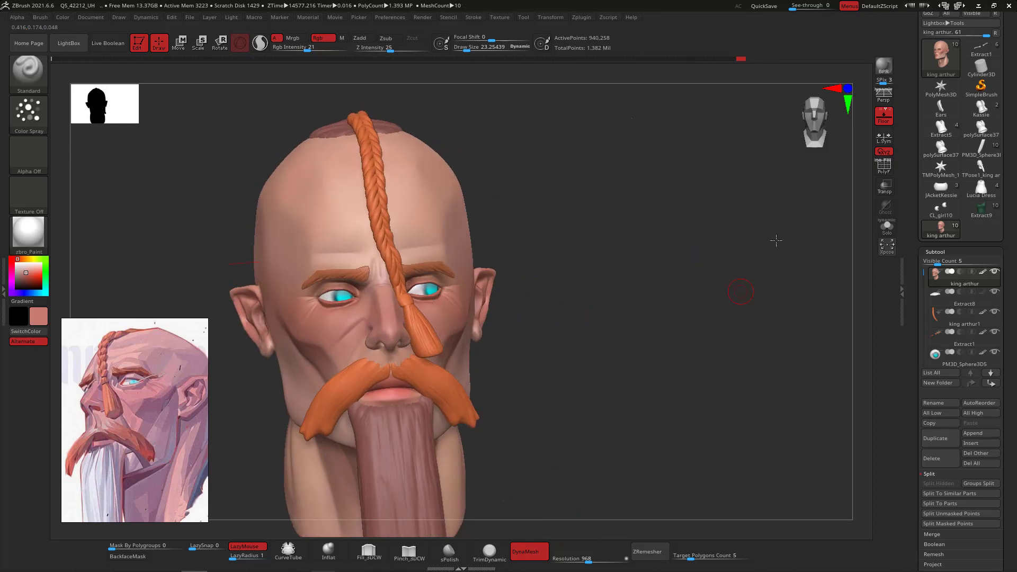
pyautogui.moveTo(776, 241); pyautogui.dragTo(781, 270)
pyautogui.keyDown('alt'); pyautogui.moveTo(781, 313); pyautogui.dragTo(778, 252); pyautogui.keyUp('alt')
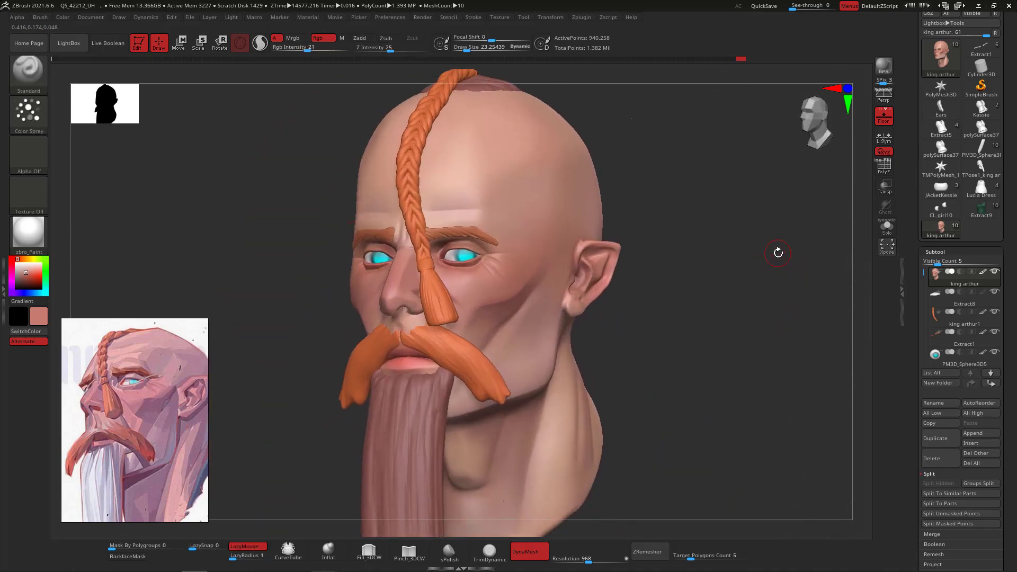
# Choose a pale pinkish white and brush it over the moustache's inner ends below the nose on subtool PM3D_Sphere3D1_2.
pyautogui.click(956, 340)
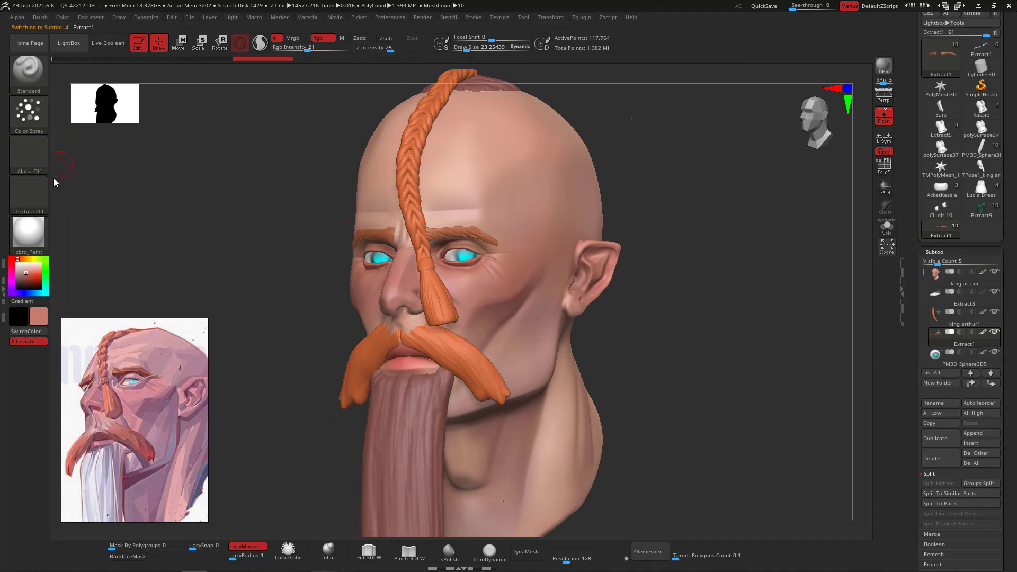
pyautogui.moveTo(23, 268); pyautogui.dragTo(21, 264)
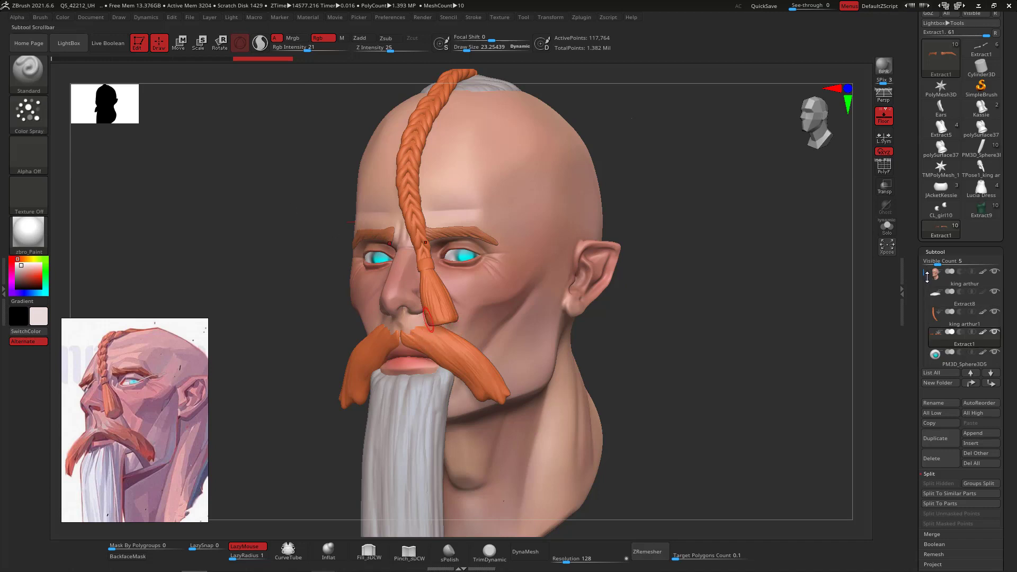
pyautogui.moveTo(925, 273); pyautogui.dragTo(930, 313)
pyautogui.click(946, 324)
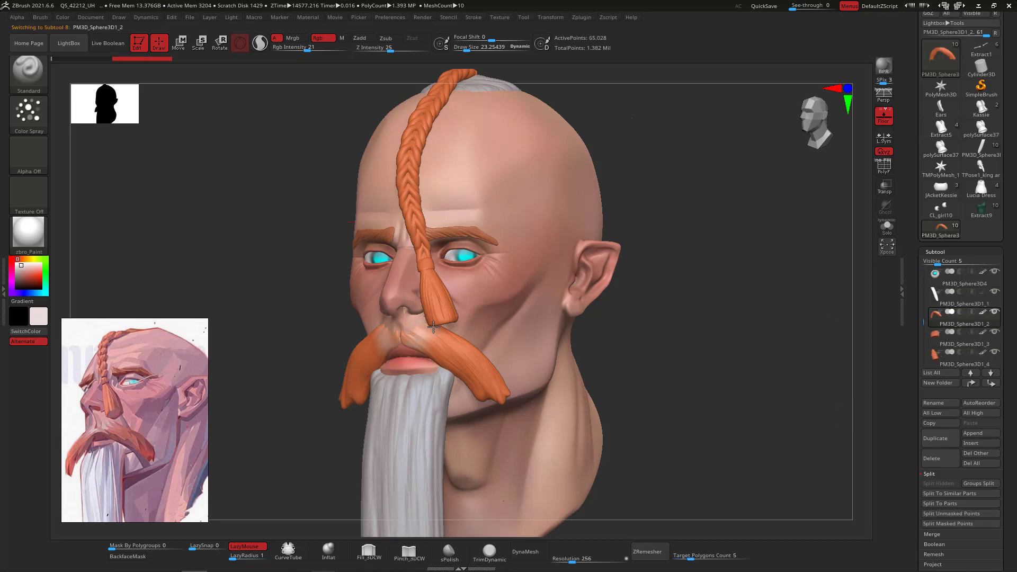
pyautogui.moveTo(743, 288); pyautogui.dragTo(739, 312)
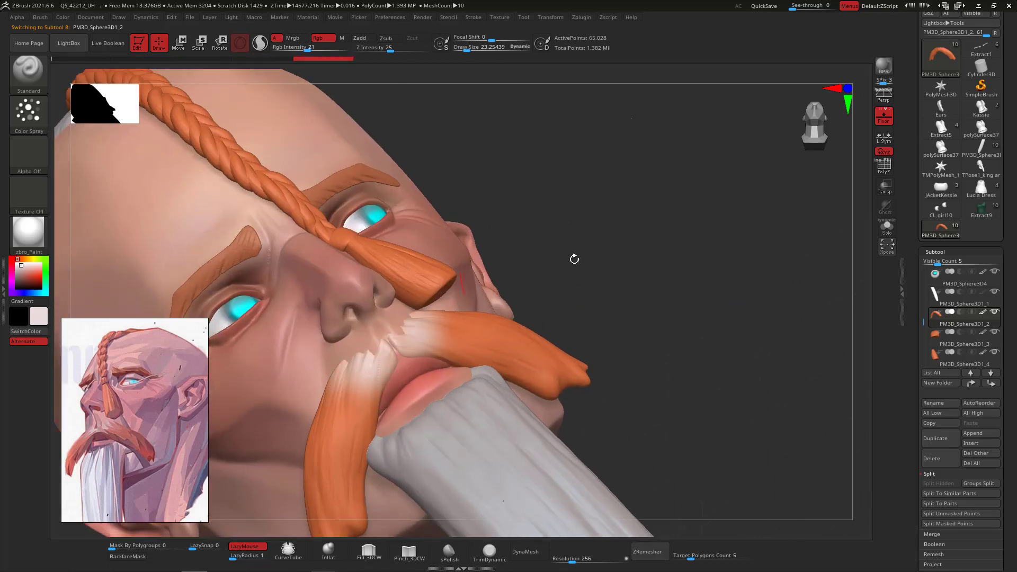
pyautogui.moveTo(574, 257); pyautogui.dragTo(868, 359)
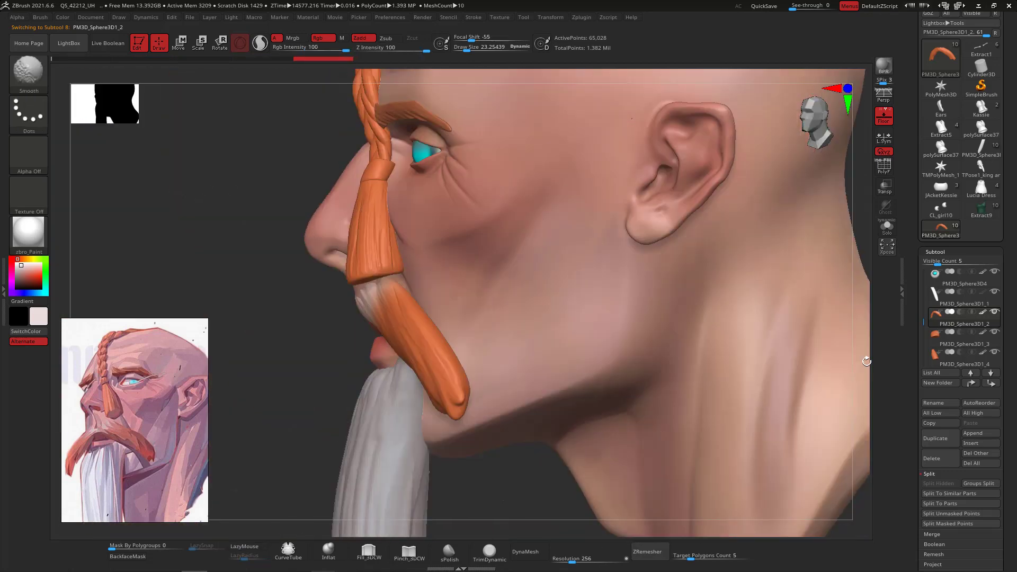
pyautogui.moveTo(547, 486)
pyautogui.mouseDown()
pyautogui.moveTo(750, 370)
pyautogui.moveTo(721, 295)
pyautogui.mouseUp()
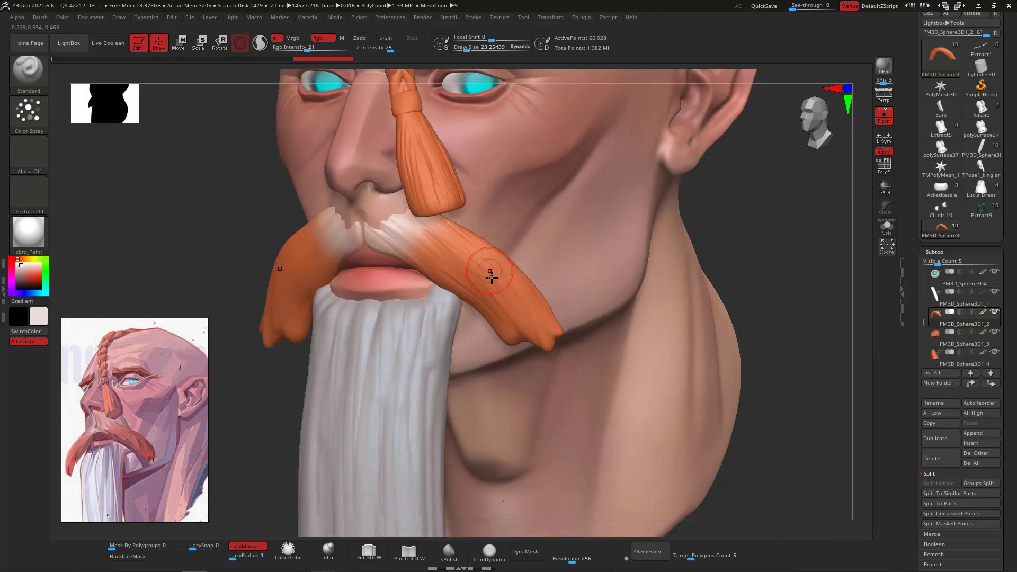
# Sample the moustache's orange and switch the brush stroke from Color Spray to Dots.
pyautogui.press('c')
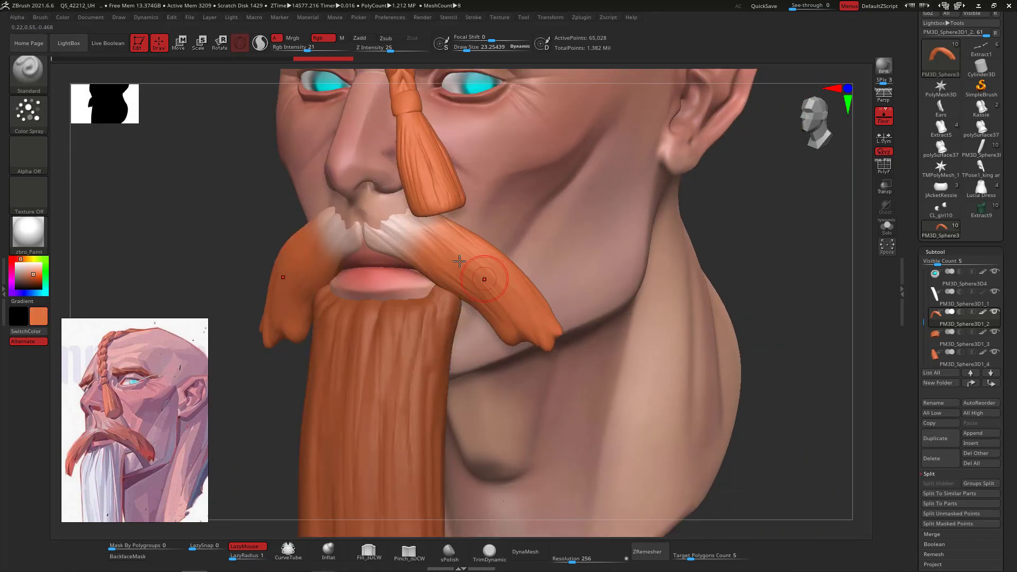
pyautogui.click(38, 112)
pyautogui.click(80, 122)
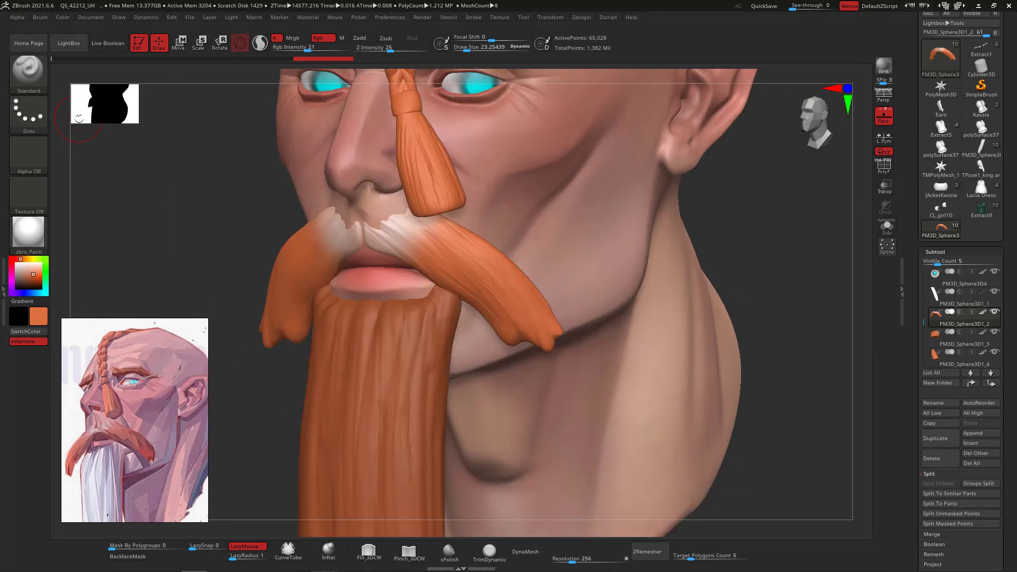
# Choose a dark brown and shade the outer ends of the moustache, raising the draw size to about 42.
pyautogui.moveTo(780, 326); pyautogui.dragTo(776, 310)
pyautogui.moveTo(28, 275); pyautogui.dragTo(19, 269)
pyautogui.press('space')
pyautogui.moveTo(466, 279); pyautogui.dragTo(469, 280)
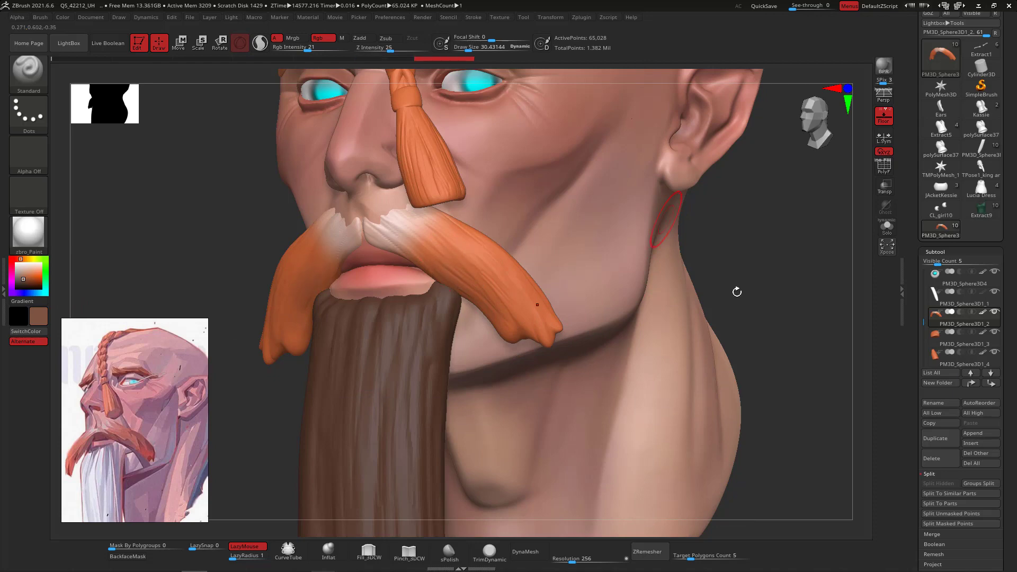
pyautogui.moveTo(736, 291); pyautogui.dragTo(445, 313)
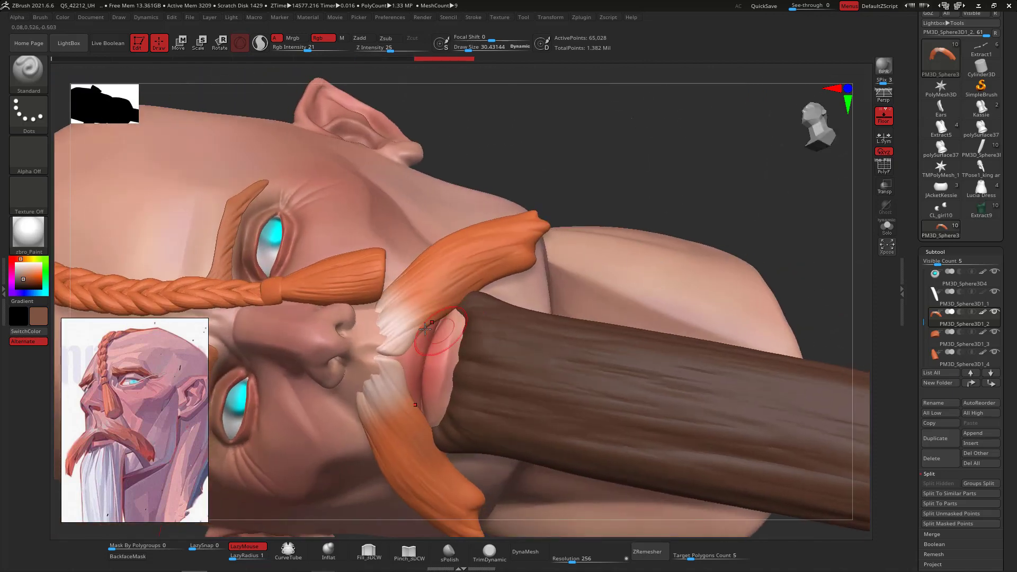
pyautogui.press('space')
pyautogui.moveTo(494, 284); pyautogui.dragTo(505, 281)
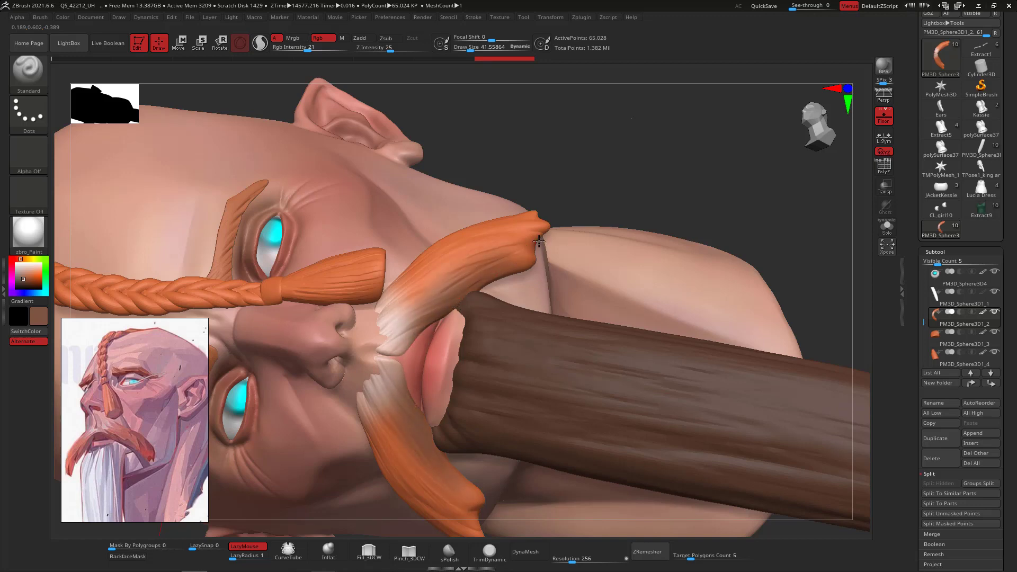
pyautogui.moveTo(708, 151); pyautogui.dragTo(800, 132)
pyautogui.moveTo(529, 243); pyautogui.dragTo(530, 219)
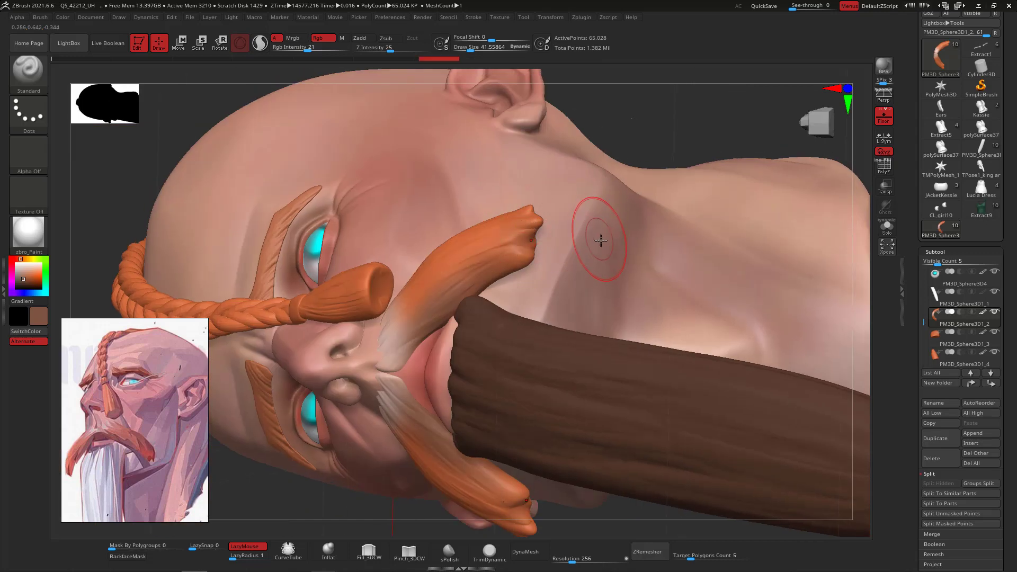
# Brush brown strokes along the moustache's upper side towards its pale inner end, using draw size about 12.
pyautogui.press('space')
pyautogui.moveTo(602, 238); pyautogui.dragTo(589, 239)
pyautogui.moveTo(692, 121); pyautogui.dragTo(680, 171)
pyautogui.press('space')
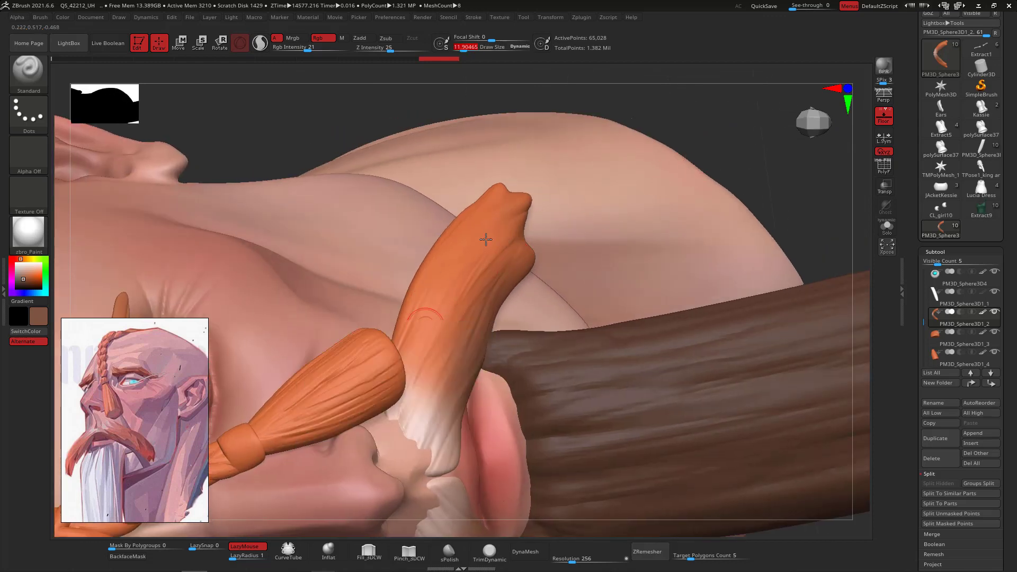
pyautogui.moveTo(731, 127); pyautogui.dragTo(637, 128)
pyautogui.moveTo(433, 322); pyautogui.dragTo(363, 391)
pyautogui.moveTo(416, 291); pyautogui.dragTo(371, 371)
pyautogui.moveTo(427, 277); pyautogui.dragTo(379, 365)
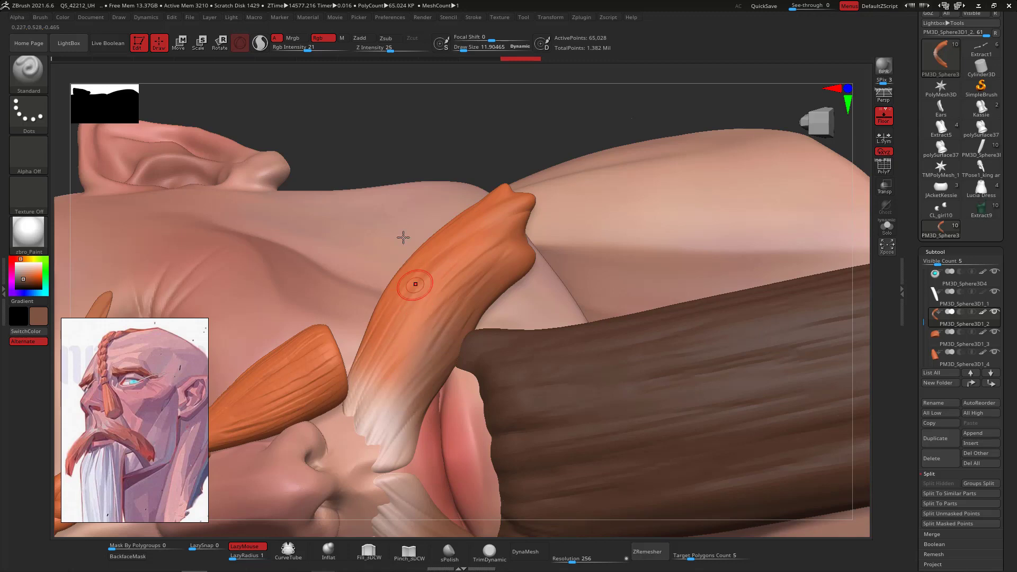
# Paint fine brown hair strands along the moustache with RGB intensity 40 and draw size about 3.7.
pyautogui.click(319, 48)
pyautogui.press('space')
pyautogui.moveTo(417, 345); pyautogui.dragTo(409, 345)
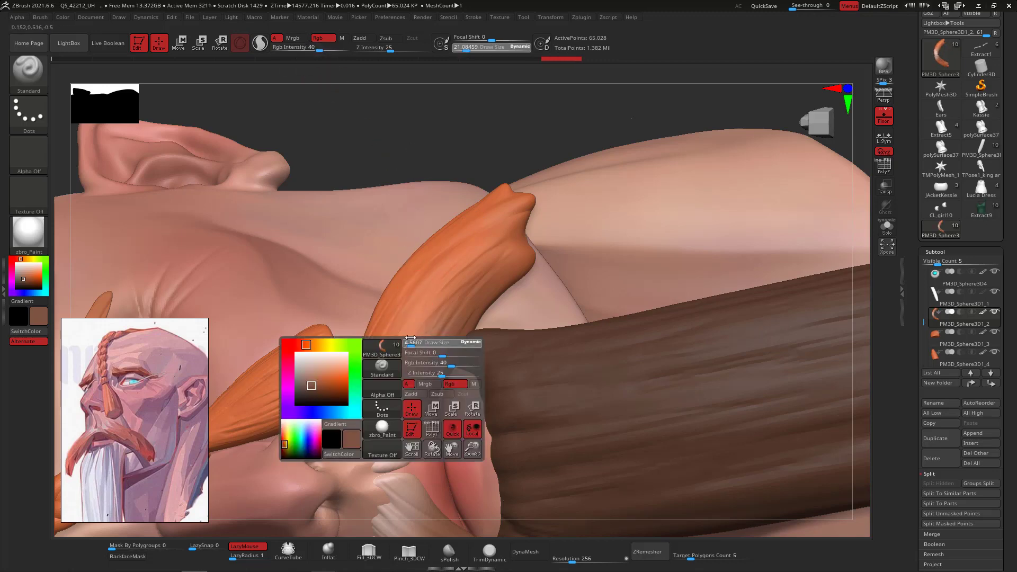
pyautogui.moveTo(470, 250); pyautogui.dragTo(400, 365)
pyautogui.moveTo(450, 275)
pyautogui.mouseDown()
pyautogui.moveTo(396, 352)
pyautogui.moveTo(483, 212)
pyautogui.moveTo(405, 293)
pyautogui.mouseUp()
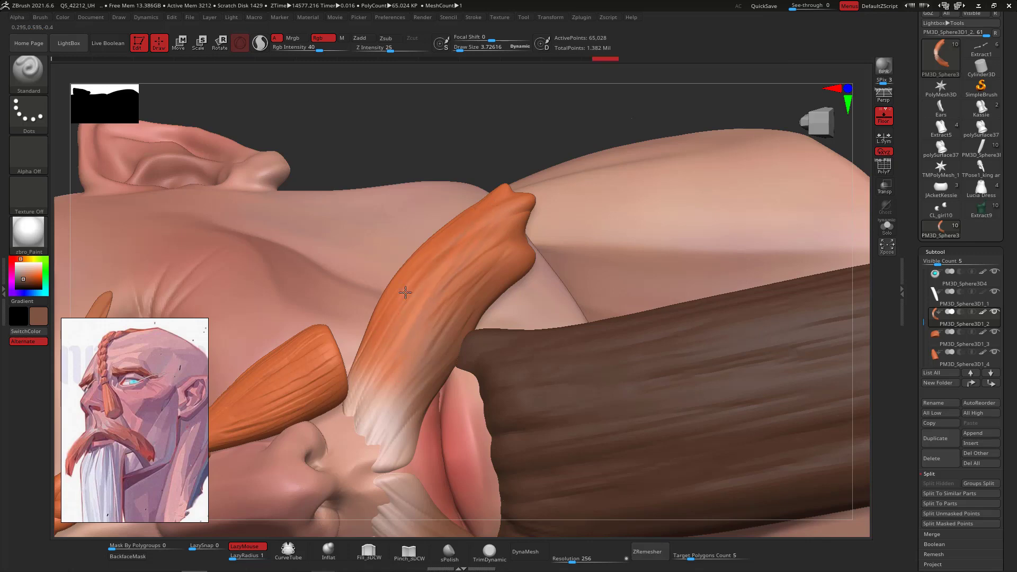
pyautogui.moveTo(395, 348); pyautogui.dragTo(411, 366)
pyautogui.moveTo(460, 261)
pyautogui.mouseDown()
pyautogui.moveTo(355, 443)
pyautogui.moveTo(424, 326)
pyautogui.mouseUp()
pyautogui.moveTo(372, 458)
pyautogui.mouseDown()
pyautogui.moveTo(423, 349)
pyautogui.moveTo(452, 363)
pyautogui.mouseUp()
pyautogui.moveTo(355, 415); pyautogui.dragTo(454, 206)
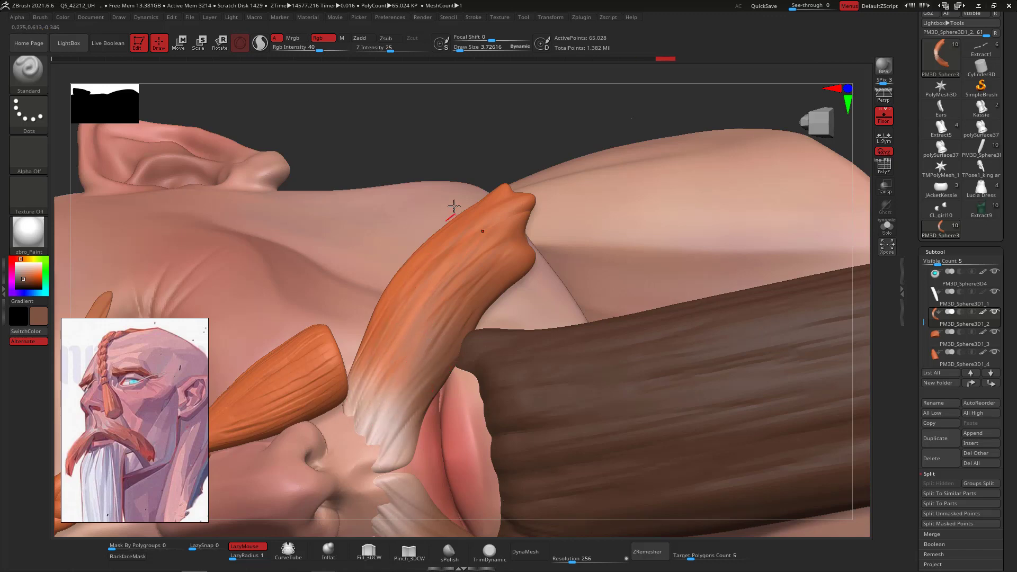
pyautogui.moveTo(371, 323); pyautogui.dragTo(397, 292)
pyautogui.moveTo(360, 374); pyautogui.dragTo(397, 290)
pyautogui.moveTo(391, 340)
pyautogui.mouseDown()
pyautogui.moveTo(503, 211)
pyautogui.moveTo(535, 193)
pyautogui.mouseUp()
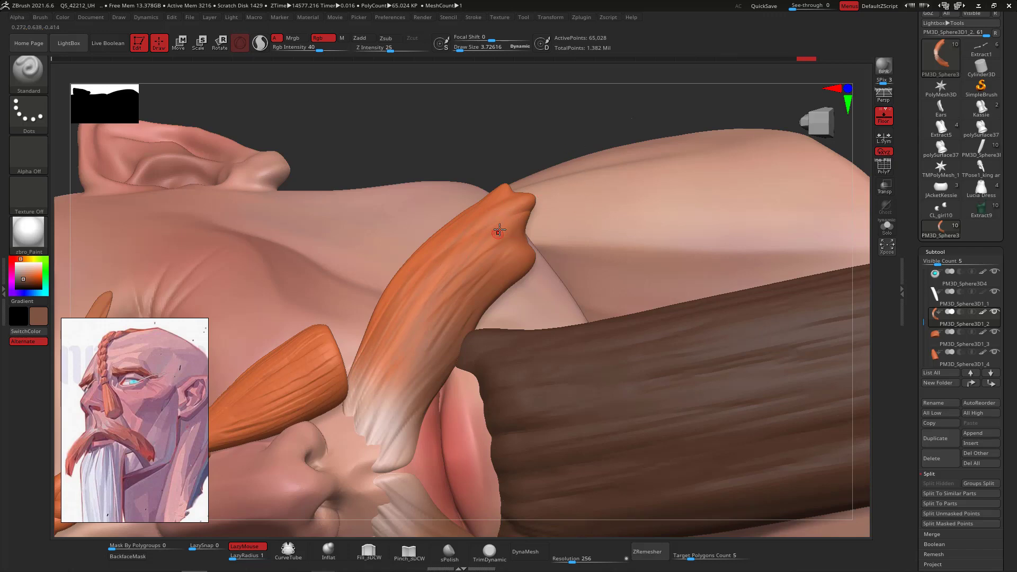
# Blend the moustache's strands with orange and brown sampled from its surface, using draw size about 26.
pyautogui.press('c')
pyautogui.press('space')
pyautogui.moveTo(500, 234)
pyautogui.mouseDown()
pyautogui.moveTo(513, 235)
pyautogui.moveTo(504, 234)
pyautogui.mouseUp()
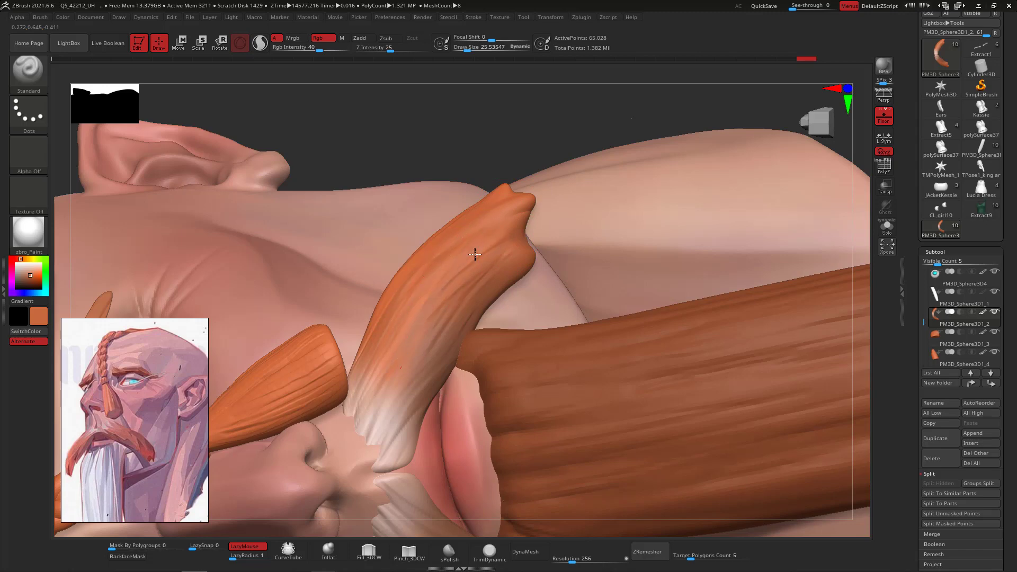
pyautogui.moveTo(631, 114); pyautogui.dragTo(779, 259)
pyautogui.moveTo(858, 325); pyautogui.dragTo(806, 288)
pyautogui.moveTo(815, 382)
pyautogui.keyDown('shift'); pyautogui.mouseDown()
pyautogui.moveTo(815, 398)
pyautogui.moveTo(789, 325)
pyautogui.moveTo(819, 334)
pyautogui.moveTo(845, 302)
pyautogui.moveTo(793, 370)
pyautogui.moveTo(834, 364)
pyautogui.mouseUp(); pyautogui.keyUp('shift')
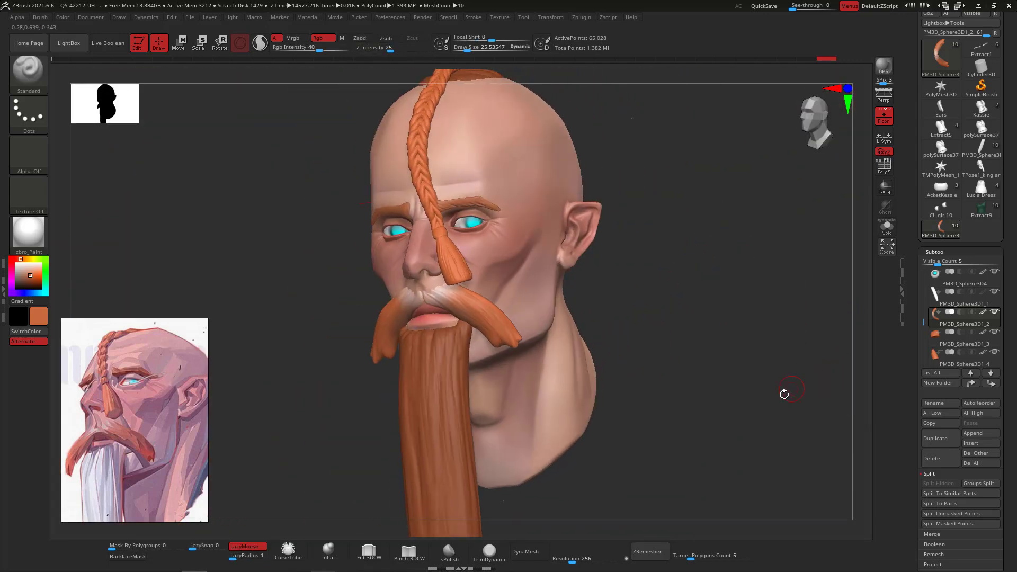
pyautogui.moveTo(711, 271)
pyautogui.mouseDown()
pyautogui.moveTo(704, 254)
pyautogui.moveTo(770, 295)
pyautogui.moveTo(709, 301)
pyautogui.mouseUp()
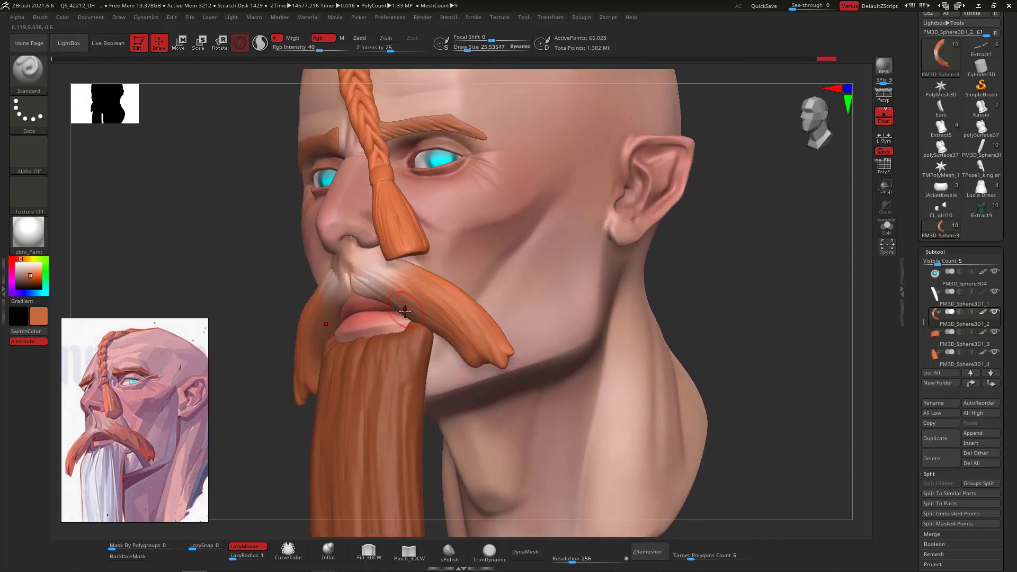
pyautogui.press('c')
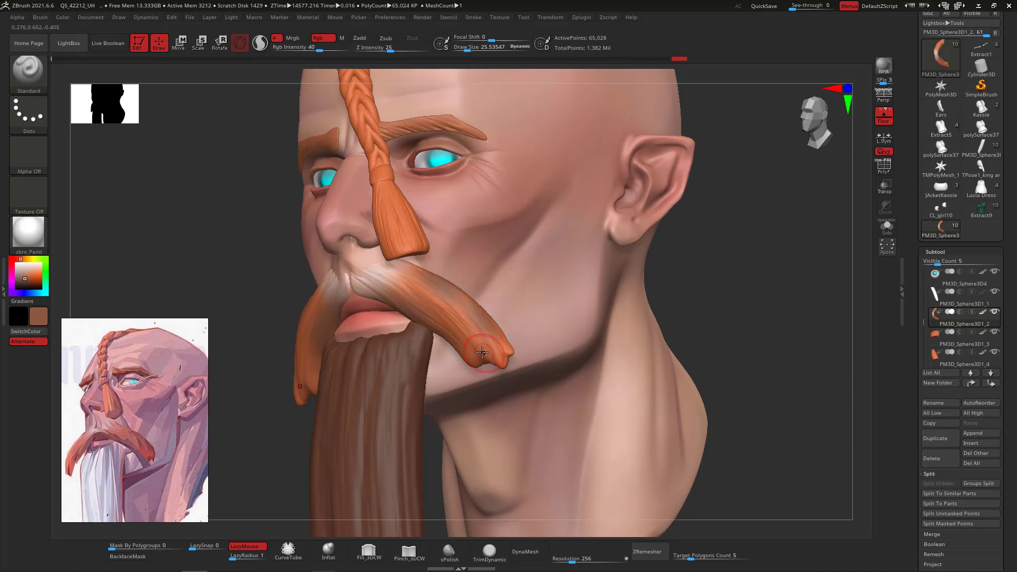
pyautogui.press('c')
pyautogui.moveTo(448, 300); pyautogui.dragTo(422, 282)
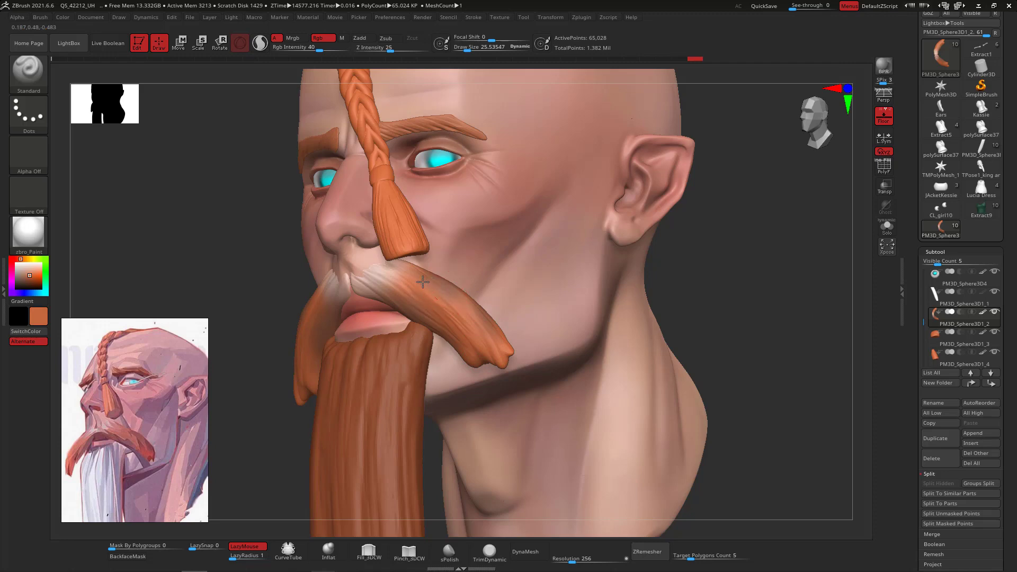
pyautogui.moveTo(479, 331); pyautogui.dragTo(483, 348)
# Set the brush alpha to Alpha 62 and brush streaks of the sampled orange along the moustache.
pyautogui.click(44, 117)
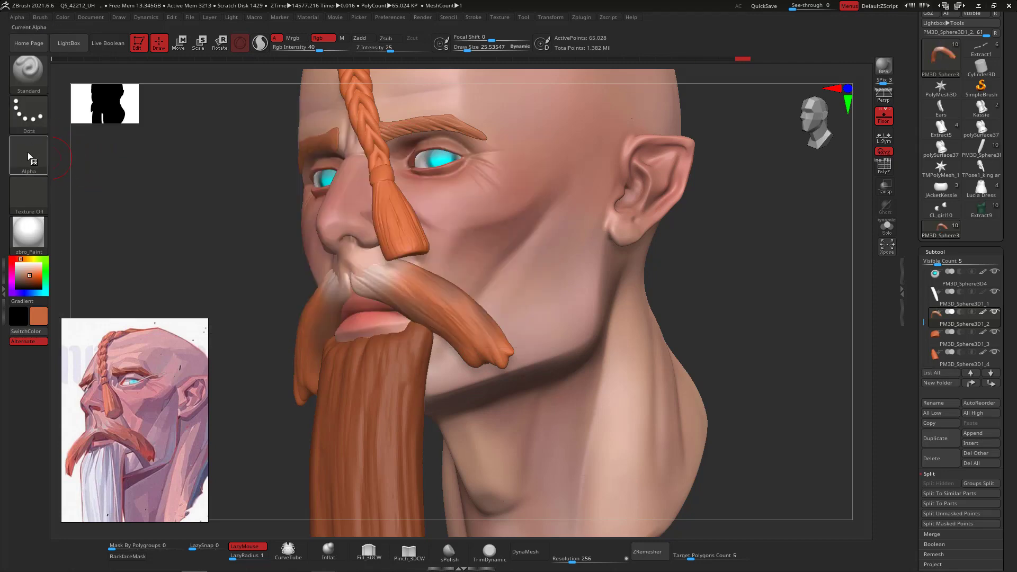
pyautogui.click(27, 152)
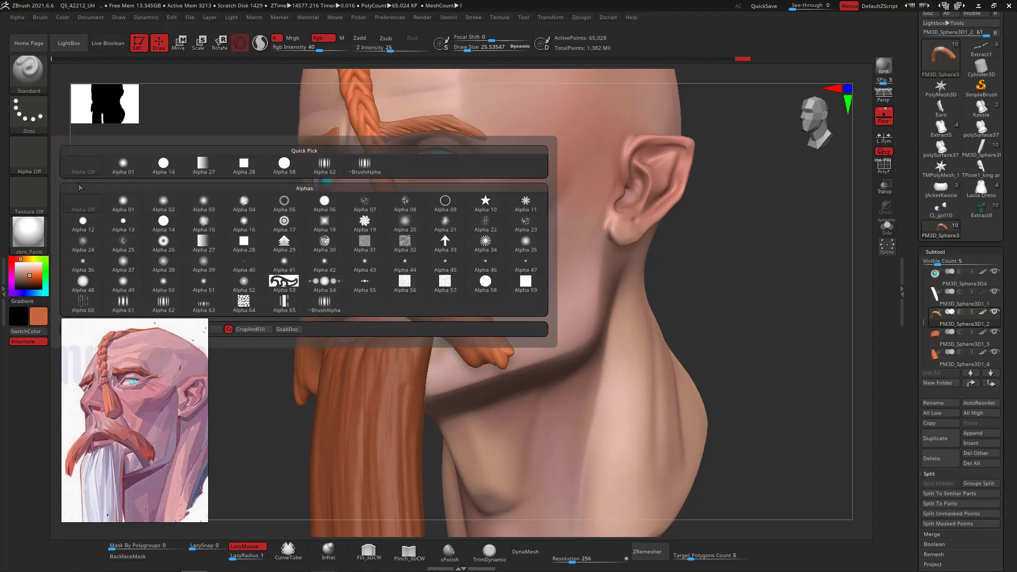
pyautogui.click(163, 303)
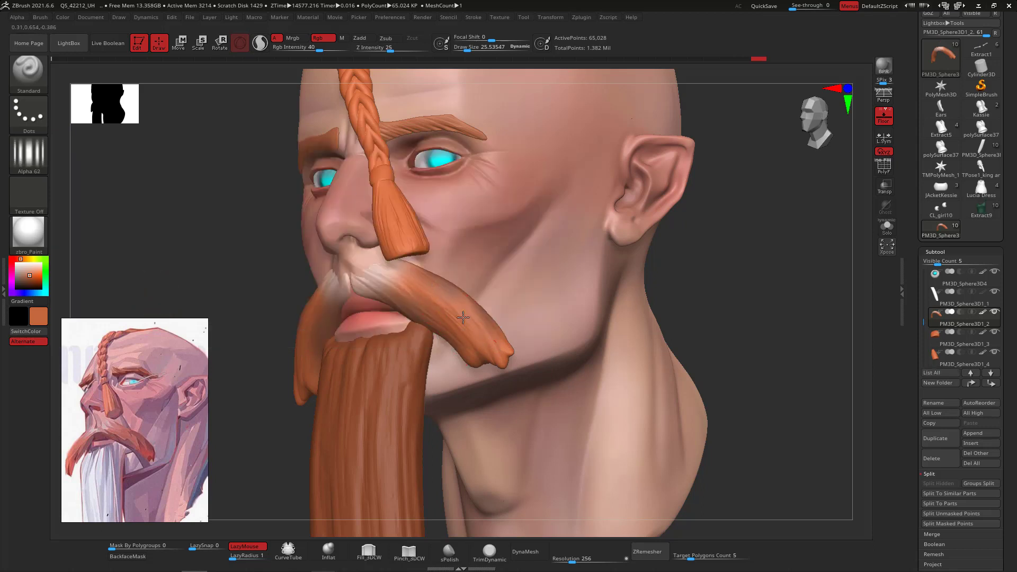
pyautogui.moveTo(463, 316)
pyautogui.mouseDown()
pyautogui.moveTo(436, 301)
pyautogui.moveTo(421, 321)
pyautogui.moveTo(420, 280)
pyautogui.moveTo(383, 282)
pyautogui.moveTo(409, 295)
pyautogui.moveTo(401, 265)
pyautogui.moveTo(423, 269)
pyautogui.moveTo(414, 265)
pyautogui.mouseUp()
# Sample reddish brown tones and streak them over the moustache's lips-side edge and drooping outer end.
pyautogui.press('c')
pyautogui.moveTo(709, 254)
pyautogui.mouseDown()
pyautogui.moveTo(768, 248)
pyautogui.moveTo(784, 233)
pyautogui.mouseUp()
pyautogui.moveTo(365, 342)
pyautogui.mouseDown()
pyautogui.moveTo(362, 315)
pyautogui.moveTo(348, 347)
pyautogui.mouseUp()
pyautogui.moveTo(600, 239); pyautogui.dragTo(530, 270)
pyautogui.press('c')
pyautogui.press('c')
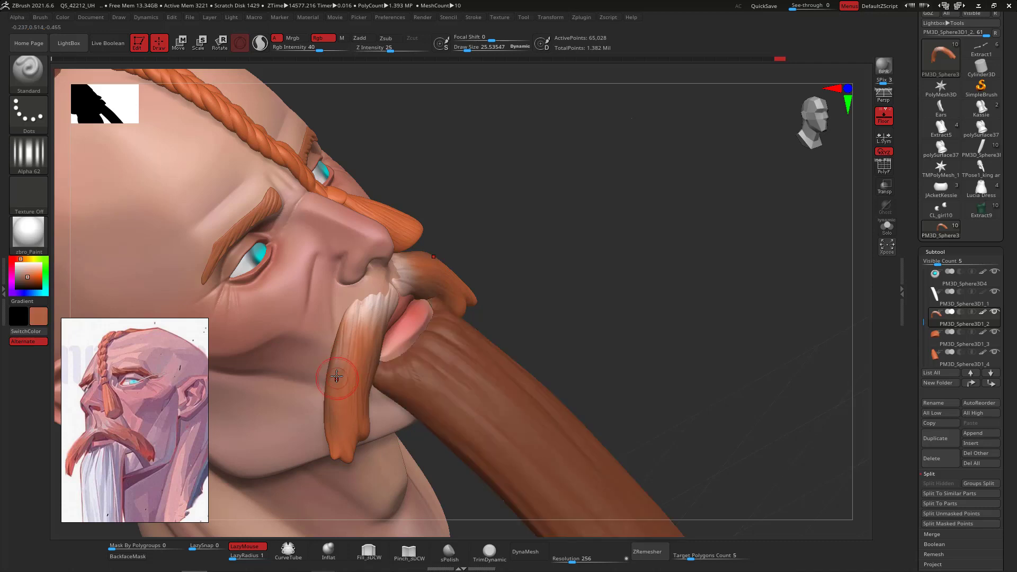
pyautogui.moveTo(337, 416); pyautogui.dragTo(336, 443)
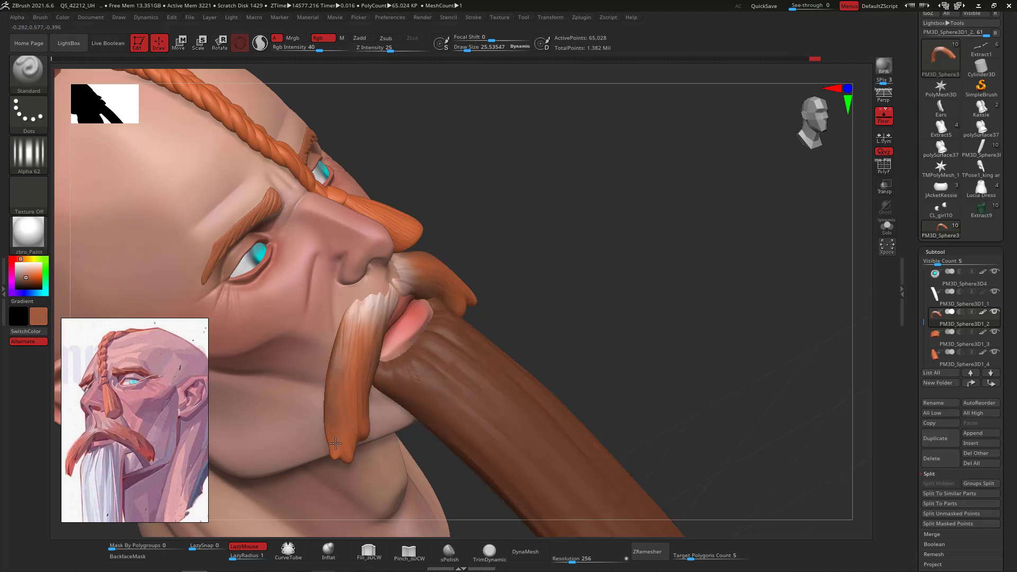
# Examine the painted moustache and the whole head from several angles against the reference illustration.
pyautogui.keyDown('shift'); pyautogui.moveTo(745, 272); pyautogui.dragTo(751, 288); pyautogui.keyUp('shift')
pyautogui.keyDown('ctrl'); pyautogui.moveTo(788, 386); pyautogui.dragTo(835, 399, button='right'); pyautogui.keyUp('ctrl')
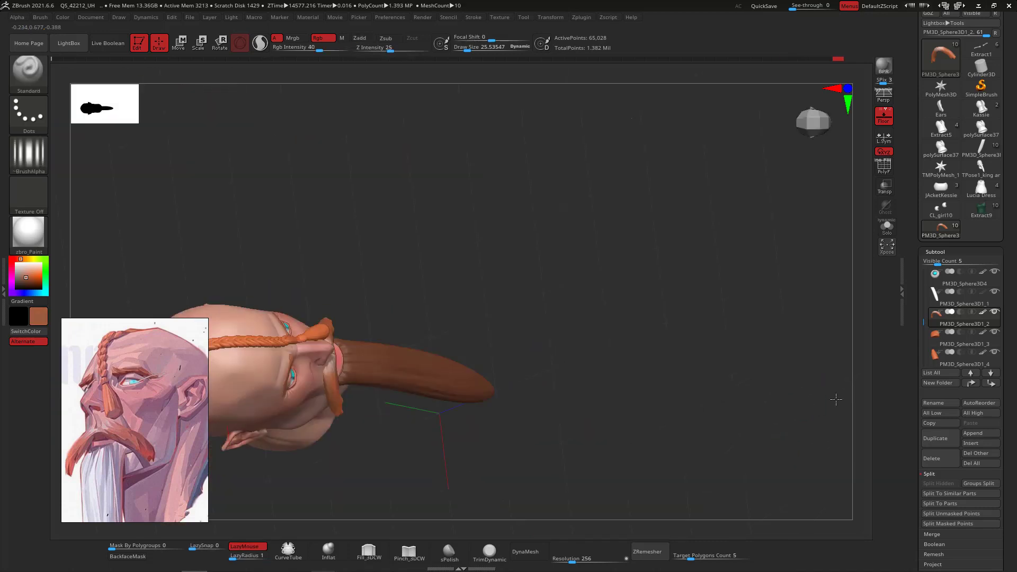
pyautogui.moveTo(836, 399); pyautogui.dragTo(776, 322)
pyautogui.moveTo(754, 286); pyautogui.dragTo(808, 336)
pyautogui.keyDown('ctrl'); pyautogui.moveTo(804, 355); pyautogui.dragTo(806, 313, button='right'); pyautogui.keyUp('ctrl')
pyautogui.moveTo(811, 318); pyautogui.dragTo(793, 322)
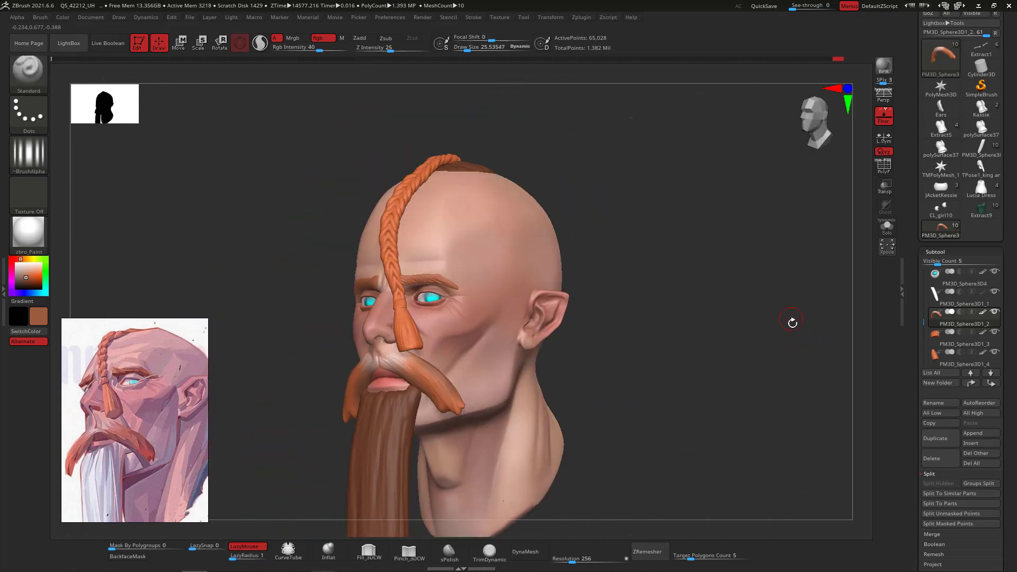
pyautogui.keyDown('ctrl'); pyautogui.moveTo(793, 323); pyautogui.dragTo(796, 391, button='right'); pyautogui.keyUp('ctrl')
pyautogui.keyDown('alt'); pyautogui.moveTo(796, 318); pyautogui.dragTo(763, 308); pyautogui.keyUp('alt')
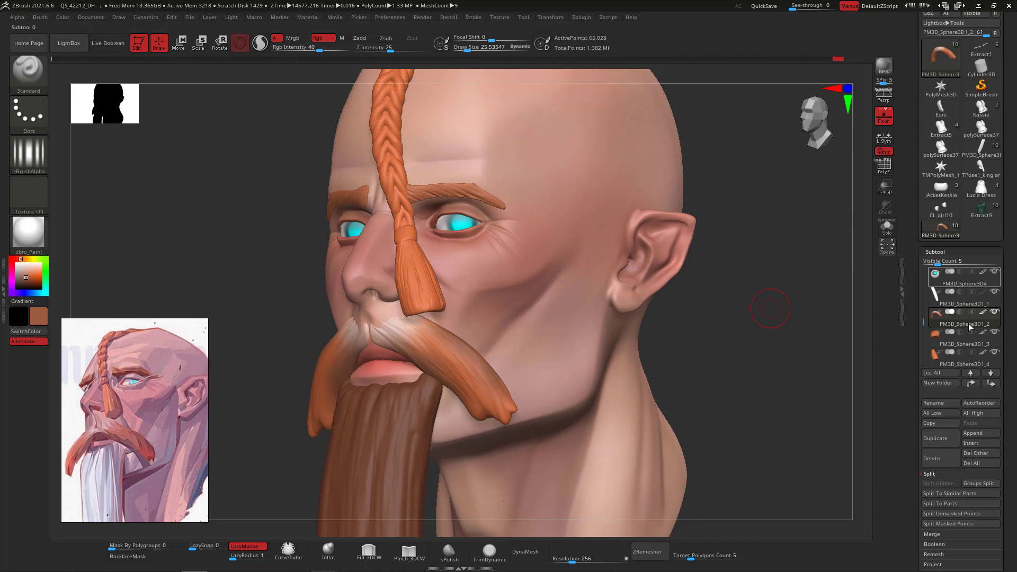
# Select subtool PM3D_Sphere3D1_4 and brush reddish brown streaks over the front and underside of the braid's tassel.
pyautogui.click(968, 361)
pyautogui.moveTo(411, 258)
pyautogui.mouseDown()
pyautogui.moveTo(416, 306)
pyautogui.moveTo(424, 292)
pyautogui.moveTo(411, 297)
pyautogui.mouseUp()
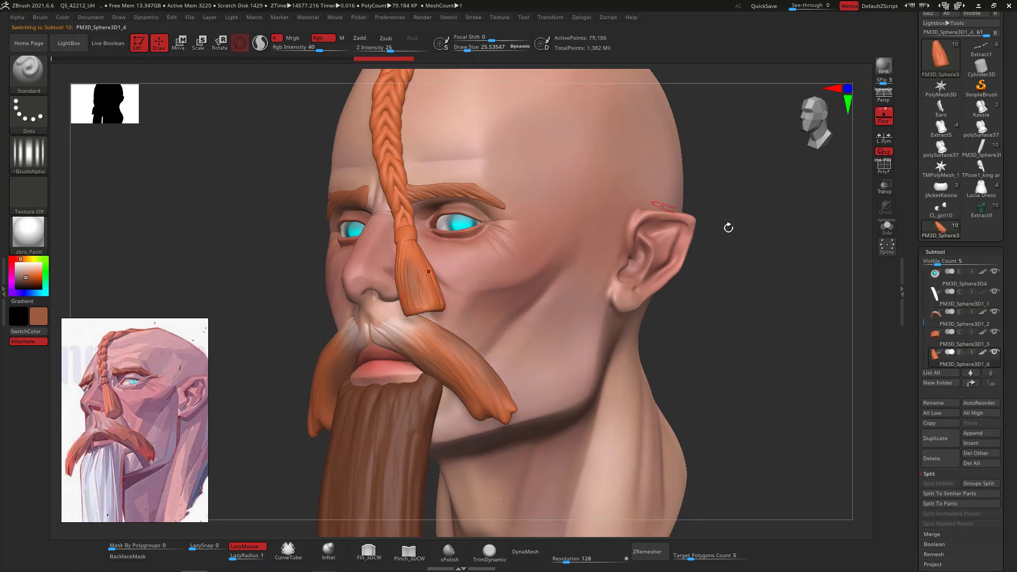
pyautogui.moveTo(727, 227); pyautogui.dragTo(477, 288)
pyautogui.moveTo(390, 244); pyautogui.dragTo(411, 278)
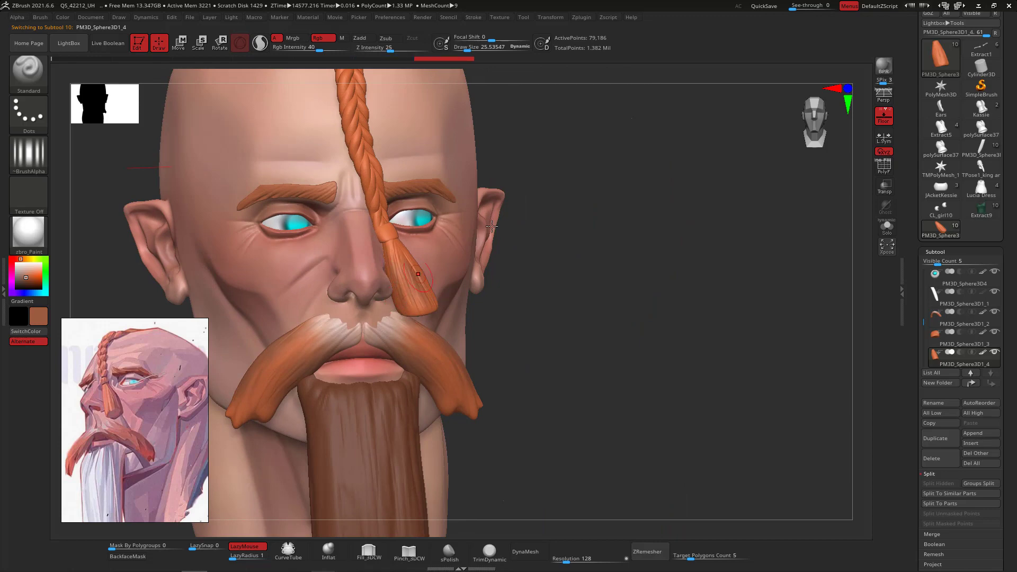
pyautogui.moveTo(641, 308)
pyautogui.mouseDown()
pyautogui.moveTo(588, 245)
pyautogui.moveTo(574, 249)
pyautogui.mouseUp()
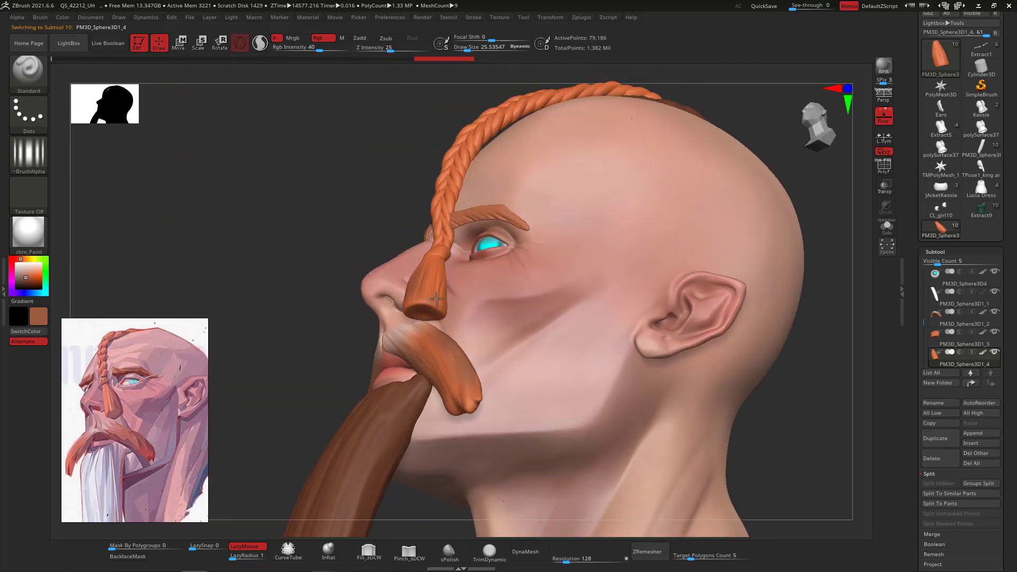
pyautogui.moveTo(436, 269); pyautogui.dragTo(441, 271)
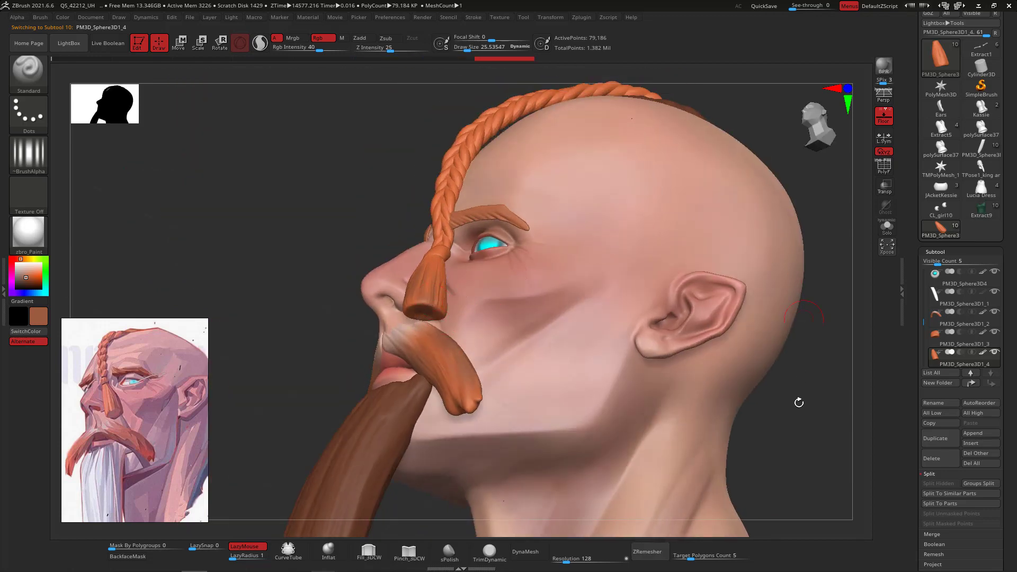
pyautogui.moveTo(799, 402); pyautogui.dragTo(827, 432)
pyautogui.moveTo(748, 386); pyautogui.dragTo(712, 340)
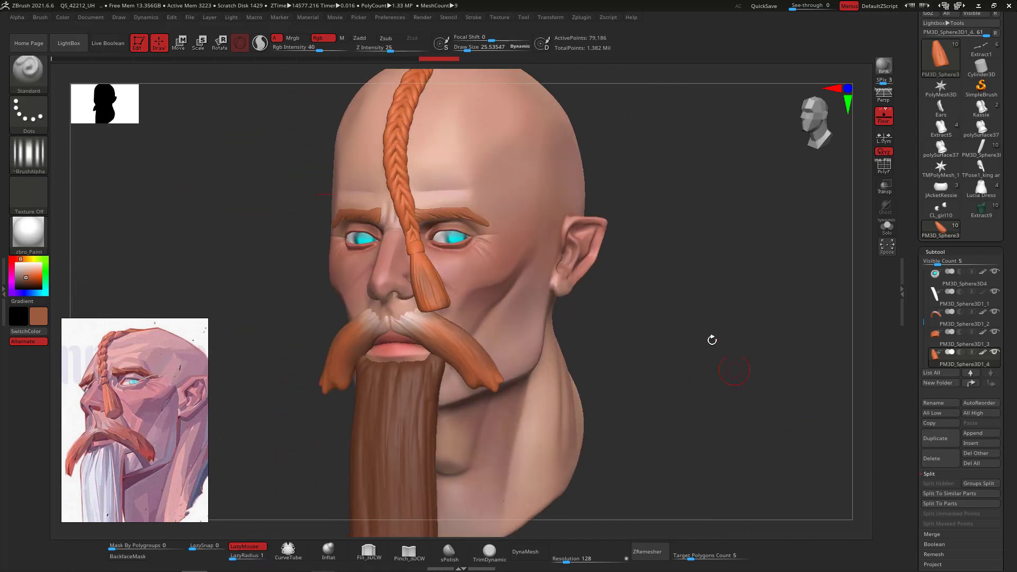
# Lighten the sampled orange to a pale peach and brush highlights on the braid's tassel with draw size about 12.
pyautogui.press('c')
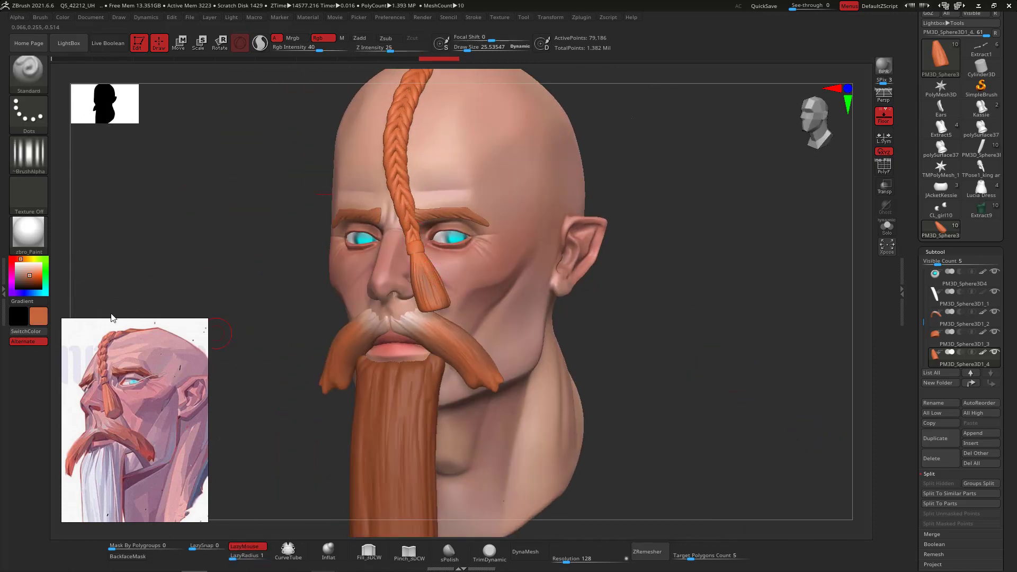
pyautogui.click(29, 270)
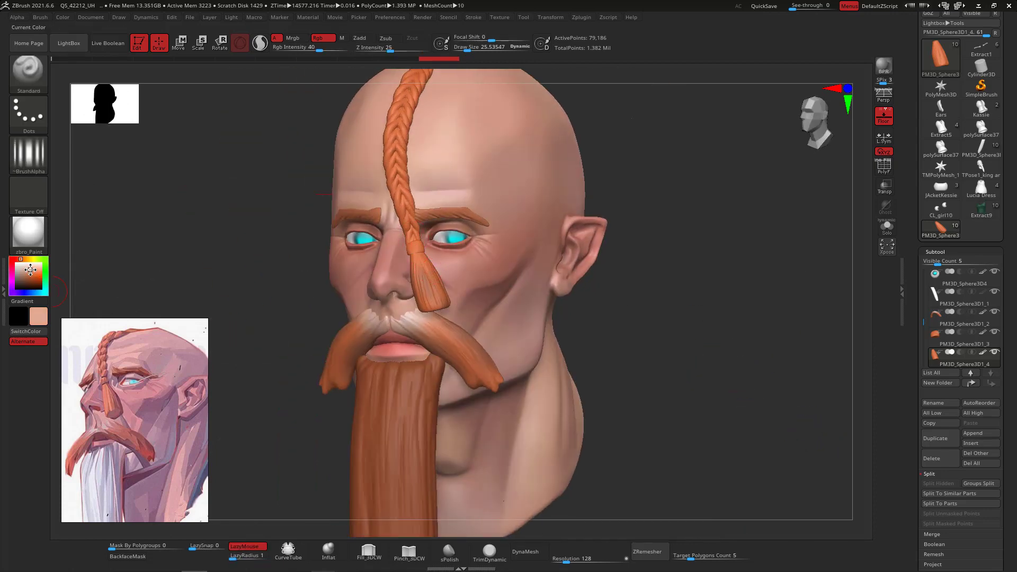
pyautogui.press('space')
pyautogui.click(432, 285)
pyautogui.moveTo(726, 370)
pyautogui.mouseDown()
pyautogui.moveTo(760, 332)
pyautogui.moveTo(679, 299)
pyautogui.moveTo(636, 297)
pyautogui.mouseUp()
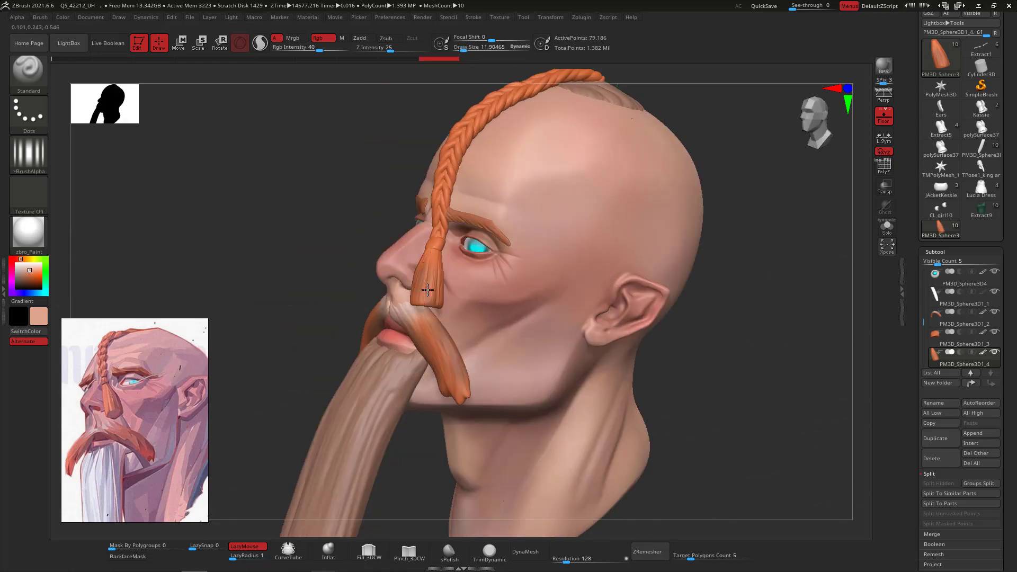
pyautogui.moveTo(427, 290); pyautogui.dragTo(434, 258)
pyautogui.moveTo(763, 364); pyautogui.dragTo(444, 278)
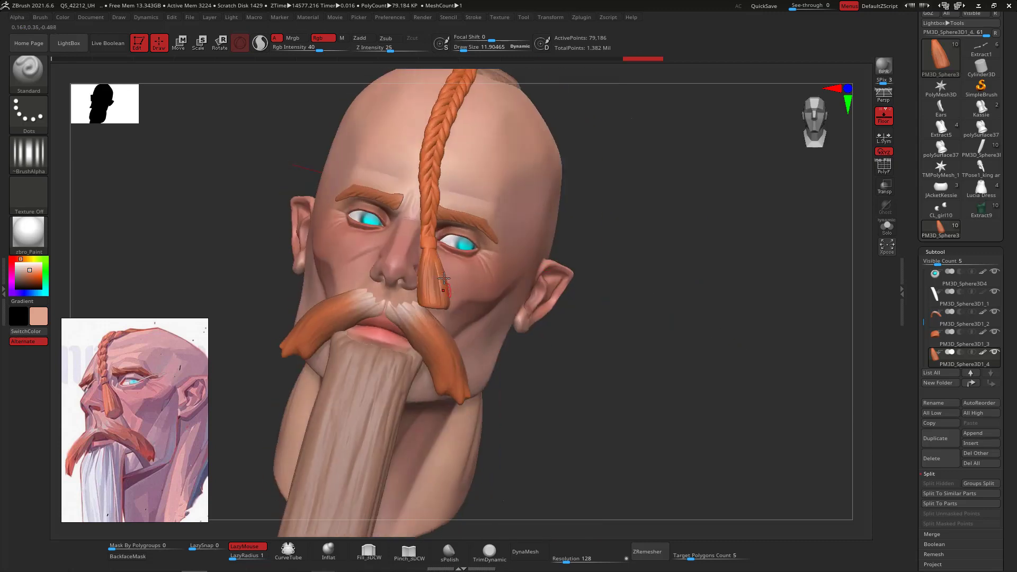
# Select the Standard brush and change its alpha to Alpha 01.
pyautogui.press('b')
pyautogui.press('s')
pyautogui.press('t')
pyautogui.click(43, 159)
pyautogui.click(84, 166)
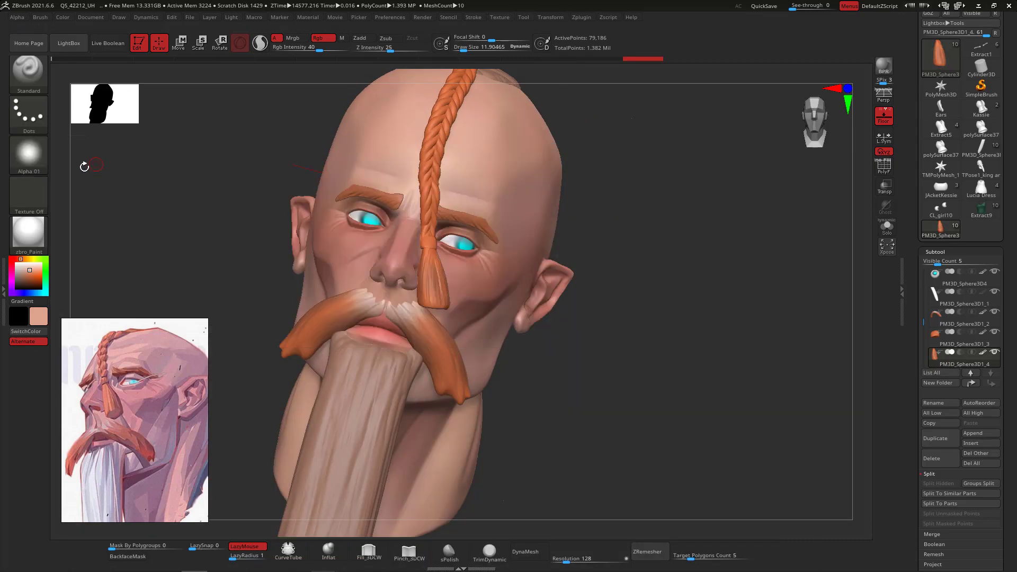
# Turn off the Standard brush's alpha for painting the braid's tassel.
pyautogui.click(38, 159)
pyautogui.click(37, 162)
pyautogui.click(82, 164)
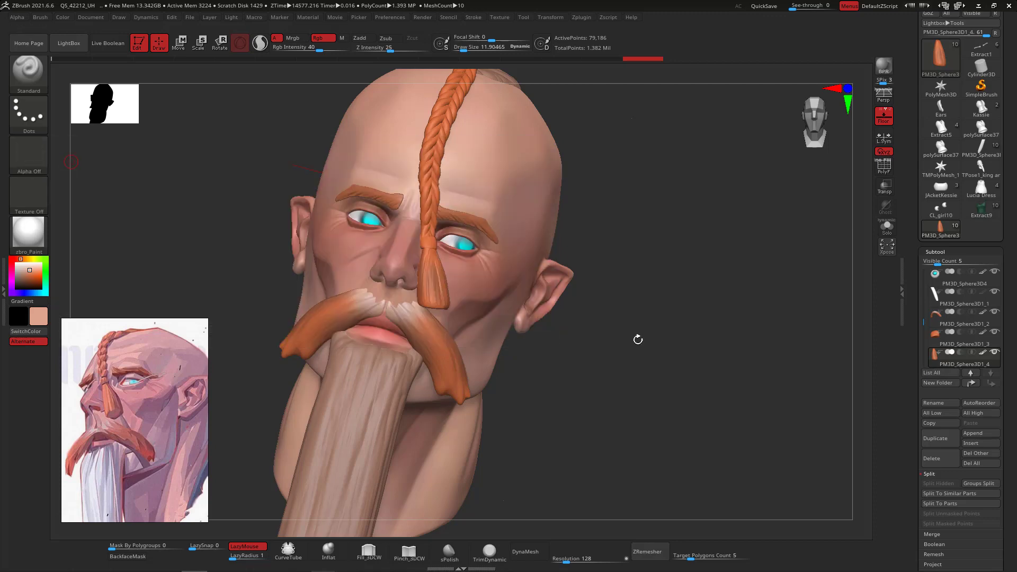
pyautogui.moveTo(638, 339); pyautogui.dragTo(710, 284)
pyautogui.keyDown('alt'); pyautogui.moveTo(773, 310); pyautogui.dragTo(831, 404); pyautogui.keyUp('alt')
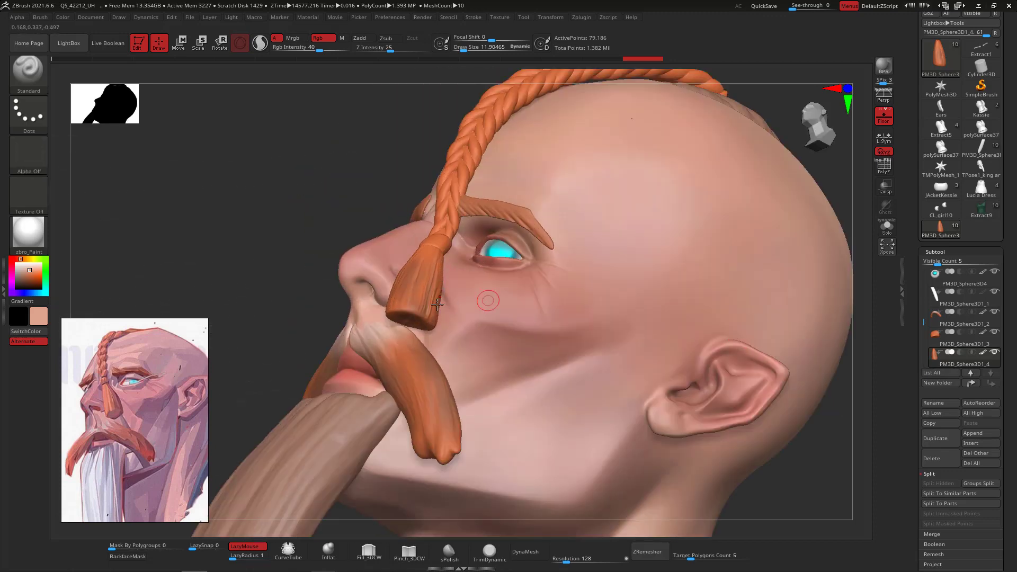
pyautogui.moveTo(414, 290); pyautogui.dragTo(422, 265)
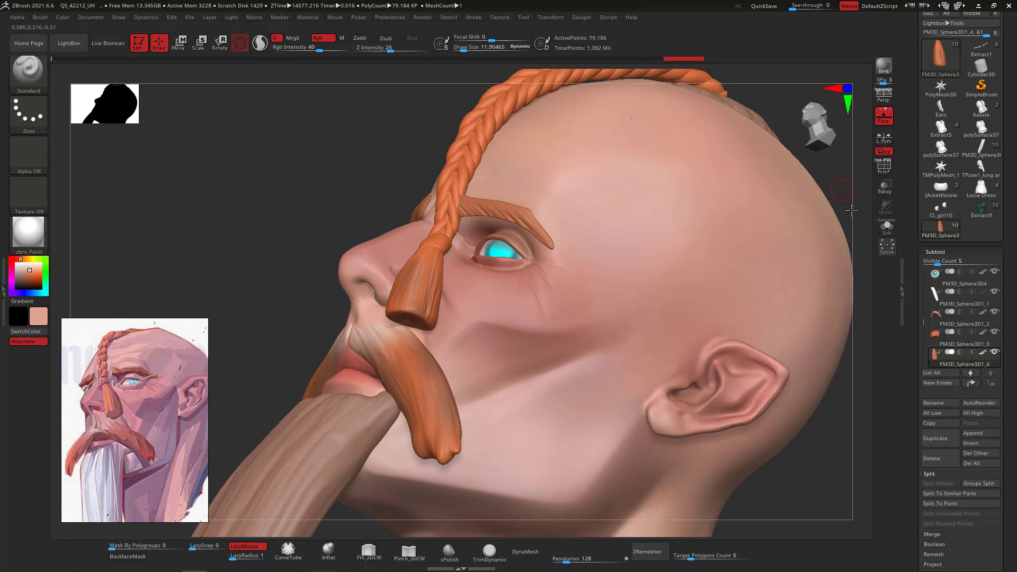
pyautogui.moveTo(851, 211); pyautogui.dragTo(636, 220)
pyautogui.hotkey('ctrl', 'z')
# Reduce the draw size to about 5.5 and brush fine peach streaks over the front and sides of the braid's tassel.
pyautogui.press('space')
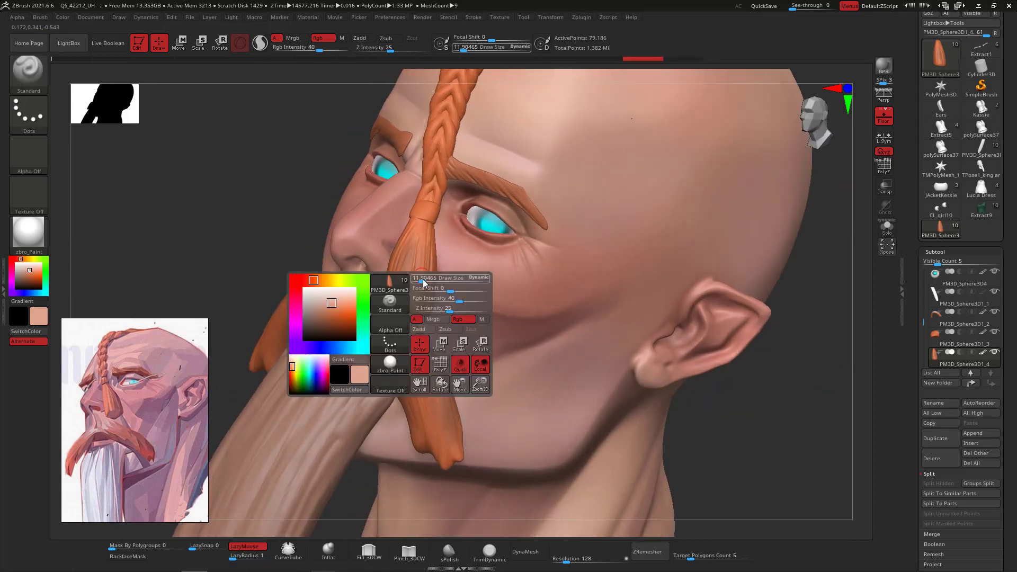
pyautogui.moveTo(423, 280); pyautogui.dragTo(418, 279)
pyautogui.moveTo(415, 243); pyautogui.dragTo(404, 306)
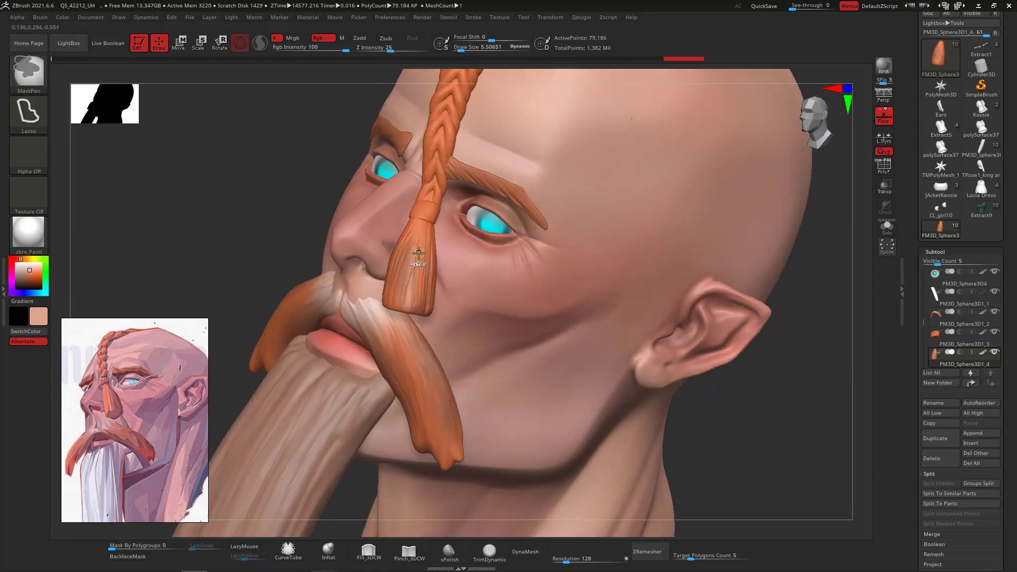
pyautogui.moveTo(416, 258); pyautogui.dragTo(424, 296)
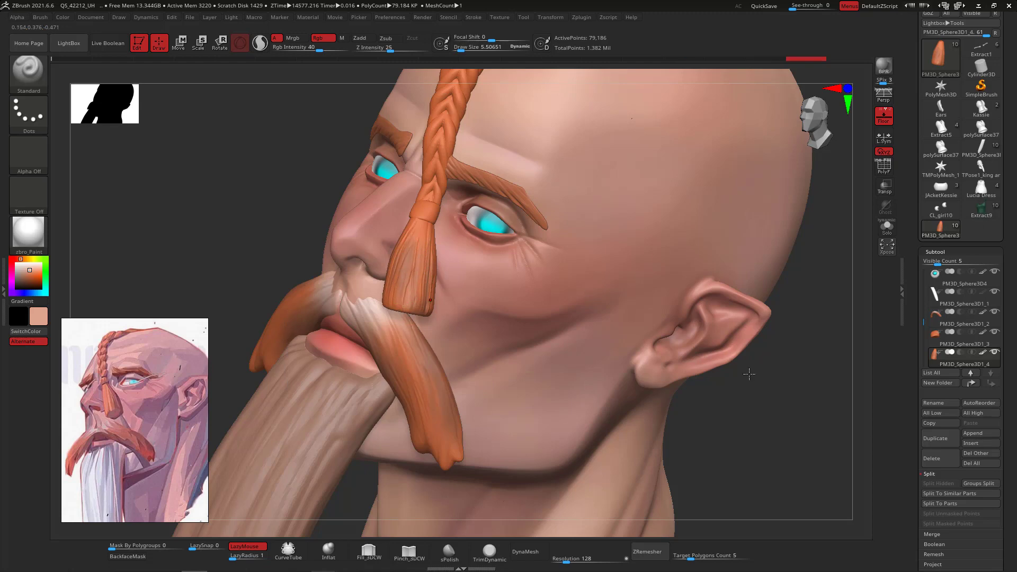
pyautogui.moveTo(821, 433); pyautogui.dragTo(768, 424)
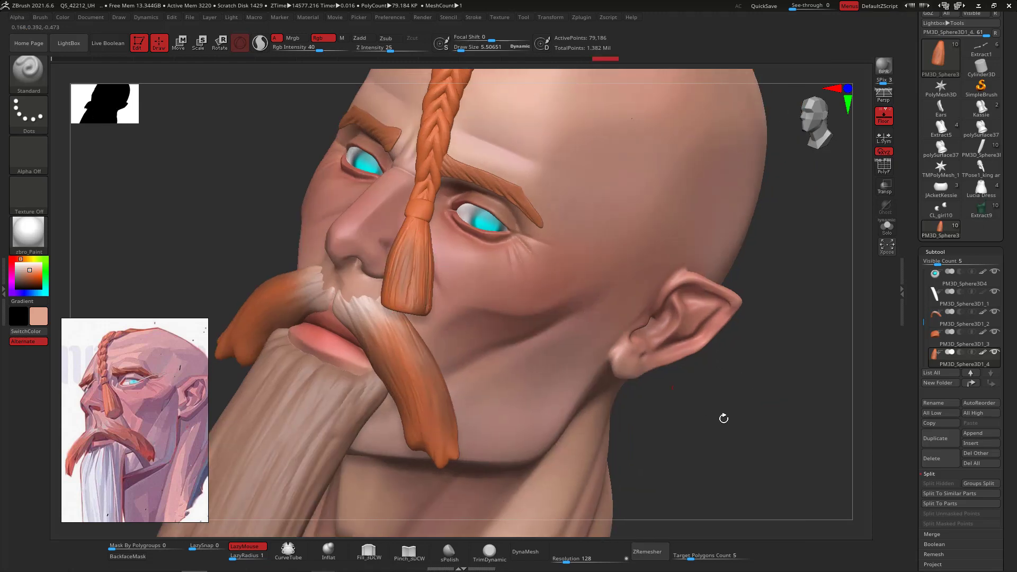
pyautogui.moveTo(722, 418); pyautogui.dragTo(394, 254)
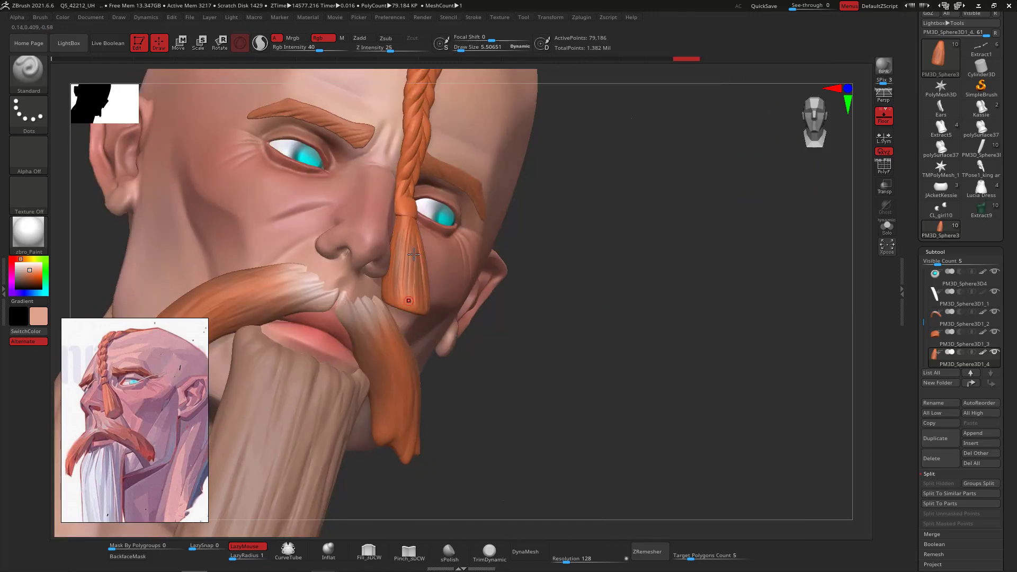
pyautogui.moveTo(763, 371); pyautogui.dragTo(799, 364)
pyautogui.moveTo(853, 383); pyautogui.dragTo(771, 371)
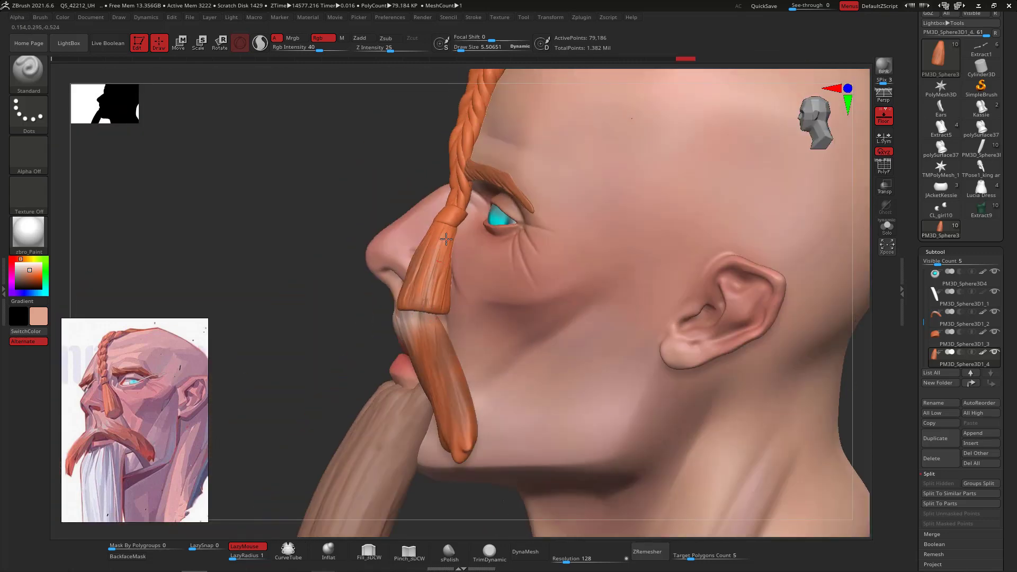
# Sample a lighter peach from the tassel and brush highlights on its front and around the tie above it.
pyautogui.moveTo(352, 317); pyautogui.dragTo(857, 338)
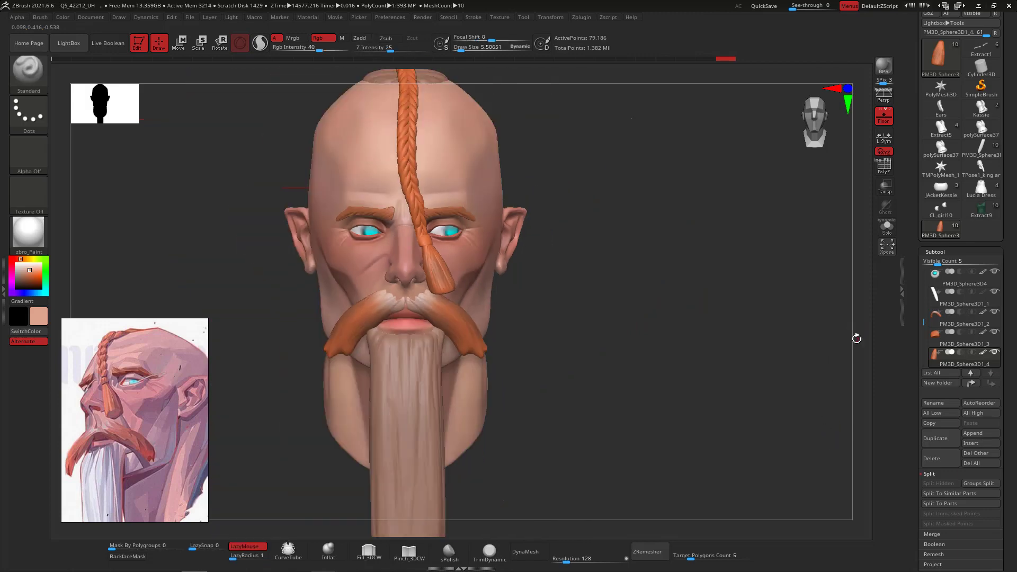
pyautogui.keyDown('alt'); pyautogui.moveTo(832, 429); pyautogui.dragTo(726, 416); pyautogui.keyUp('alt')
pyautogui.press('c')
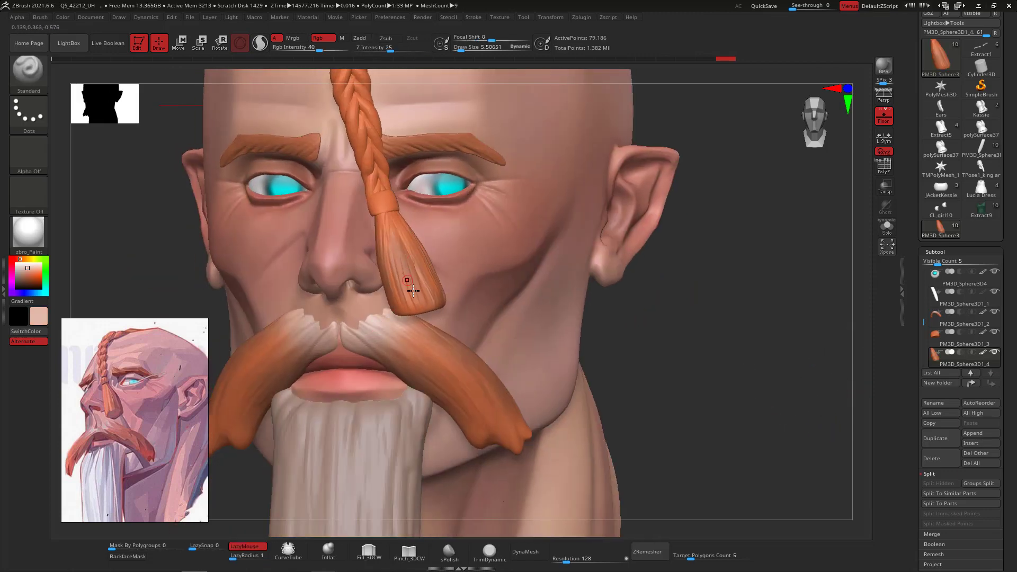
pyautogui.moveTo(390, 227)
pyautogui.mouseDown()
pyautogui.moveTo(402, 261)
pyautogui.moveTo(396, 232)
pyautogui.mouseUp()
# Select the beard subtool PM3D_Sphere3D1_1 and set the colour to a neutral light grey of RGB 190.
pyautogui.keyDown('alt'); pyautogui.moveTo(715, 336); pyautogui.dragTo(767, 281); pyautogui.keyUp('alt')
pyautogui.keyDown('alt'); pyautogui.click(435, 283); pyautogui.keyUp('alt')
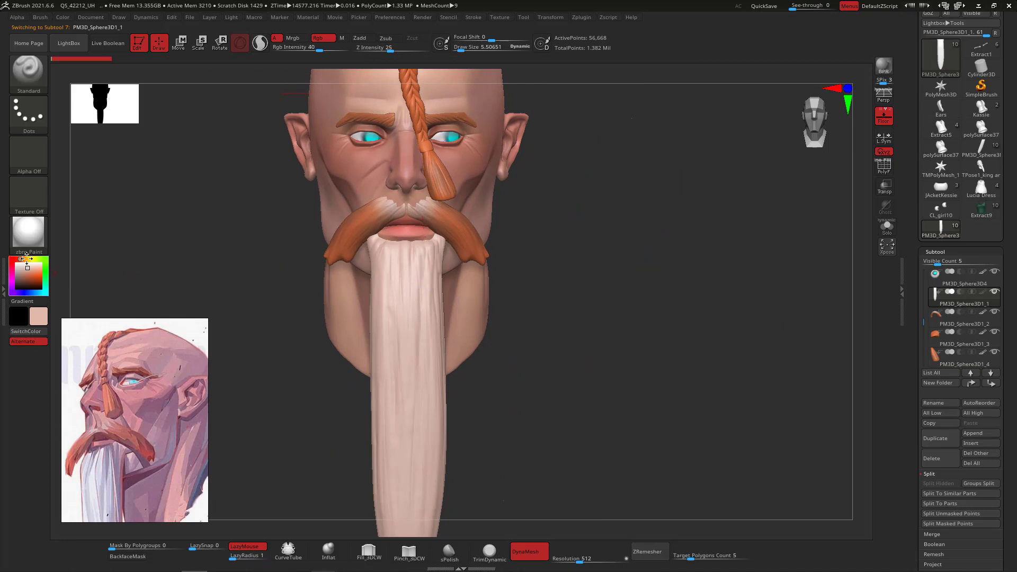
pyautogui.moveTo(27, 258)
pyautogui.mouseDown()
pyautogui.moveTo(9, 255)
pyautogui.moveTo(14, 271)
pyautogui.mouseUp()
pyautogui.moveTo(738, 381); pyautogui.dragTo(728, 359)
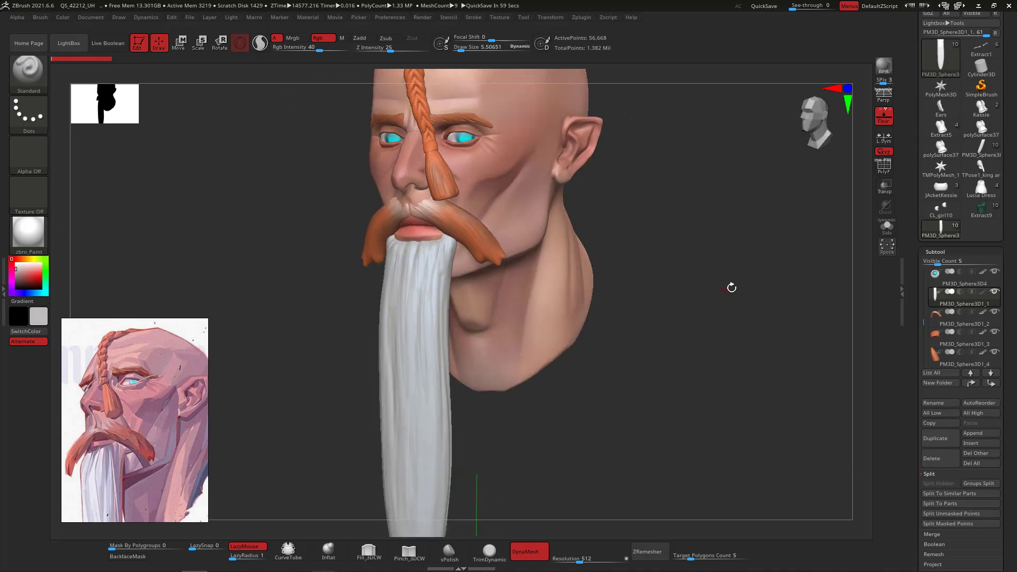
pyautogui.moveTo(731, 287); pyautogui.dragTo(751, 449)
pyautogui.moveTo(749, 300); pyautogui.dragTo(778, 205)
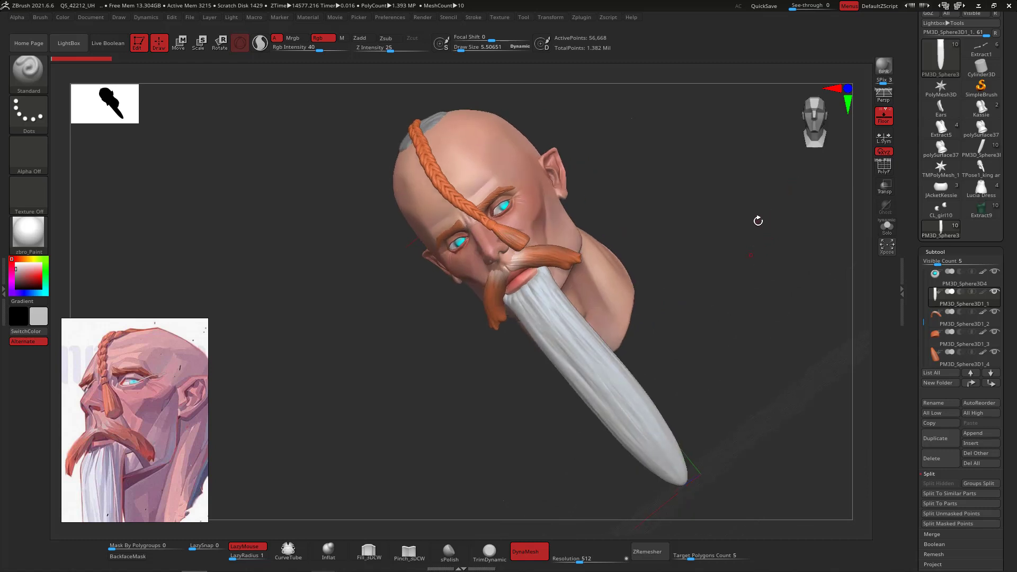
pyautogui.moveTo(715, 250)
pyautogui.mouseDown()
pyautogui.moveTo(804, 289)
pyautogui.moveTo(800, 309)
pyautogui.moveTo(775, 266)
pyautogui.moveTo(788, 314)
pyautogui.moveTo(758, 297)
pyautogui.moveTo(747, 299)
pyautogui.moveTo(755, 318)
pyautogui.moveTo(598, 301)
pyautogui.mouseUp()
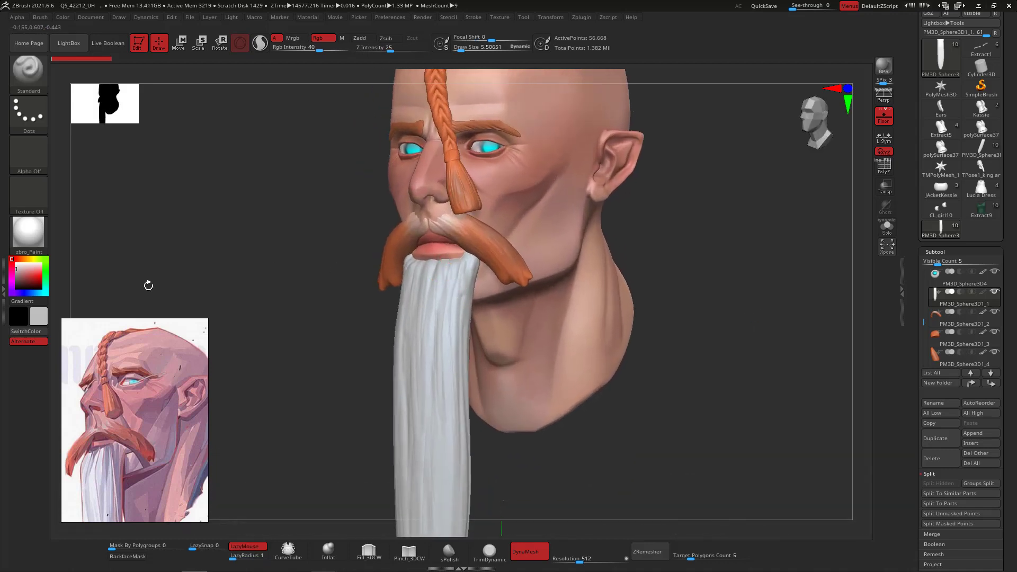
# Fill the beard with the RGB 190 grey at Rgb Intensity 100, then lower the intensity to 28.
pyautogui.click(62, 17)
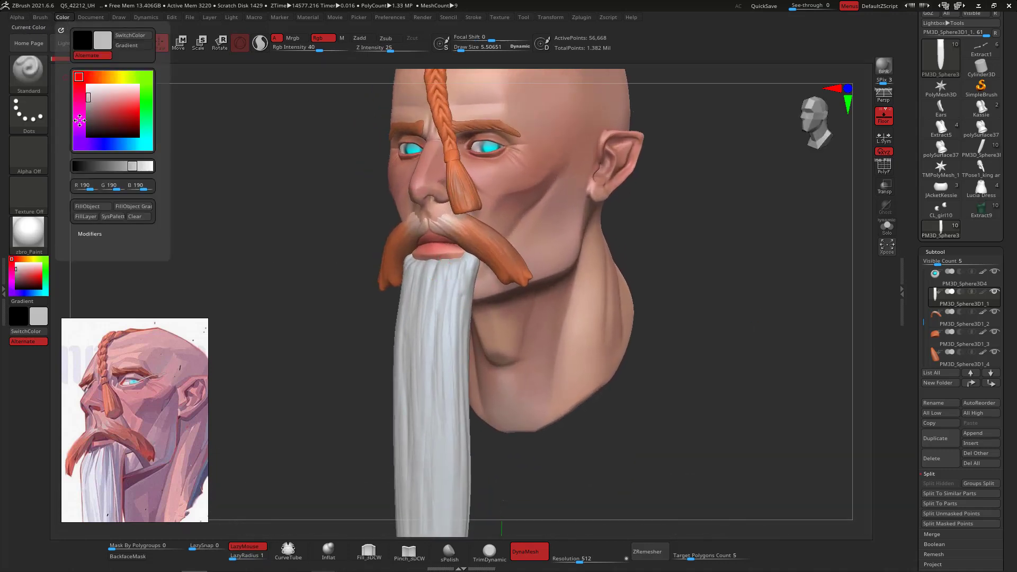
pyautogui.moveTo(321, 49); pyautogui.dragTo(350, 47)
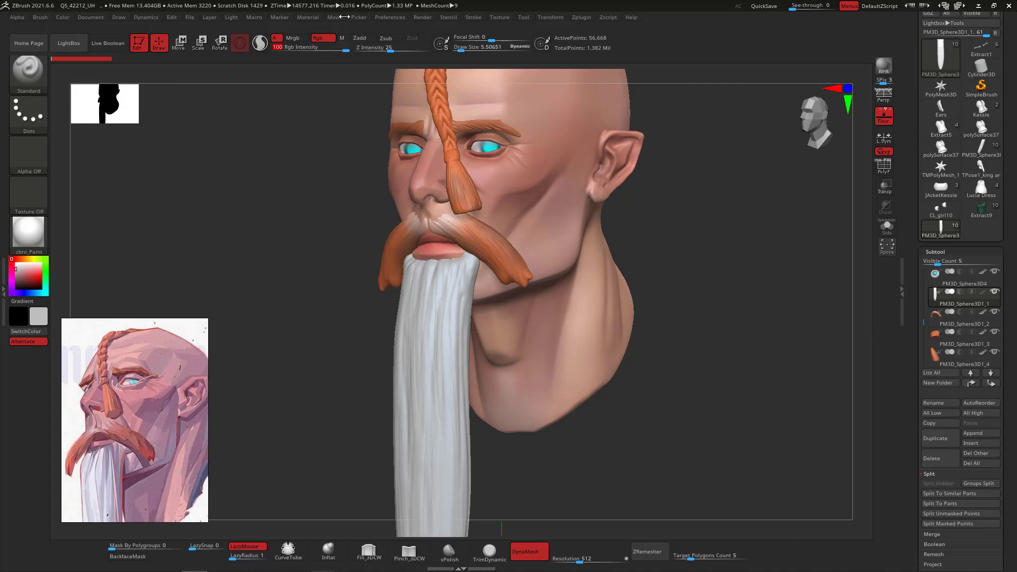
pyautogui.click(68, 17)
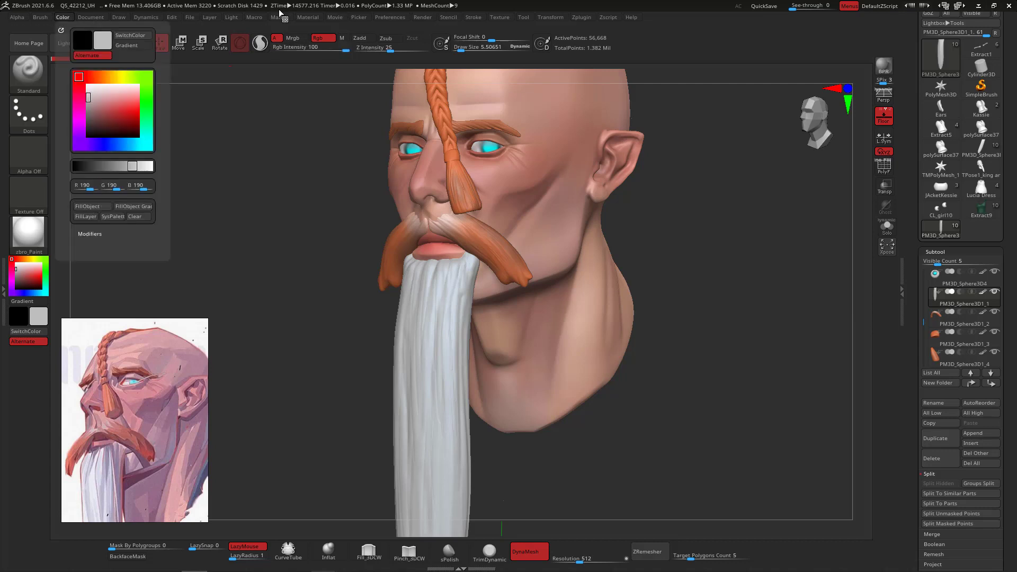
pyautogui.moveTo(347, 48); pyautogui.dragTo(313, 51)
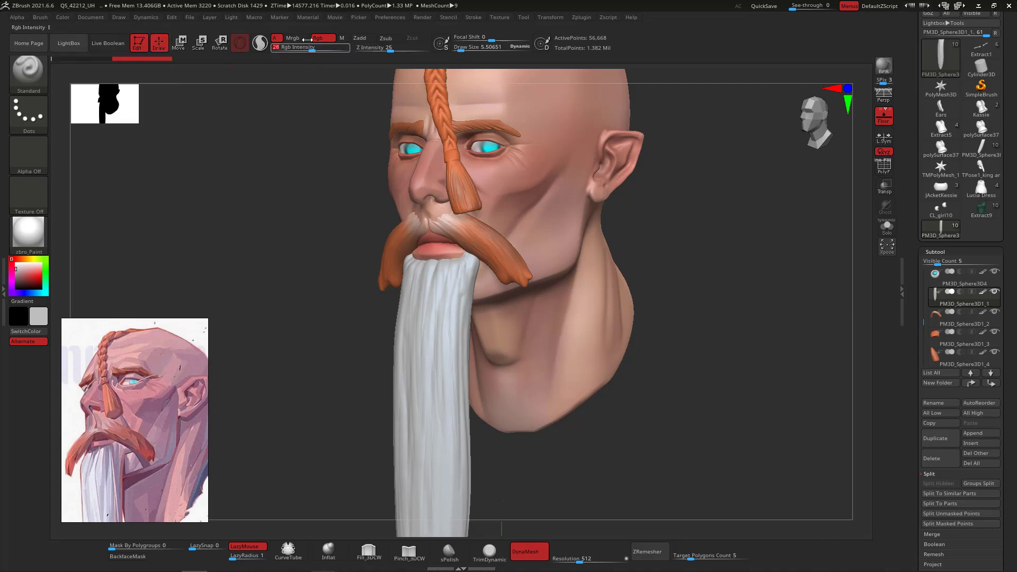
pyautogui.moveTo(13, 267); pyautogui.dragTo(12, 278)
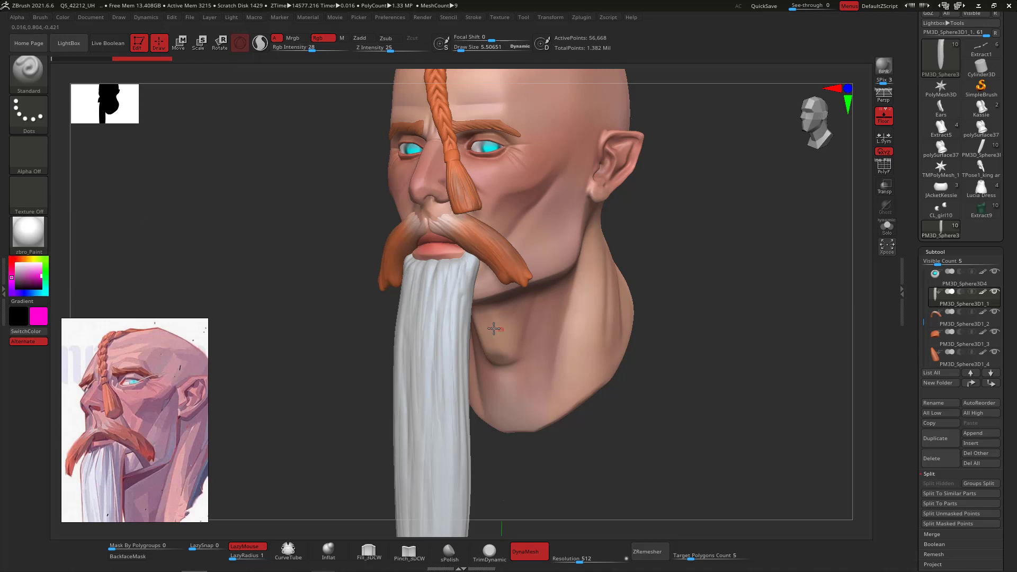
pyautogui.moveTo(456, 323); pyautogui.dragTo(470, 327)
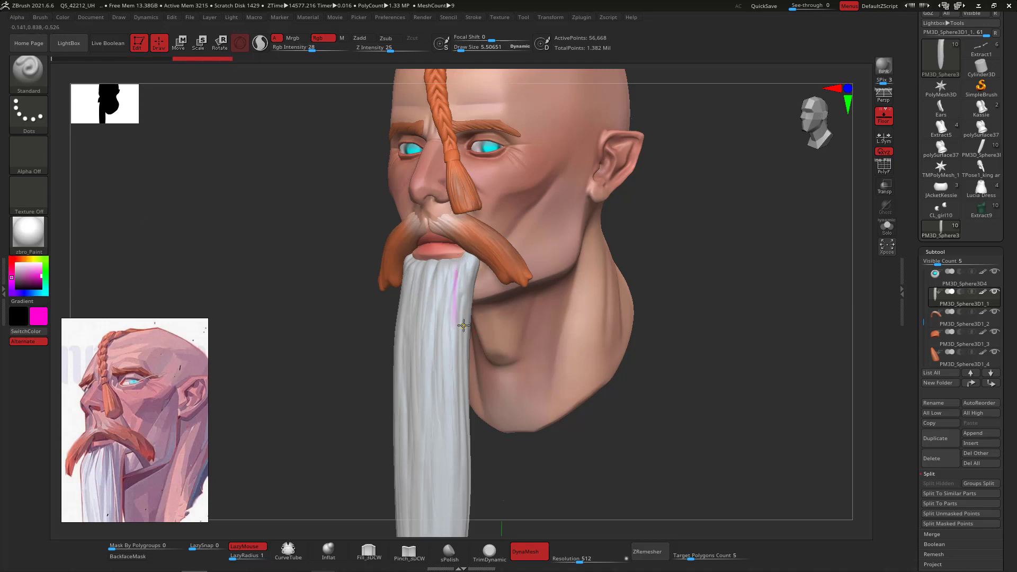
pyautogui.hotkey('ctrl', 'z')
# Choose a darker grey of RGB 105 and brush shading streaks down the beard with draw size about 28.
pyautogui.click(16, 286)
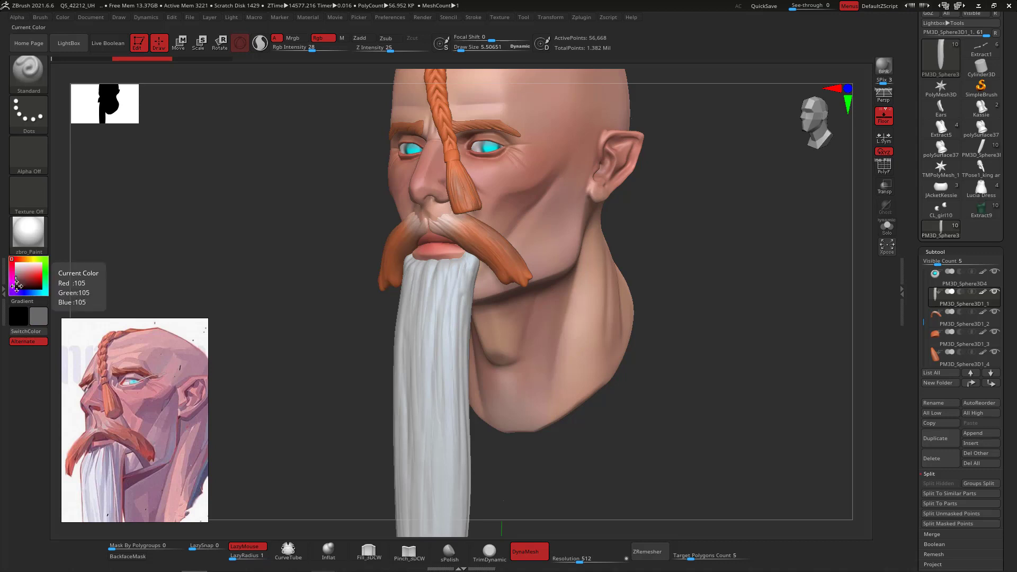
pyautogui.press('space')
pyautogui.moveTo(440, 296); pyautogui.dragTo(455, 298)
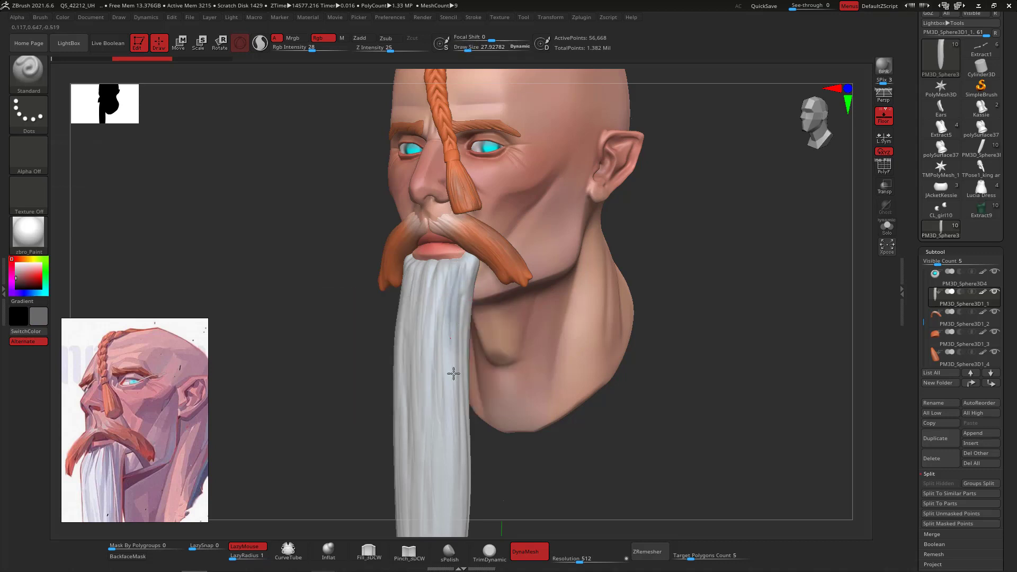
pyautogui.moveTo(454, 374); pyautogui.dragTo(452, 371)
pyautogui.moveTo(468, 255); pyautogui.dragTo(469, 277)
pyautogui.keyDown('shift'); pyautogui.moveTo(650, 393); pyautogui.dragTo(710, 393); pyautogui.keyUp('shift')
pyautogui.moveTo(433, 315)
pyautogui.mouseDown()
pyautogui.moveTo(422, 265)
pyautogui.moveTo(420, 357)
pyautogui.moveTo(389, 270)
pyautogui.moveTo(398, 398)
pyautogui.mouseUp()
pyautogui.moveTo(742, 413); pyautogui.dragTo(678, 419)
pyautogui.moveTo(704, 496)
pyautogui.keyDown('alt'); pyautogui.mouseDown()
pyautogui.moveTo(682, 375)
pyautogui.moveTo(652, 361)
pyautogui.mouseUp(); pyautogui.keyUp('alt')
pyautogui.moveTo(413, 179)
pyautogui.mouseDown()
pyautogui.moveTo(411, 376)
pyautogui.moveTo(387, 229)
pyautogui.moveTo(411, 402)
pyautogui.mouseUp()
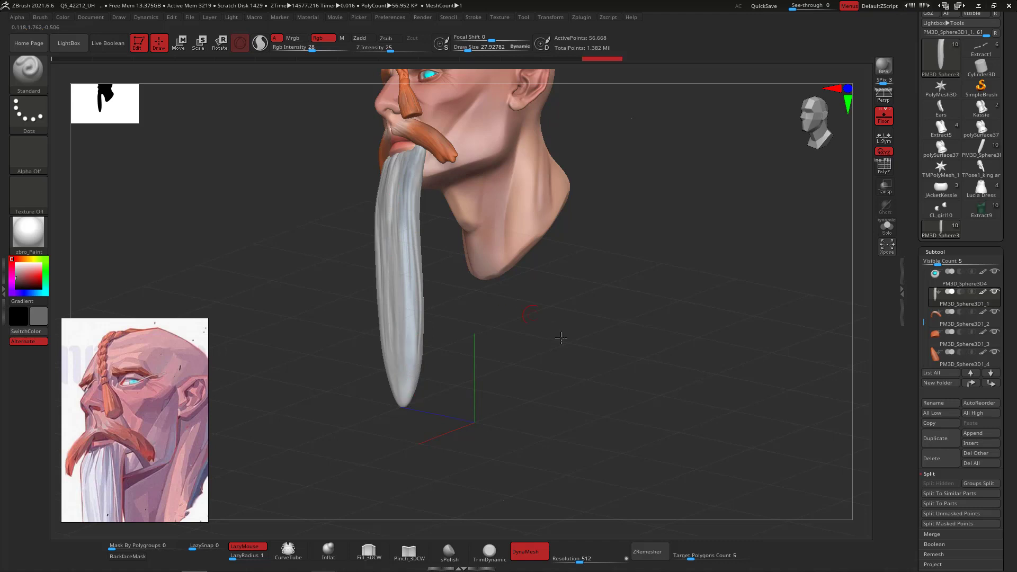
# Brush grey strokes on the beard's front, then sample a light grey and blend pale streaks into its upper part.
pyautogui.moveTo(562, 339); pyautogui.dragTo(617, 331)
pyautogui.moveTo(373, 237); pyautogui.dragTo(371, 210)
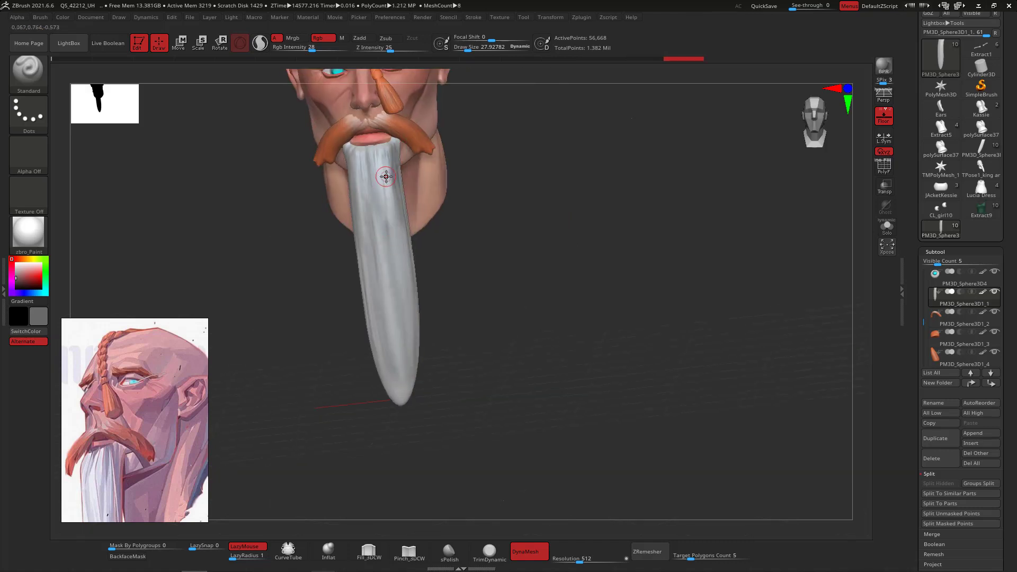
pyautogui.press('c')
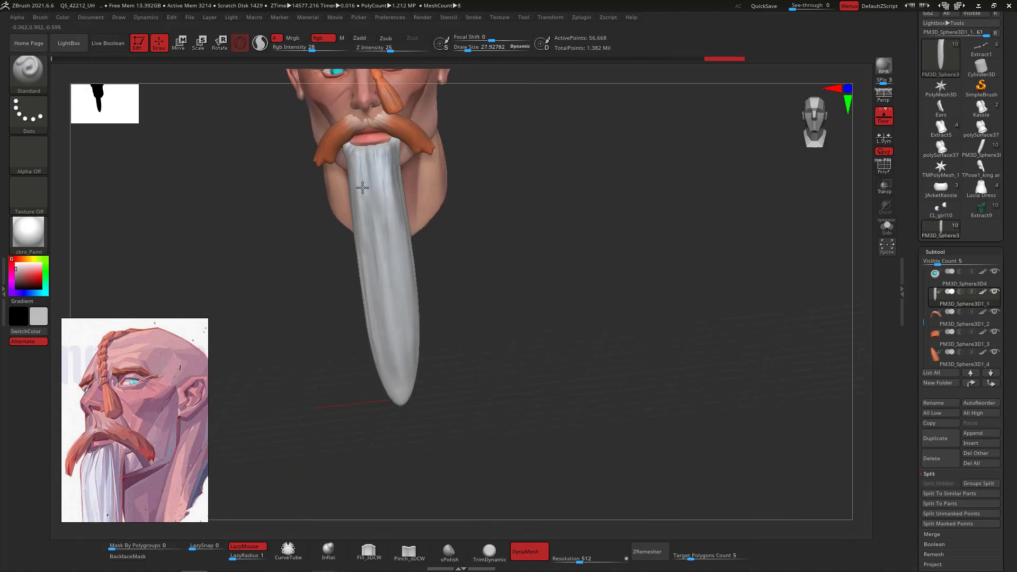
pyautogui.moveTo(487, 279); pyautogui.dragTo(463, 235)
# Shift the sampled grey to a muted slate blue and brush it in streaks over the beard's upper sides and front.
pyautogui.press('c')
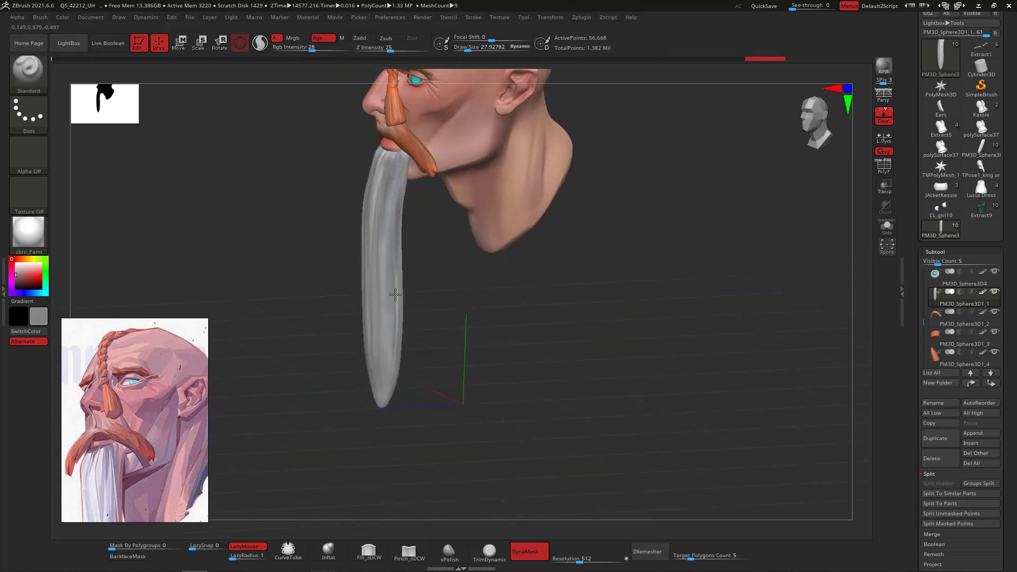
pyautogui.click(32, 292)
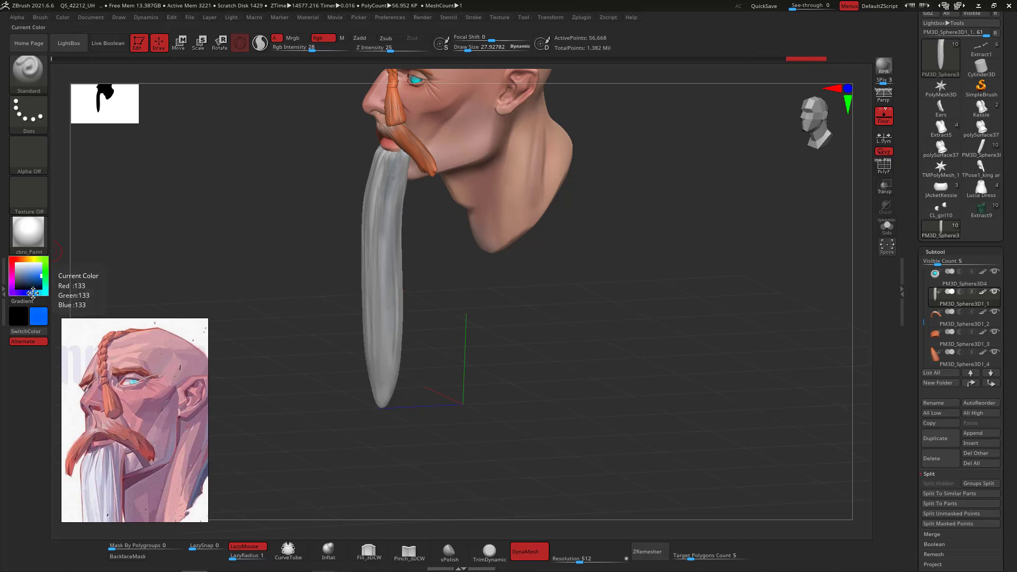
pyautogui.moveTo(33, 293); pyautogui.dragTo(18, 276)
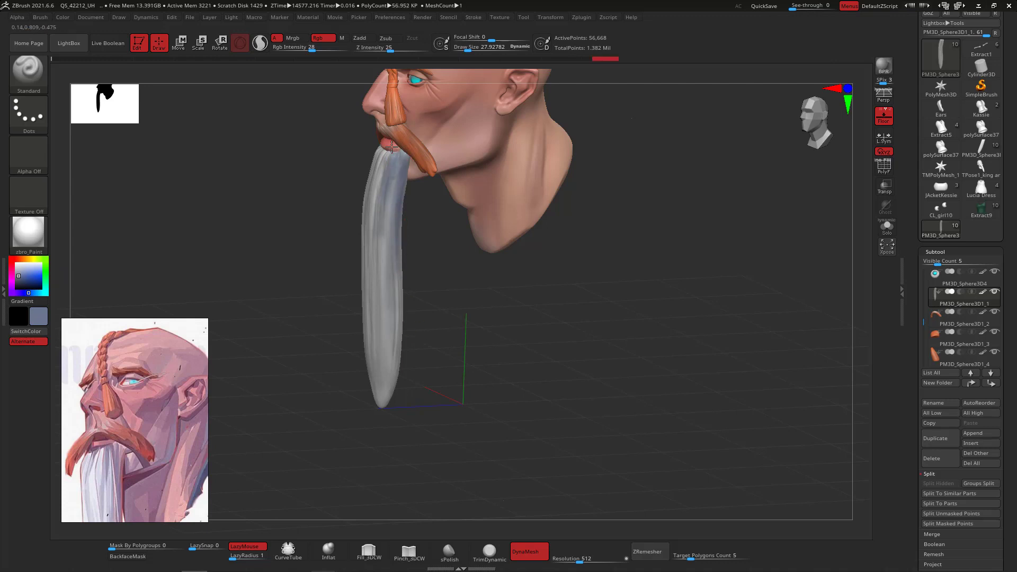
pyautogui.moveTo(486, 272); pyautogui.dragTo(535, 281)
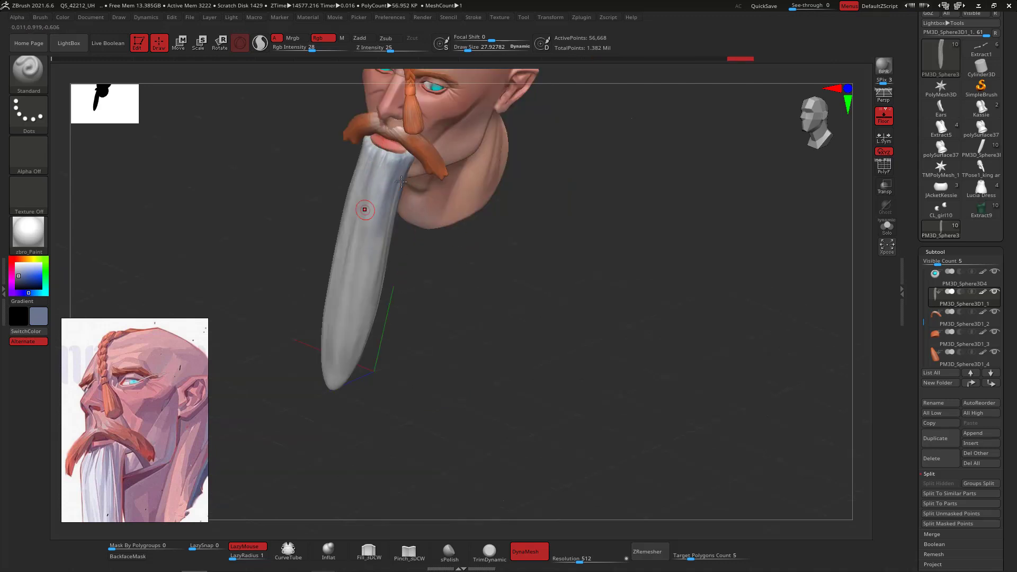
pyautogui.moveTo(297, 217); pyautogui.dragTo(381, 200)
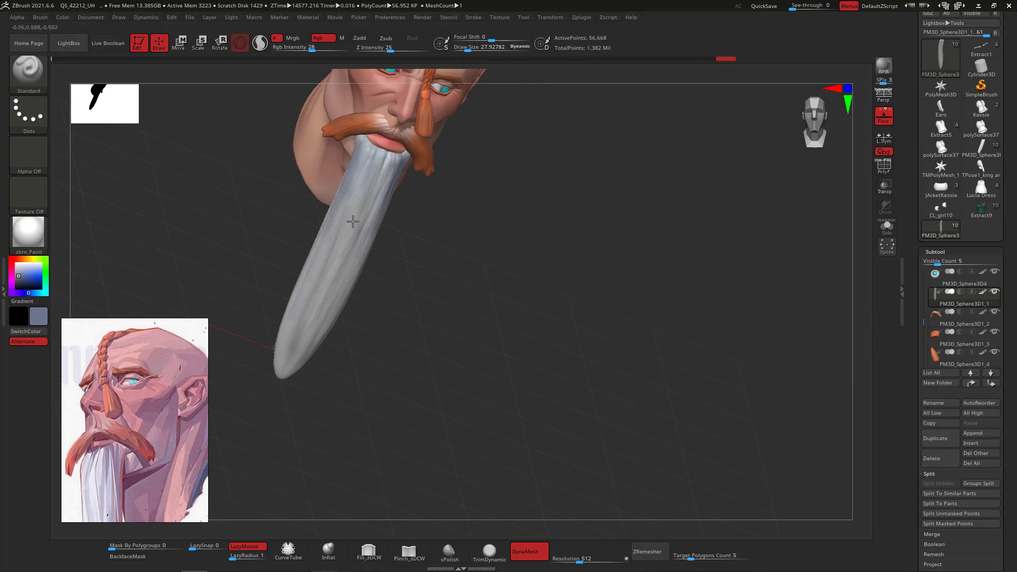
pyautogui.keyDown('shift'); pyautogui.moveTo(565, 231); pyautogui.dragTo(641, 234); pyautogui.keyUp('shift')
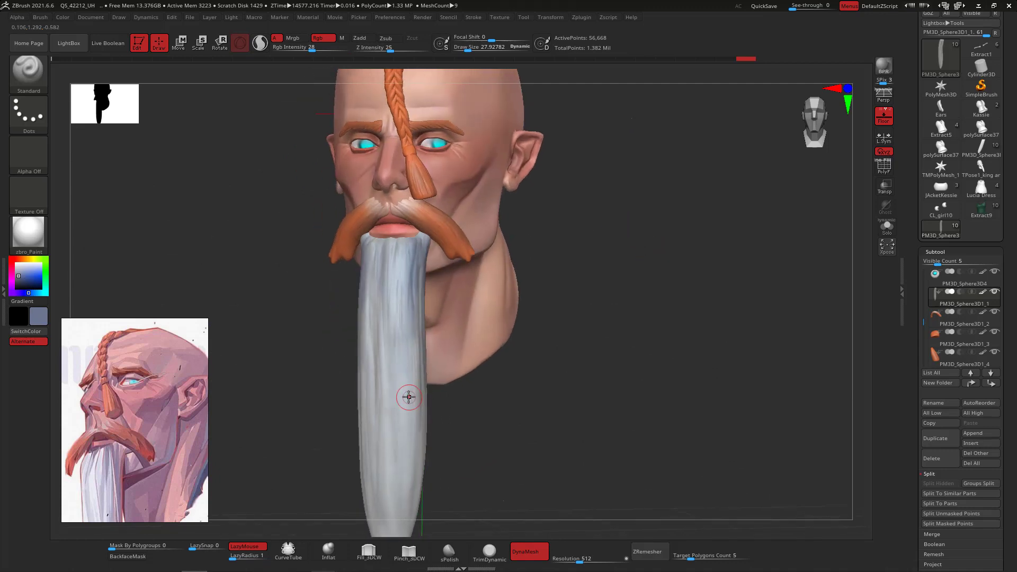
# Brush sampled light streaks down the beard with draw size about 23 and change the colour to white.
pyautogui.press('c')
pyautogui.press('space')
pyautogui.moveTo(408, 257); pyautogui.dragTo(403, 258)
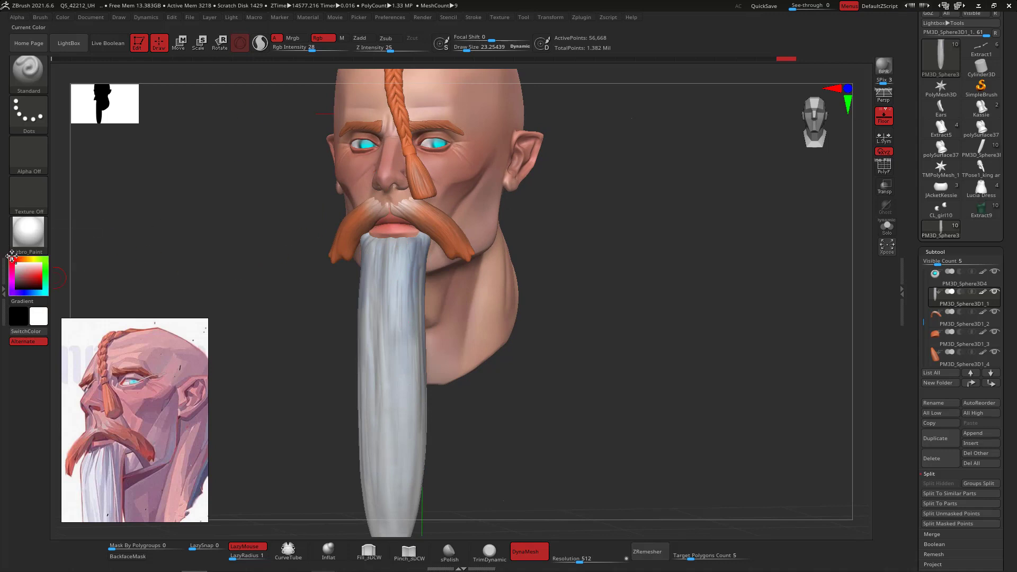
# Switch to the HardP_3DCW brush for painting the beard.
pyautogui.moveTo(643, 267); pyautogui.dragTo(639, 296)
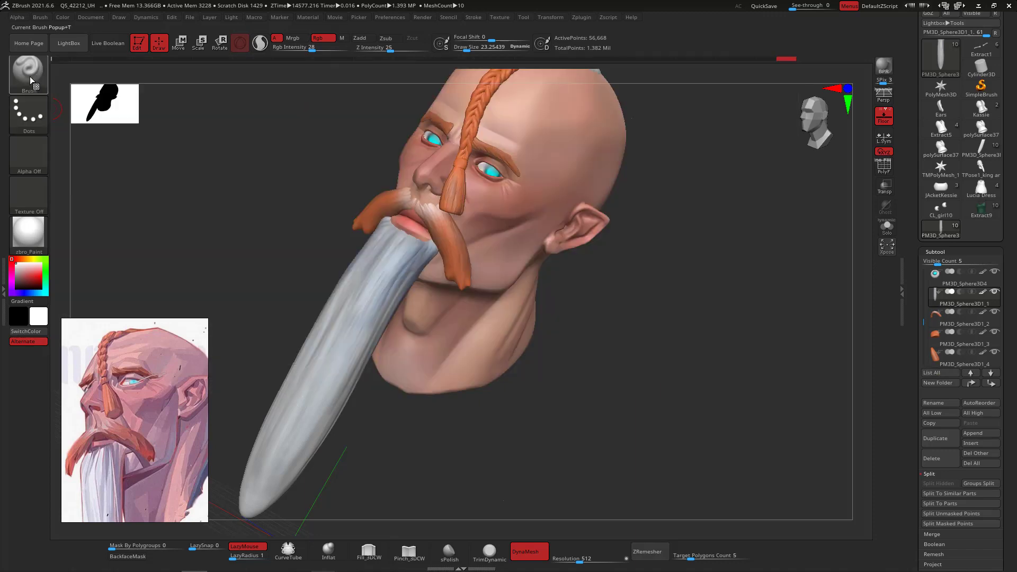
pyautogui.click(30, 77)
pyautogui.click(325, 352)
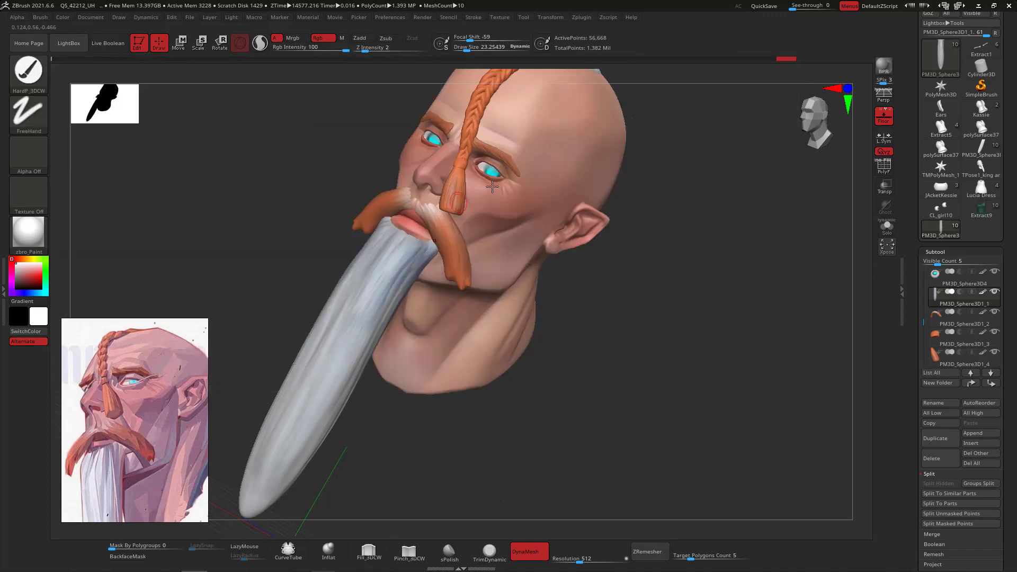
# Try white strokes on the beard's upper part with the HardP_3DCW brush, reaching draw size about 48, and undo them.
pyautogui.moveTo(686, 282); pyautogui.dragTo(502, 267)
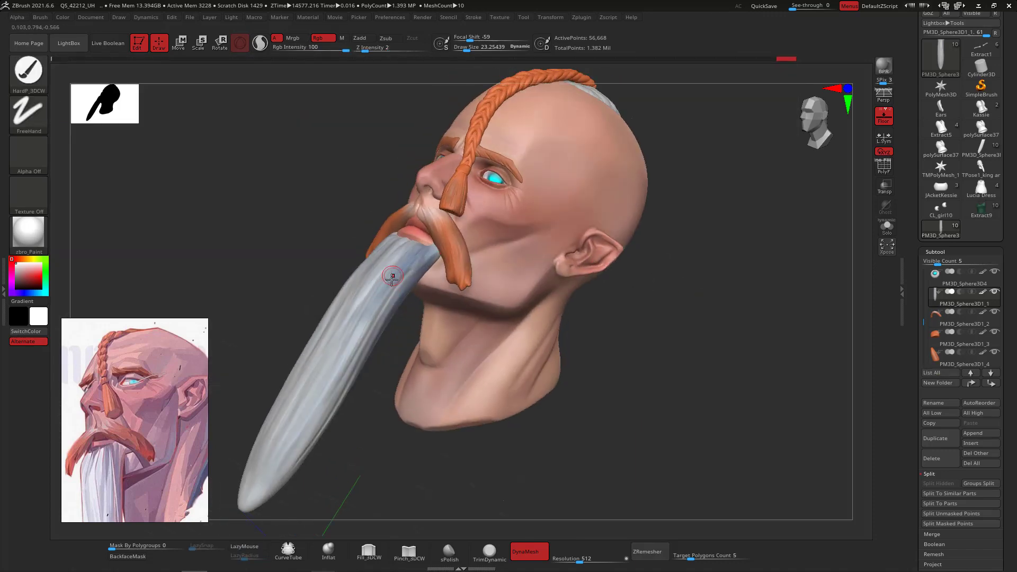
pyautogui.press('space')
pyautogui.moveTo(386, 293); pyautogui.dragTo(379, 292)
pyautogui.moveTo(414, 253); pyautogui.dragTo(365, 315)
pyautogui.hotkey('ctrl', 'z')
pyautogui.press('space')
pyautogui.moveTo(418, 277)
pyautogui.mouseDown()
pyautogui.moveTo(427, 276)
pyautogui.moveTo(384, 297)
pyautogui.moveTo(365, 324)
pyautogui.mouseUp()
pyautogui.hotkey('ctrl', 'z')
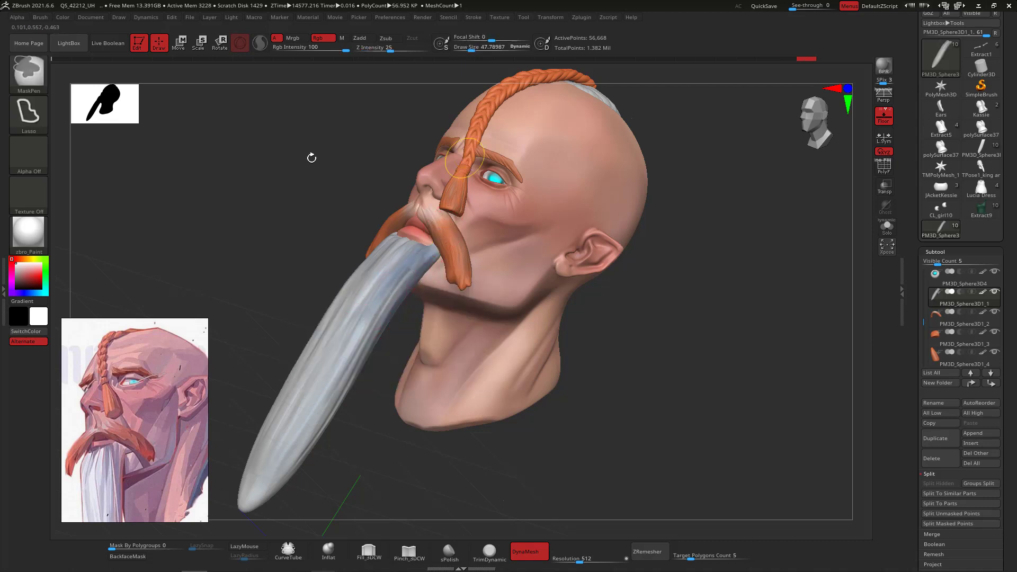
# Switch the HardP_3DCW stroke type to Dots and try white strokes on the upper beard, reducing draw size to about 15.
pyautogui.click(38, 110)
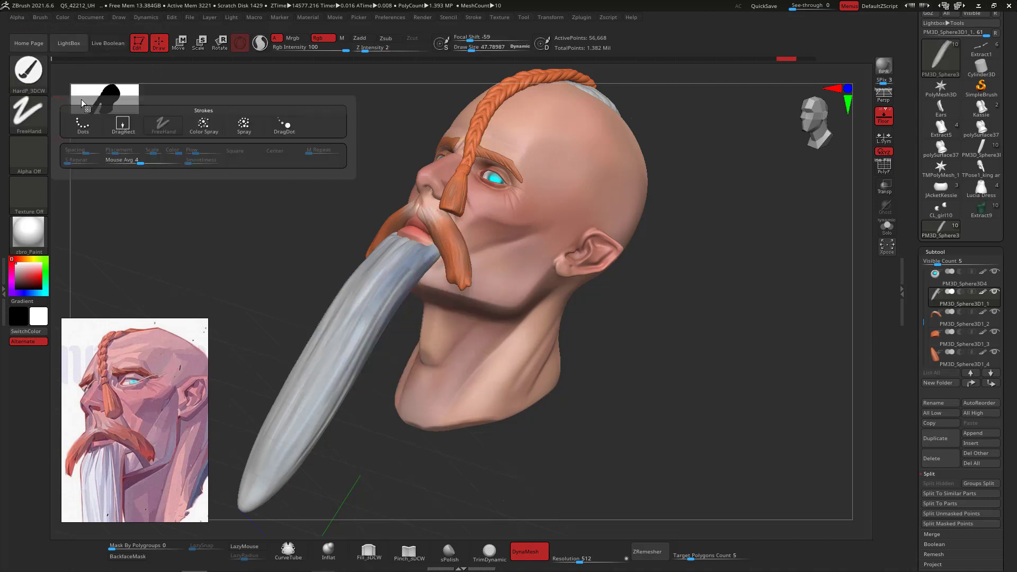
pyautogui.click(82, 103)
pyautogui.moveTo(412, 245); pyautogui.dragTo(360, 326)
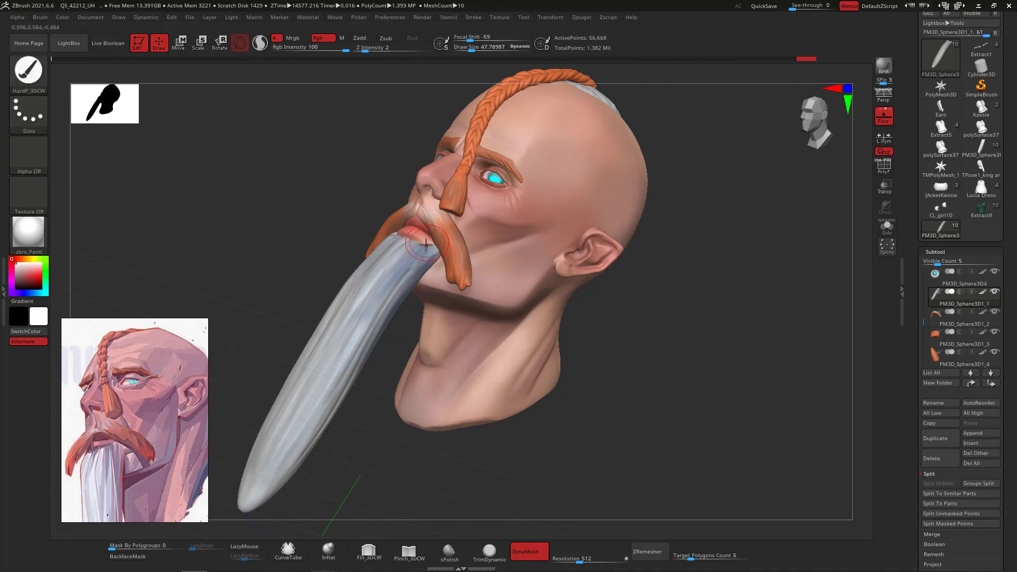
pyautogui.press('space')
pyautogui.moveTo(415, 255); pyautogui.dragTo(371, 328)
pyautogui.moveTo(418, 254); pyautogui.dragTo(407, 263)
pyautogui.hotkey('ctrl', 'z')
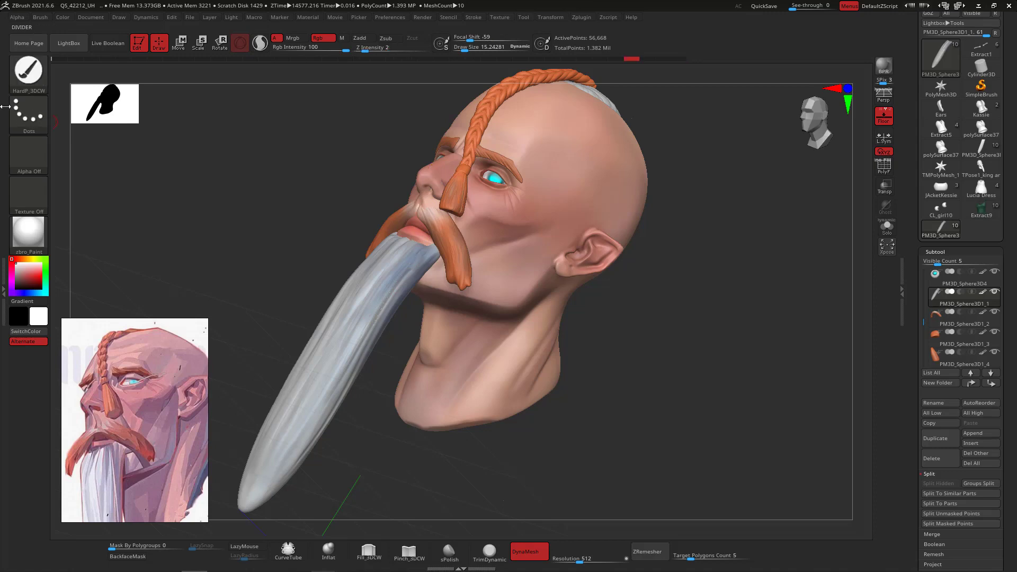
# Switch to the Standard brush and reduce its draw size to about 10.
pyautogui.press('b')
pyautogui.press('s')
pyautogui.press('t')
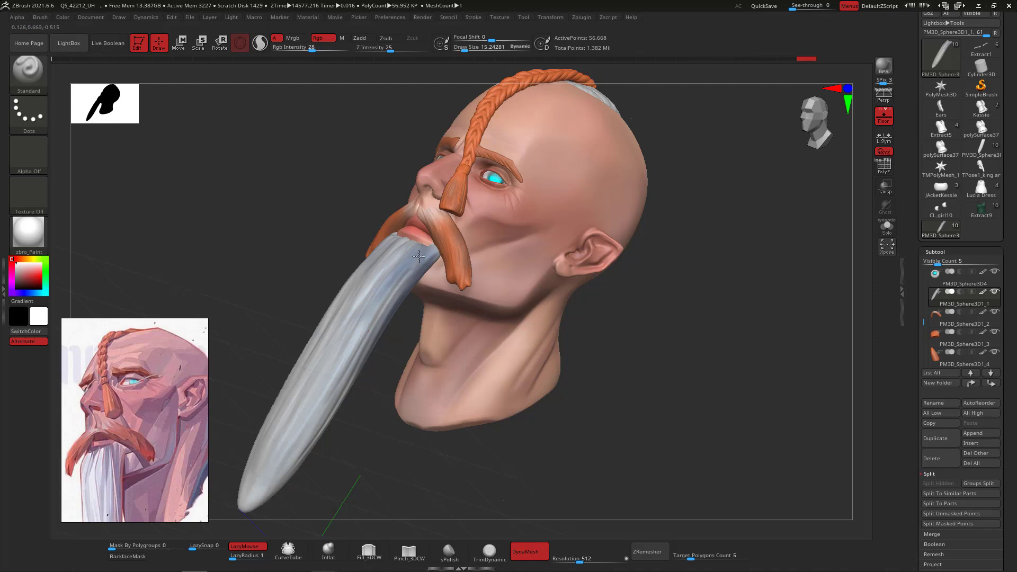
pyautogui.press('space')
pyautogui.moveTo(404, 297); pyautogui.dragTo(399, 268)
# Set the Standard brush to focal shift -100 and RGB intensity 27, with draw size about 10 for painting the beard.
pyautogui.moveTo(692, 235); pyautogui.dragTo(488, 257)
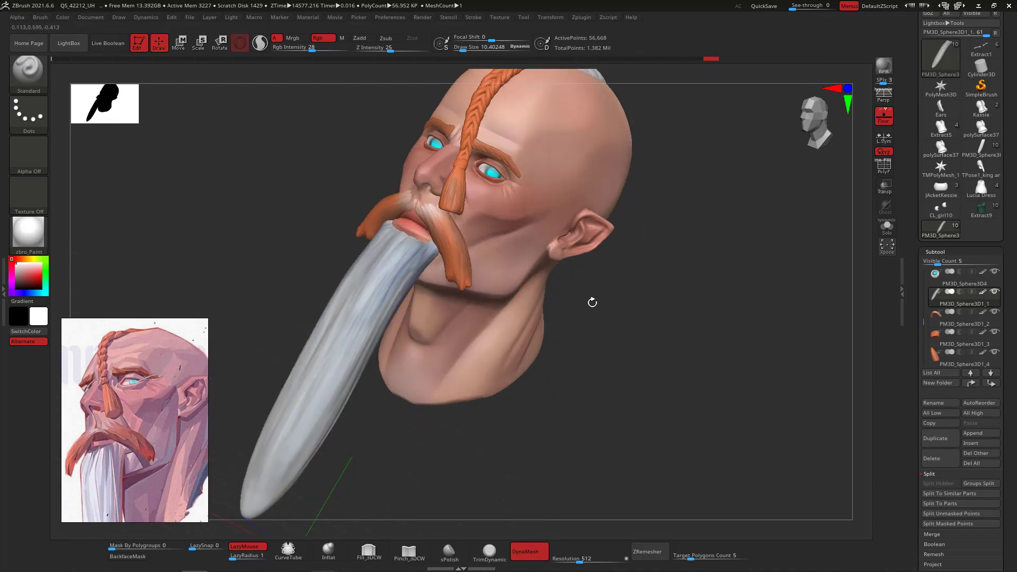
pyautogui.moveTo(624, 320)
pyautogui.keyDown('alt'); pyautogui.mouseDown()
pyautogui.moveTo(416, 284)
pyautogui.moveTo(445, 305)
pyautogui.moveTo(491, 311)
pyautogui.mouseUp(); pyautogui.keyUp('alt')
pyautogui.press('space')
pyautogui.press('space')
pyautogui.moveTo(559, 212)
pyautogui.mouseDown()
pyautogui.moveTo(579, 214)
pyautogui.moveTo(587, 232)
pyautogui.moveTo(585, 223)
pyautogui.moveTo(549, 223)
pyautogui.mouseUp()
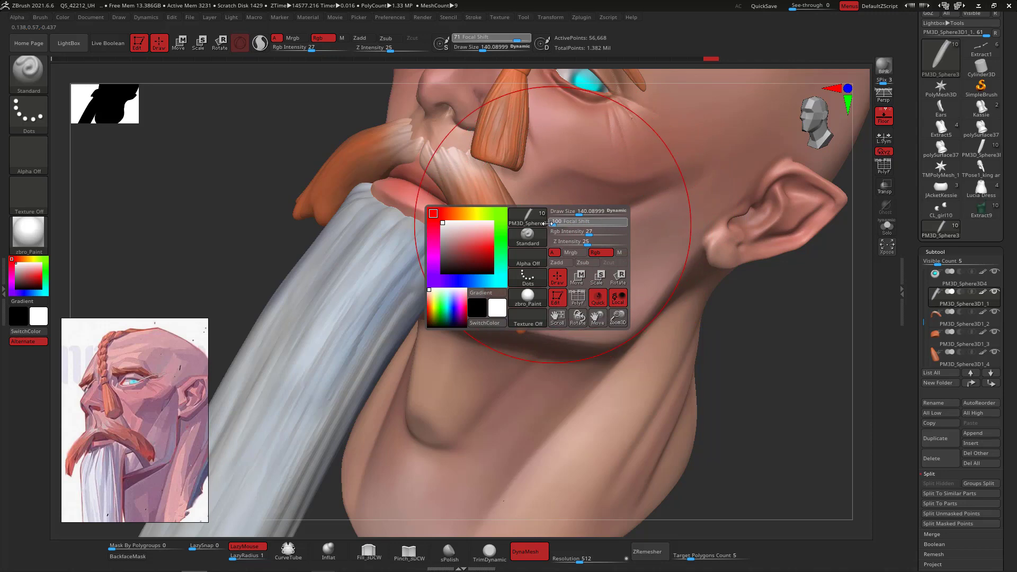
pyautogui.press('space')
pyautogui.moveTo(408, 297); pyautogui.dragTo(383, 297)
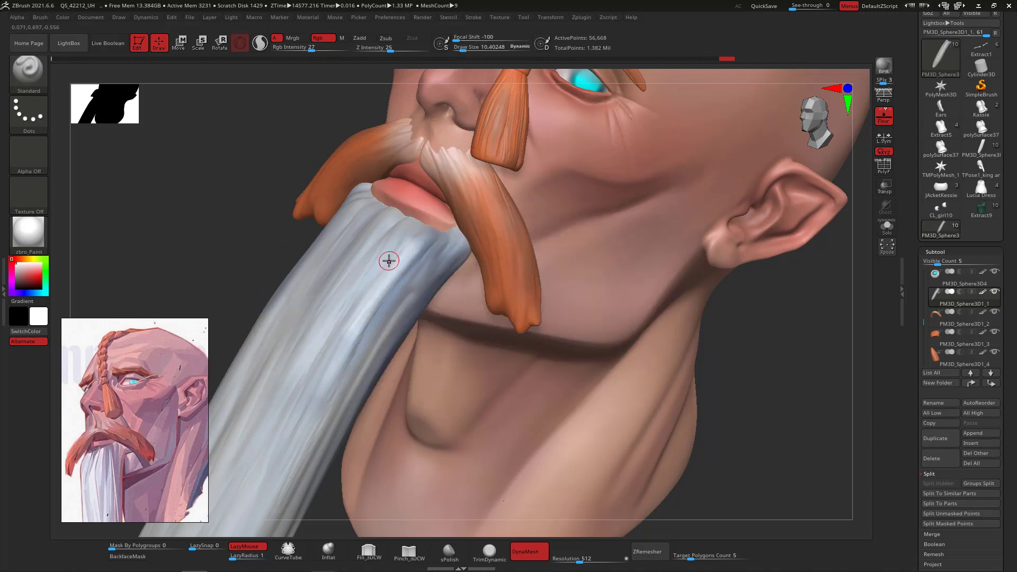
# Reduce the draw size to about 5.5 and brush fine white streaks down the side of the beard.
pyautogui.moveTo(761, 404)
pyautogui.mouseDown()
pyautogui.moveTo(770, 355)
pyautogui.moveTo(770, 377)
pyautogui.mouseUp()
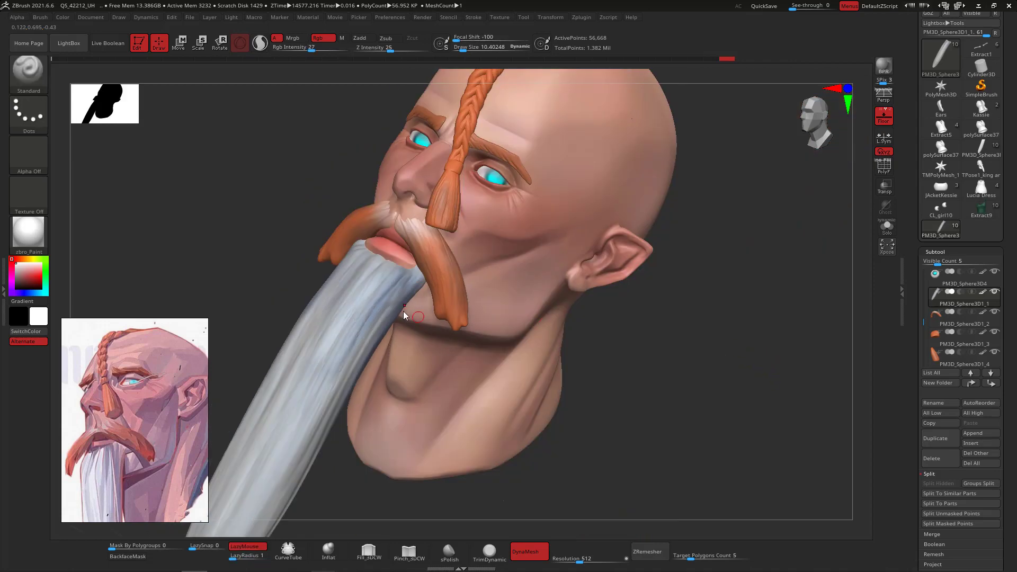
pyautogui.press('space')
pyautogui.moveTo(407, 312); pyautogui.dragTo(403, 313)
pyautogui.moveTo(737, 296); pyautogui.dragTo(692, 305)
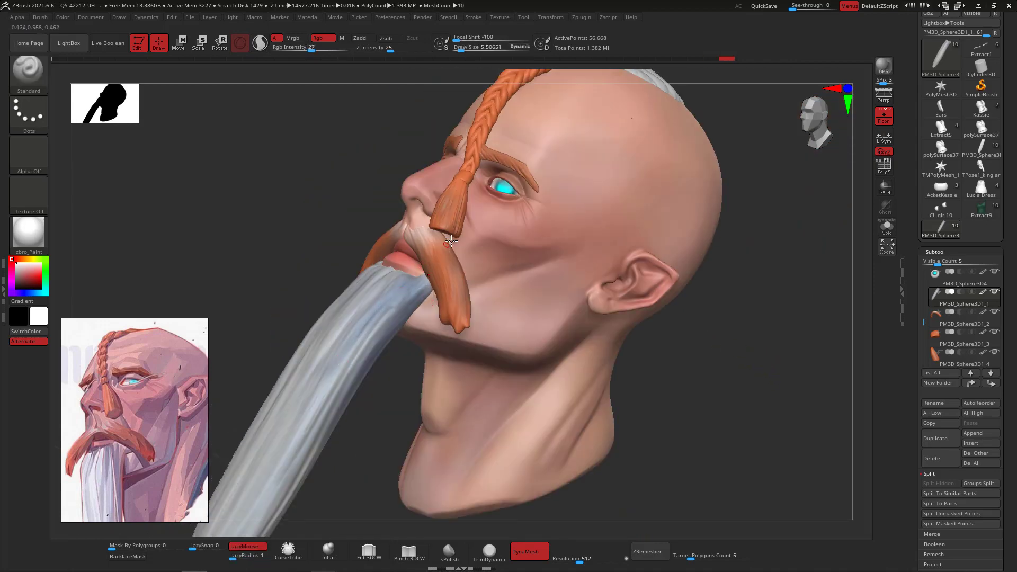
pyautogui.moveTo(701, 342); pyautogui.dragTo(740, 371)
pyautogui.moveTo(387, 257); pyautogui.dragTo(312, 362)
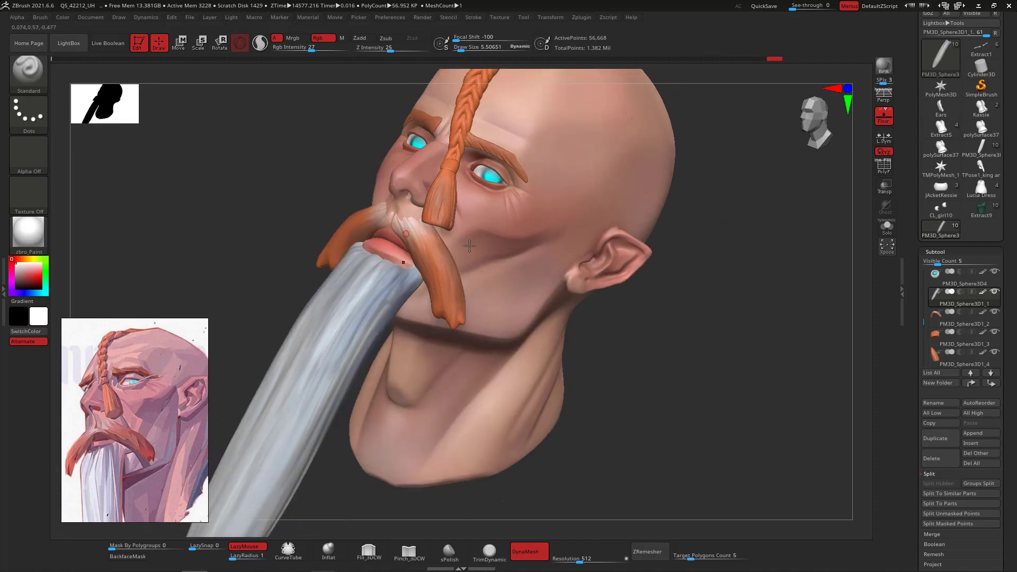
# Brush long, thin white streaks down the beard's front and opposite side.
pyautogui.moveTo(668, 332); pyautogui.dragTo(551, 284)
pyautogui.moveTo(277, 421); pyautogui.dragTo(320, 308)
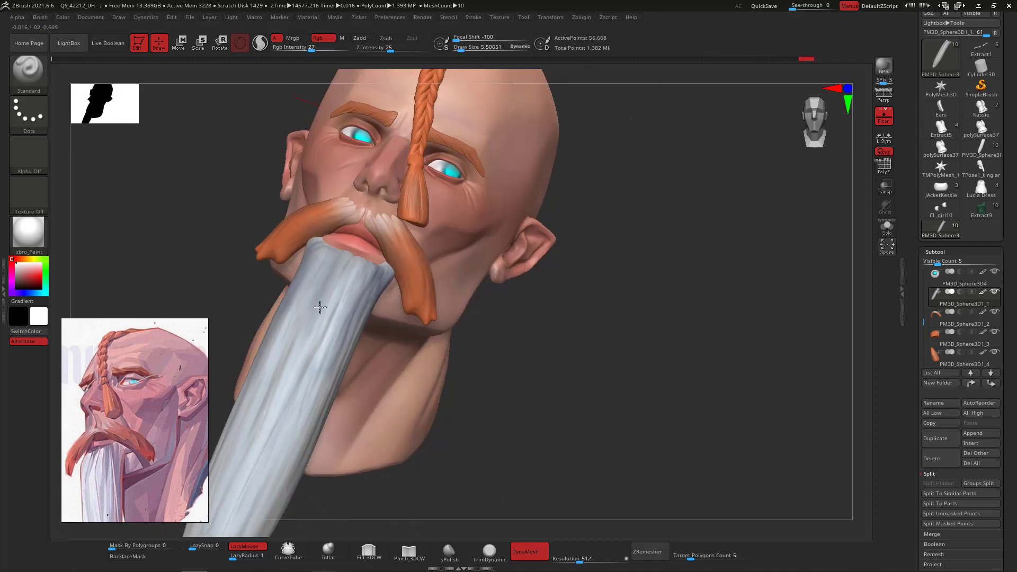
pyautogui.moveTo(310, 370); pyautogui.dragTo(277, 475)
pyautogui.moveTo(323, 273); pyautogui.dragTo(228, 481)
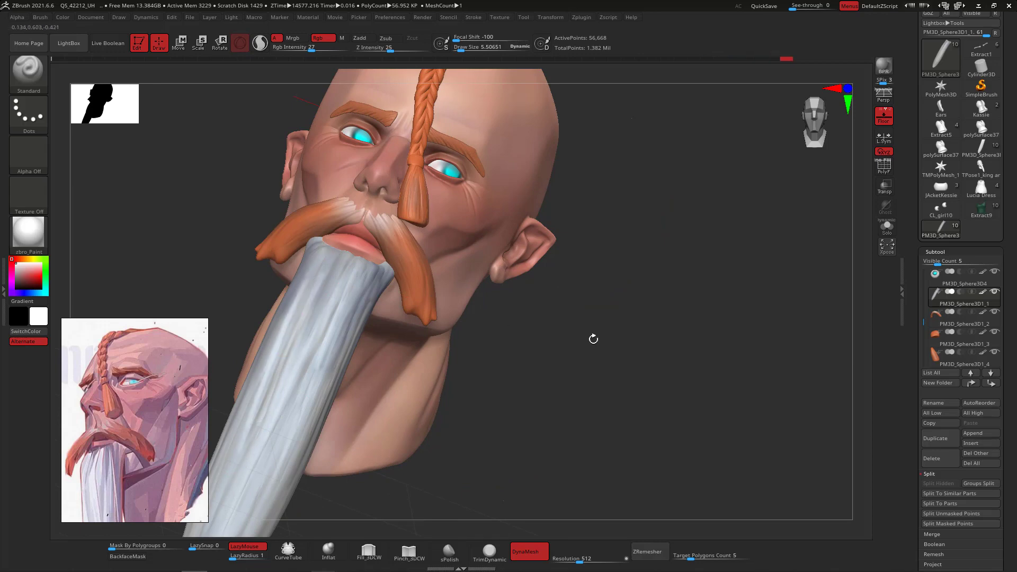
pyautogui.moveTo(593, 339); pyautogui.dragTo(545, 322)
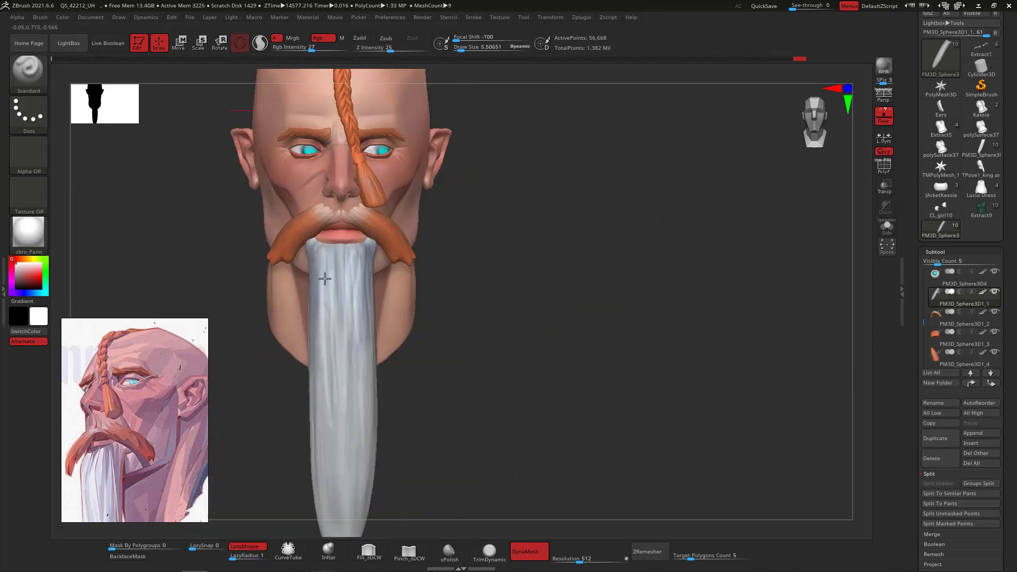
pyautogui.moveTo(322, 347); pyautogui.dragTo(319, 488)
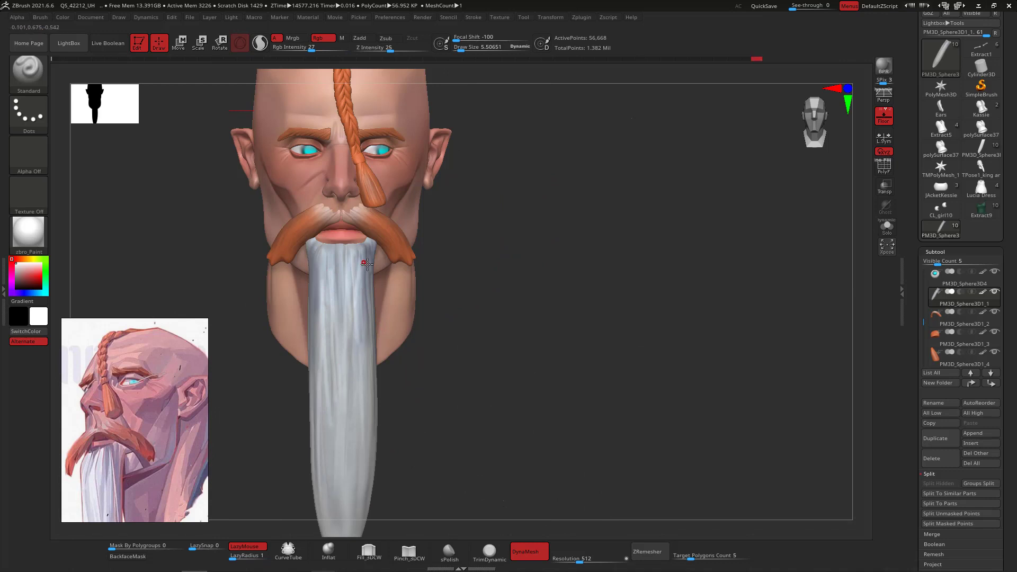
# Select the moustache subtool PM3D_Sphere3D1_2, sample a pale pinkish tone and brush light strands near its centre.
pyautogui.moveTo(600, 338); pyautogui.dragTo(665, 232)
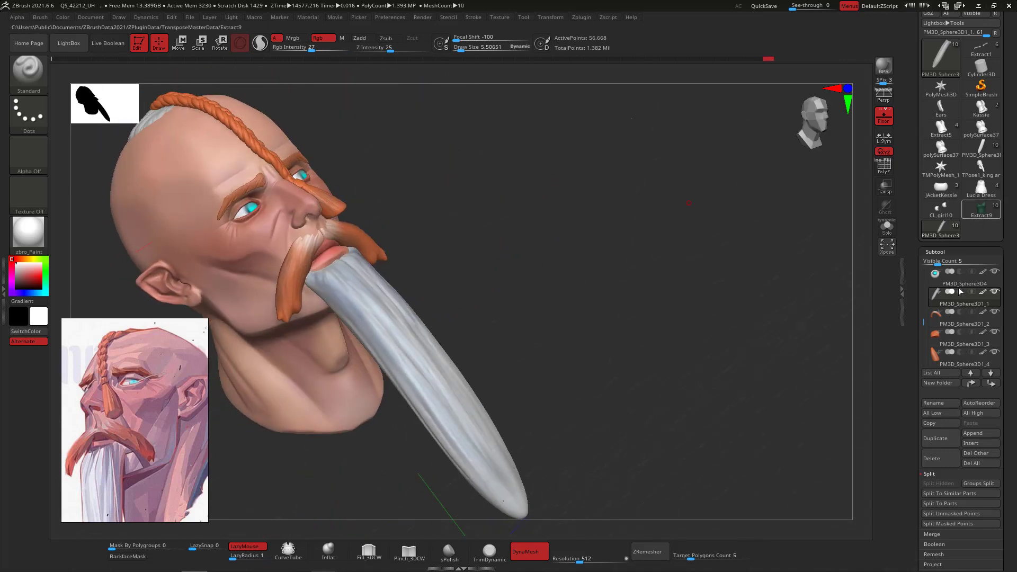
pyautogui.click(959, 323)
pyautogui.keyDown('alt'); pyautogui.moveTo(469, 202); pyautogui.dragTo(340, 254); pyautogui.keyUp('alt')
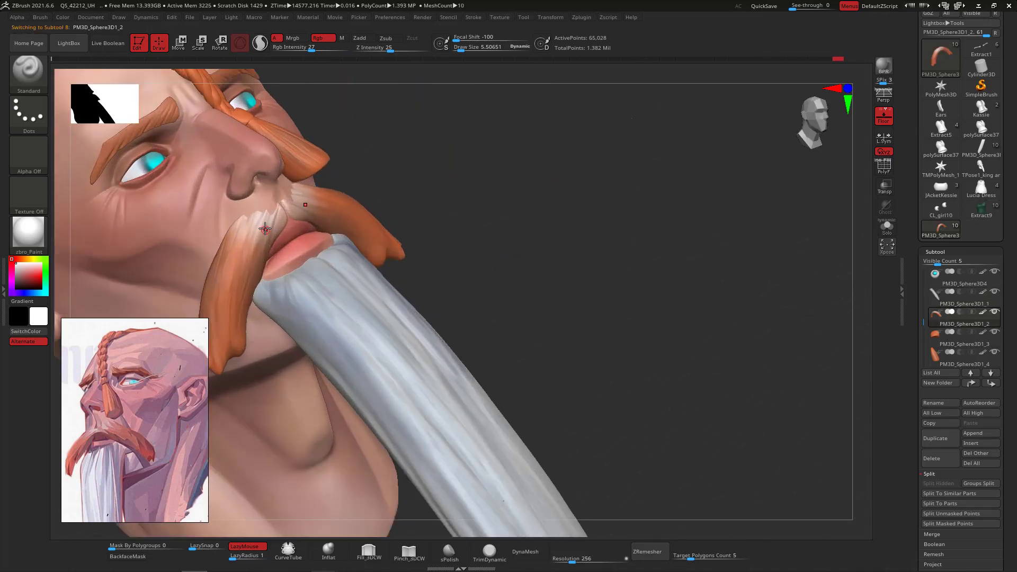
pyautogui.press('c')
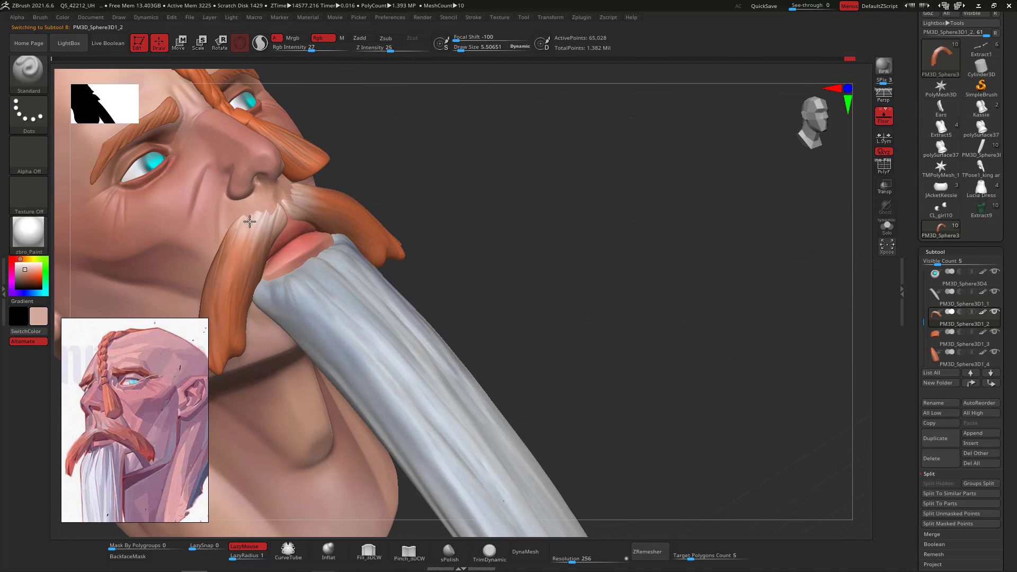
pyautogui.moveTo(246, 230); pyautogui.dragTo(256, 225)
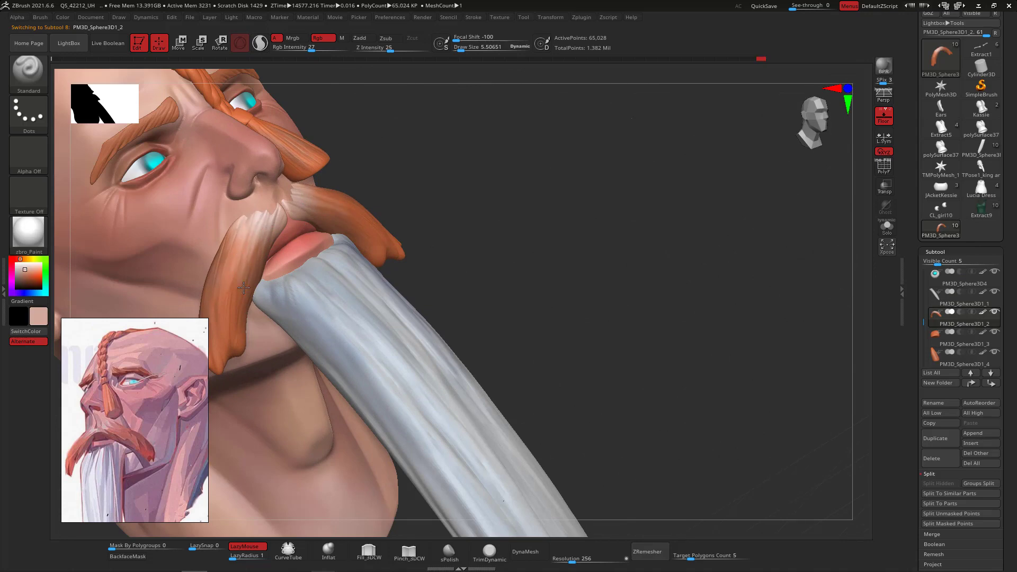
pyautogui.moveTo(383, 183); pyautogui.dragTo(583, 138)
pyautogui.moveTo(258, 157); pyautogui.dragTo(284, 129)
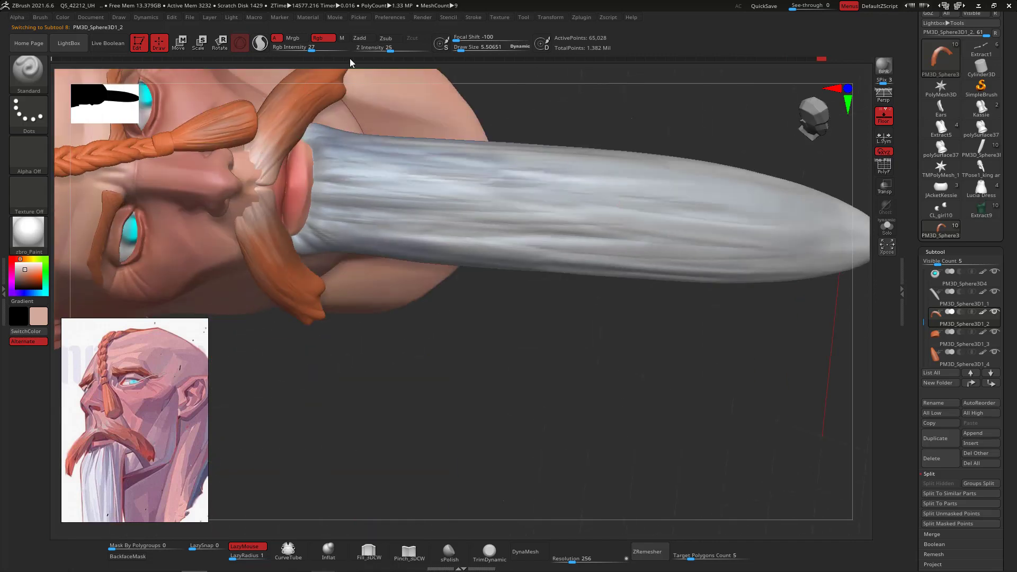
pyautogui.moveTo(613, 414); pyautogui.dragTo(826, 381)
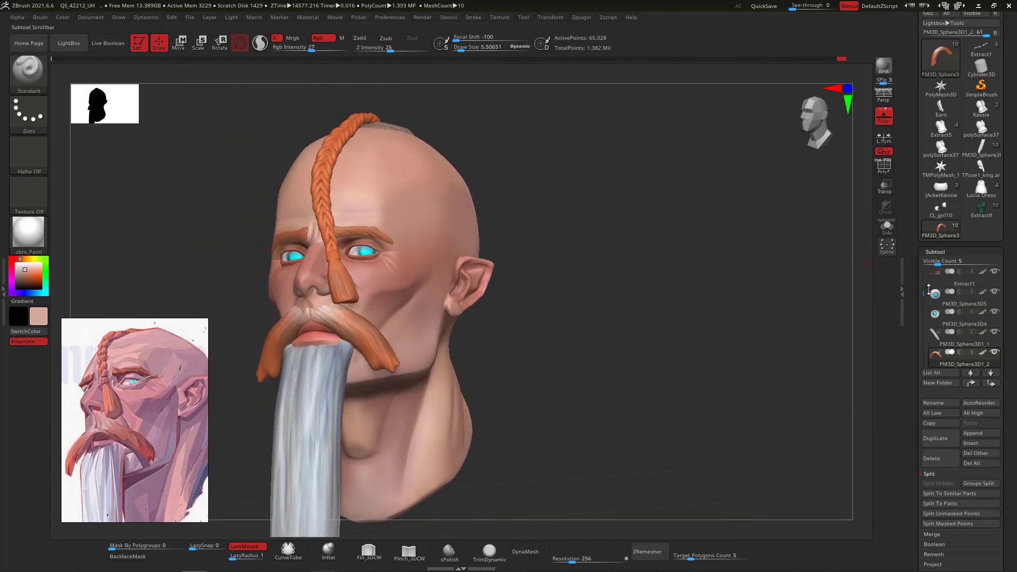
# Select the eyebrows subtool Extract1, sample a dark brown and brush darker hair streaks into the eyebrows.
pyautogui.moveTo(926, 321); pyautogui.dragTo(933, 274)
pyautogui.click(951, 317)
pyautogui.keyDown('alt'); pyautogui.moveTo(504, 199); pyautogui.dragTo(506, 184); pyautogui.keyUp('alt')
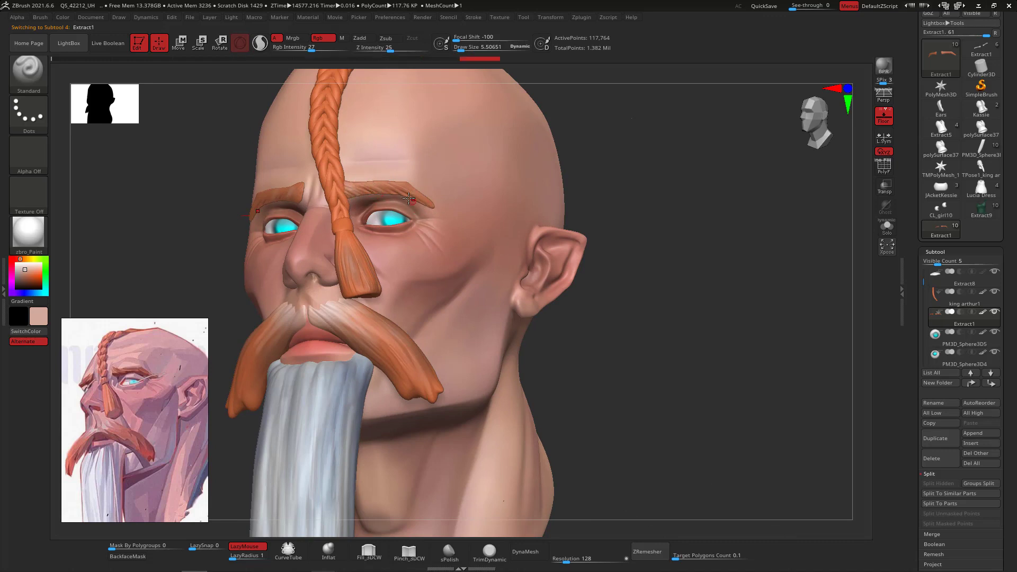
pyautogui.press('c')
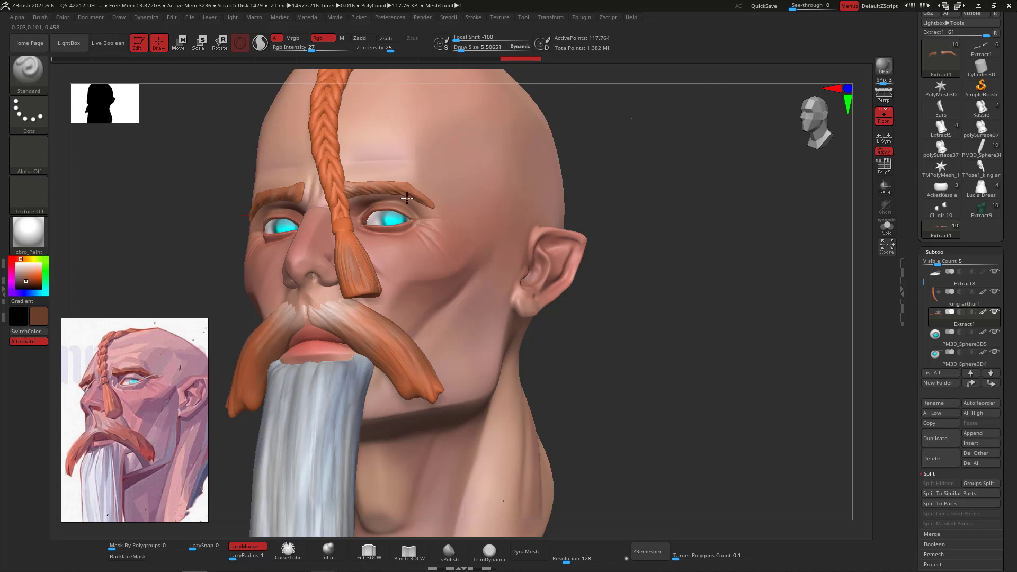
pyautogui.moveTo(761, 399); pyautogui.dragTo(785, 472)
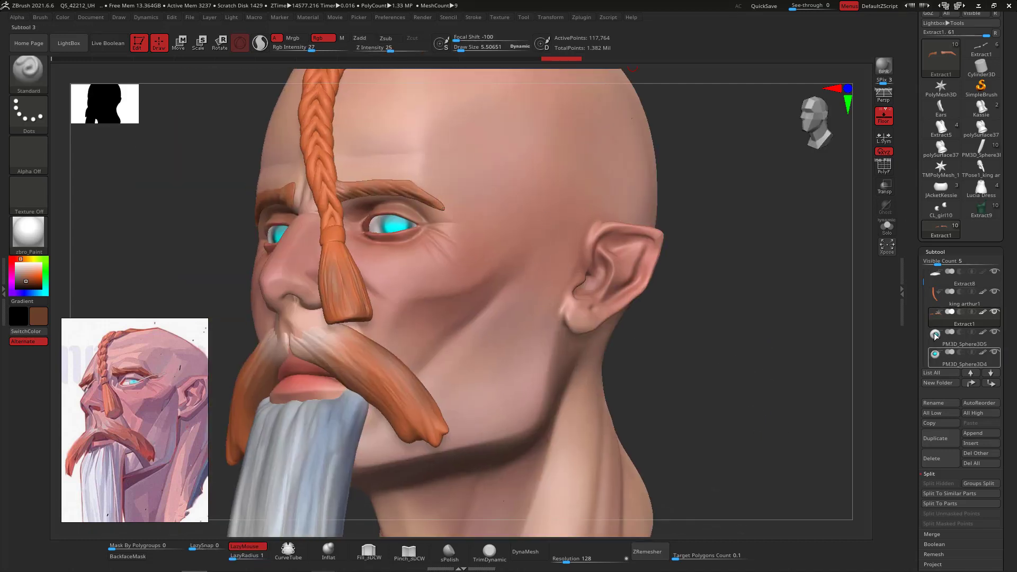
# Select the braid's tail subtool PM3D_Sphere3D1_4, brush dark brown strands into it and reduce the draw size to about 1.9.
pyautogui.moveTo(923, 282); pyautogui.dragTo(924, 327)
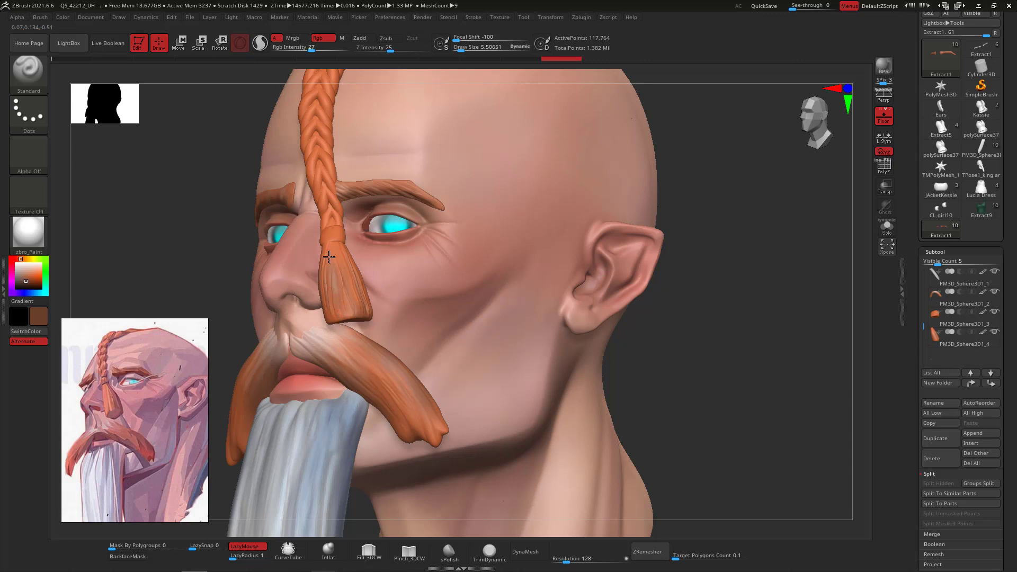
pyautogui.click(953, 338)
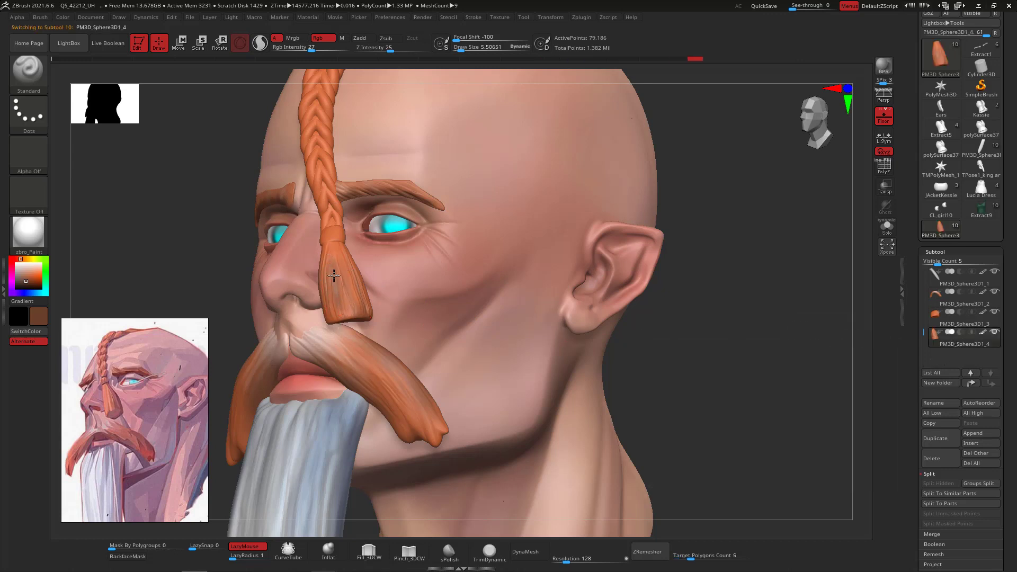
pyautogui.press('ctrl')
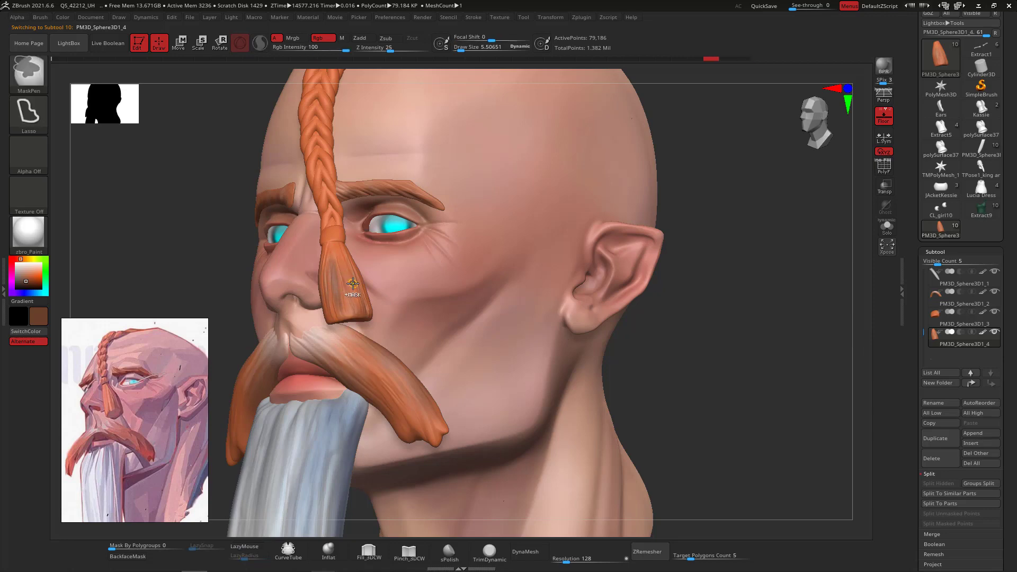
pyautogui.press('ctrl')
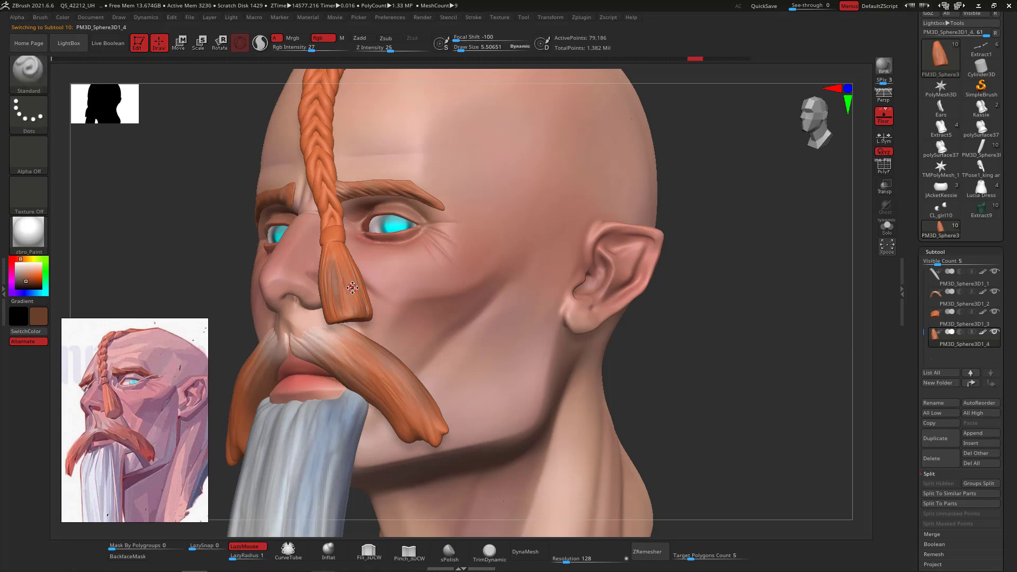
pyautogui.press('space')
pyautogui.moveTo(353, 287); pyautogui.dragTo(347, 287)
# Brush finer dark brown strands around the braid's tail and sample a light orange from it for lighter strands.
pyautogui.moveTo(712, 346); pyautogui.dragTo(727, 356)
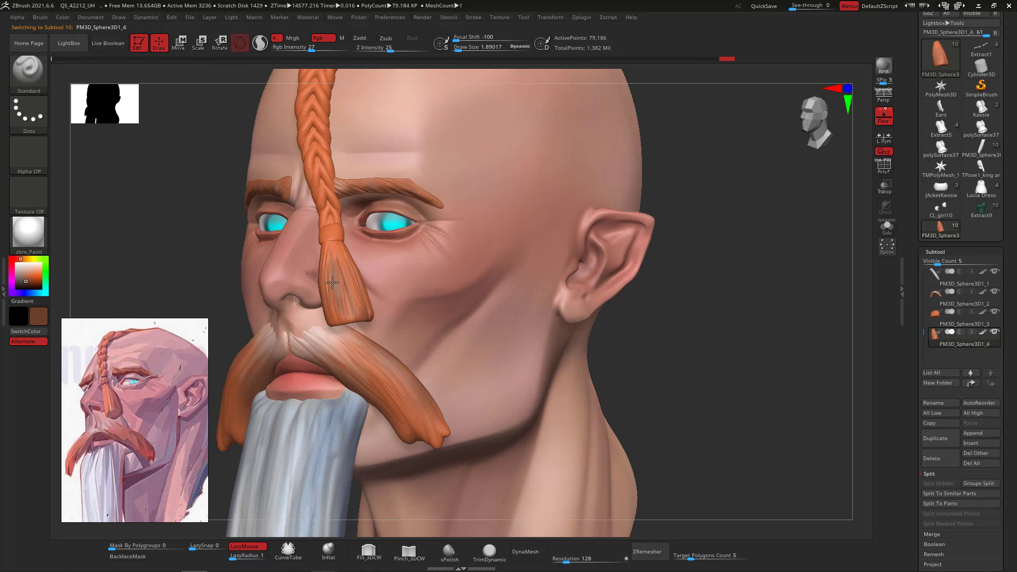
pyautogui.moveTo(683, 294); pyautogui.dragTo(419, 292)
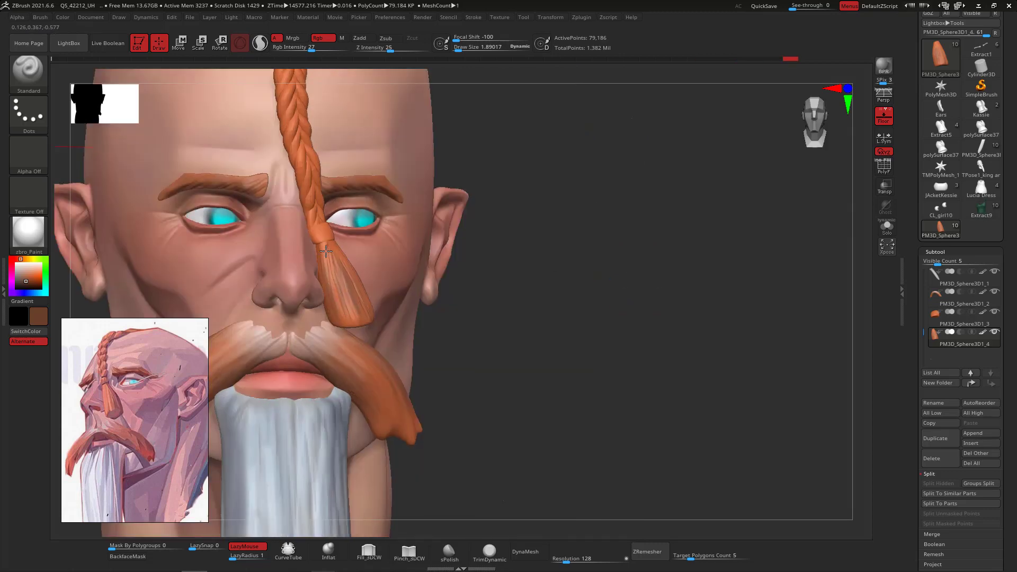
pyautogui.moveTo(628, 329); pyautogui.dragTo(368, 292)
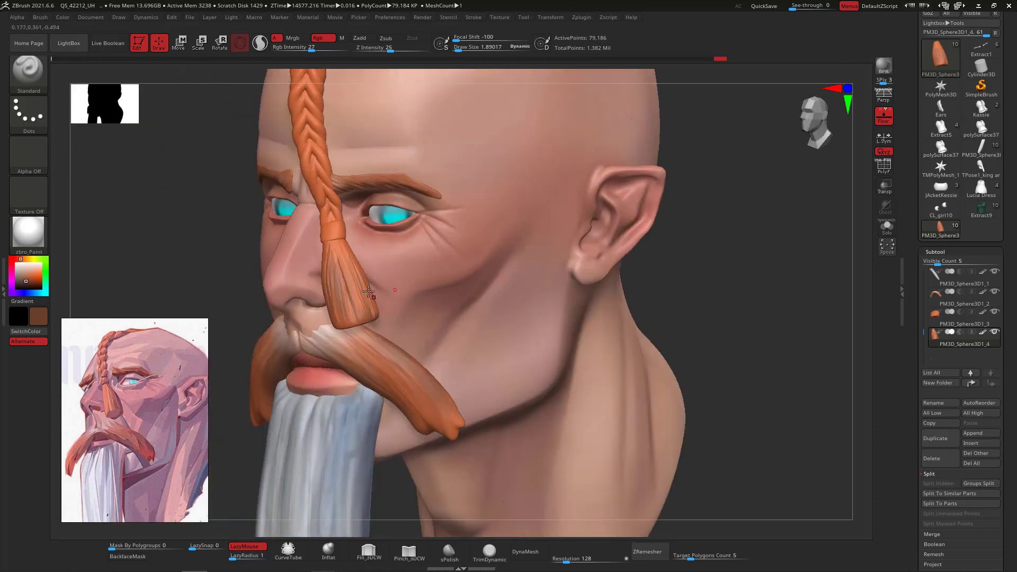
pyautogui.press('c')
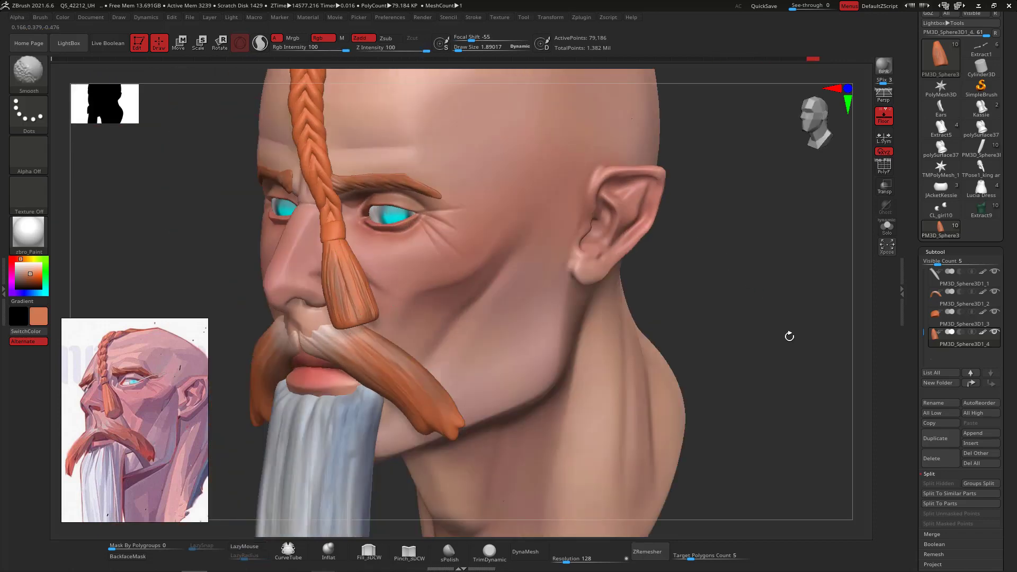
pyautogui.keyDown('shift'); pyautogui.moveTo(790, 336); pyautogui.dragTo(848, 222); pyautogui.keyUp('shift')
# Select the king arthur head subtool, choose the SoftP_3DCW brush at Rgb Intensity 8, and sample and darken a brown skin tone.
pyautogui.moveTo(924, 333); pyautogui.dragTo(927, 269)
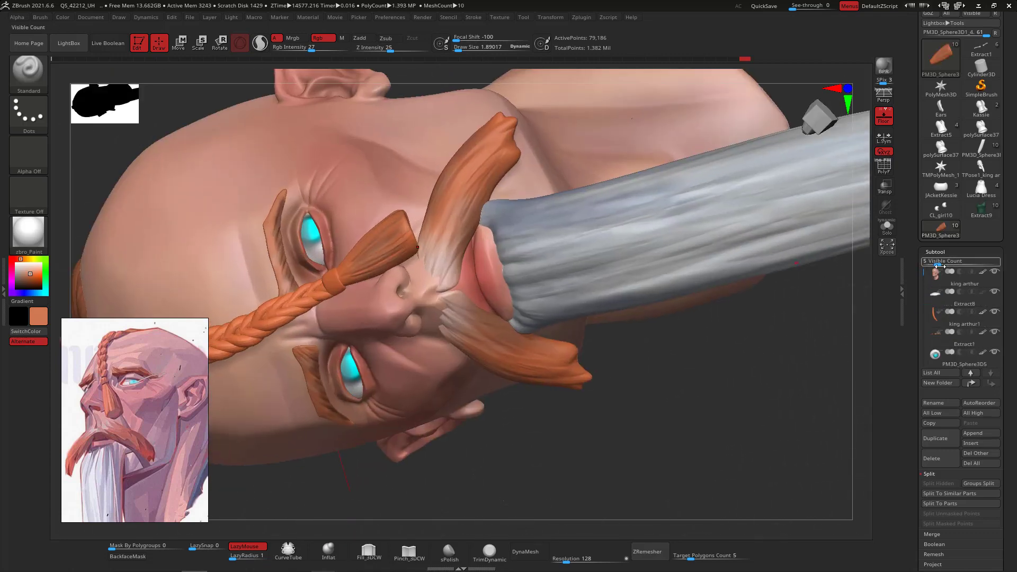
pyautogui.click(936, 272)
pyautogui.moveTo(684, 412); pyautogui.dragTo(728, 415)
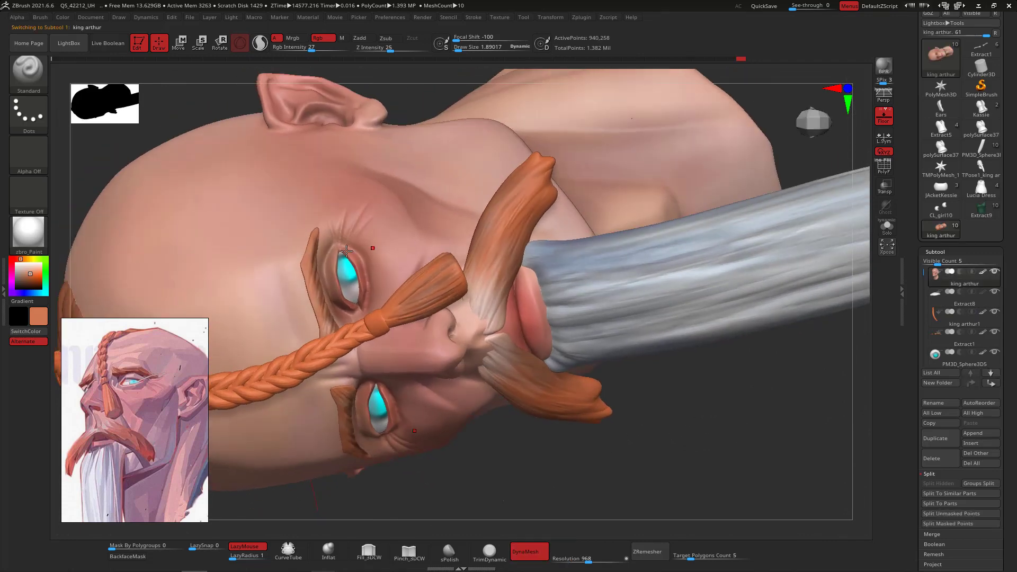
pyautogui.press('c')
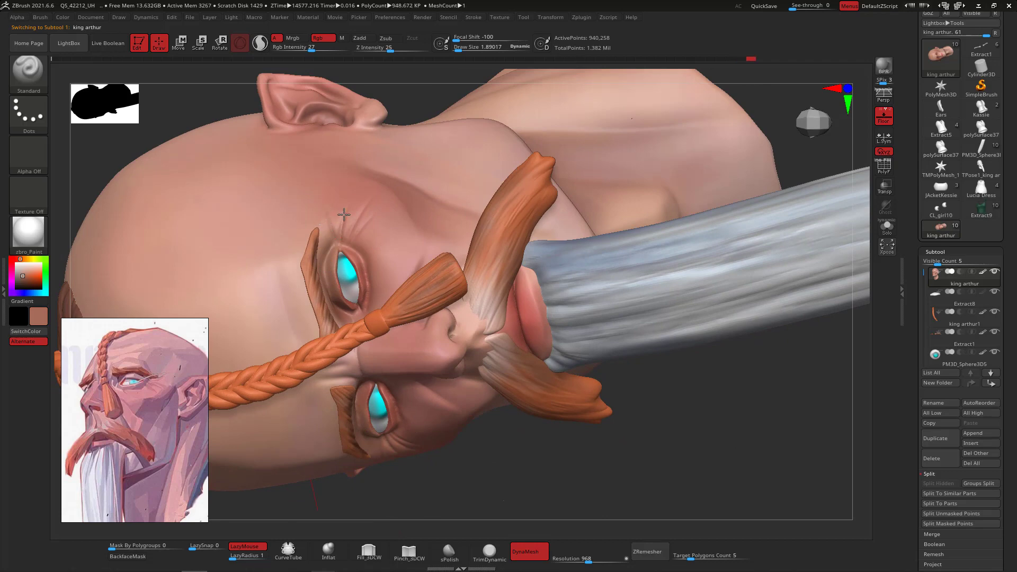
pyautogui.moveTo(730, 441); pyautogui.dragTo(754, 398)
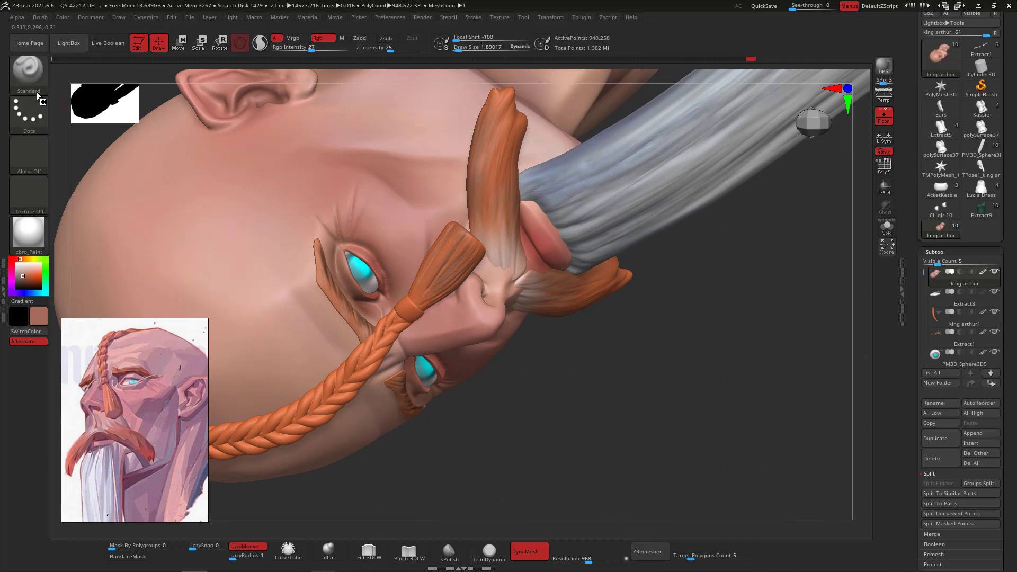
pyautogui.click(31, 72)
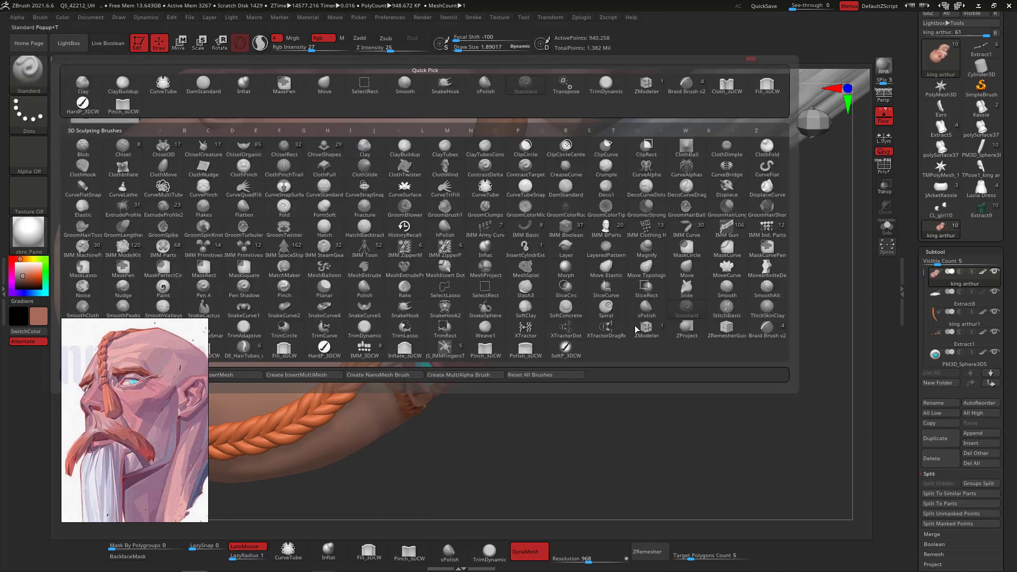
pyautogui.click(566, 348)
pyautogui.moveTo(293, 49); pyautogui.dragTo(297, 49)
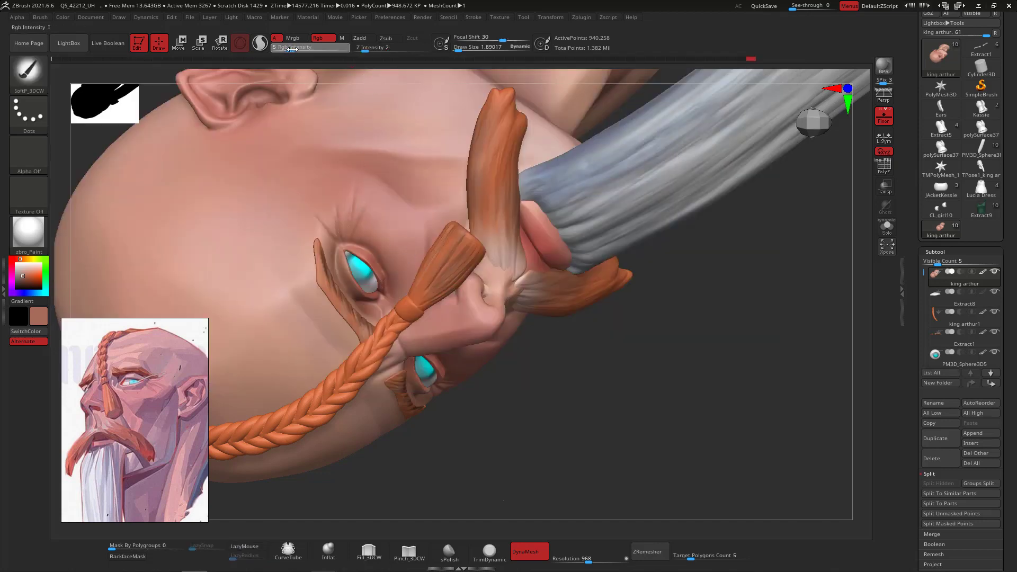
pyautogui.click(21, 282)
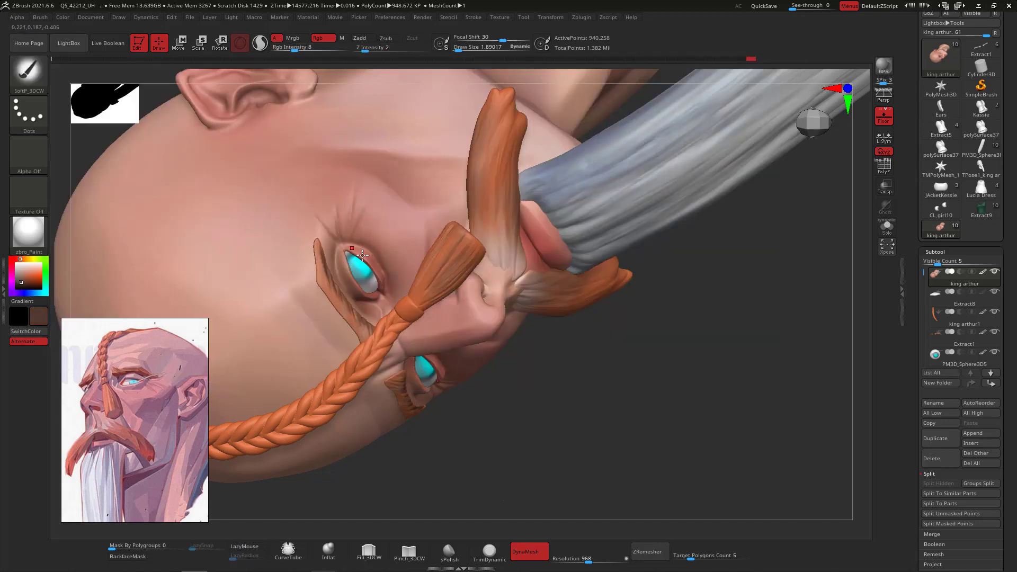
# Brush soft dark brown shading over the wrinkles at the outer eye corner with a draw size of about 23.
pyautogui.press('space')
pyautogui.moveTo(356, 234); pyautogui.dragTo(356, 224)
pyautogui.press('space')
pyautogui.moveTo(359, 226); pyautogui.dragTo(365, 225)
pyautogui.moveTo(295, 48); pyautogui.dragTo(303, 48)
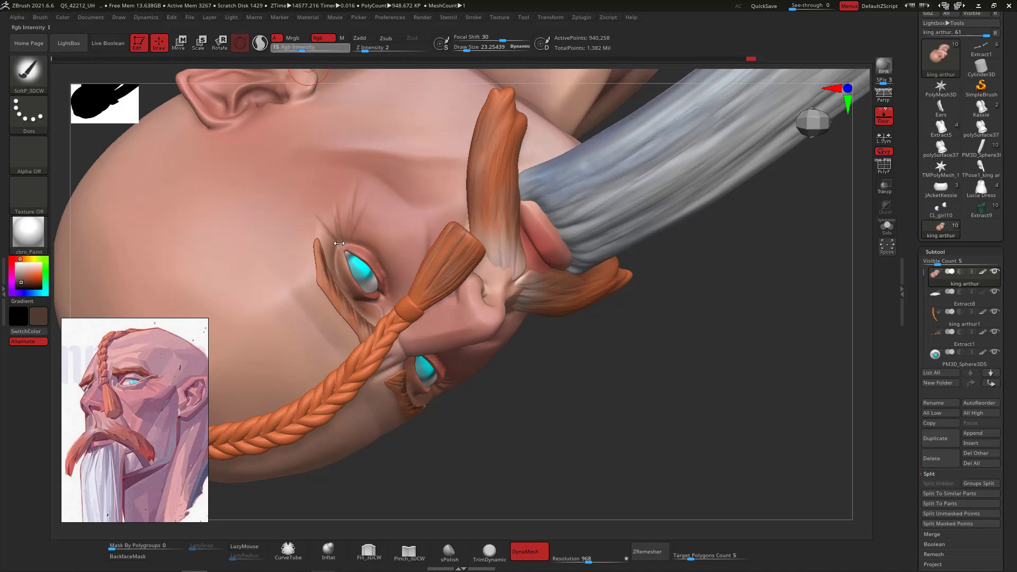
pyautogui.moveTo(339, 243); pyautogui.dragTo(337, 202)
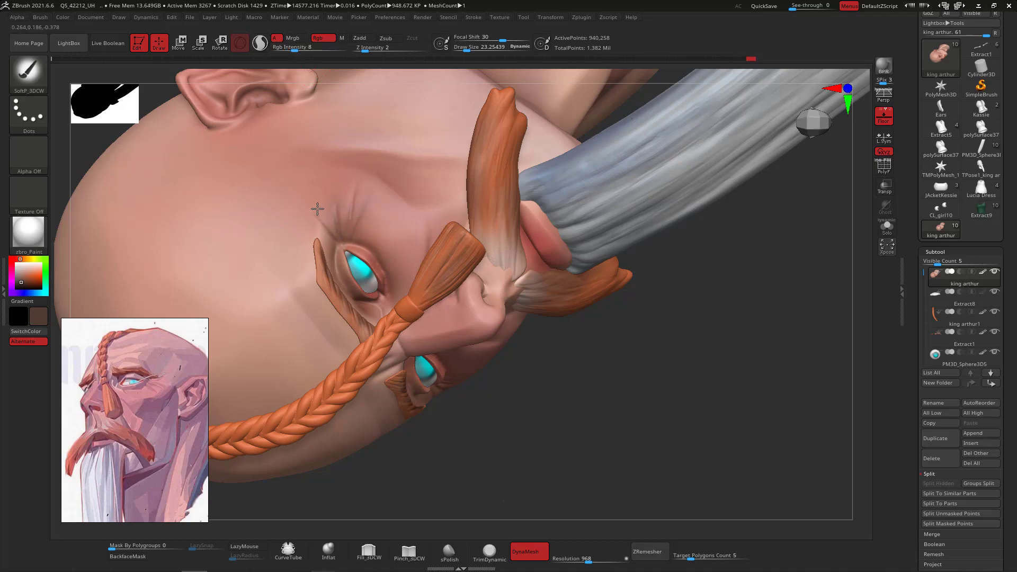
pyautogui.moveTo(349, 247); pyautogui.dragTo(364, 232)
pyautogui.moveTo(703, 300)
pyautogui.mouseDown()
pyautogui.moveTo(747, 270)
pyautogui.moveTo(774, 212)
pyautogui.moveTo(797, 199)
pyautogui.moveTo(629, 255)
pyautogui.mouseUp()
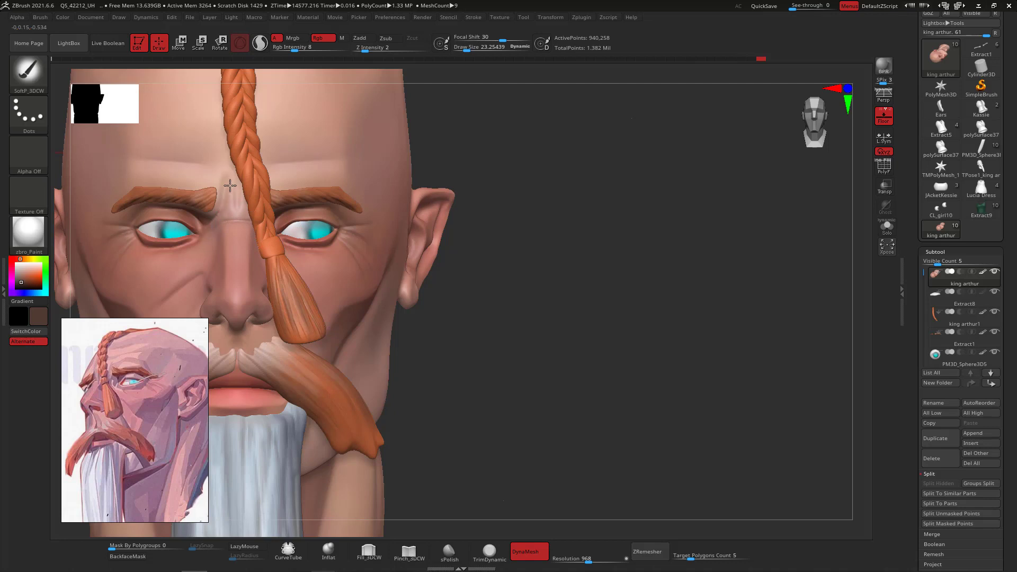
# Sample a light peach skin tone and brush it softly onto the ear with a draw size of about 42.
pyautogui.keyDown('alt'); pyautogui.moveTo(622, 340); pyautogui.dragTo(575, 297); pyautogui.keyUp('alt')
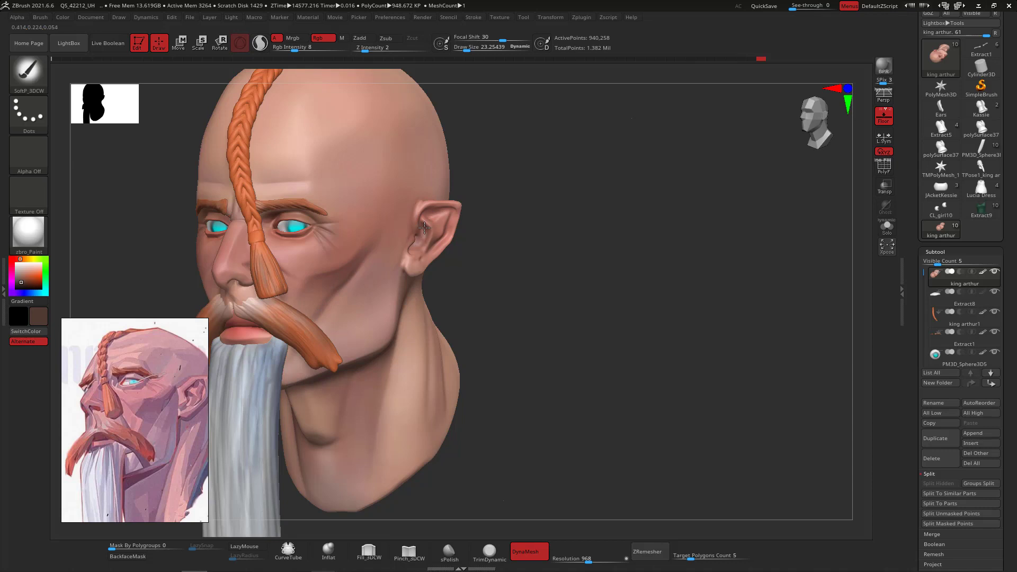
pyautogui.keyDown('alt'); pyautogui.moveTo(591, 236); pyautogui.dragTo(400, 363); pyautogui.keyUp('alt')
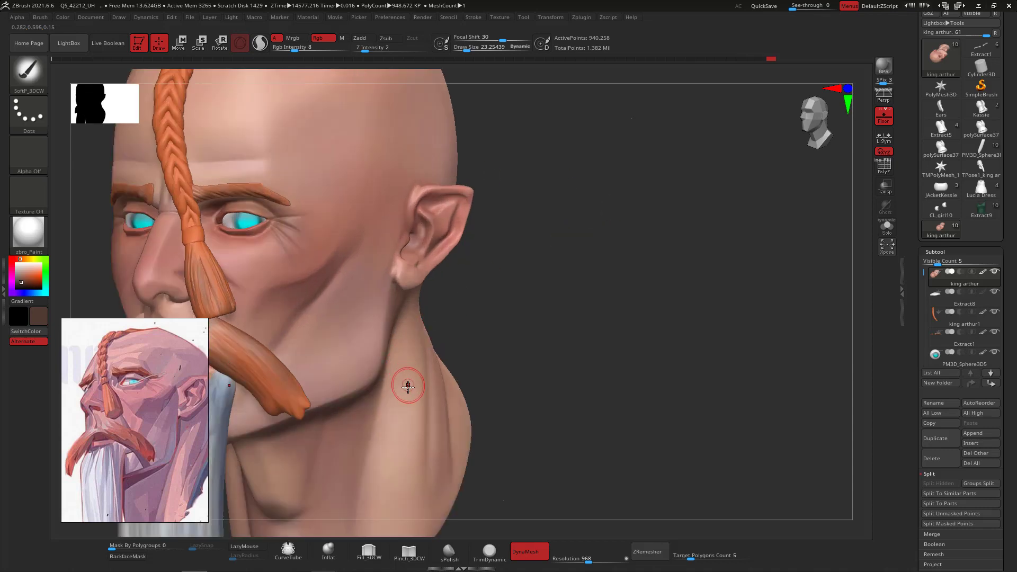
pyautogui.press('c')
pyautogui.press('space')
pyautogui.moveTo(432, 233); pyautogui.dragTo(440, 231)
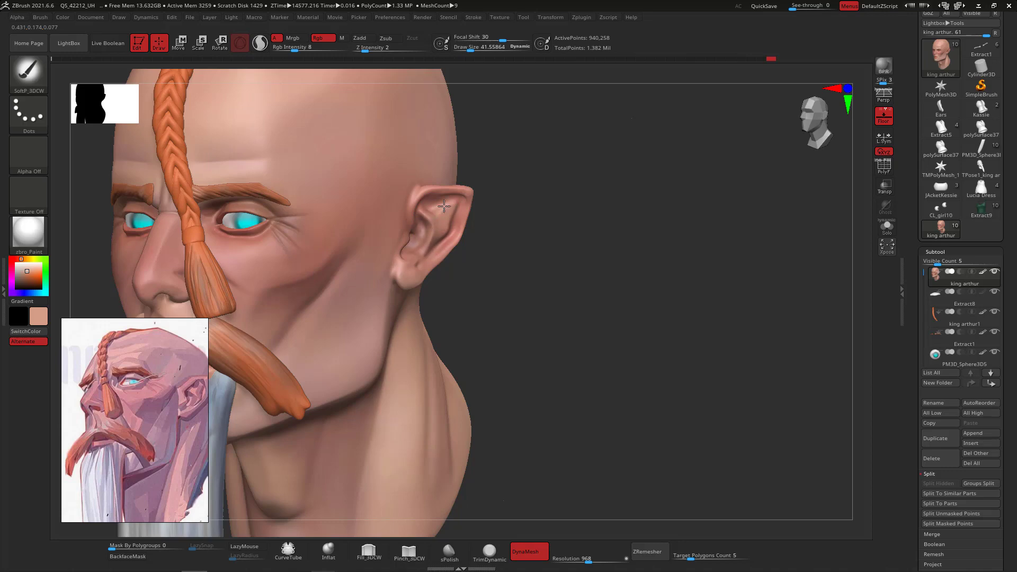
pyautogui.moveTo(471, 214)
pyautogui.mouseDown()
pyautogui.moveTo(756, 318)
pyautogui.moveTo(756, 291)
pyautogui.moveTo(790, 295)
pyautogui.moveTo(812, 274)
pyautogui.moveTo(795, 206)
pyautogui.moveTo(784, 239)
pyautogui.moveTo(746, 183)
pyautogui.moveTo(707, 224)
pyautogui.moveTo(770, 177)
pyautogui.moveTo(756, 209)
pyautogui.moveTo(716, 129)
pyautogui.moveTo(639, 107)
pyautogui.moveTo(652, 179)
pyautogui.mouseUp()
# Switch to the Standard brush at draw size about 3.7 and brush dark grey-brown crow's-feet lines at the outer eye corner.
pyautogui.press('b')
pyautogui.press('s')
pyautogui.press('t')
pyautogui.press('space')
pyautogui.keyDown('alt'); pyautogui.moveTo(654, 127); pyautogui.dragTo(632, 69); pyautogui.keyUp('alt')
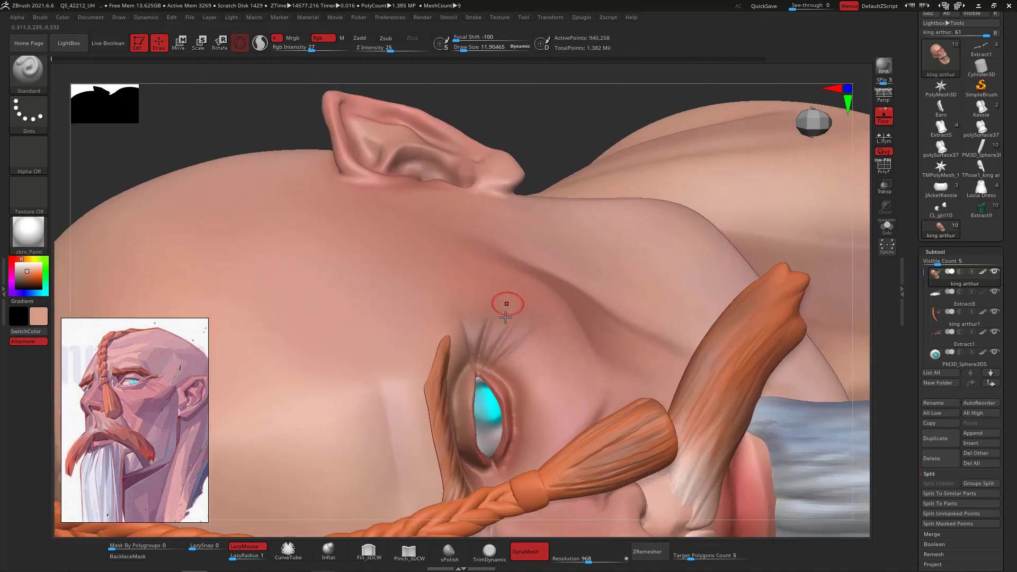
pyautogui.press('space')
pyautogui.moveTo(496, 356); pyautogui.dragTo(491, 360)
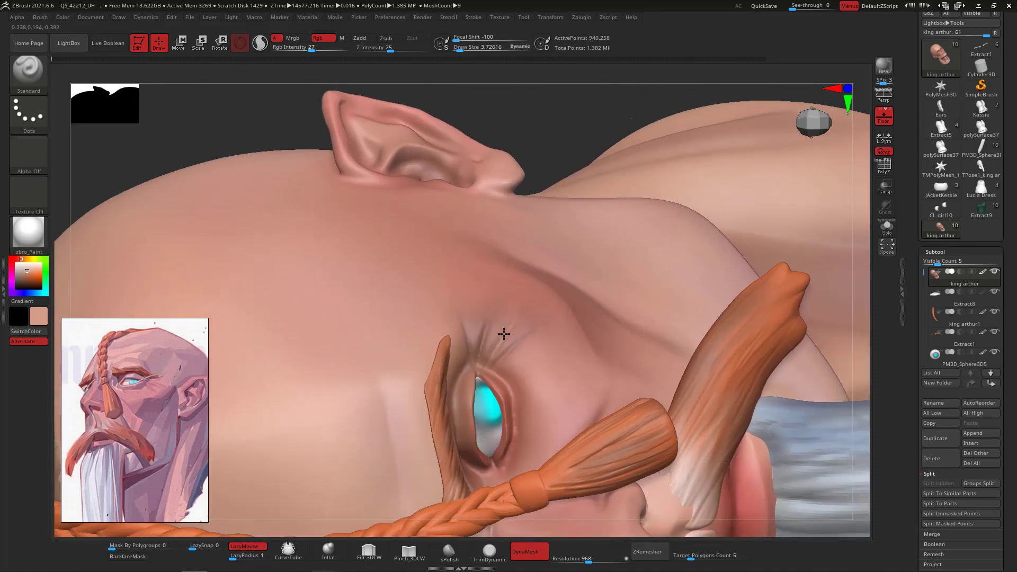
pyautogui.hotkey('ctrl', 'z')
pyautogui.press('c')
pyautogui.click(19, 280)
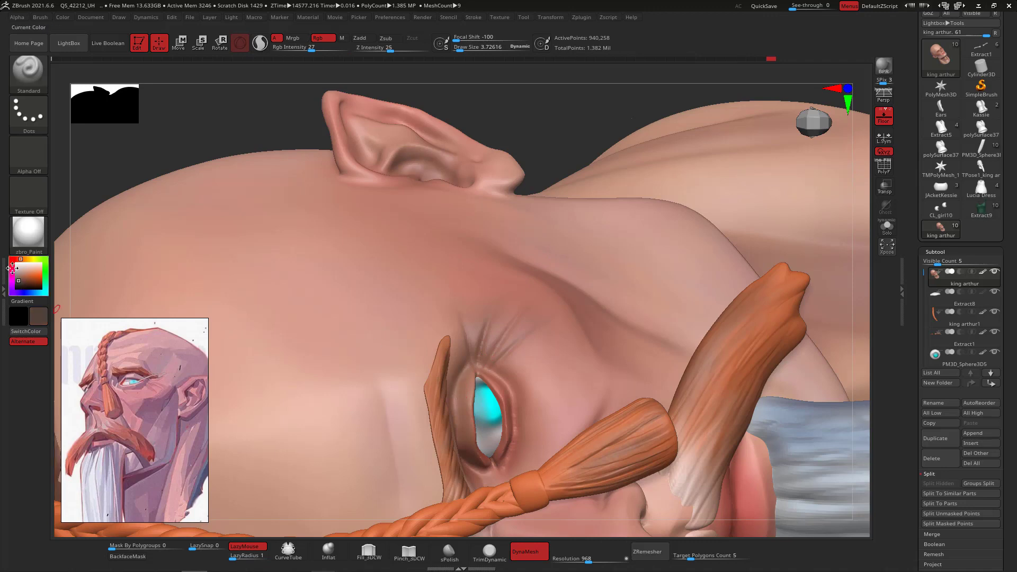
pyautogui.moveTo(477, 363)
pyautogui.mouseDown()
pyautogui.moveTo(487, 324)
pyautogui.moveTo(531, 306)
pyautogui.moveTo(546, 319)
pyautogui.mouseUp()
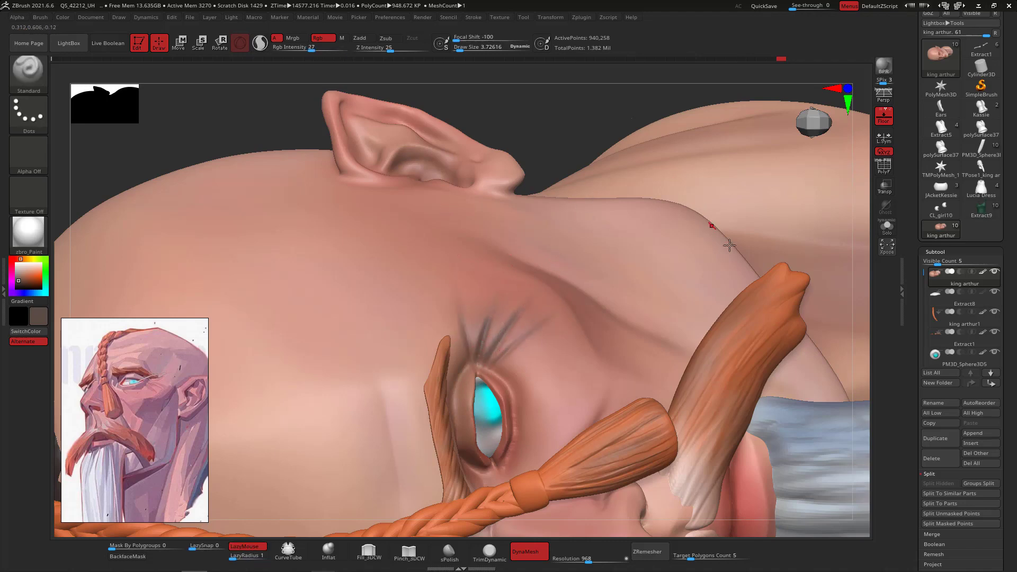
# Sample a salmon pink from the temple and brush between the crow's-feet lines with a draw size of about 7.7.
pyautogui.moveTo(858, 329)
pyautogui.keyDown('ctrl'); pyautogui.mouseDown(button='right')
pyautogui.moveTo(853, 297)
pyautogui.moveTo(848, 335)
pyautogui.mouseUp(button='right'); pyautogui.keyUp('ctrl')
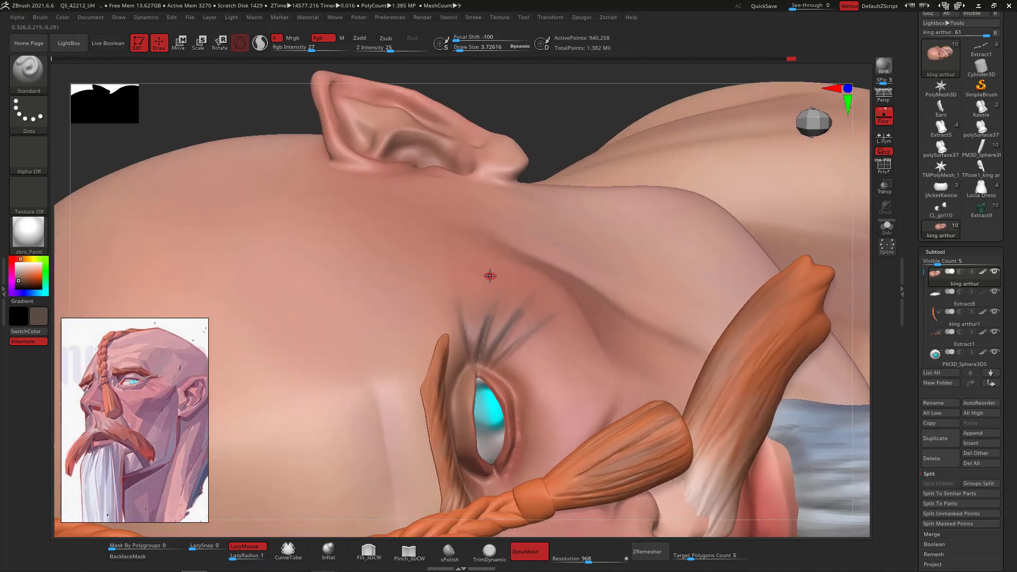
pyautogui.press('c')
pyautogui.press('space')
pyautogui.moveTo(481, 311); pyautogui.dragTo(487, 311)
pyautogui.moveTo(522, 279); pyautogui.dragTo(518, 285)
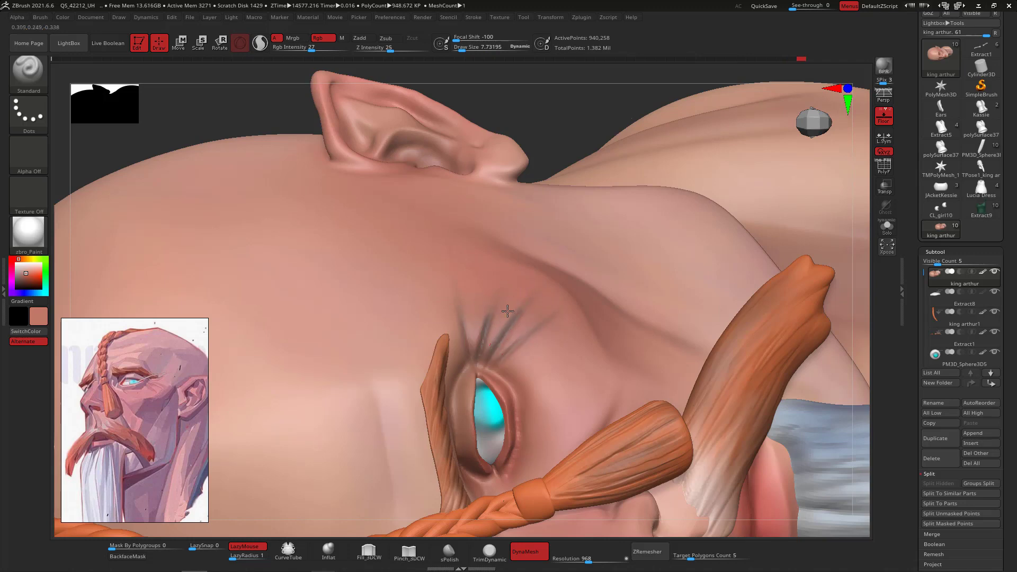
# Soften the crow's-feet with salmon pink using Rgb Intensity 19, Focal Shift -50 and a draw size of about 65.
pyautogui.moveTo(311, 47); pyautogui.dragTo(306, 48)
pyautogui.press('space')
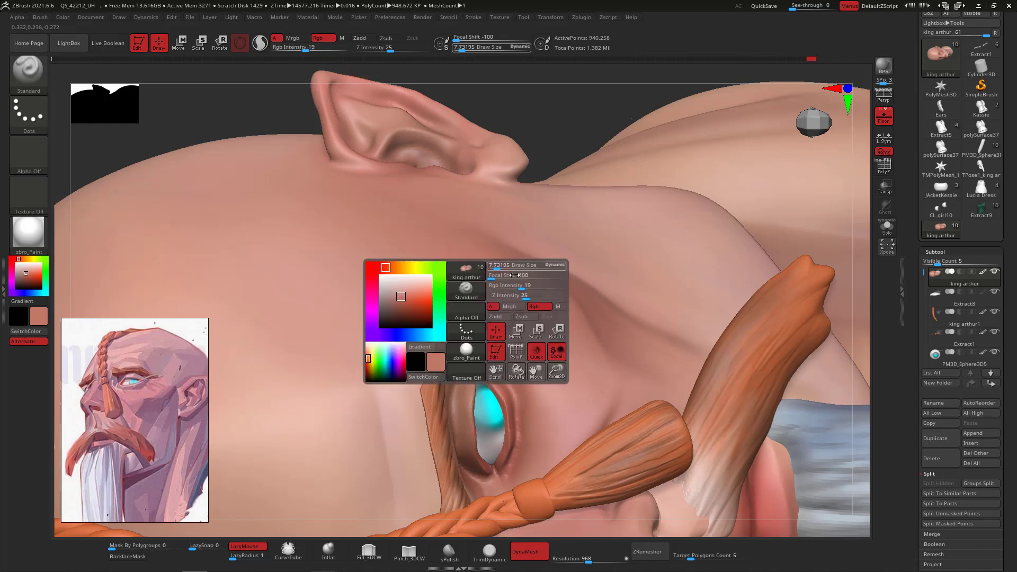
pyautogui.moveTo(498, 265); pyautogui.dragTo(511, 266)
pyautogui.click(508, 275)
pyautogui.moveTo(513, 316); pyautogui.dragTo(492, 319)
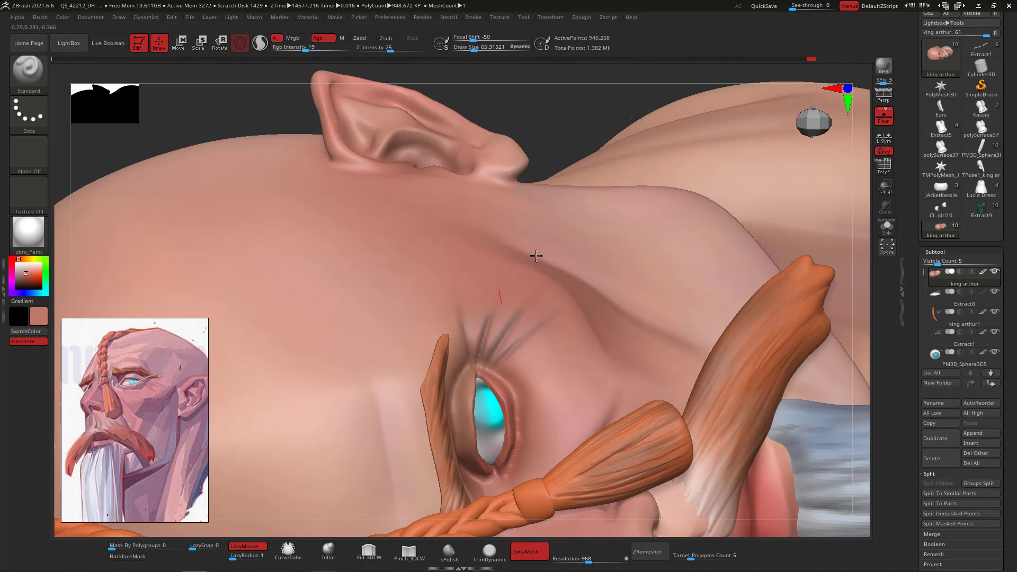
pyautogui.moveTo(479, 344); pyautogui.dragTo(494, 275)
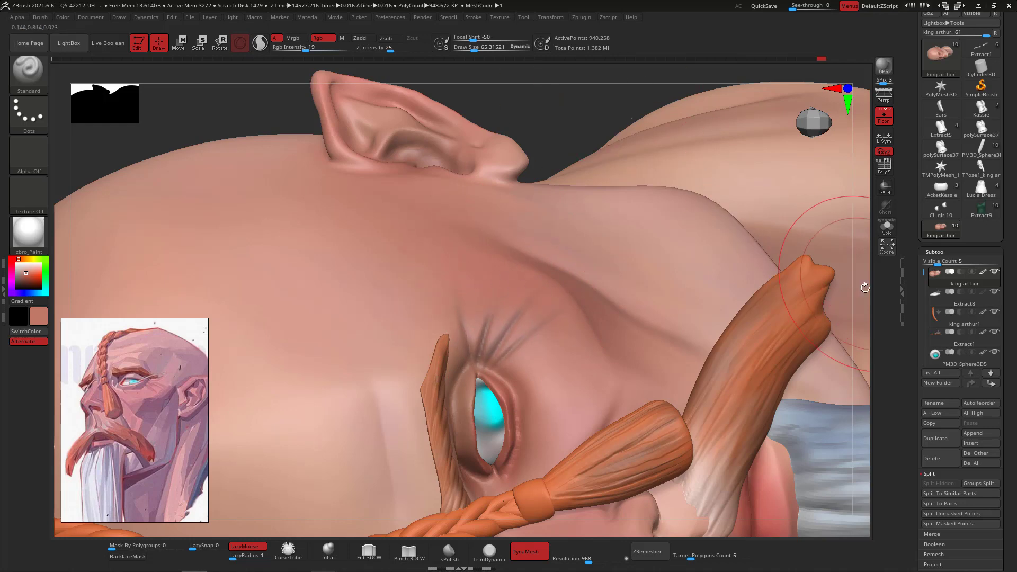
pyautogui.moveTo(863, 288)
pyautogui.mouseDown()
pyautogui.moveTo(858, 249)
pyautogui.moveTo(799, 198)
pyautogui.moveTo(842, 286)
pyautogui.moveTo(816, 213)
pyautogui.moveTo(825, 246)
pyautogui.moveTo(779, 249)
pyautogui.mouseUp()
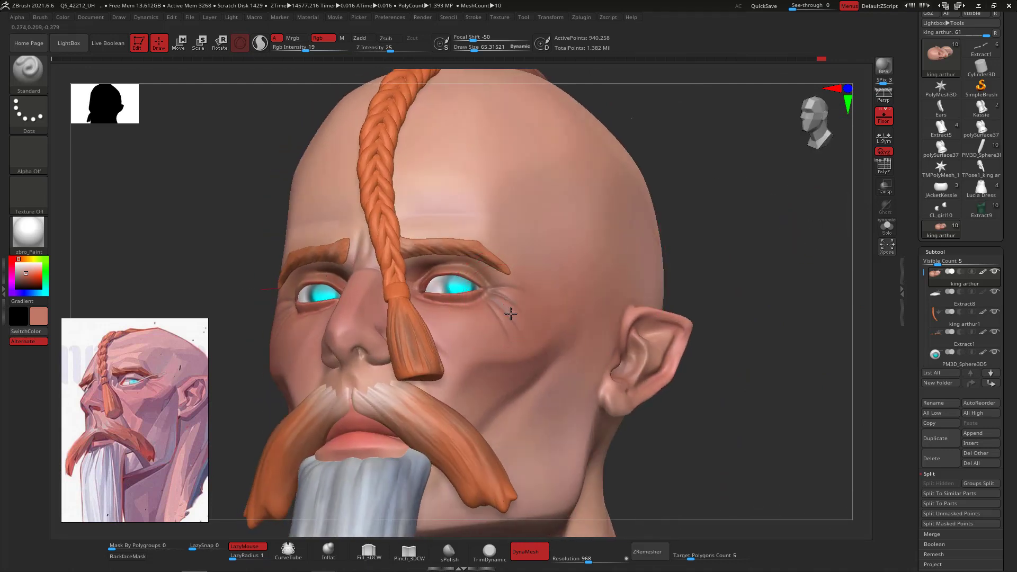
pyautogui.moveTo(505, 308); pyautogui.dragTo(499, 290)
# Sample a brownish pink and shade the crease above the nostril wing with a draw size of about 19.
pyautogui.moveTo(773, 319)
pyautogui.keyDown('shift'); pyautogui.mouseDown()
pyautogui.moveTo(806, 382)
pyautogui.moveTo(726, 191)
pyautogui.moveTo(754, 281)
pyautogui.moveTo(788, 183)
pyautogui.mouseUp(); pyautogui.keyUp('shift')
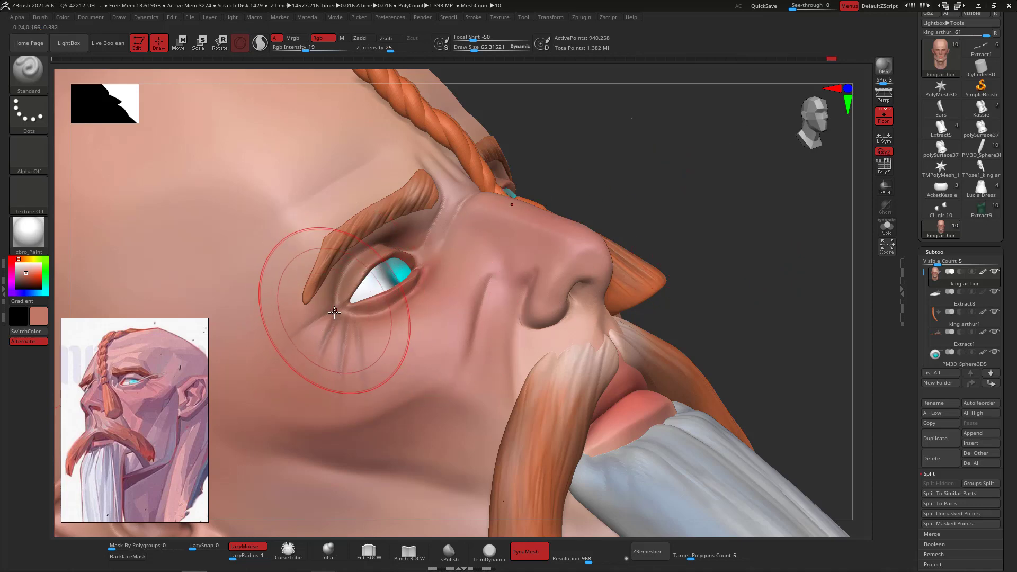
pyautogui.press('space')
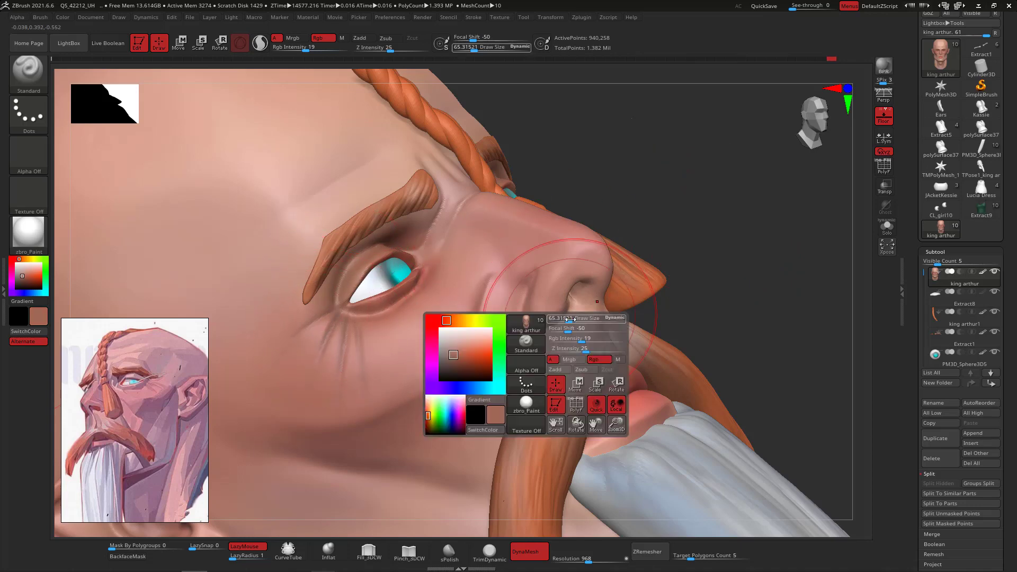
pyautogui.moveTo(570, 320); pyautogui.dragTo(550, 321)
pyautogui.moveTo(688, 195); pyautogui.dragTo(734, 188)
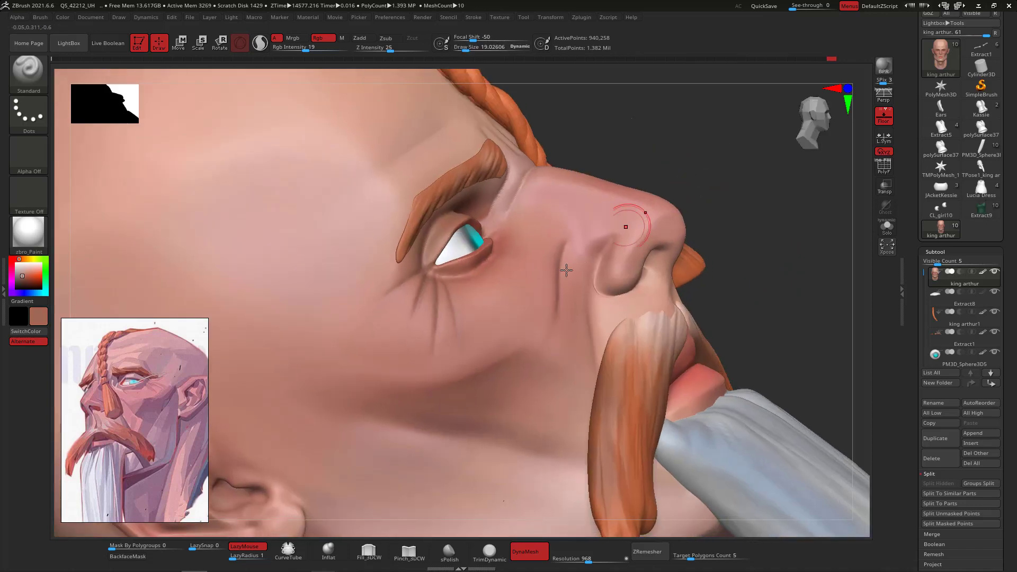
pyautogui.moveTo(607, 245)
pyautogui.mouseDown()
pyautogui.moveTo(598, 263)
pyautogui.moveTo(636, 234)
pyautogui.mouseUp()
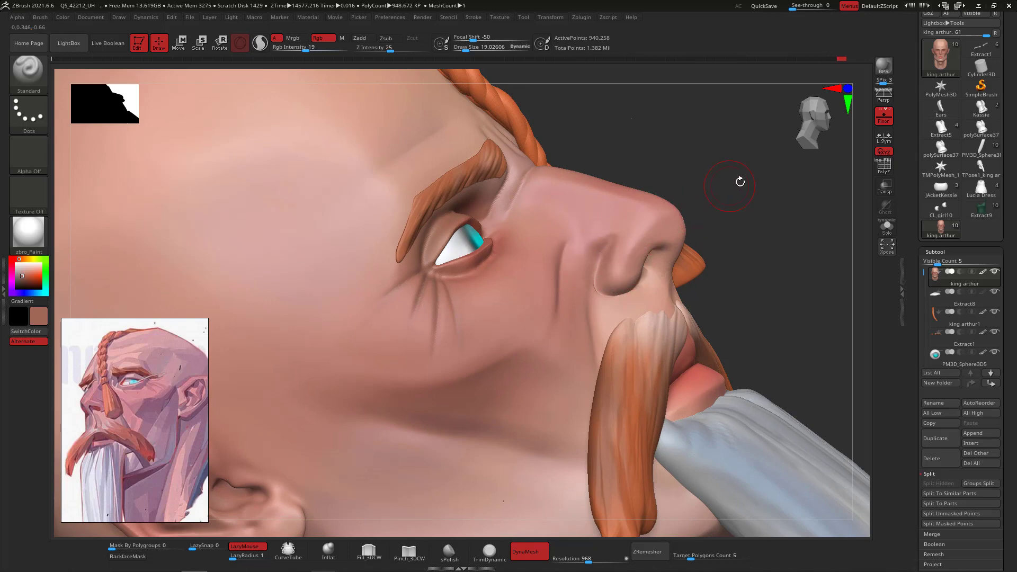
# Smooth the shading along the nostril wing with the Smooth brush.
pyautogui.moveTo(752, 191)
pyautogui.mouseDown()
pyautogui.moveTo(773, 197)
pyautogui.moveTo(675, 212)
pyautogui.moveTo(720, 208)
pyautogui.moveTo(708, 210)
pyautogui.mouseUp()
pyautogui.keyDown('shift'); pyautogui.moveTo(601, 292); pyautogui.dragTo(607, 256); pyautogui.keyUp('shift')
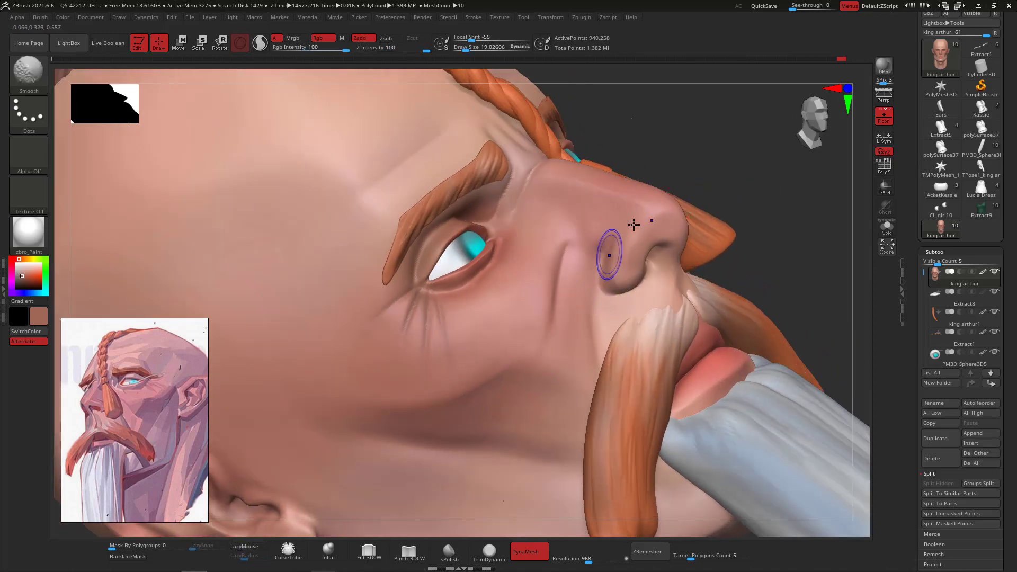
pyautogui.moveTo(698, 200)
pyautogui.mouseDown()
pyautogui.moveTo(785, 187)
pyautogui.moveTo(734, 186)
pyautogui.mouseUp()
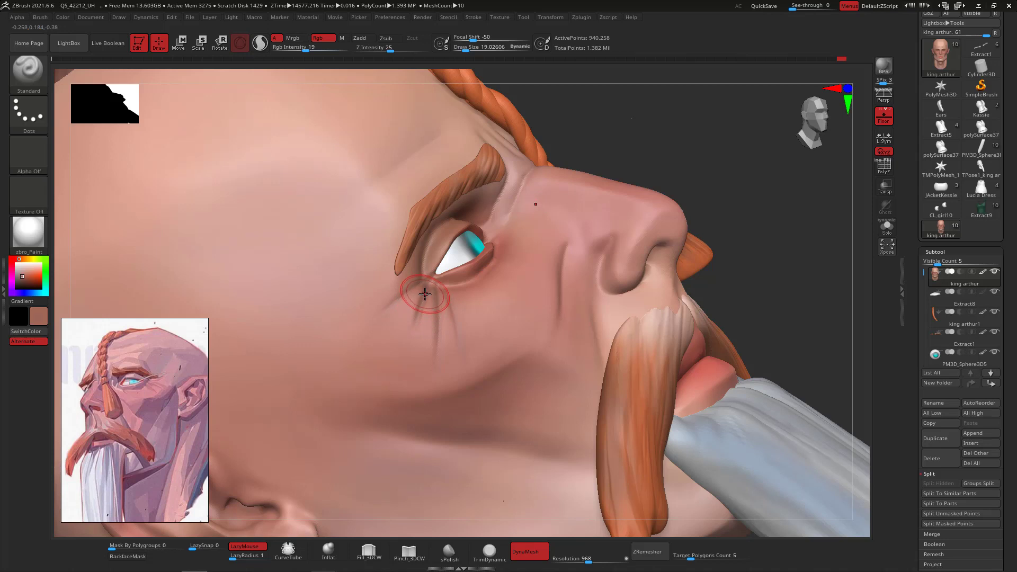
# Pick a darker brown, set Rgb Intensity to 31 and deepen the crease around the nostril wing with a finer brush.
pyautogui.moveTo(22, 276); pyautogui.dragTo(20, 283)
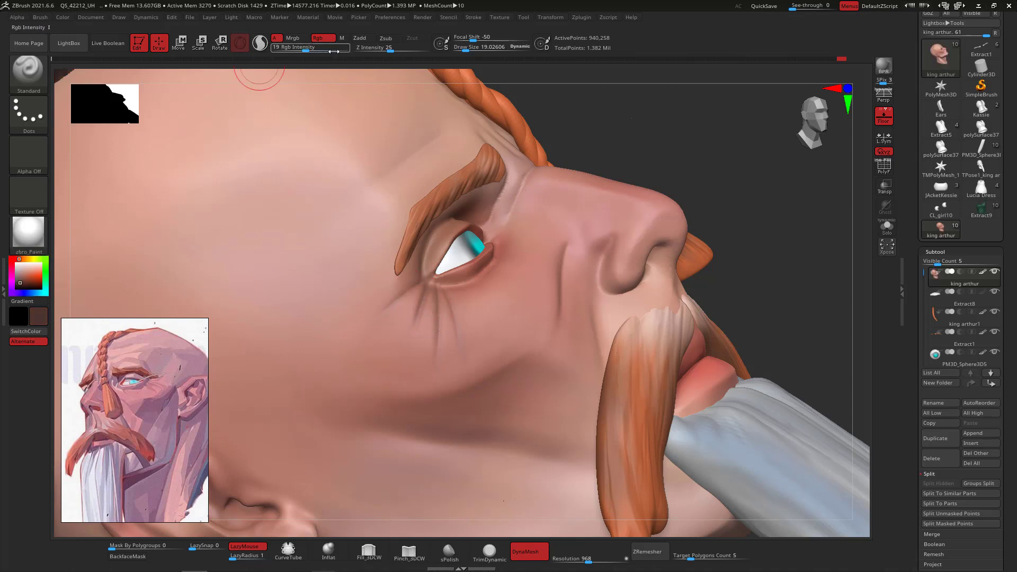
pyautogui.moveTo(334, 51); pyautogui.dragTo(316, 43)
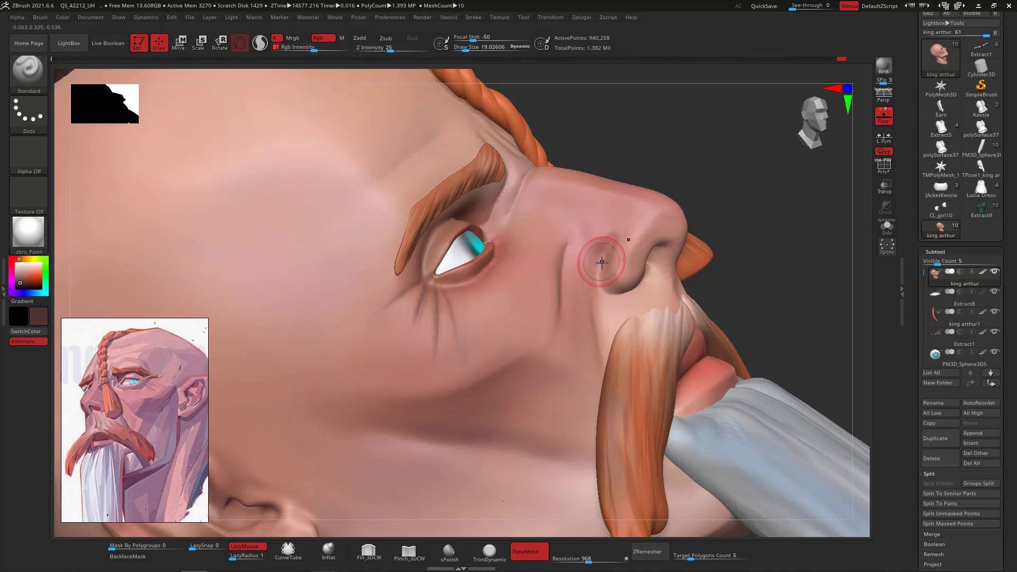
pyautogui.press('space')
pyautogui.moveTo(607, 254)
pyautogui.mouseDown()
pyautogui.moveTo(605, 287)
pyautogui.moveTo(629, 293)
pyautogui.mouseUp()
pyautogui.hotkey('ctrl', 'z')
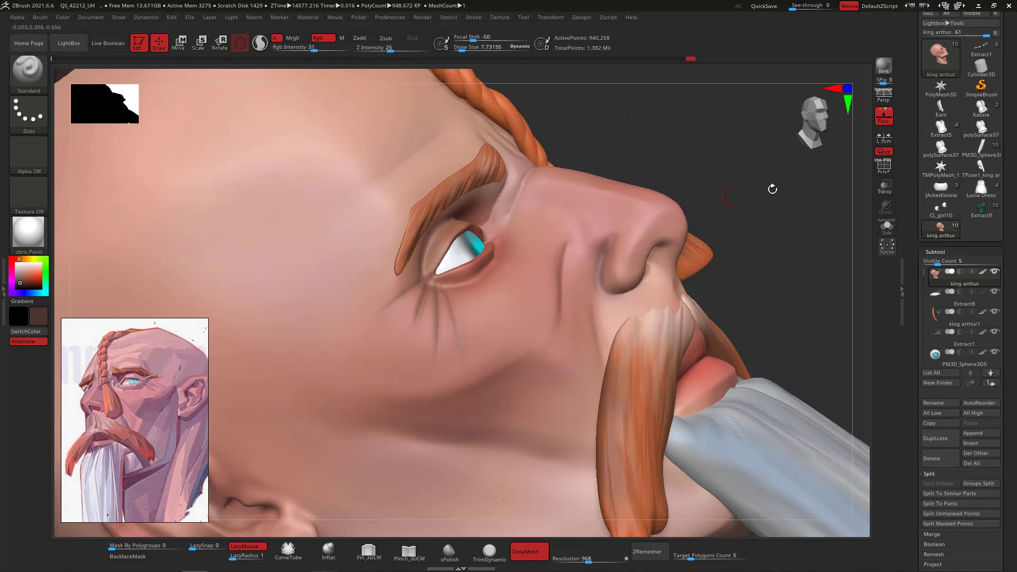
pyautogui.moveTo(772, 189); pyautogui.dragTo(706, 215)
pyautogui.moveTo(810, 191); pyautogui.dragTo(853, 197)
pyautogui.moveTo(610, 262)
pyautogui.mouseDown()
pyautogui.moveTo(607, 273)
pyautogui.moveTo(629, 273)
pyautogui.mouseUp()
# Sample a salmon pink and blend the skin around the nostril wing with a draw size of about 21.
pyautogui.press('space')
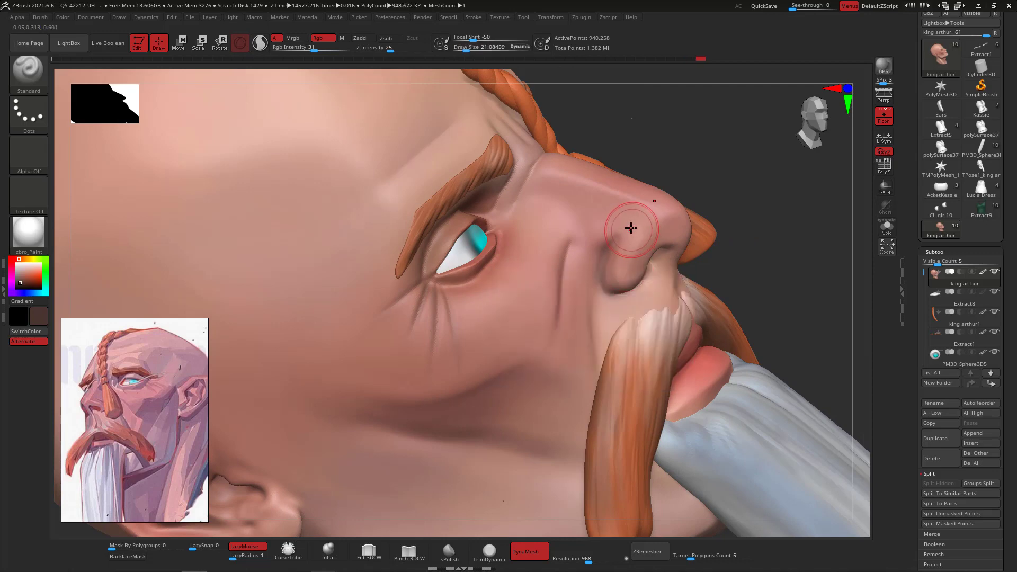
pyautogui.press('c')
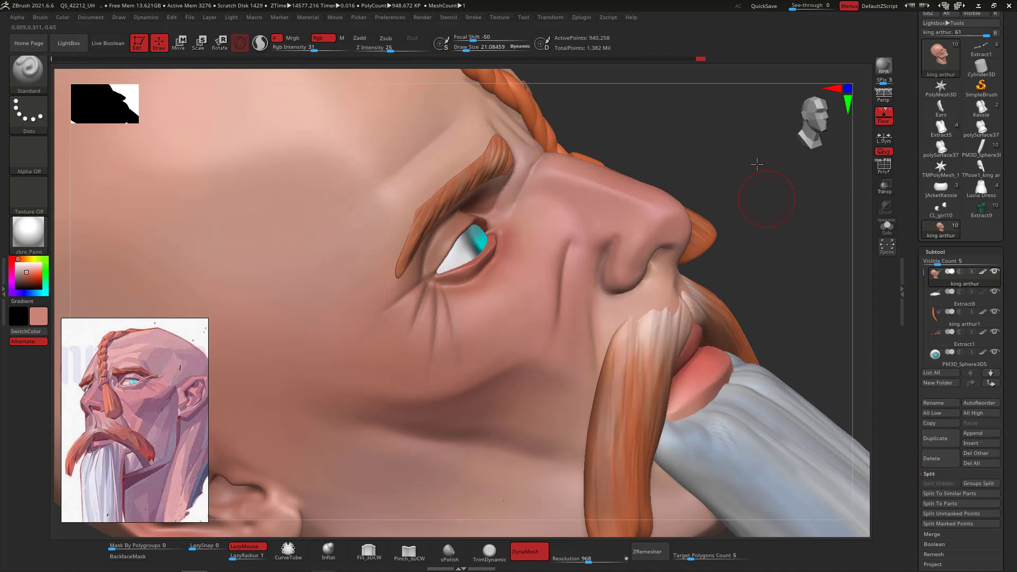
pyautogui.moveTo(765, 198)
pyautogui.mouseDown()
pyautogui.moveTo(757, 174)
pyautogui.moveTo(779, 185)
pyautogui.mouseUp()
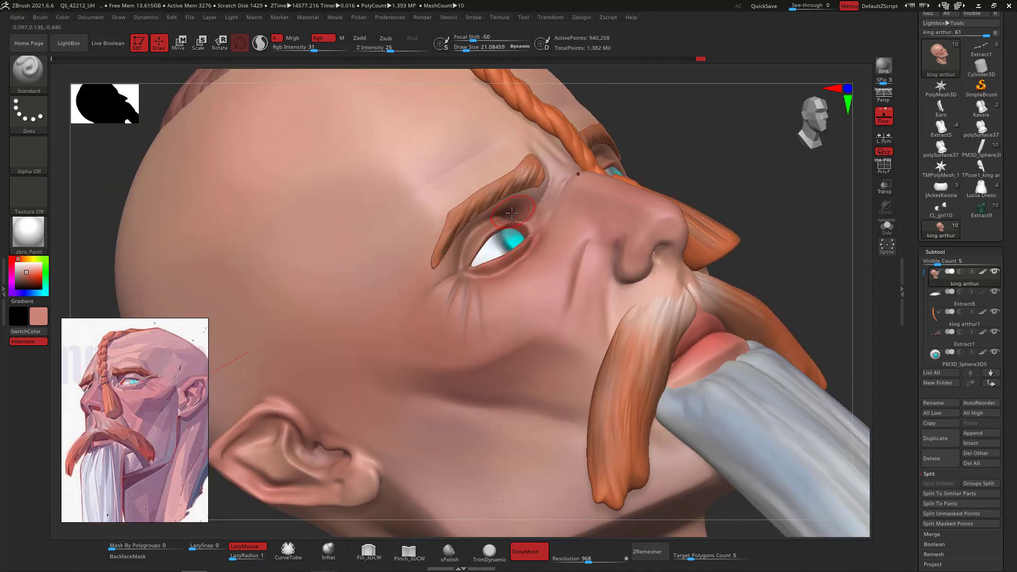
# Sample a reddish brown and refine the shading around the nostril with a draw size of about 6.6.
pyautogui.press('c')
pyautogui.press('space')
pyautogui.moveTo(629, 318); pyautogui.dragTo(617, 318)
pyautogui.moveTo(717, 197); pyautogui.dragTo(744, 203)
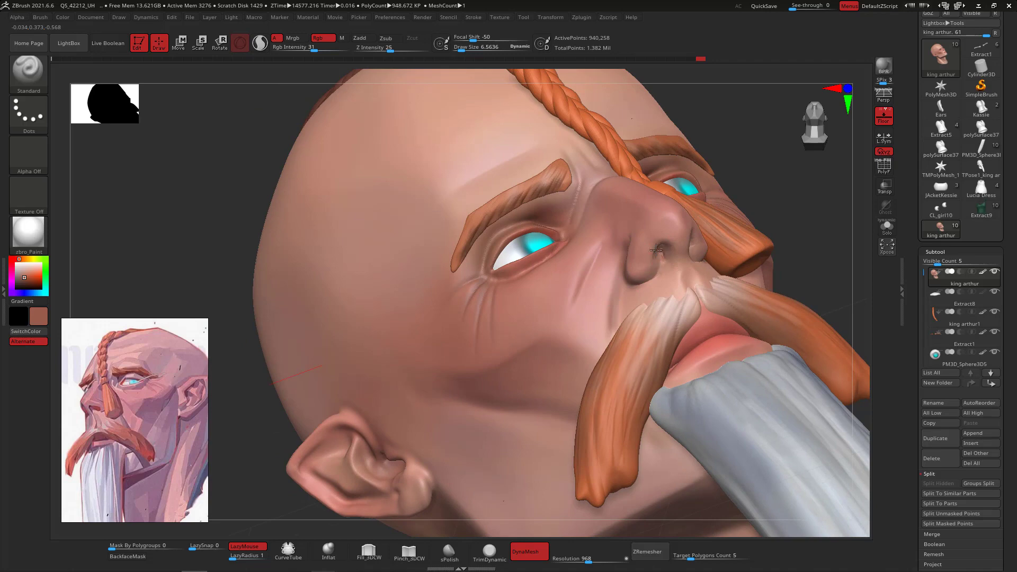
pyautogui.moveTo(808, 199); pyautogui.dragTo(801, 246)
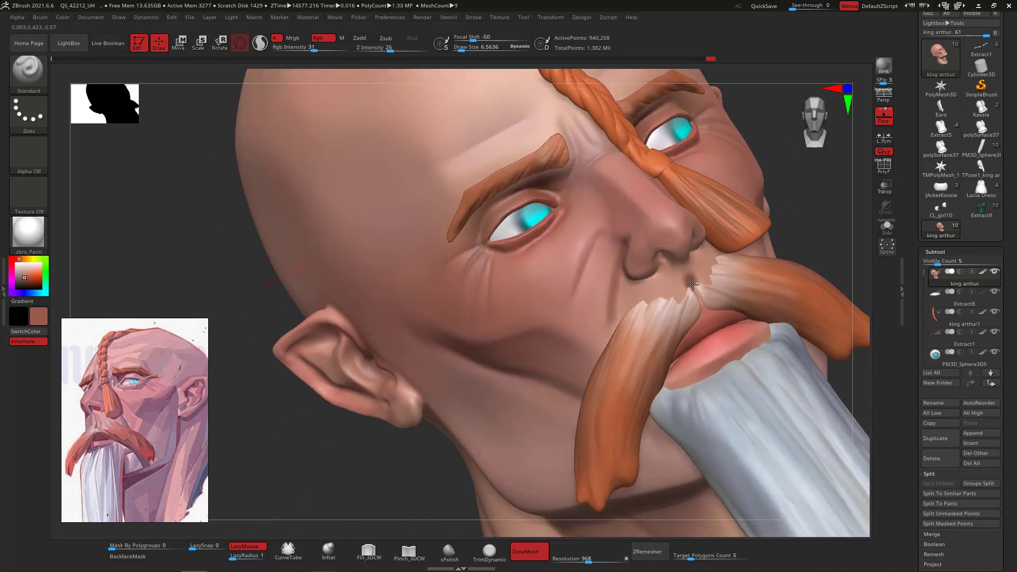
# Blend the skin between the nostril, cheek and moustache with sampled peach and salmon pinks at a draw size of about 30.
pyautogui.press('space')
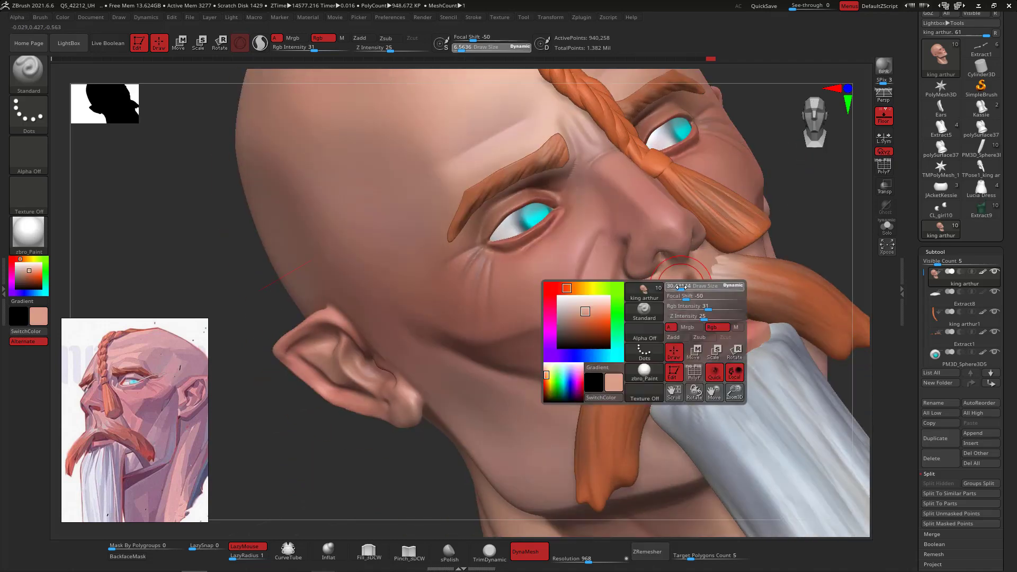
pyautogui.moveTo(681, 287); pyautogui.dragTo(682, 287)
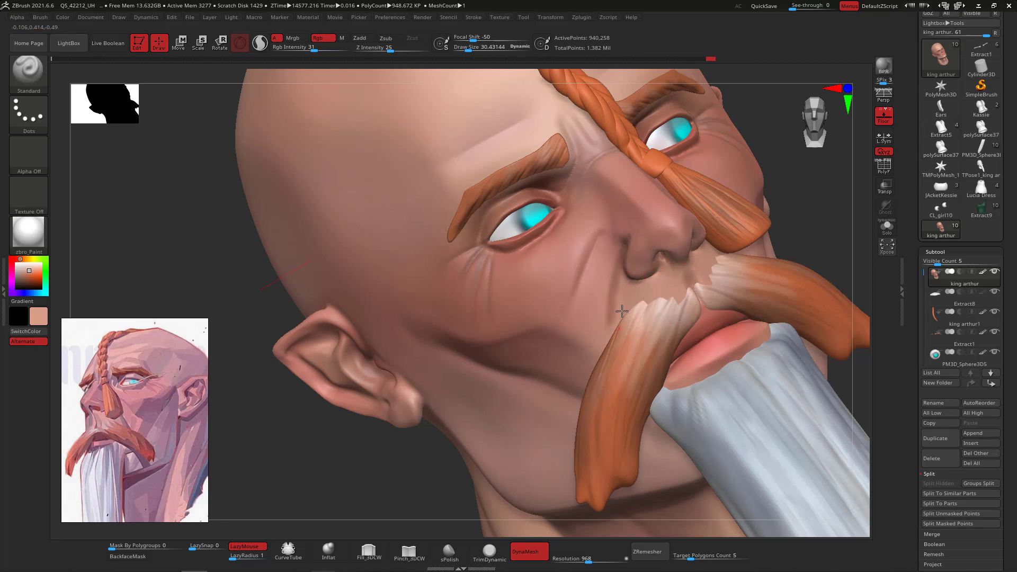
pyautogui.moveTo(689, 155); pyautogui.dragTo(740, 154, button='right')
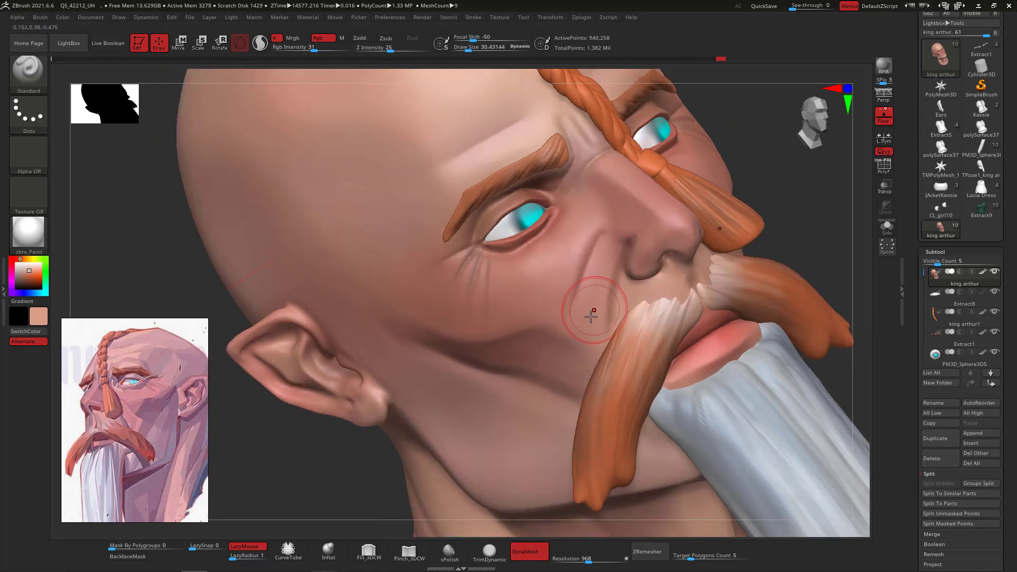
pyautogui.press('c')
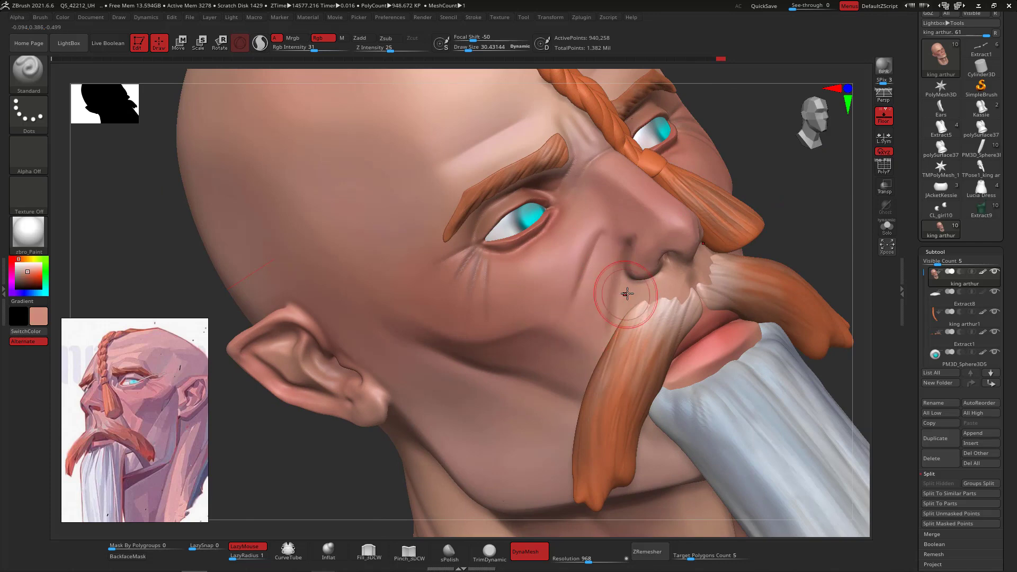
pyautogui.moveTo(810, 163); pyautogui.dragTo(634, 266, button='right')
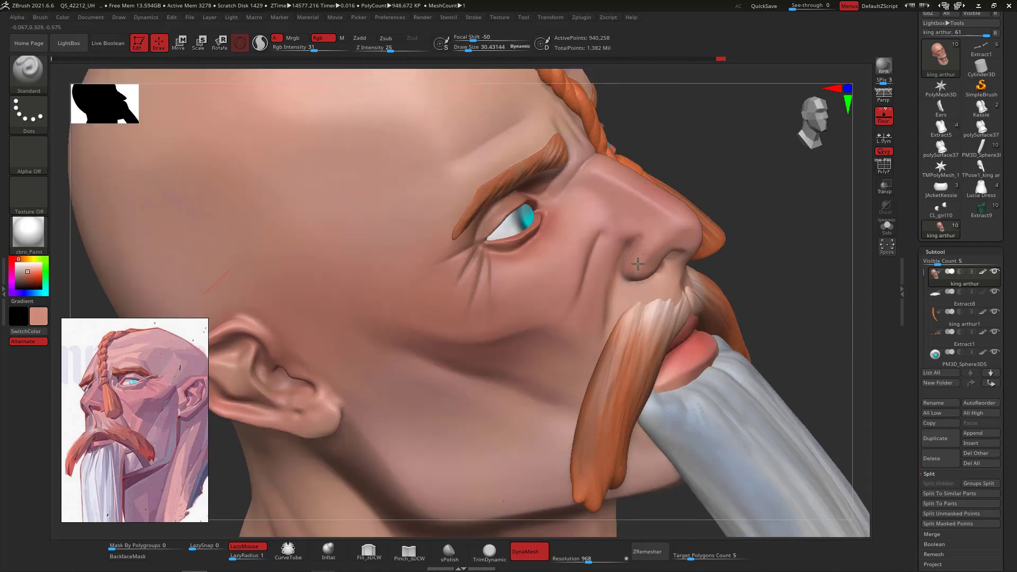
pyautogui.moveTo(638, 264)
pyautogui.mouseDown()
pyautogui.moveTo(648, 257)
pyautogui.moveTo(638, 268)
pyautogui.mouseUp()
pyautogui.press('c')
pyautogui.moveTo(639, 263); pyautogui.dragTo(643, 302, button='right')
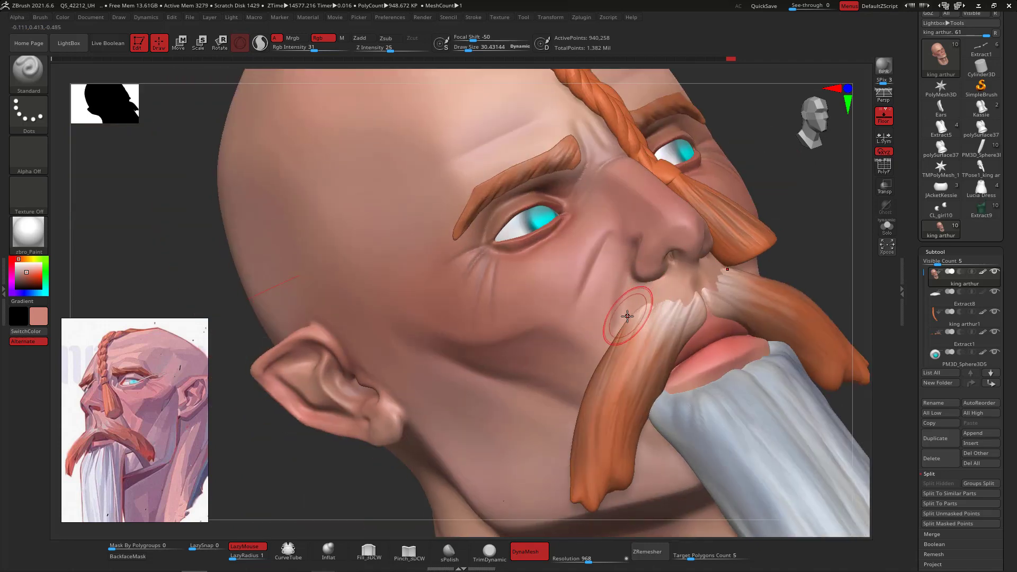
pyautogui.press('c')
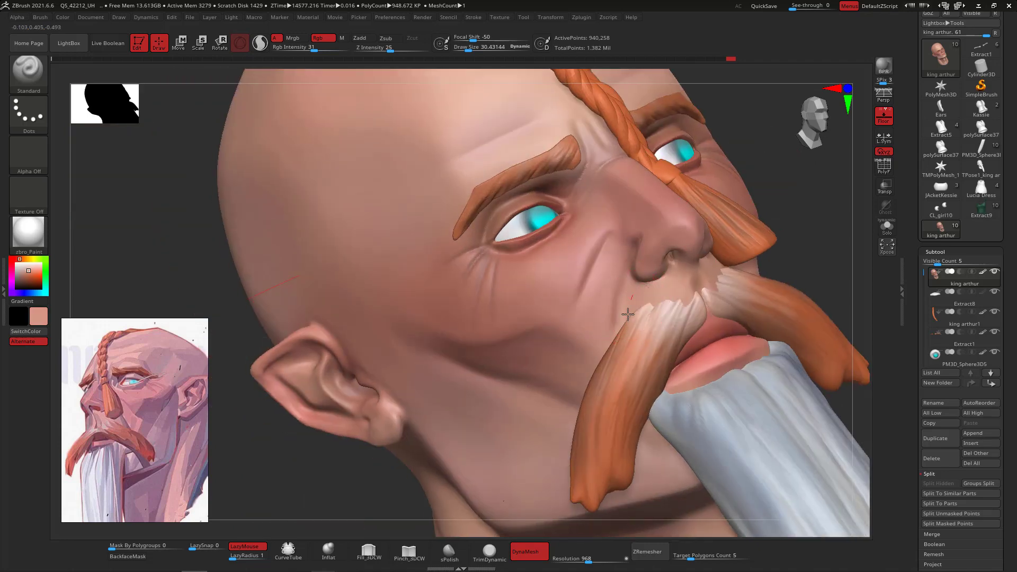
# Pick a dark brown and deepen the cheek fold beside the moustache with a draw size of about 7.7.
pyautogui.press('space')
pyautogui.moveTo(634, 315); pyautogui.dragTo(627, 315)
pyautogui.press('c')
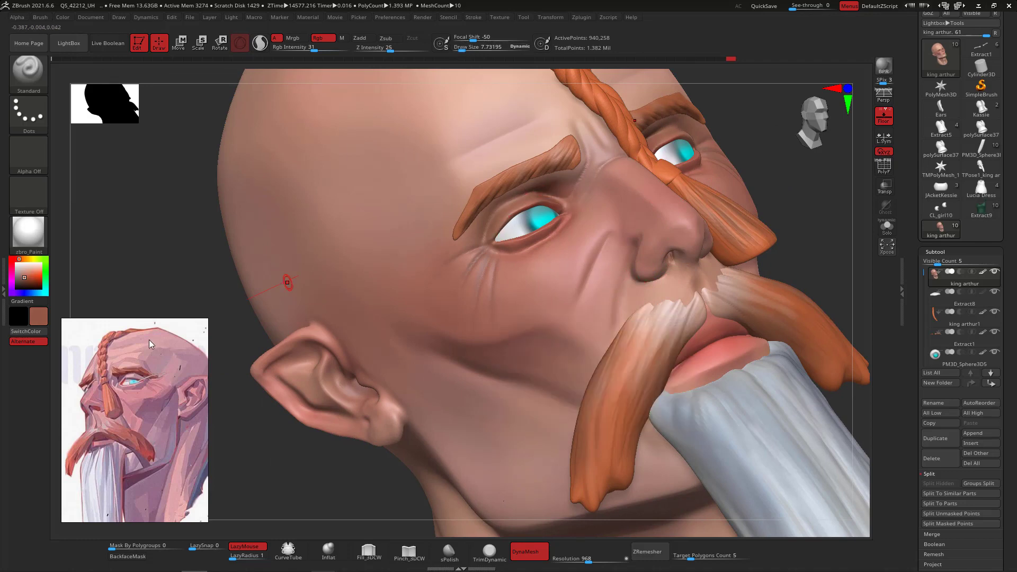
pyautogui.click(25, 285)
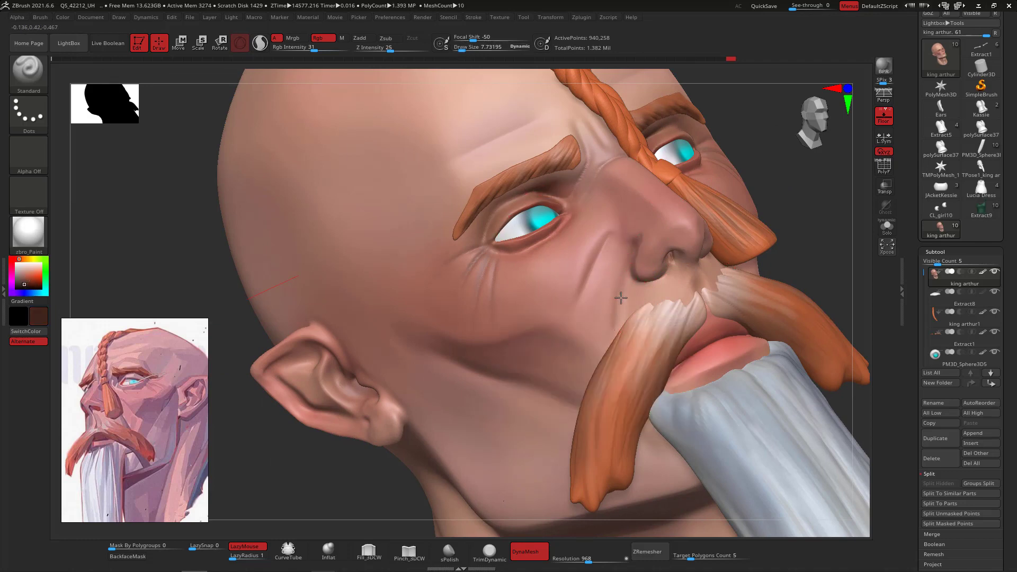
pyautogui.moveTo(615, 331)
pyautogui.mouseDown()
pyautogui.moveTo(631, 255)
pyautogui.moveTo(617, 369)
pyautogui.mouseUp()
pyautogui.moveTo(826, 215); pyautogui.dragTo(859, 234)
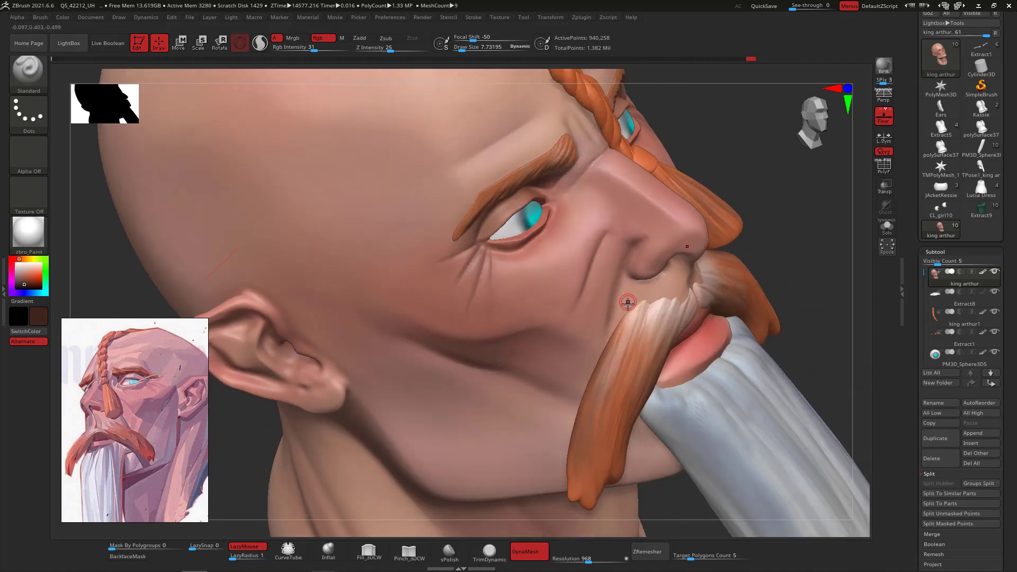
# Sample a light pink skin tone and touch up the skin beside the cheek fold near the moustache.
pyautogui.press('c')
pyautogui.moveTo(787, 162); pyautogui.dragTo(736, 165)
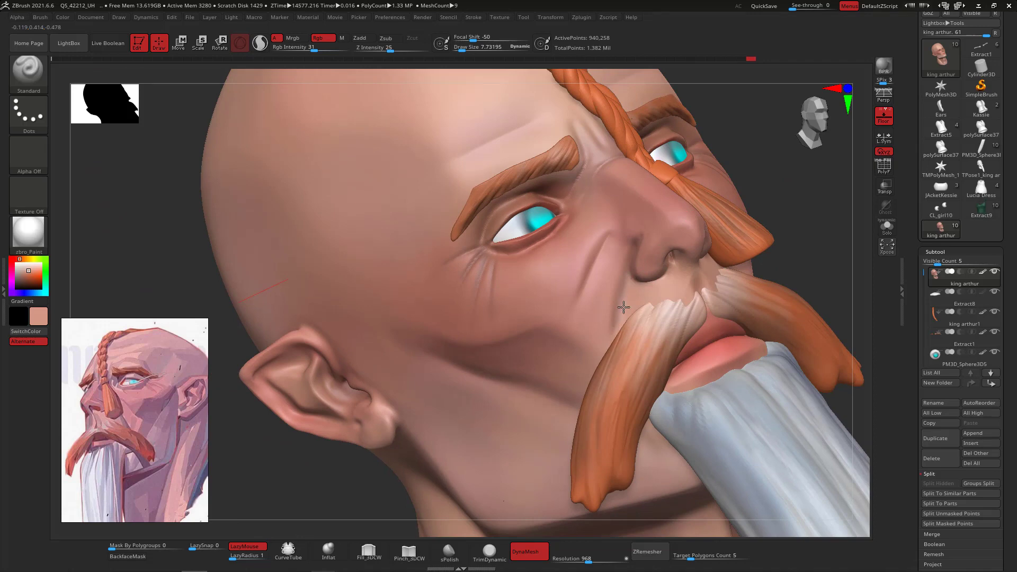
pyautogui.keyDown('shift'); pyautogui.moveTo(831, 232); pyautogui.dragTo(855, 251); pyautogui.keyUp('shift')
pyautogui.moveTo(730, 274); pyautogui.dragTo(711, 184)
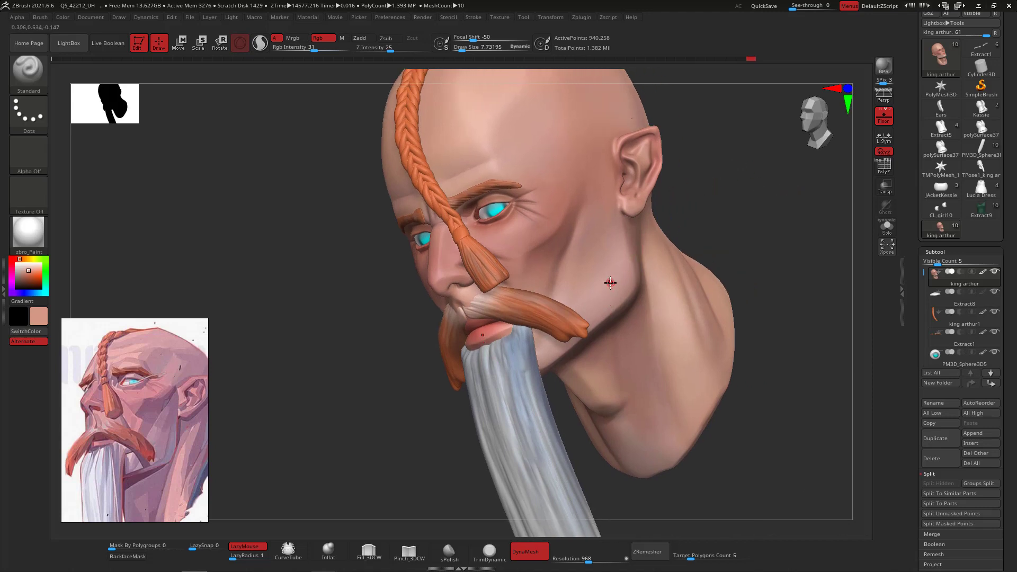
# Pick a muted grey-blue and tint the skin around the chin and jaw with draw size about 54 and Rgb Intensity 22.
pyautogui.press('space')
pyautogui.moveTo(611, 285); pyautogui.dragTo(622, 285)
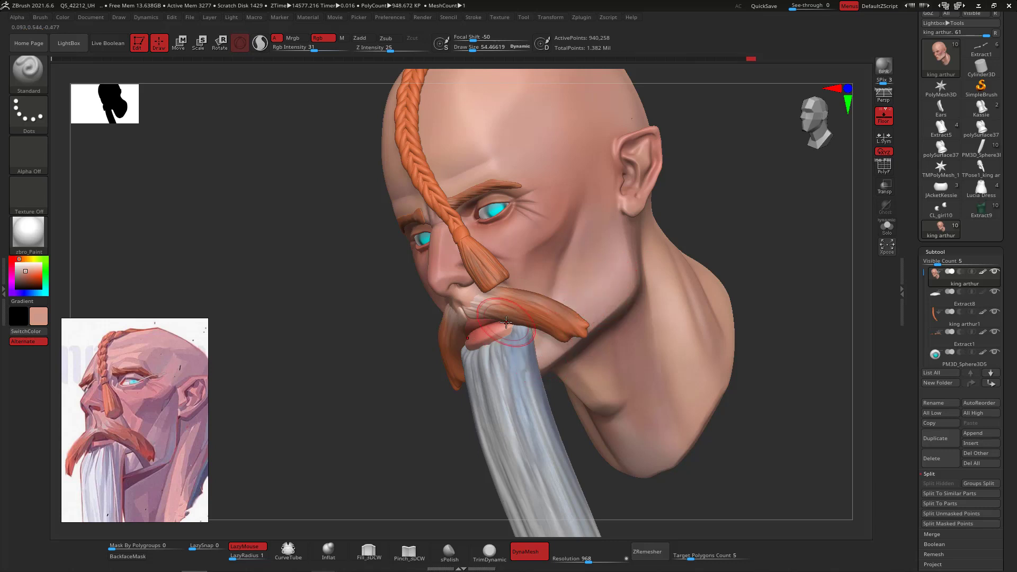
pyautogui.click(40, 293)
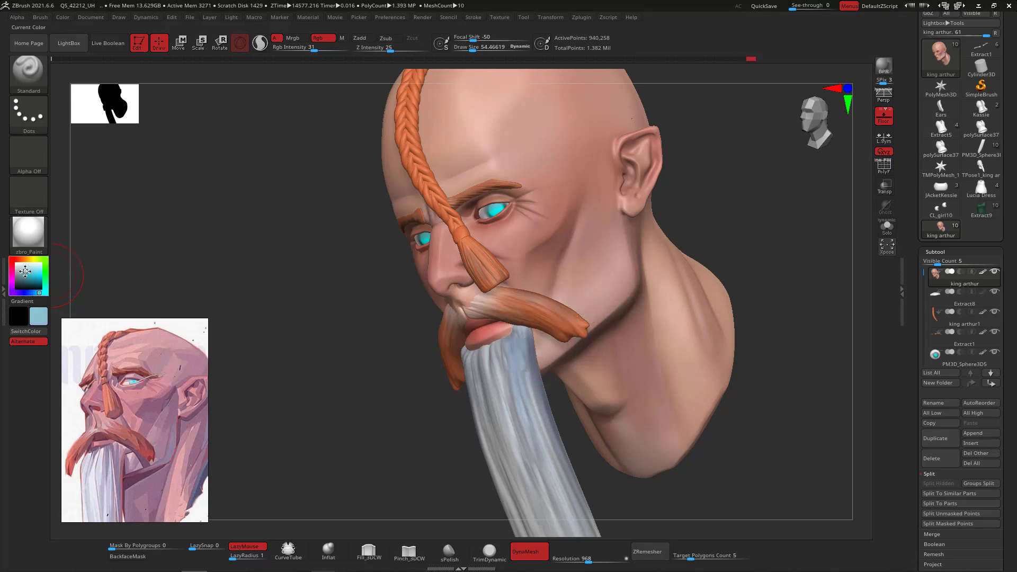
pyautogui.moveTo(27, 272); pyautogui.dragTo(17, 273)
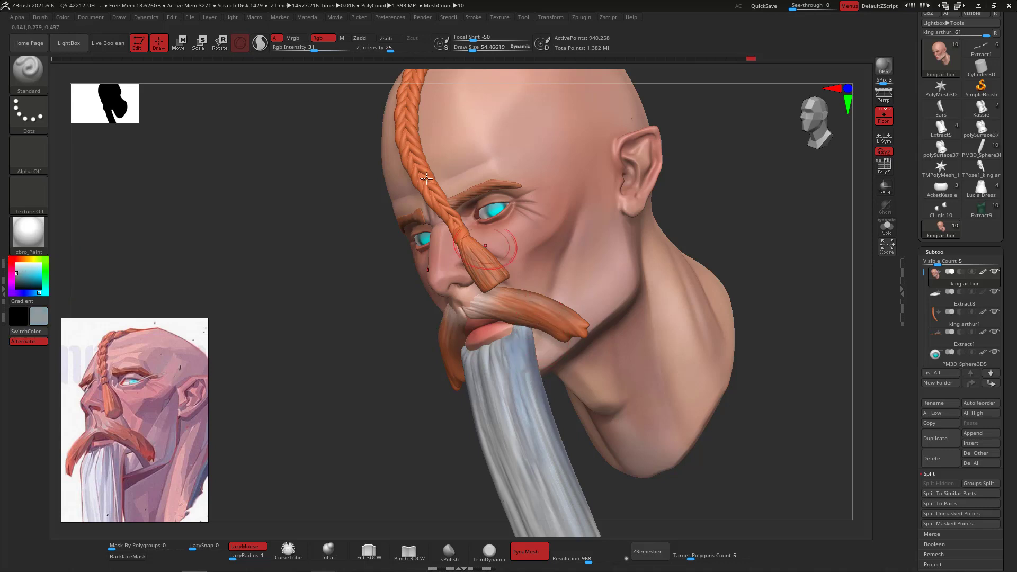
pyautogui.click(309, 48)
pyautogui.moveTo(524, 335); pyautogui.dragTo(534, 371)
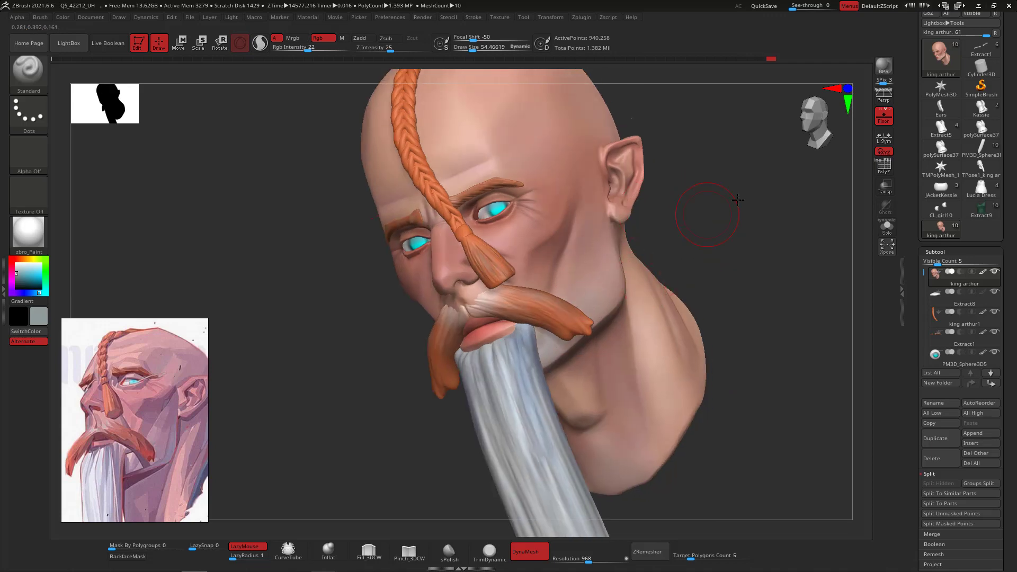
# Select the Extract8 hair patch on top of the head and colour it with the orange sampled from the braid.
pyautogui.moveTo(738, 199); pyautogui.dragTo(818, 266)
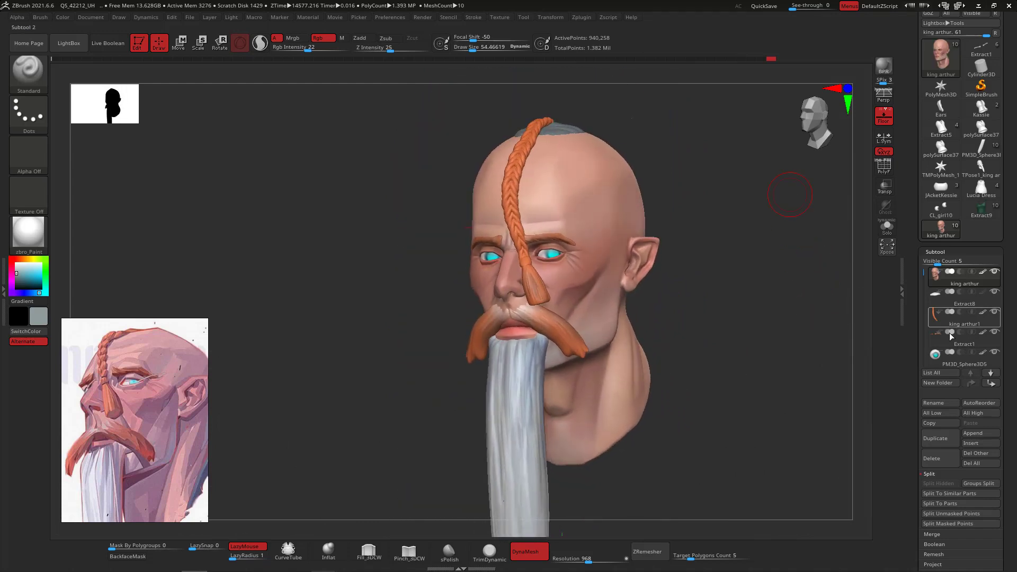
pyautogui.click(962, 300)
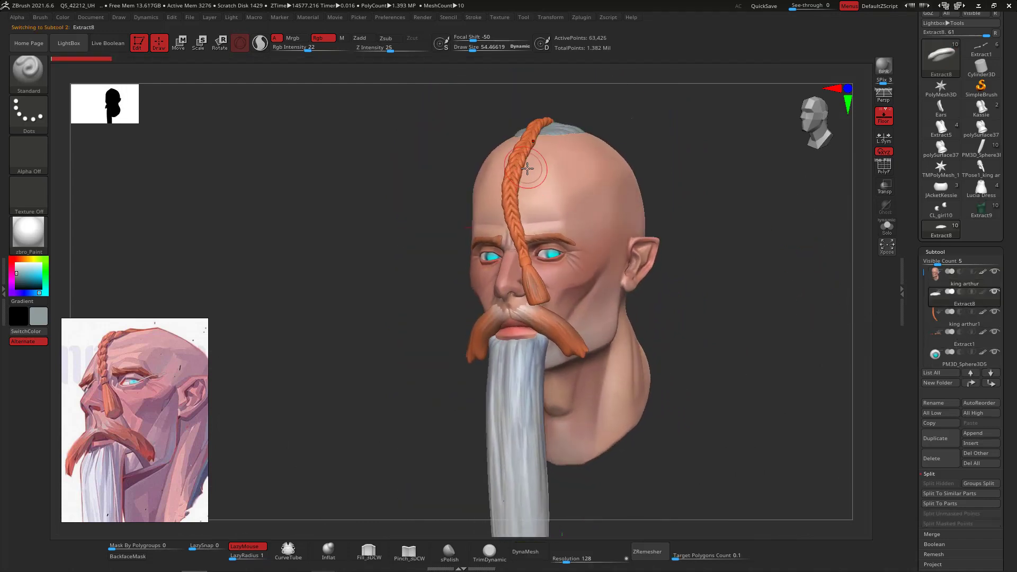
pyautogui.press('c')
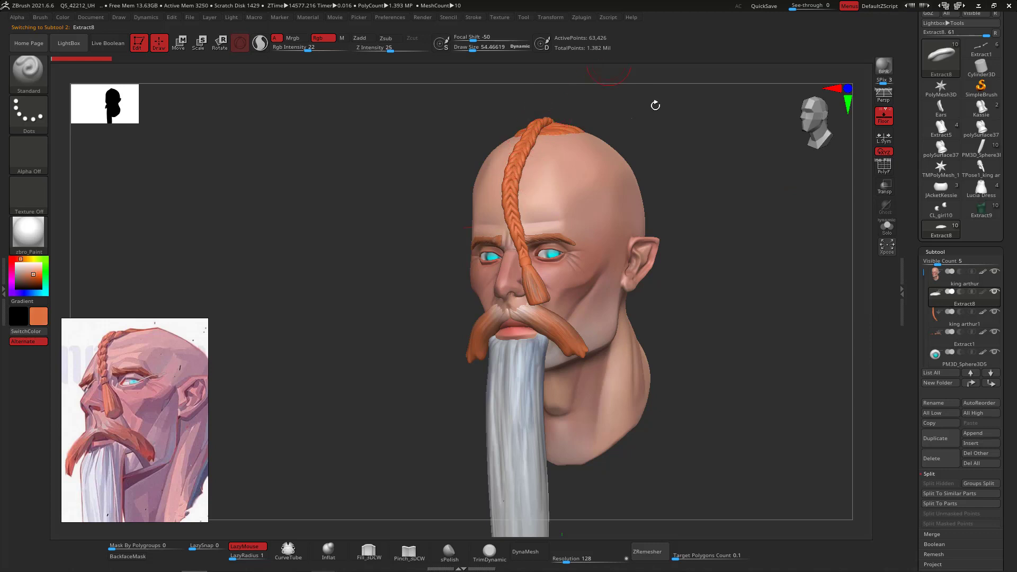
# Examine the painted head from the front and three-quarter angles against the reference illustration.
pyautogui.keyDown('shift'); pyautogui.moveTo(739, 184); pyautogui.dragTo(769, 186); pyautogui.keyUp('shift')
pyautogui.moveTo(696, 178); pyautogui.dragTo(687, 208)
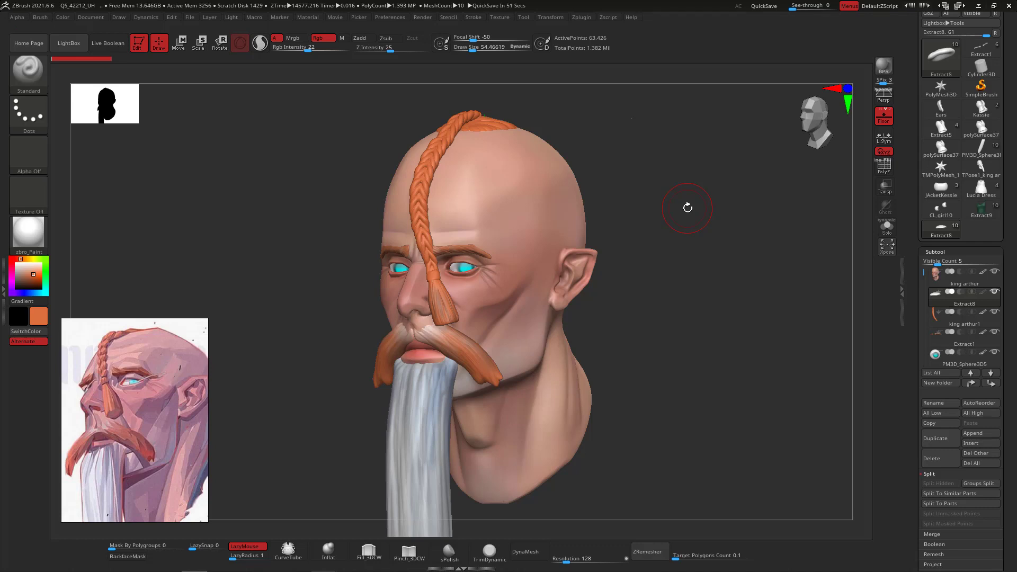
pyautogui.moveTo(692, 257); pyautogui.dragTo(700, 174)
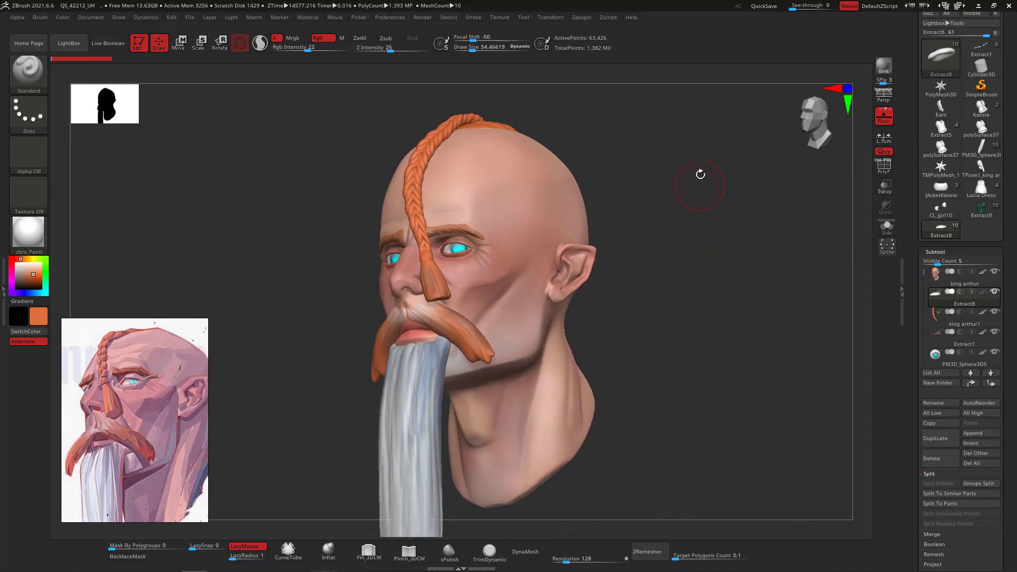
pyautogui.moveTo(708, 213); pyautogui.dragTo(752, 228)
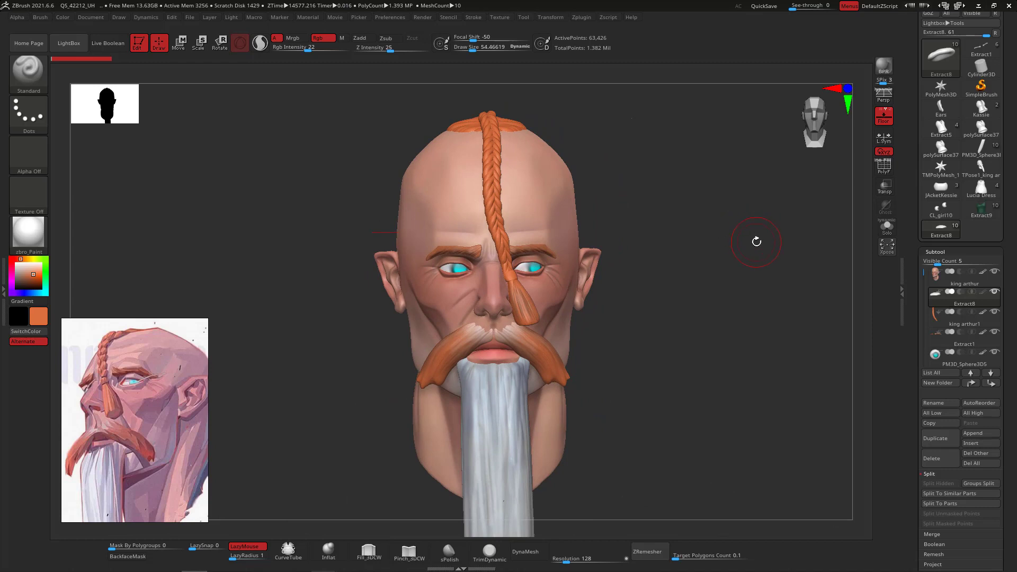
pyautogui.moveTo(680, 223); pyautogui.dragTo(706, 268)
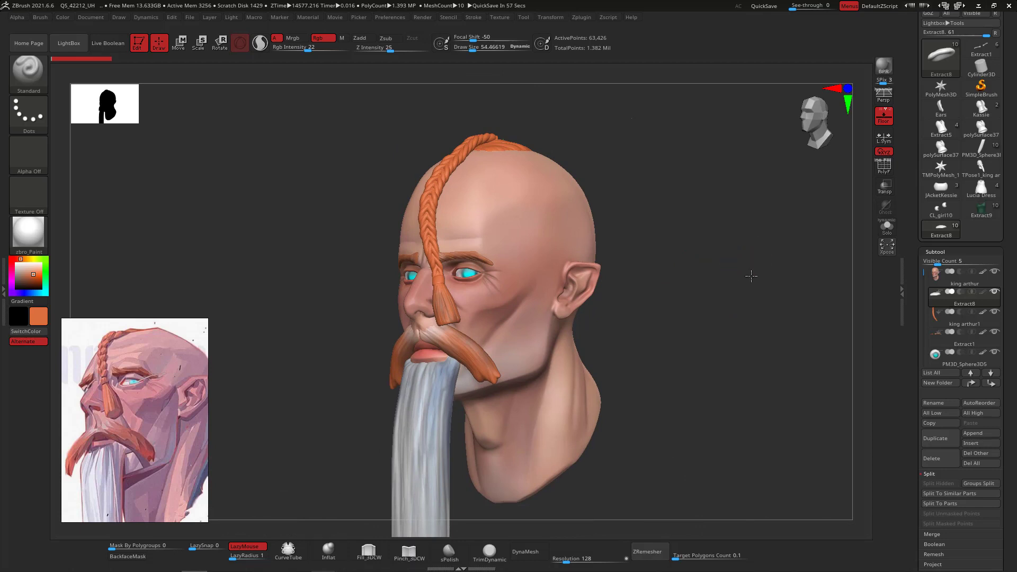
pyautogui.moveTo(752, 276); pyautogui.dragTo(763, 264)
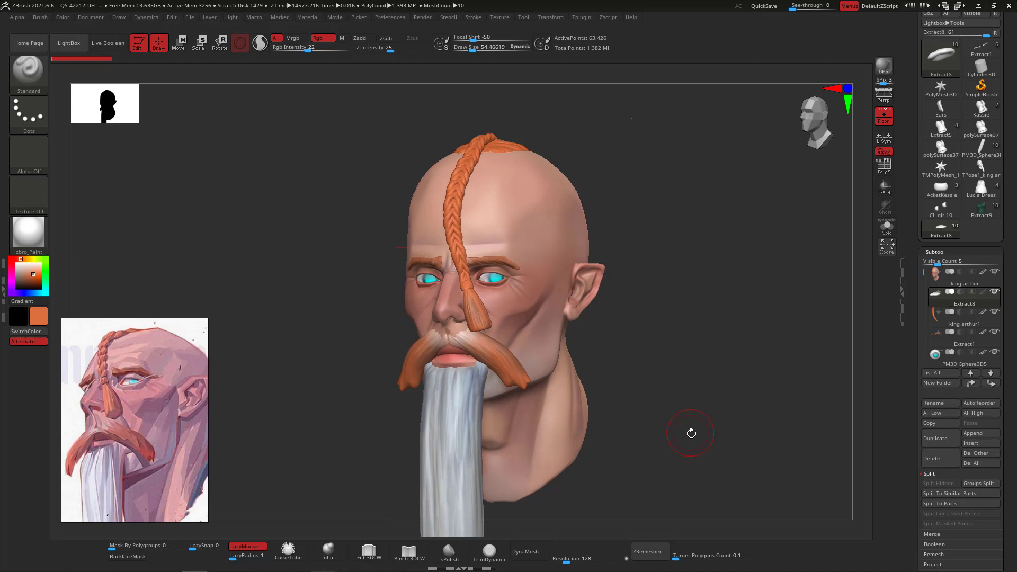